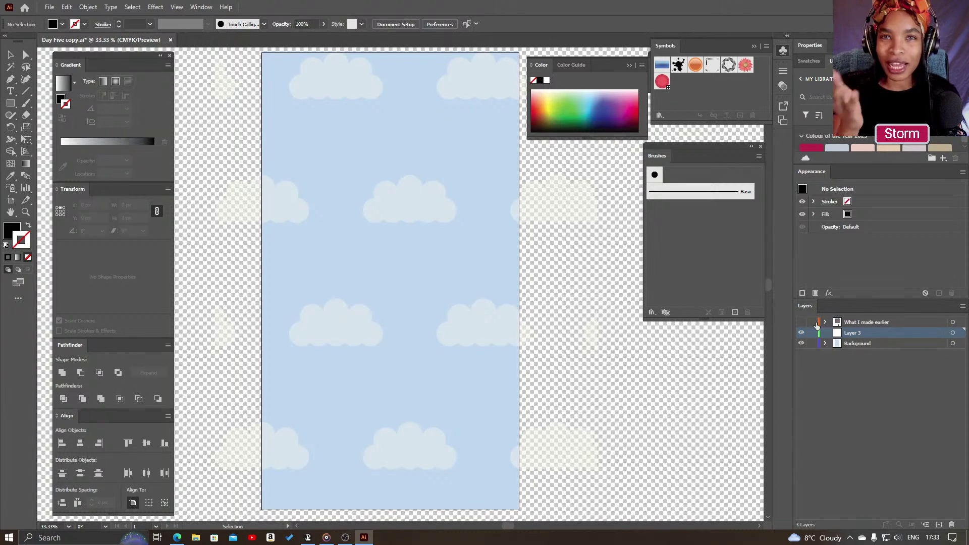
- Lock the "What I made earlier" and Background layers, keeping Layer 3 unlocked and active for drawing
{"action": "left_click_drag", "start_coordinate": [812, 322], "coordinate": [812, 344]}
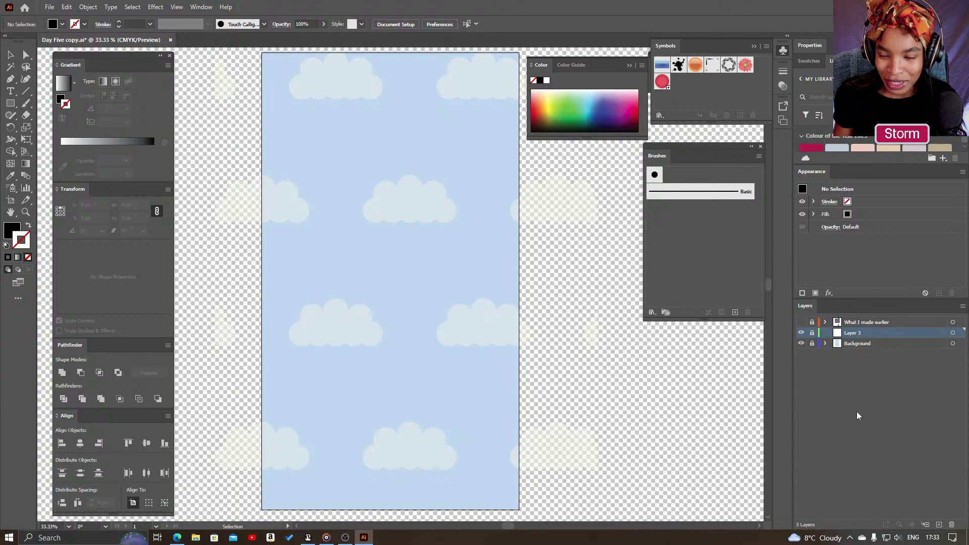
{"action": "left_click", "coordinate": [938, 526]}
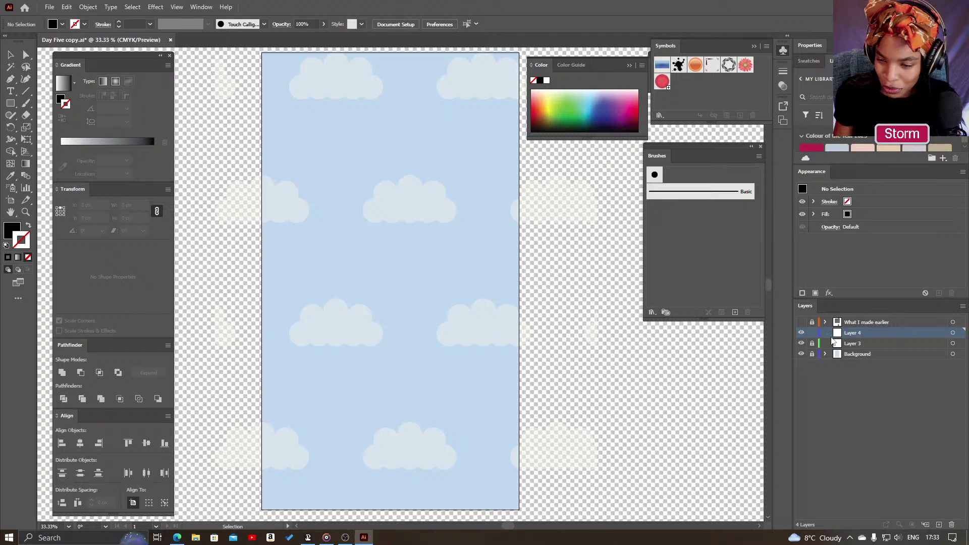
{"action": "left_click", "coordinate": [952, 525]}
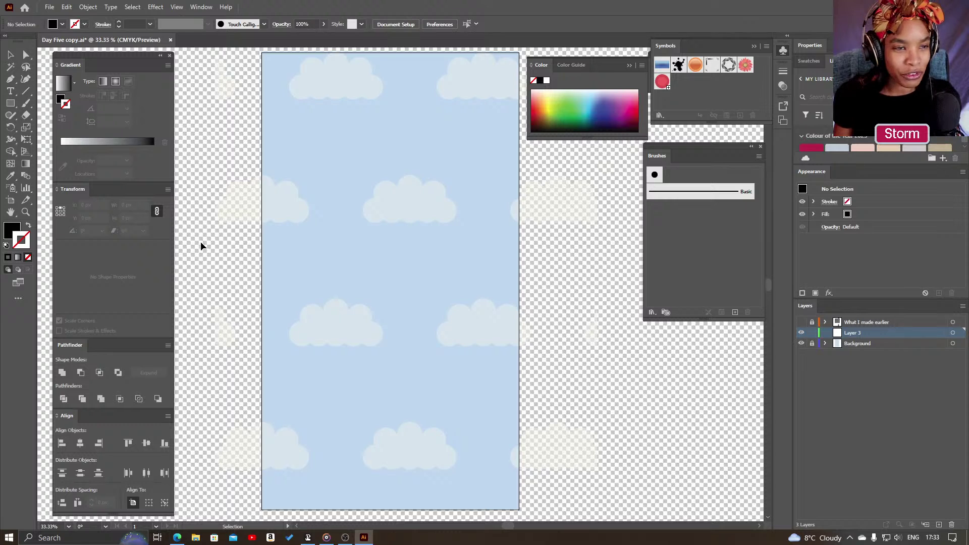
- Draw a square about 196 px wide on Layer 3 with the Rectangle tool, near the artboard's second row of clouds
{"action": "left_click", "coordinate": [10, 108]}
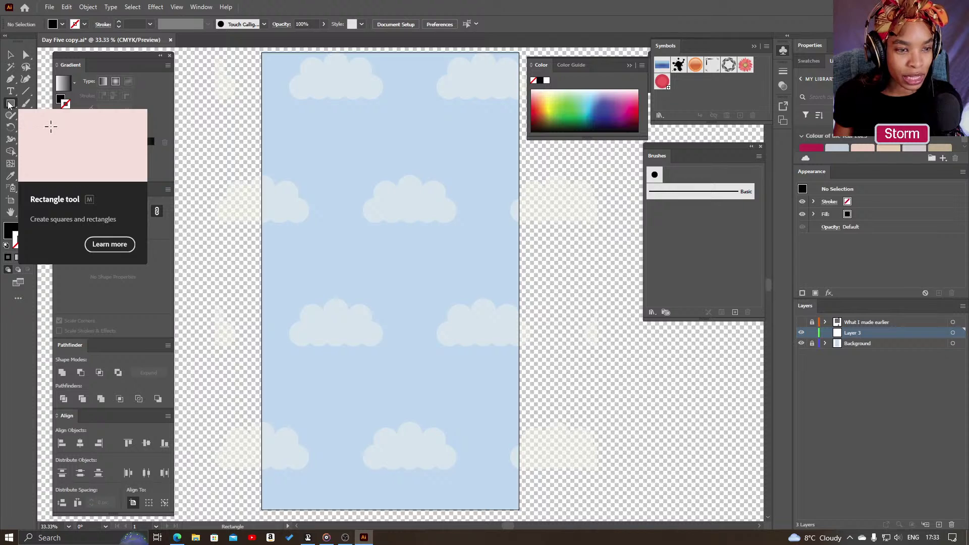
{"action": "mouse_move", "coordinate": [322, 161]}
{"action": "left_mouse_down"}
{"action": "mouse_move", "coordinate": [368, 208]}
{"action": "mouse_move", "coordinate": [353, 185]}
{"action": "mouse_move", "coordinate": [380, 201]}
{"action": "left_mouse_up"}
{"action": "key", "text": "v"}
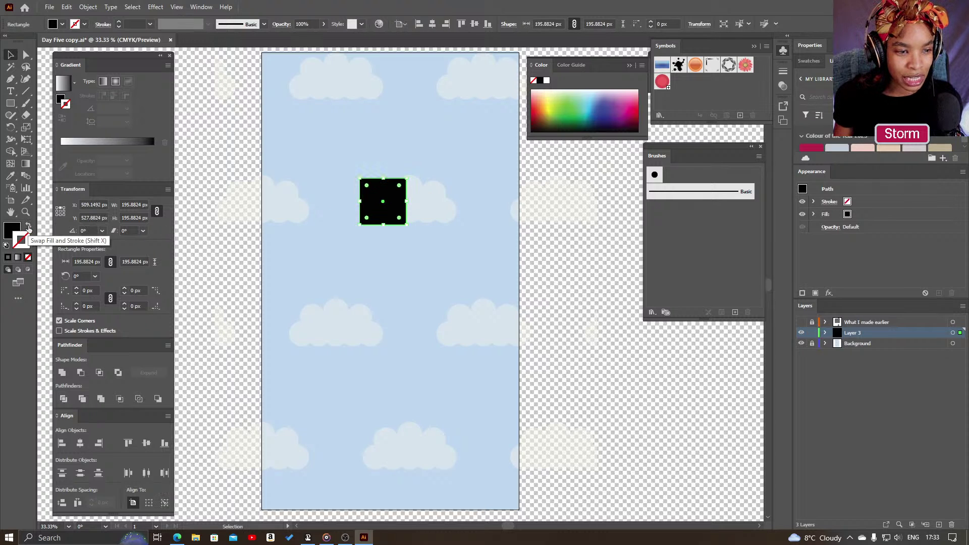
- Swap the square's fill and stroke, giving it a black outline with no fill, and set the stroke weight to 10 pt
{"action": "left_click", "coordinate": [29, 227]}
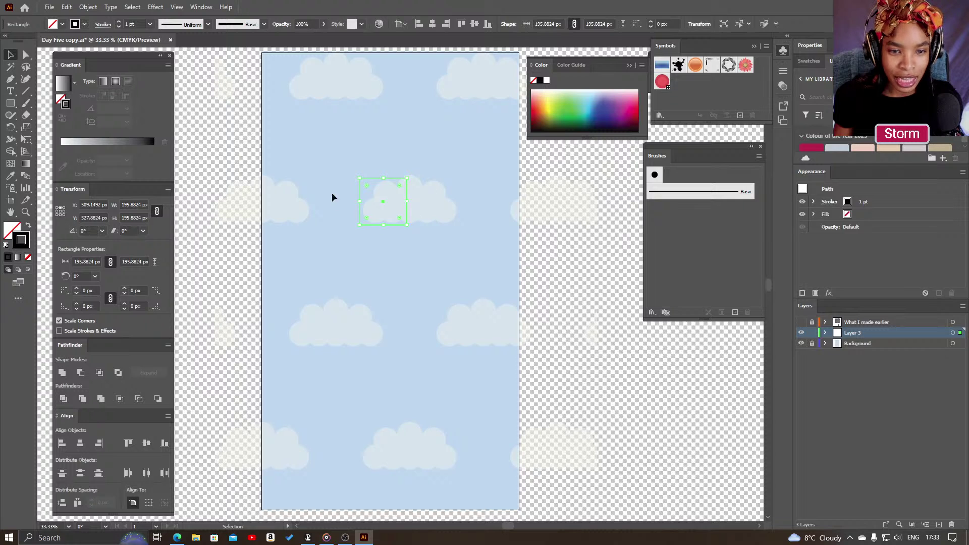
{"action": "left_click", "coordinate": [129, 24]}
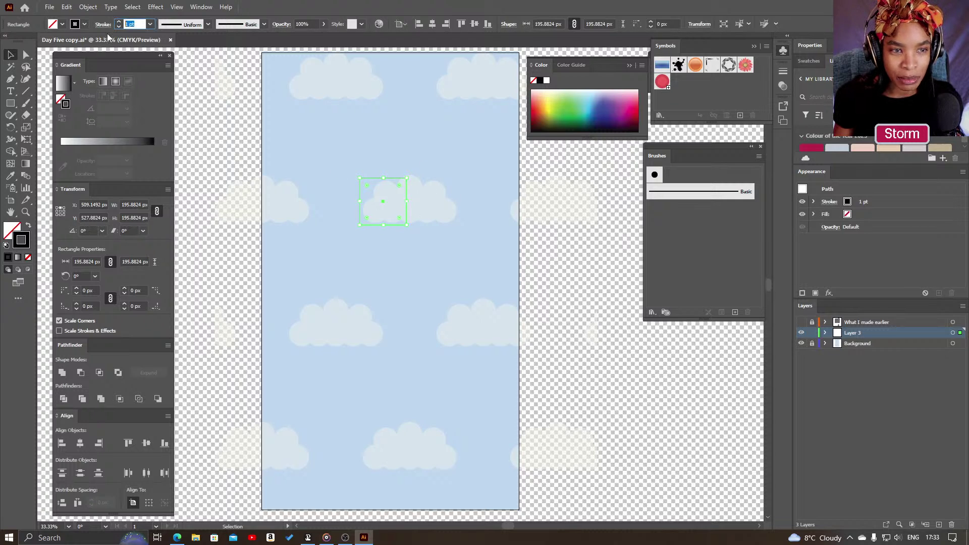
{"action": "type", "text": "10"}
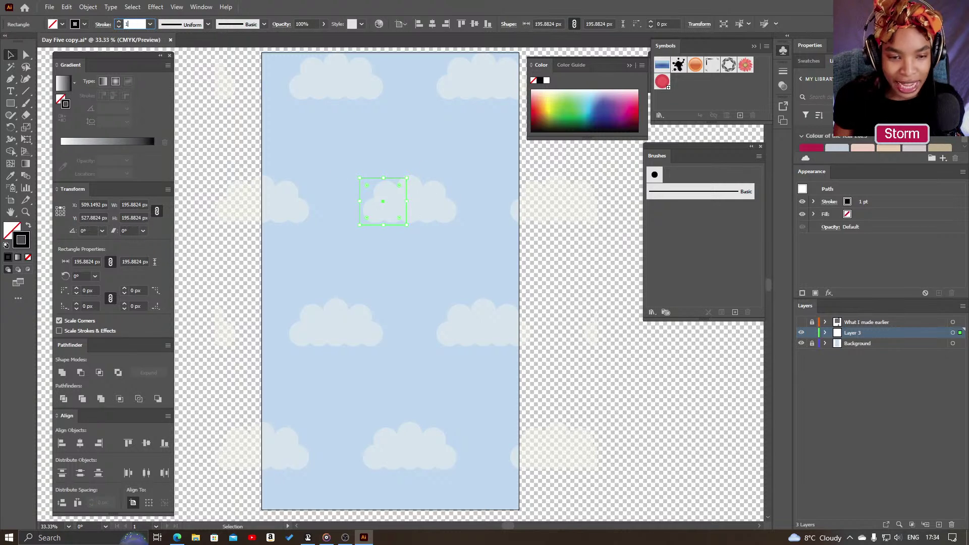
{"action": "key", "text": "Return"}
{"action": "left_click", "coordinate": [399, 222]}
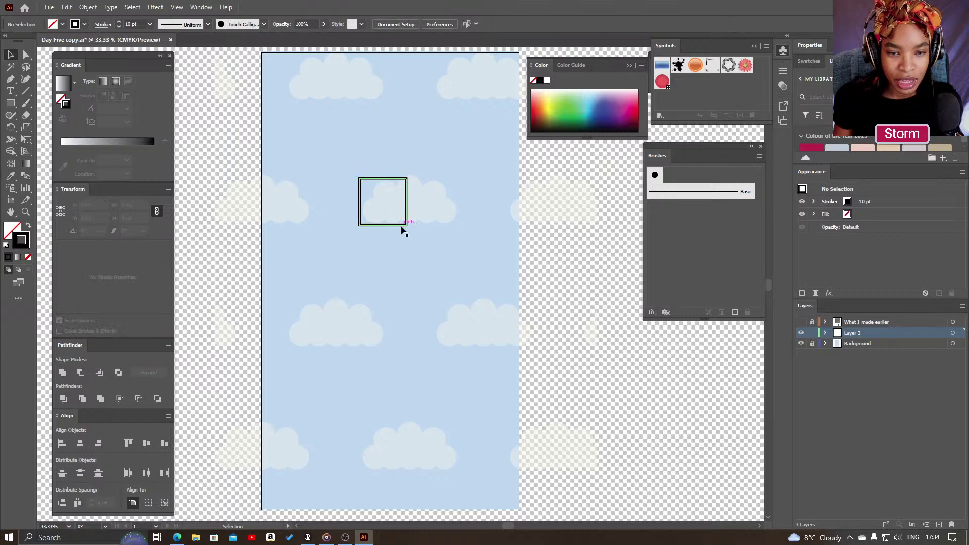
- Move the outlined square to the artboard's horizontal centre, at about X 540 px and Y 764 px, between two cloud rows
{"action": "left_click_drag", "start_coordinate": [402, 225], "coordinate": [456, 271]}
{"action": "left_click", "coordinate": [416, 266], "text": "ctrl"}
{"action": "key", "text": "v"}
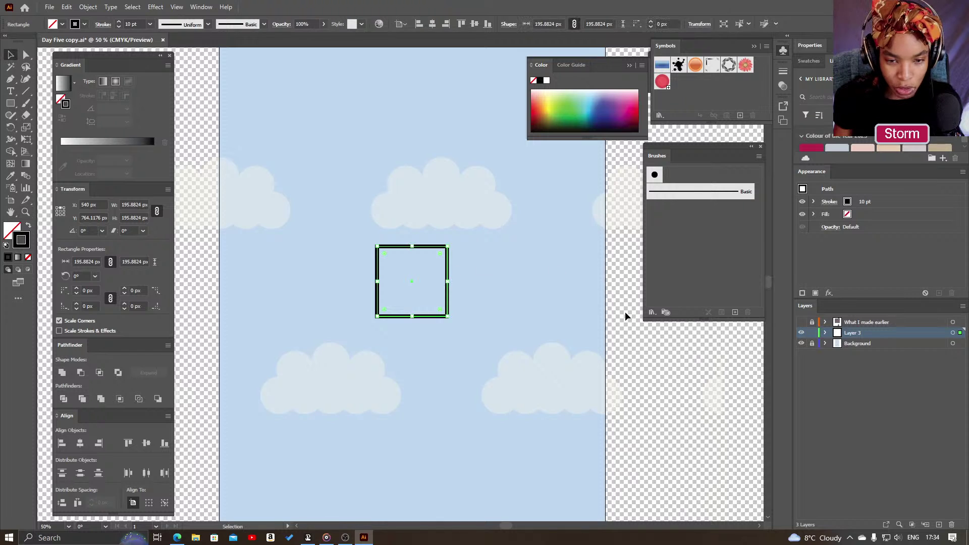
{"action": "left_click", "coordinate": [514, 304]}
{"action": "left_click", "coordinate": [447, 311]}
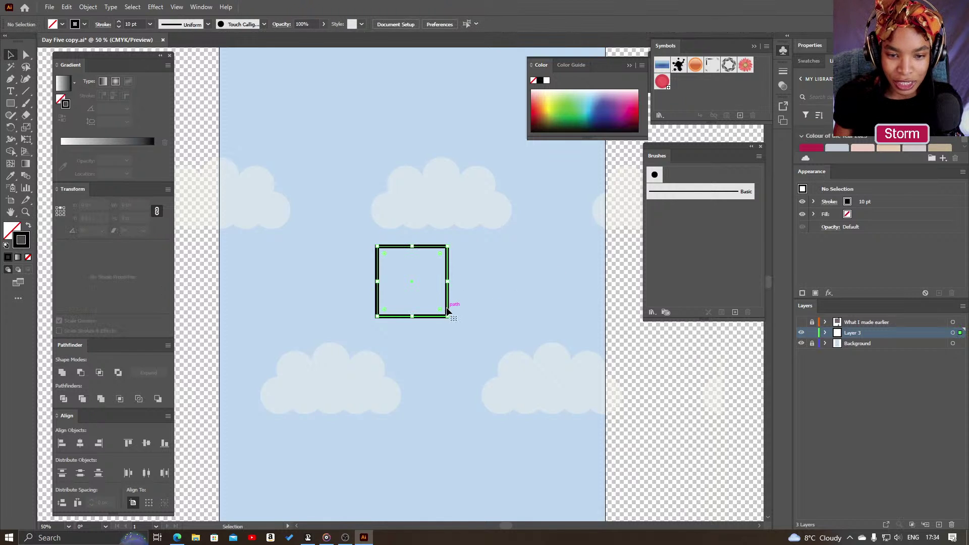
- Fill the square with the crimson colour from the library and move it up to about Y 744 px
{"action": "left_click_drag", "start_coordinate": [852, 165], "coordinate": [860, 213]}
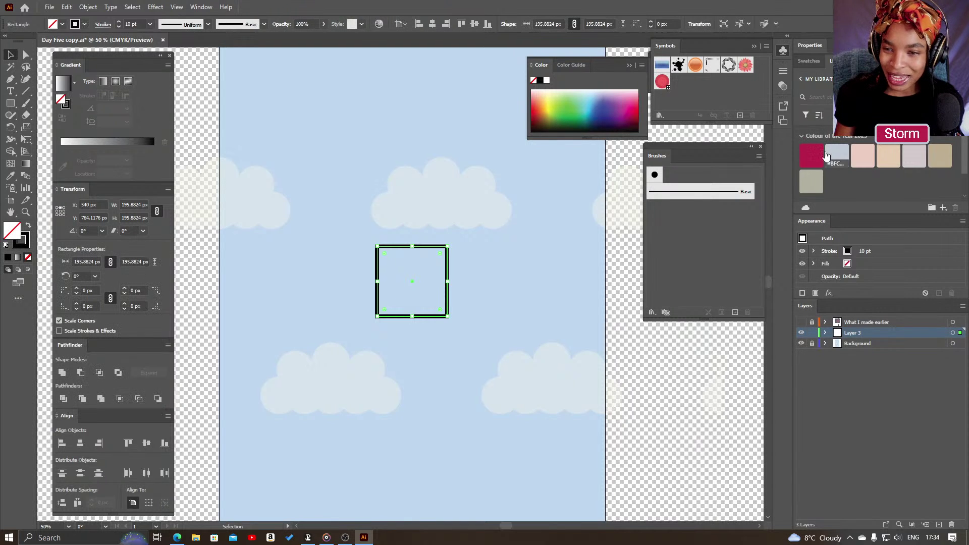
{"action": "left_click", "coordinate": [811, 155]}
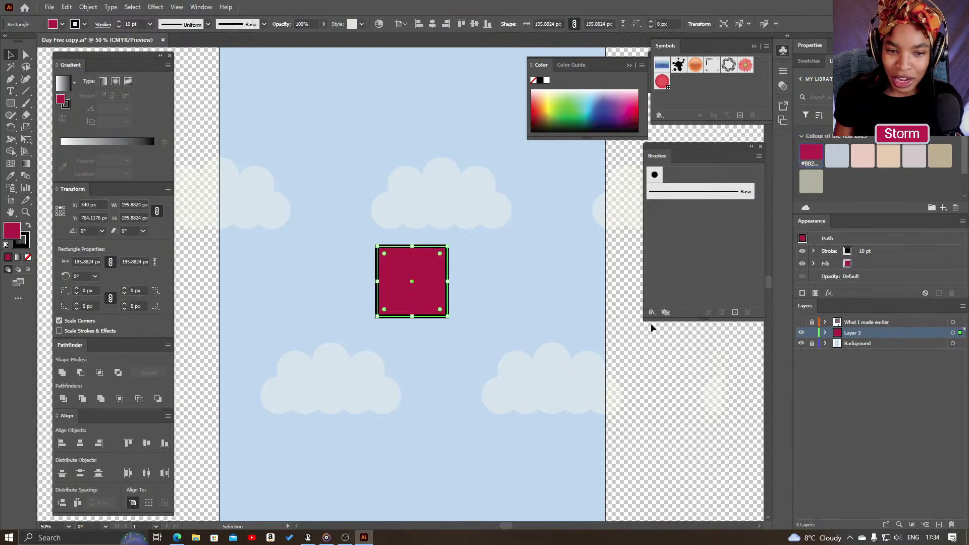
{"action": "left_click", "coordinate": [493, 316]}
{"action": "mouse_move", "coordinate": [444, 298]}
{"action": "left_mouse_down"}
{"action": "mouse_move", "coordinate": [444, 283]}
{"action": "mouse_move", "coordinate": [444, 293]}
{"action": "left_mouse_up"}
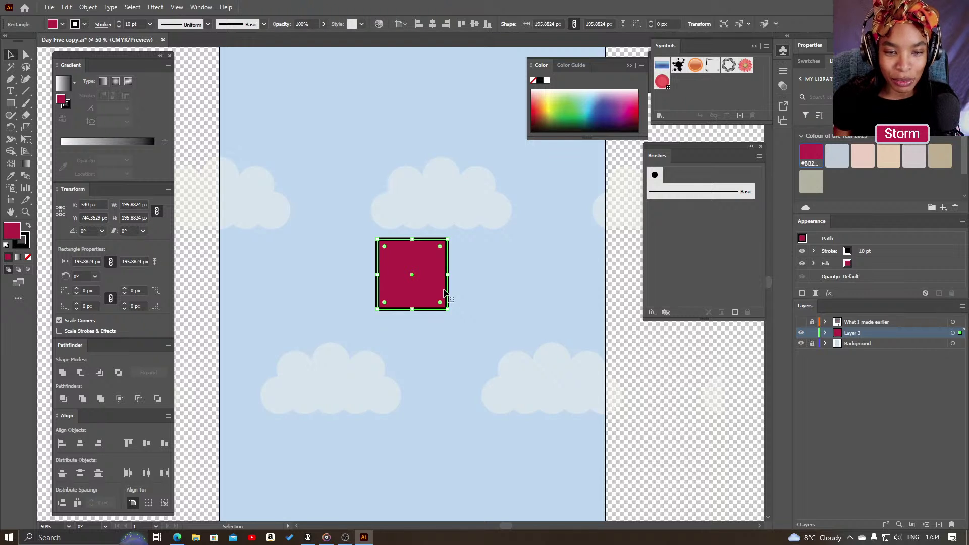
- Duplicate the crimson square in place, with the copy directly in front of the original in Layer 3
{"action": "left_click", "coordinate": [825, 333]}
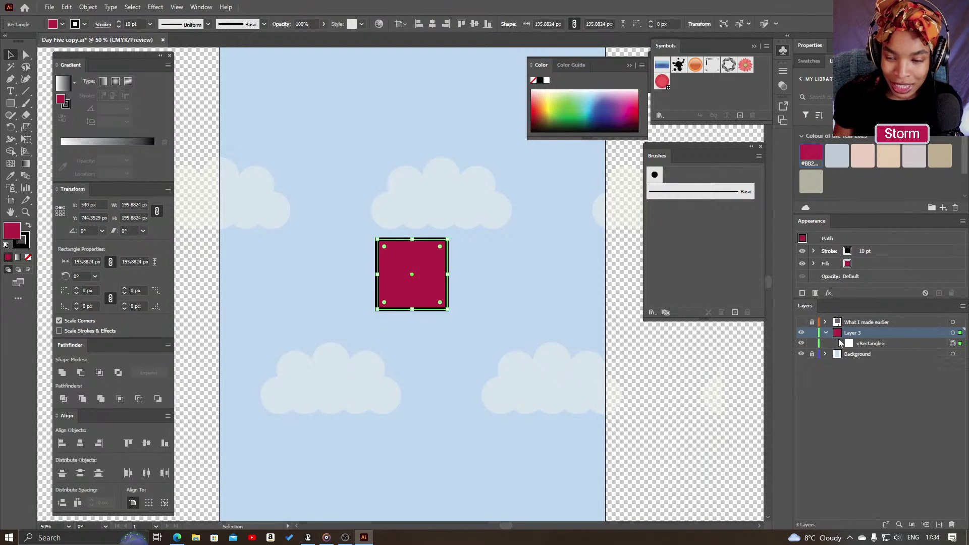
{"action": "left_click", "coordinate": [875, 347]}
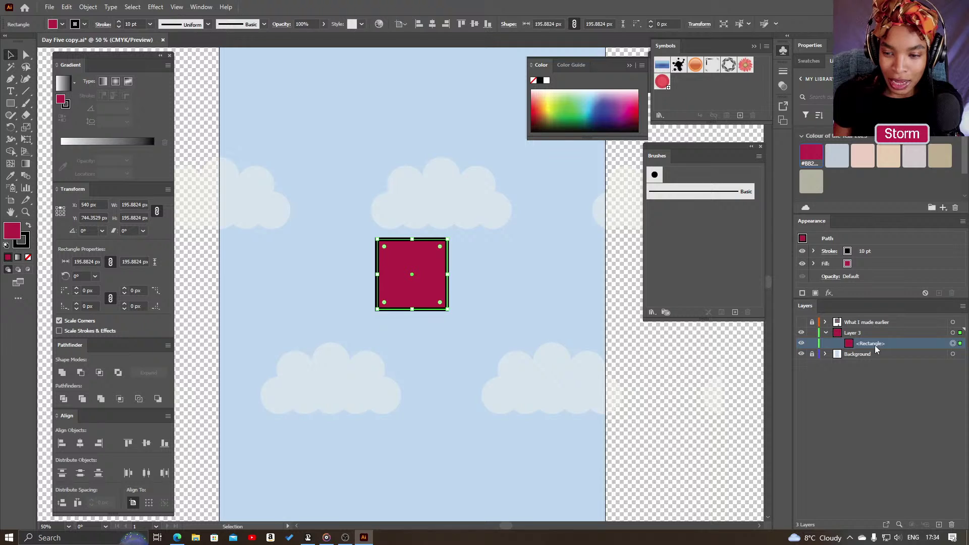
{"action": "key", "text": "ctrl+c"}
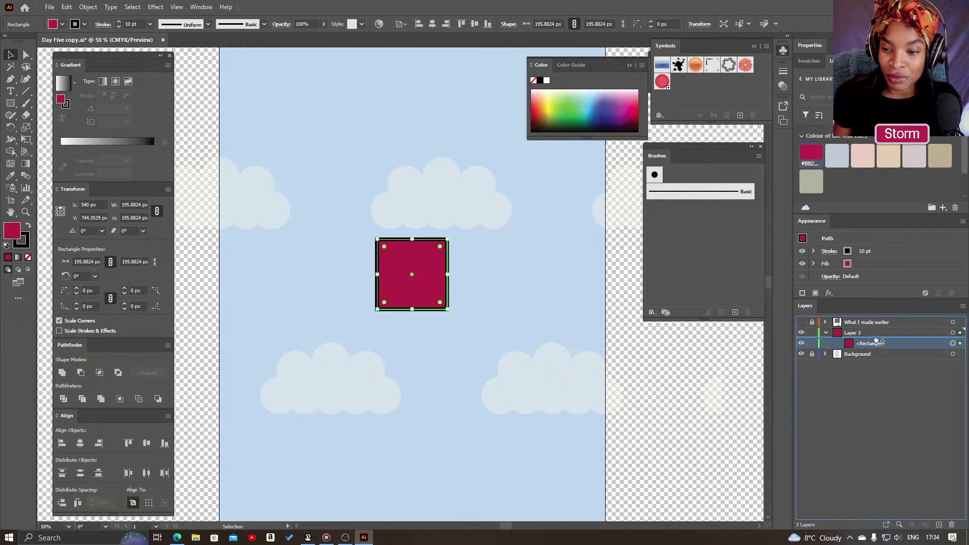
{"action": "key", "text": "ctrl+f"}
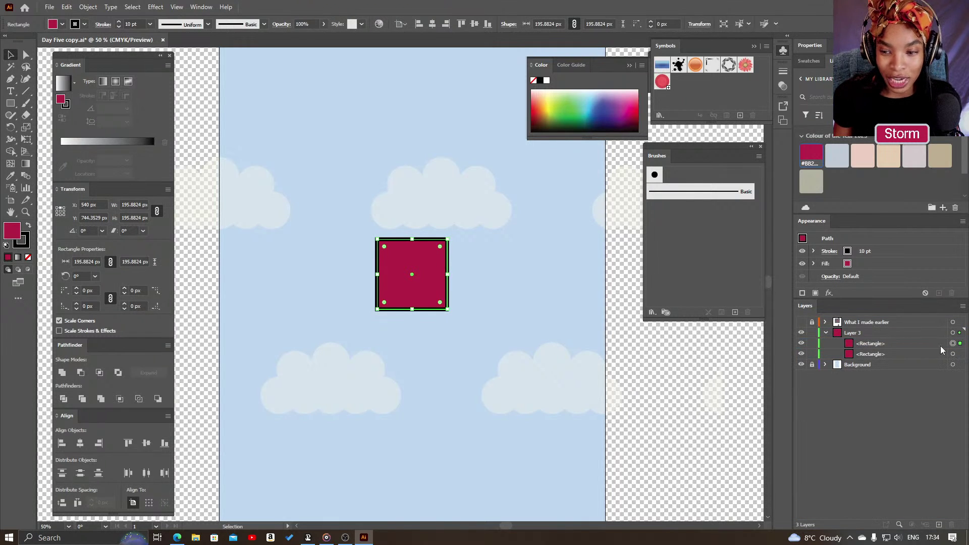
{"action": "left_click", "coordinate": [801, 343]}
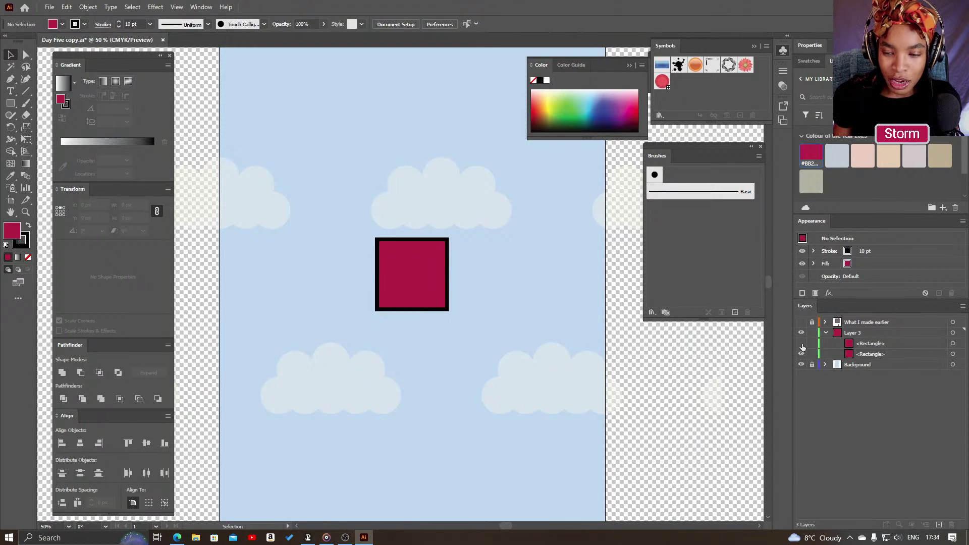
{"action": "left_click", "coordinate": [872, 344]}
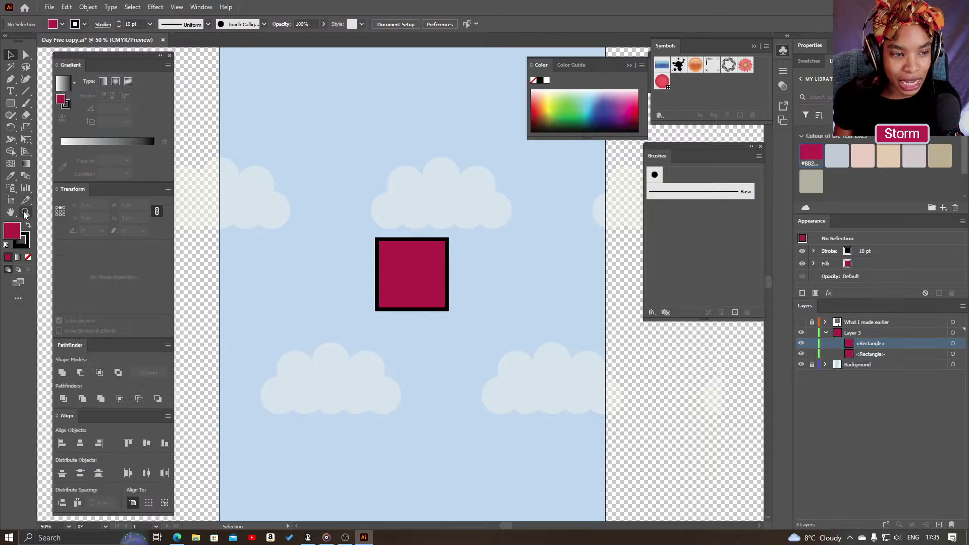
{"action": "left_click", "coordinate": [21, 241]}
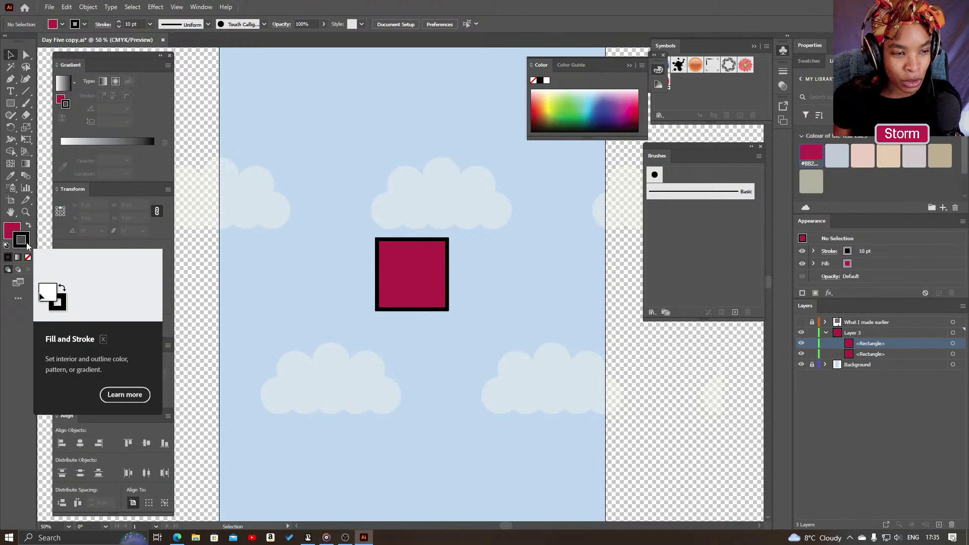
{"action": "left_click", "coordinate": [28, 258]}
{"action": "left_click", "coordinate": [12, 233]}
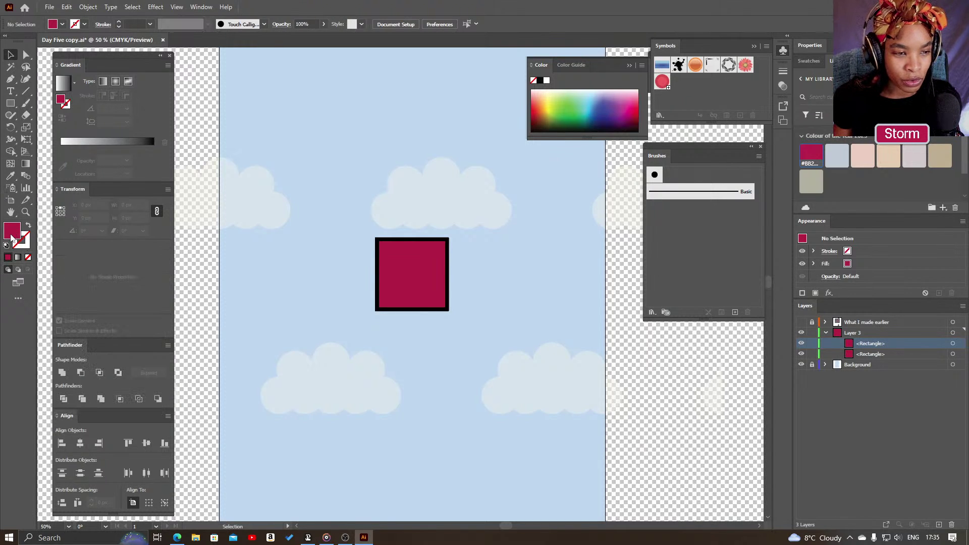
{"action": "double_click", "coordinate": [12, 235]}
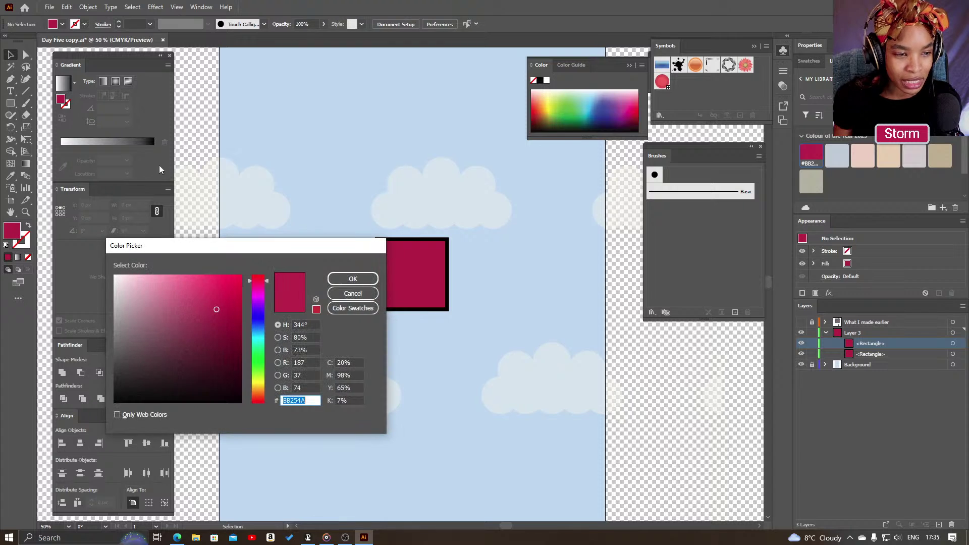
{"action": "left_click", "coordinate": [210, 298]}
{"action": "left_click_drag", "start_coordinate": [210, 297], "coordinate": [208, 292]}
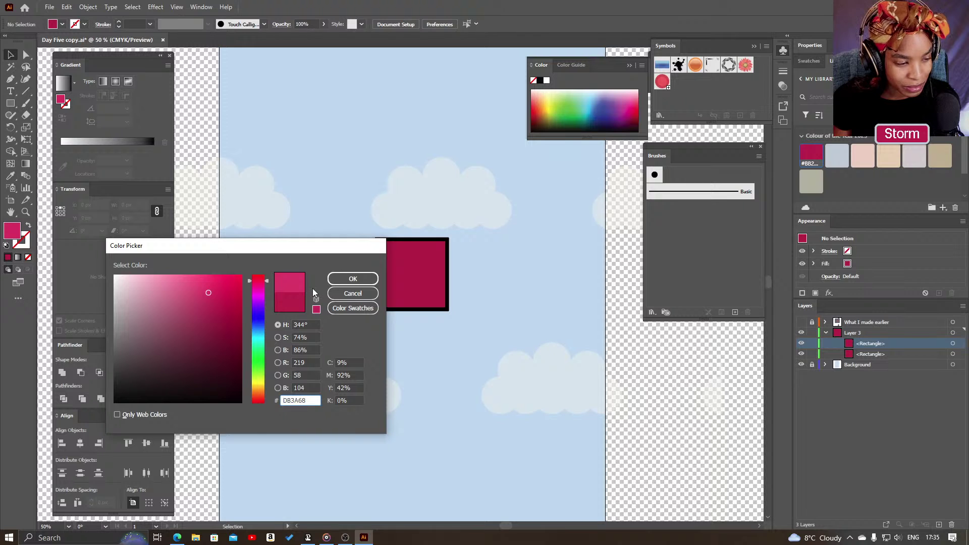
{"action": "left_click", "coordinate": [353, 279]}
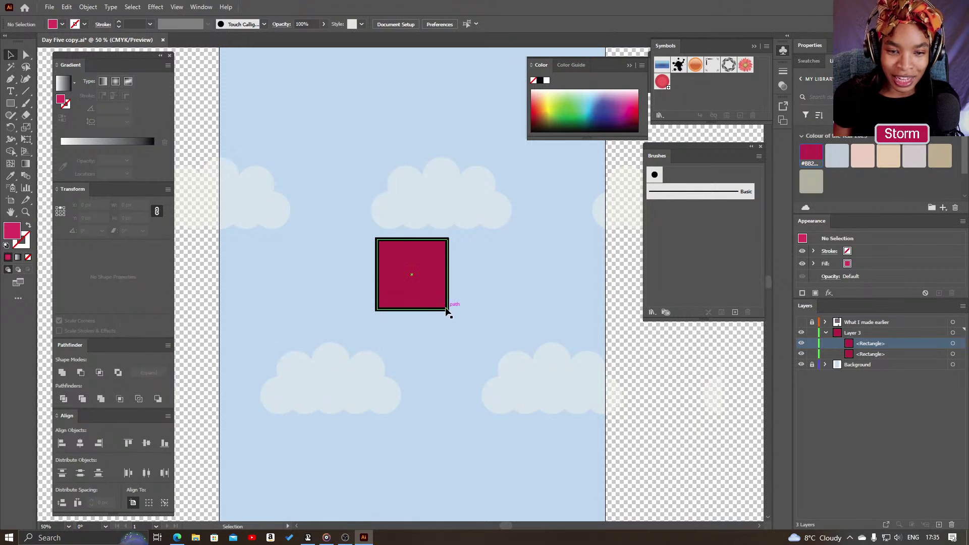
- Remove the stroke from the front copy of the square and set its fill to the lighter pink E24B77
{"action": "left_click", "coordinate": [952, 344]}
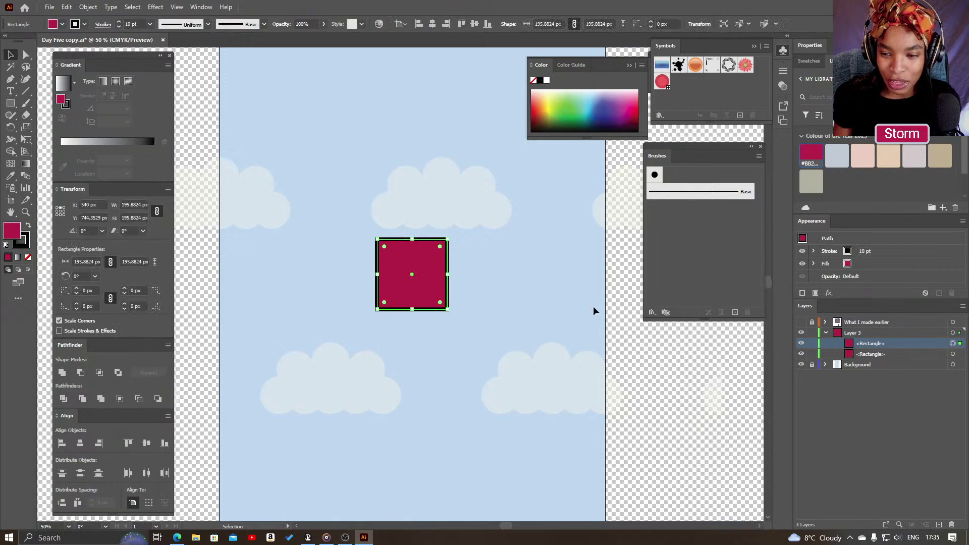
{"action": "left_click", "coordinate": [28, 257]}
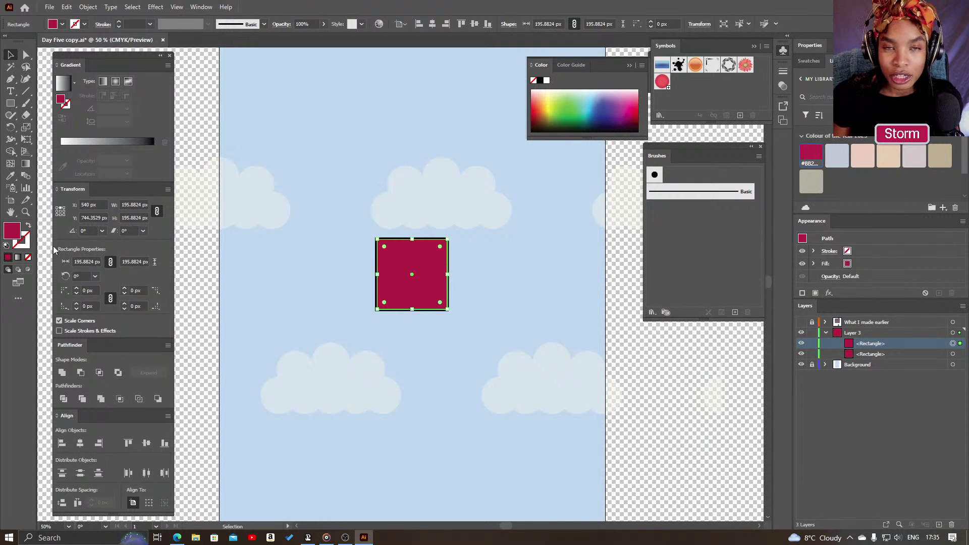
{"action": "double_click", "coordinate": [9, 234]}
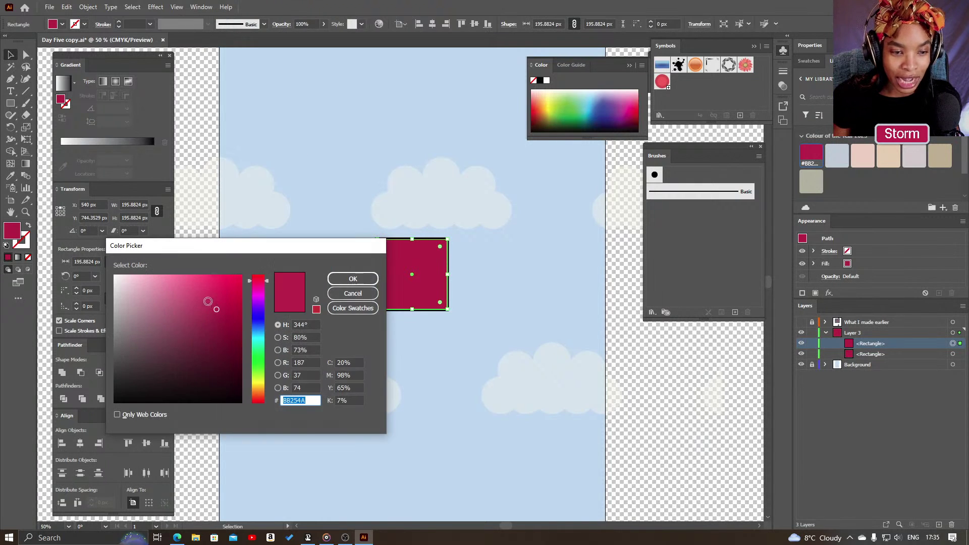
{"action": "left_click", "coordinate": [203, 294]}
{"action": "left_click_drag", "start_coordinate": [203, 294], "coordinate": [199, 289]}
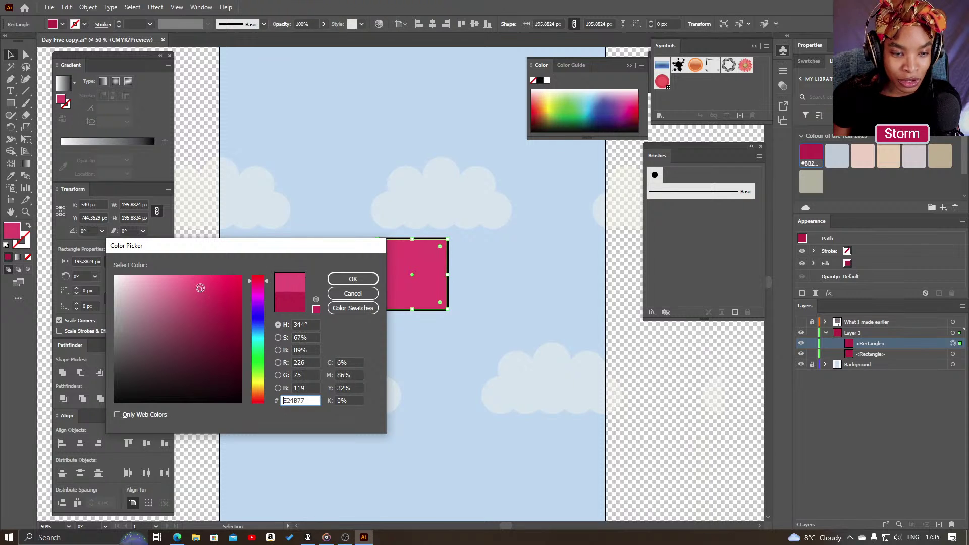
{"action": "left_click", "coordinate": [365, 279]}
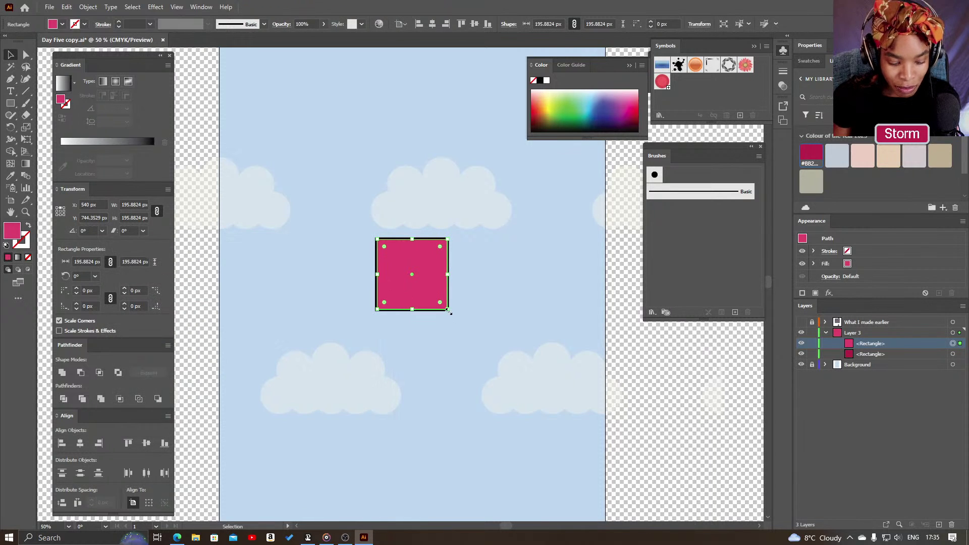
- Shrink the pink square proportionally about its centre to about 148 px, leaving an even crimson border around it
{"action": "left_click_drag", "start_coordinate": [448, 311], "coordinate": [440, 301]}
{"action": "left_click", "coordinate": [475, 292]}
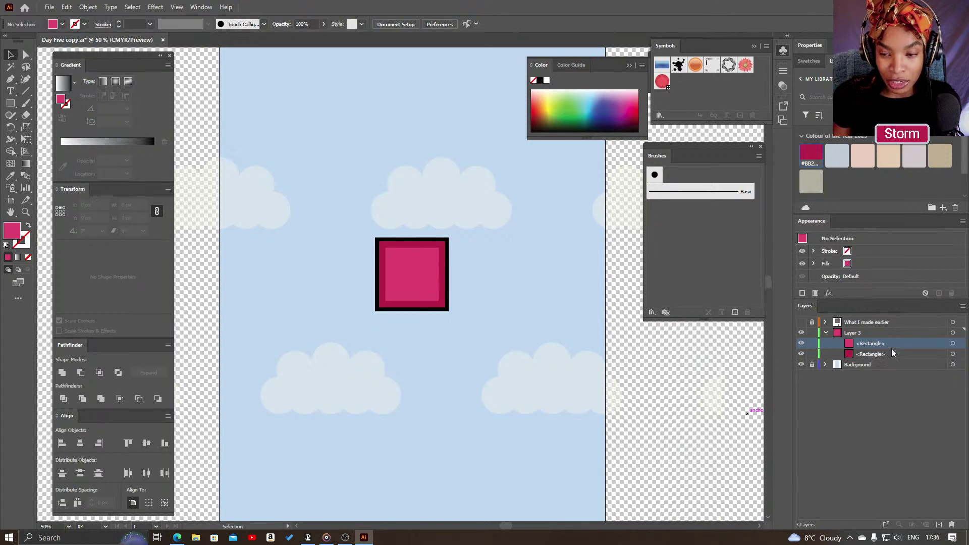
- Duplicate the pink square beneath itself, enlarge the copy to about 225 by 170 px and shift it down over the square's lower part
{"action": "left_click_drag", "start_coordinate": [876, 343], "coordinate": [877, 349]}
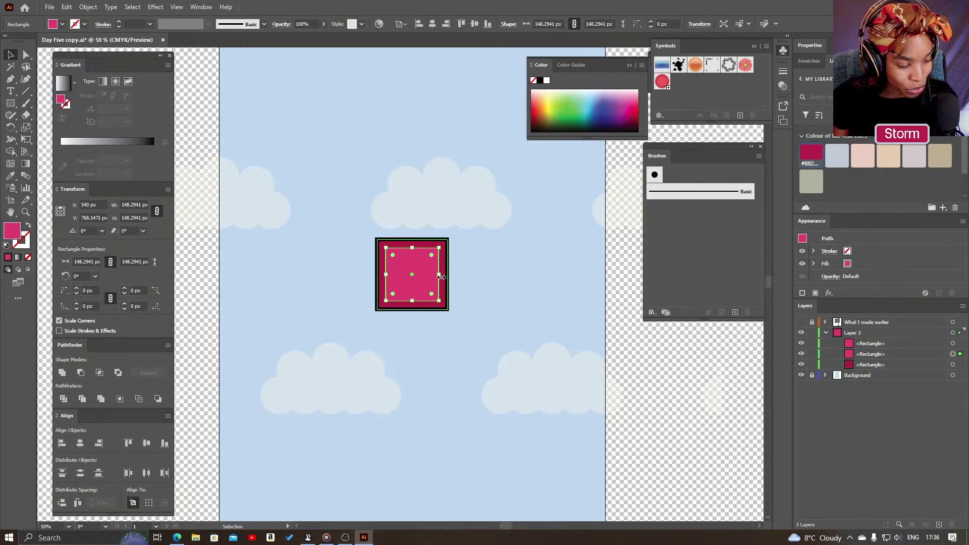
{"action": "left_click_drag", "start_coordinate": [440, 276], "coordinate": [448, 277]}
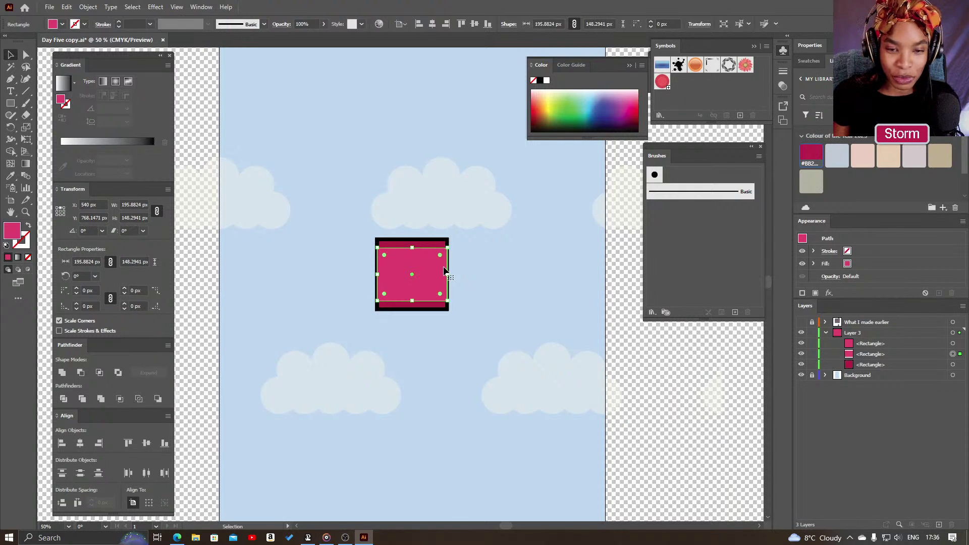
{"action": "left_click_drag", "start_coordinate": [444, 271], "coordinate": [450, 305]}
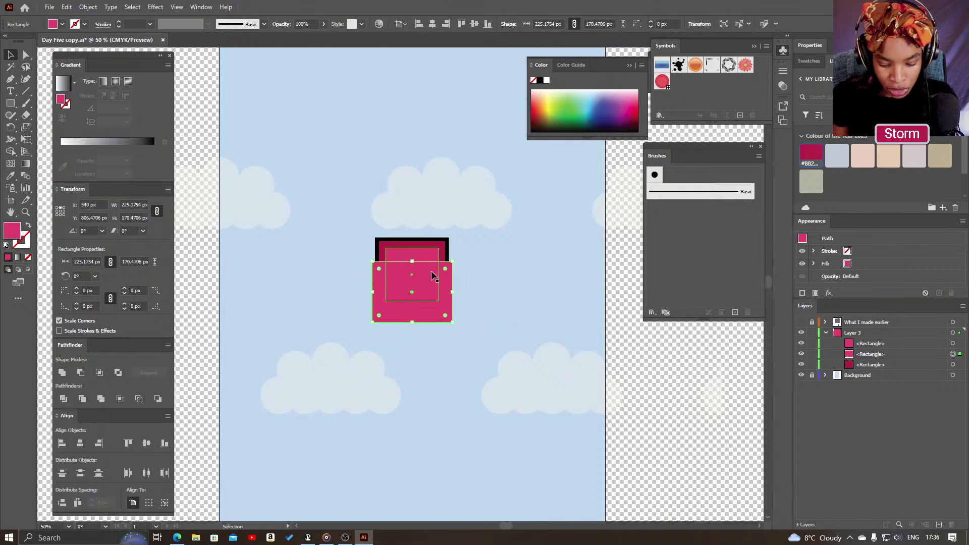
- Copy the original square's crimson fill and 10 pt black stroke onto the enlarged rectangle with the Eyedropper tool
{"action": "key", "text": "i"}
{"action": "left_click", "coordinate": [445, 250]}
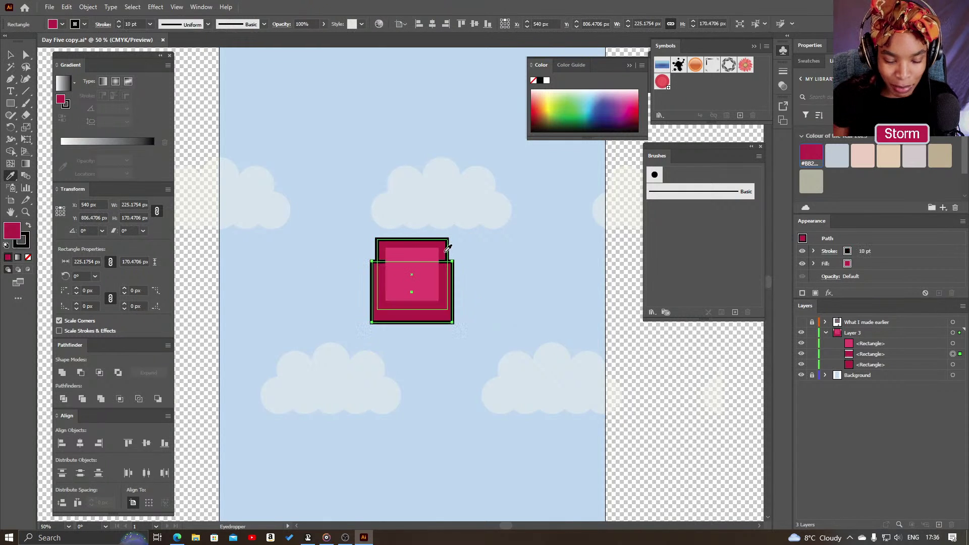
- Undo the copied appearance on the enlarged rectangle and sample only the crimson fill onto it, leaving it without a stroke
{"action": "key", "text": "ctrl+z"}
{"action": "key", "text": "v"}
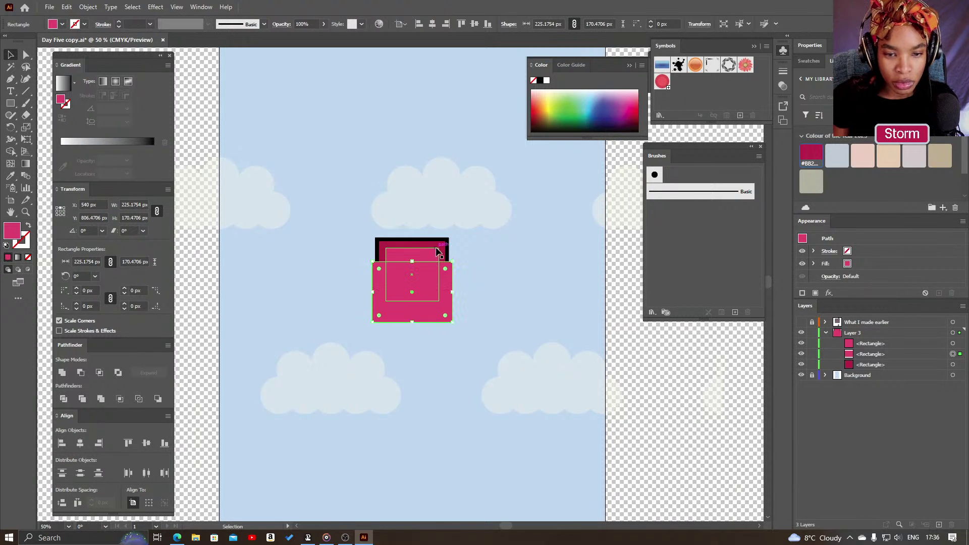
{"action": "key", "text": "i"}
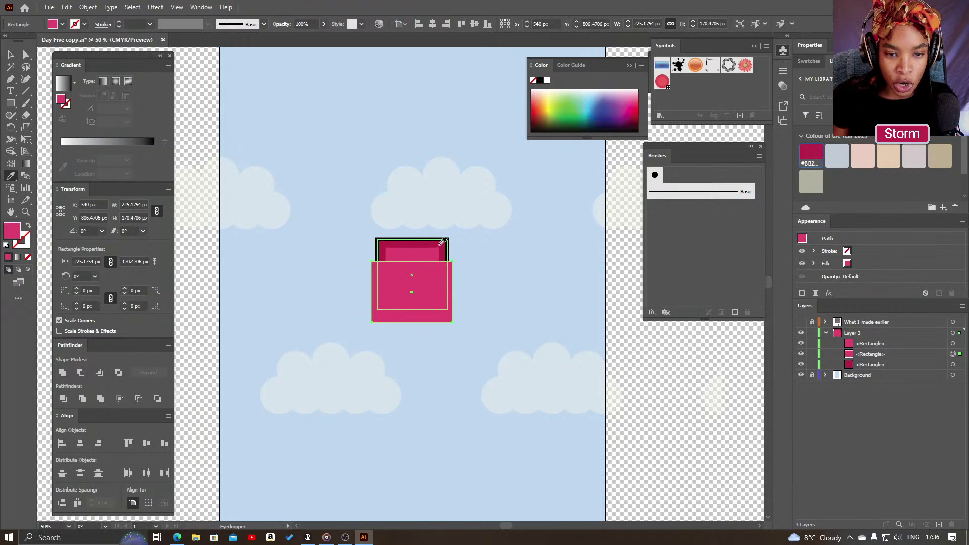
{"action": "left_click", "coordinate": [442, 244]}
{"action": "key", "text": "v"}
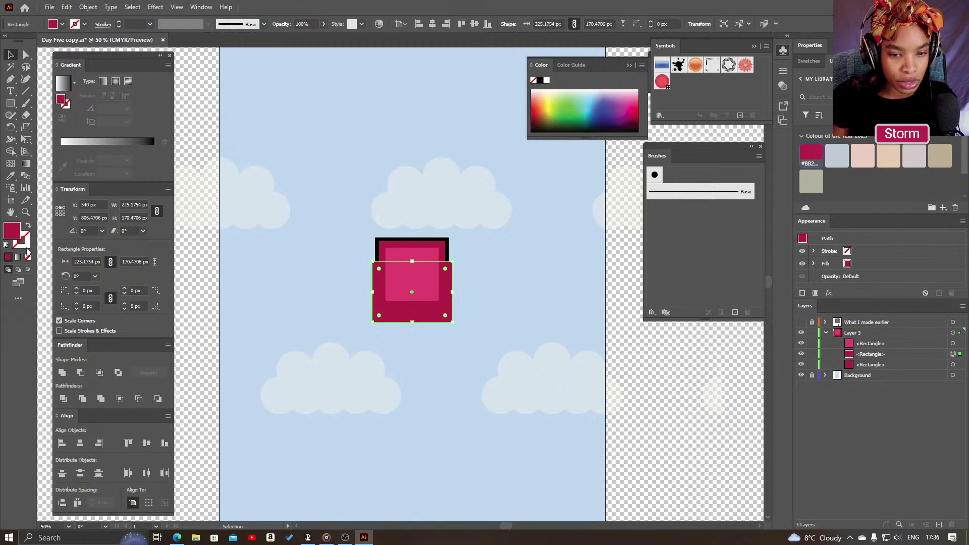
- Darken the enlarged rectangle's fill to 8C1134
{"action": "double_click", "coordinate": [11, 233]}
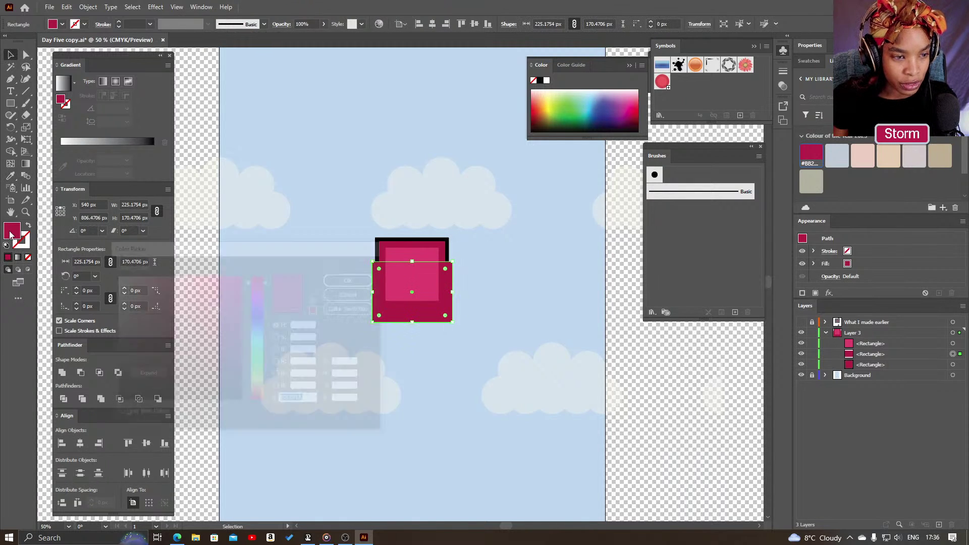
{"action": "left_click", "coordinate": [227, 330]}
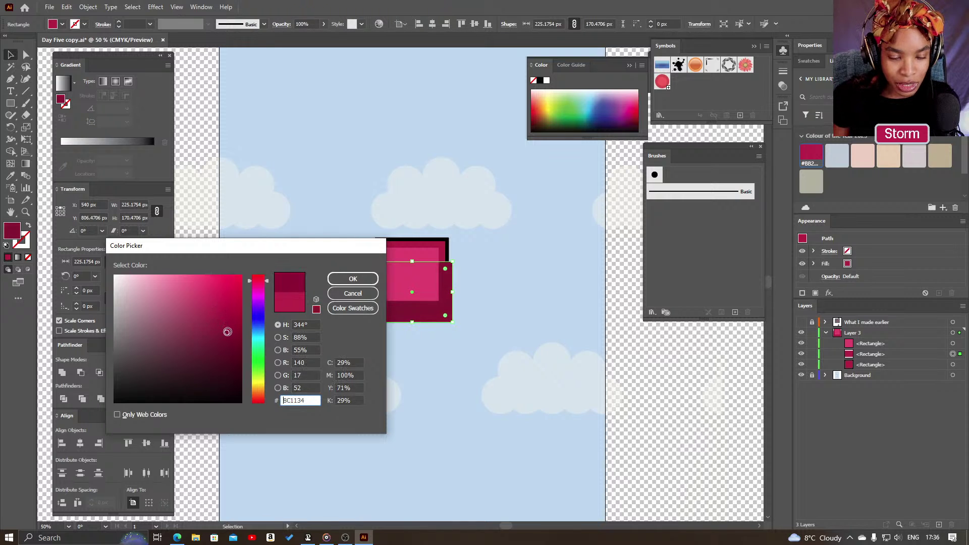
{"action": "left_click", "coordinate": [349, 279]}
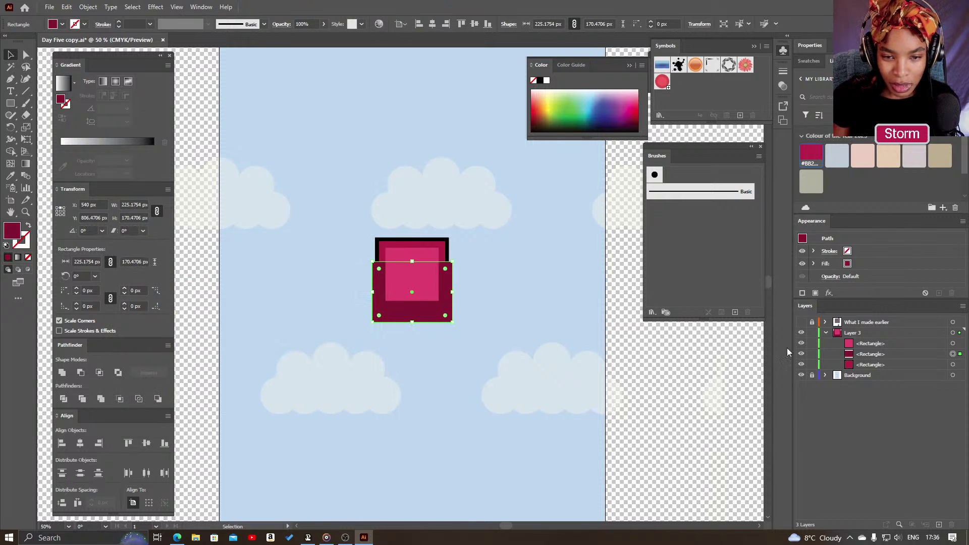
- Duplicate the original black-outlined crimson square to the top of Layer 3's stacking order
{"action": "left_click", "coordinate": [871, 366]}
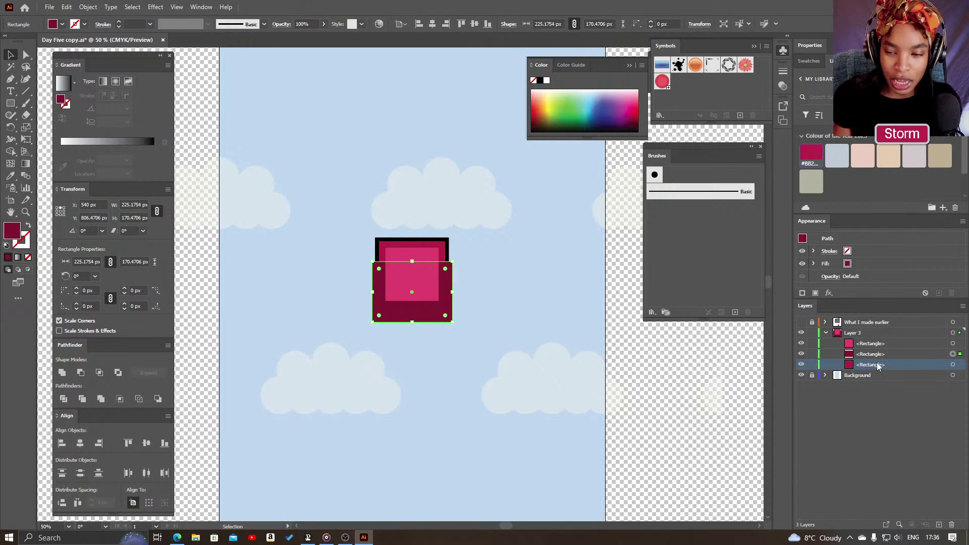
{"action": "left_click", "coordinate": [952, 365]}
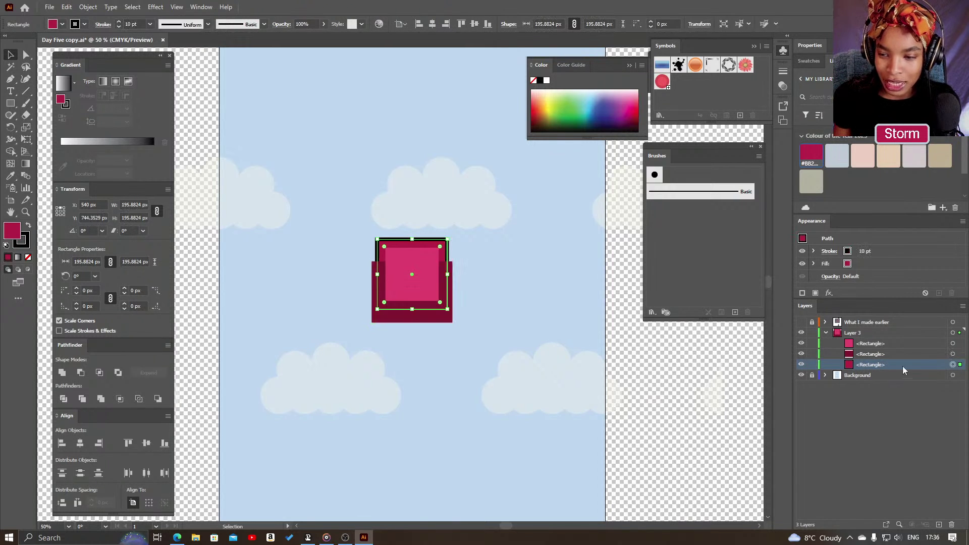
{"action": "left_click_drag", "start_coordinate": [878, 368], "coordinate": [884, 343]}
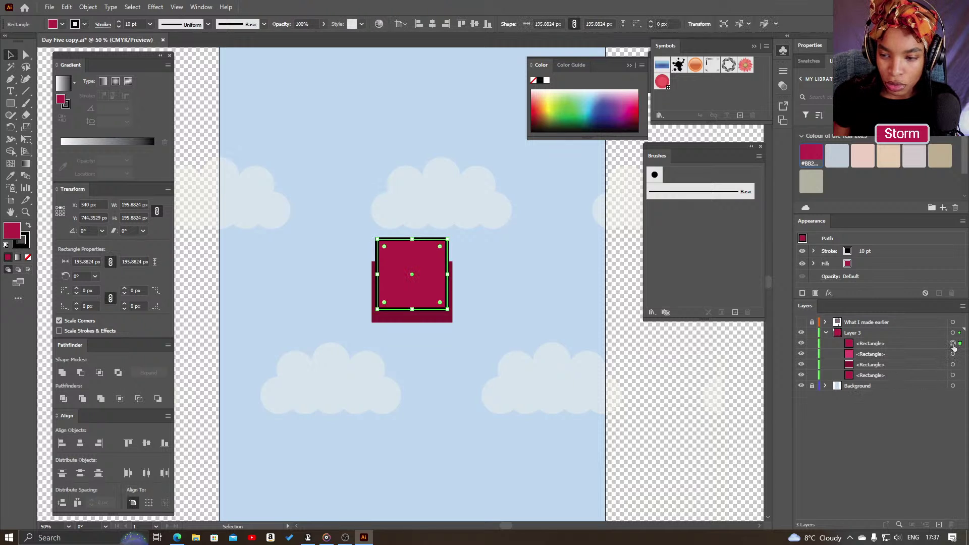
- Make a clipping mask from all four rectangles, using the top square copy as the mask
{"action": "key", "text": "ctrl+a"}
{"action": "right_click", "coordinate": [417, 268]}
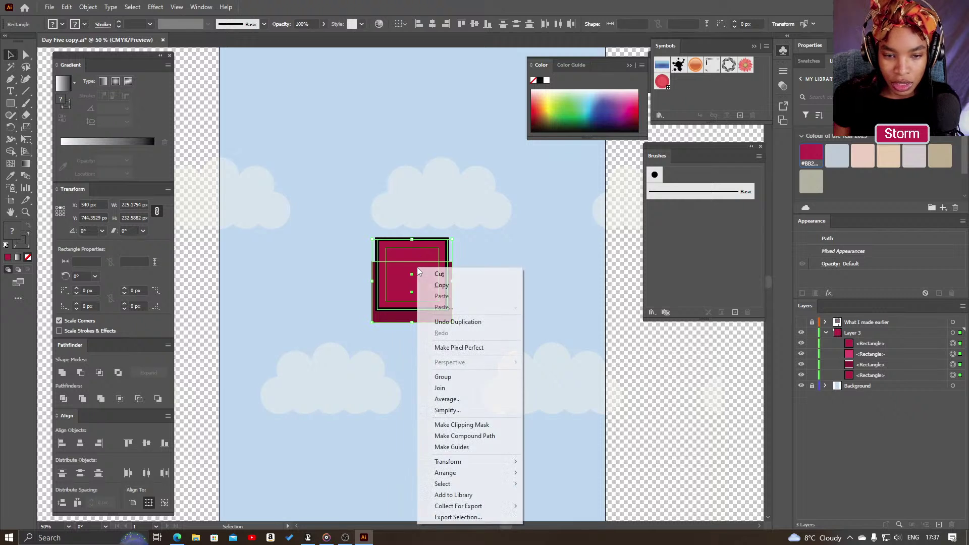
{"action": "left_click", "coordinate": [474, 423]}
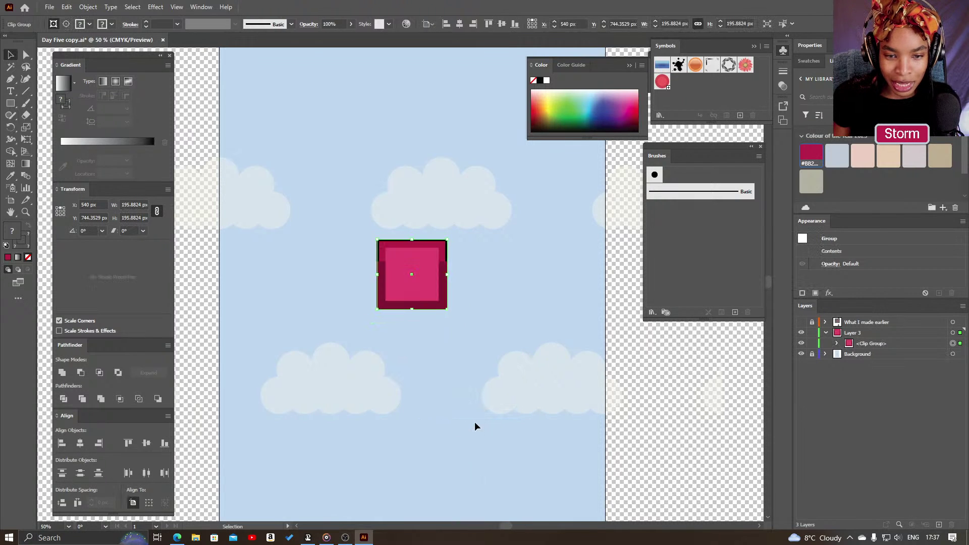
{"action": "left_click", "coordinate": [452, 319]}
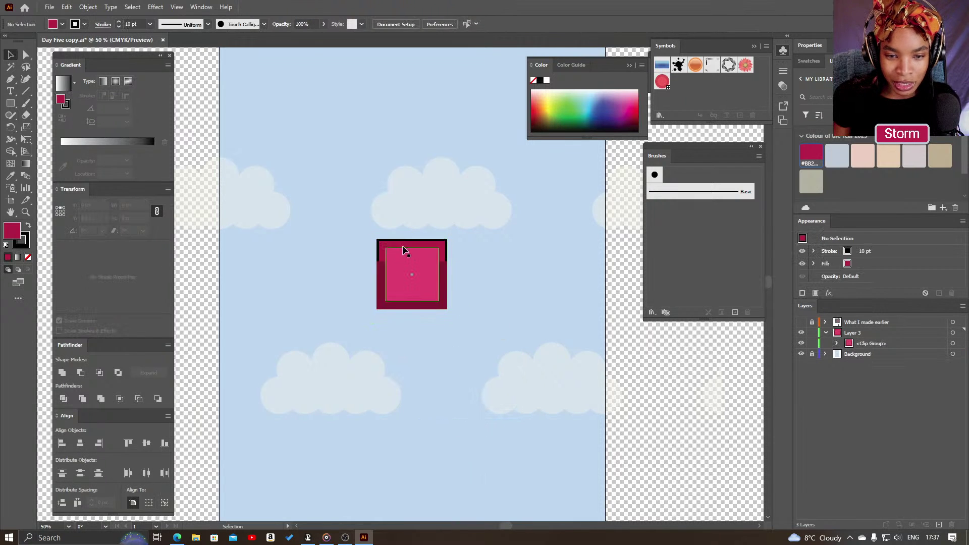
- Duplicate the outlined crimson square to the top of the clip group and remove the copy's fill, keeping its black stroke
{"action": "left_click", "coordinate": [837, 344]}
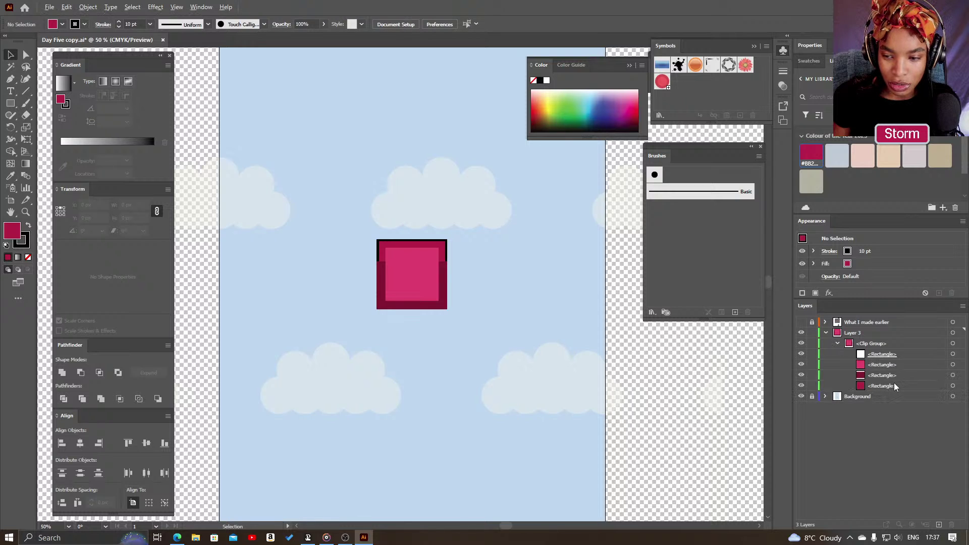
{"action": "left_click_drag", "start_coordinate": [894, 383], "coordinate": [903, 354]}
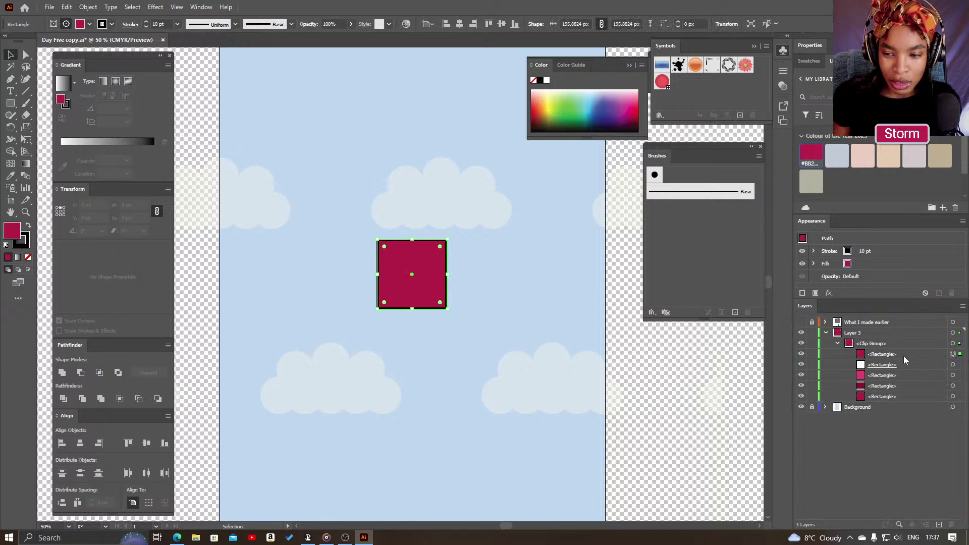
{"action": "left_click", "coordinate": [27, 256]}
{"action": "left_click", "coordinate": [359, 363]}
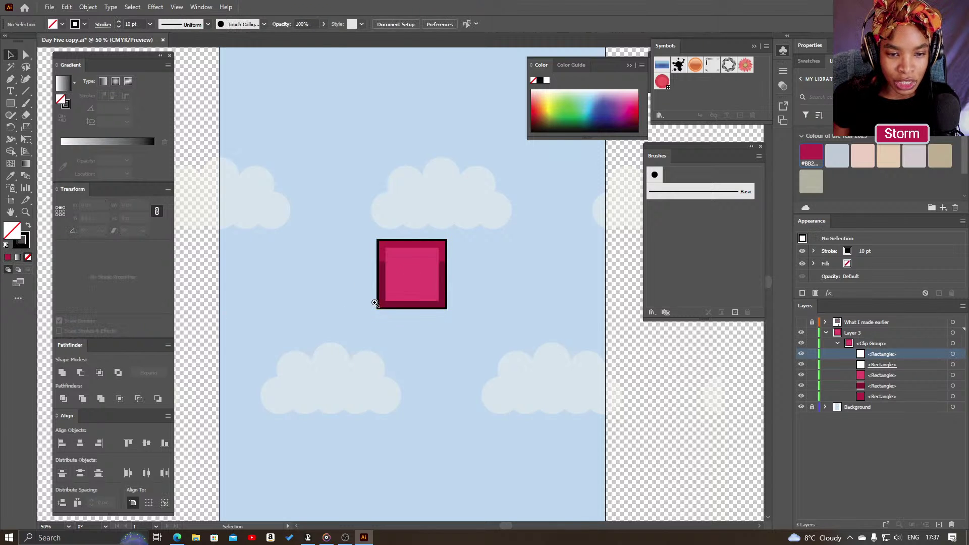
- Move the dark crimson rectangle in the clip group straight down until its top edge meets the pink square's lower edge
{"action": "key", "text": "z"}
{"action": "left_click_drag", "start_coordinate": [376, 300], "coordinate": [451, 299]}
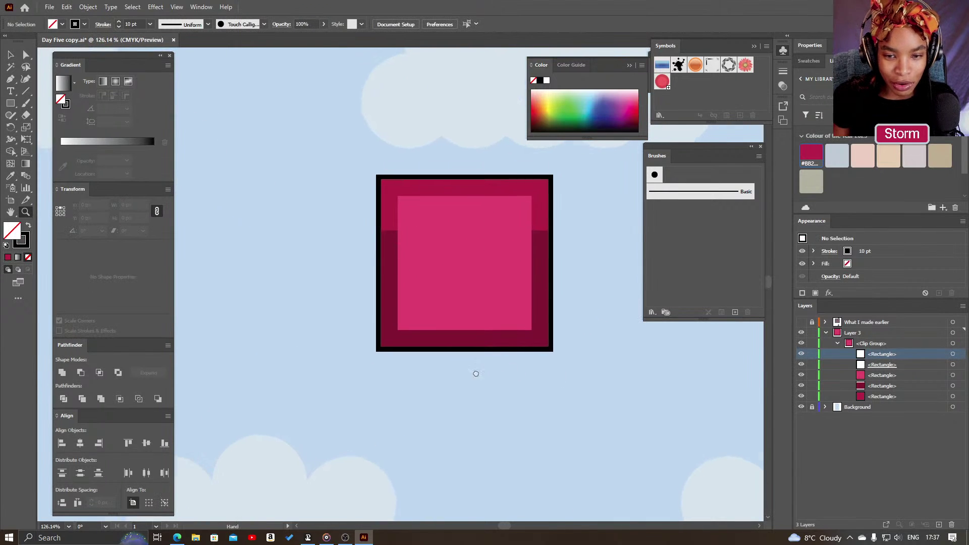
{"action": "left_click_drag", "start_coordinate": [476, 372], "coordinate": [433, 378]}
{"action": "key", "text": "v"}
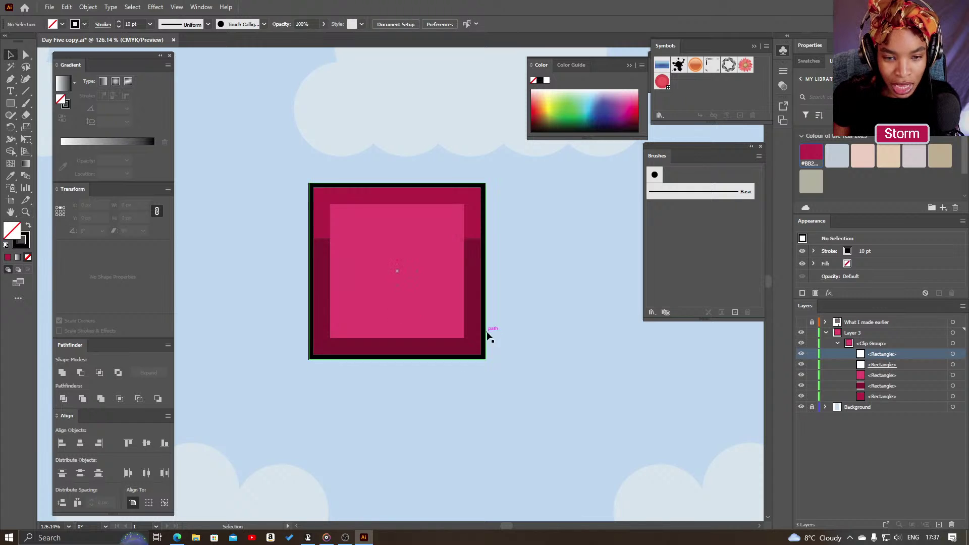
{"action": "left_click", "coordinate": [952, 386]}
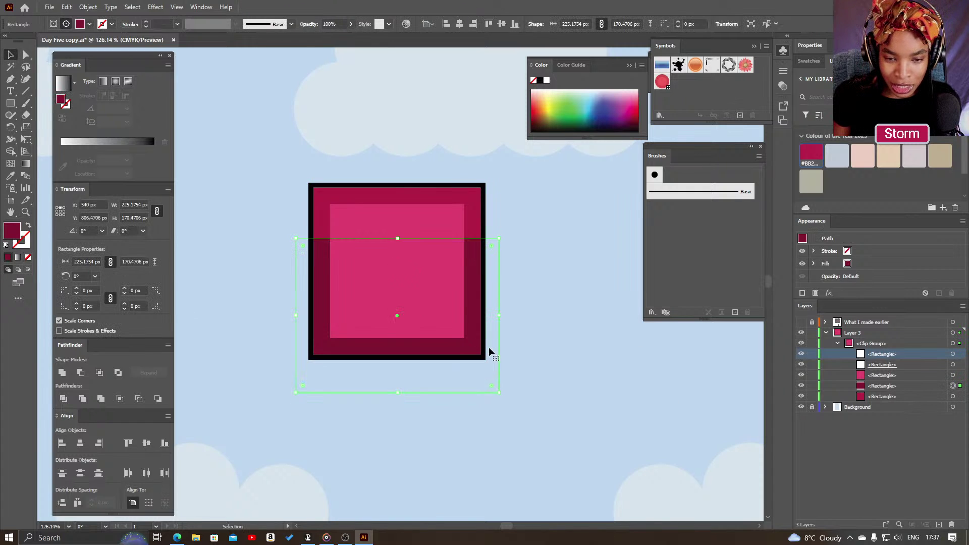
{"action": "left_click_drag", "start_coordinate": [495, 346], "coordinate": [489, 434]}
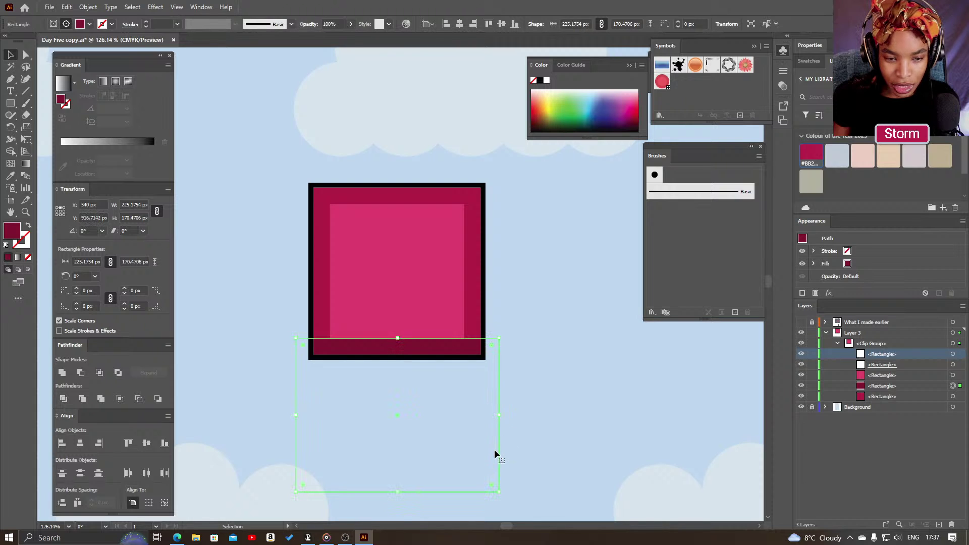
- Bevel the dark shape's upper-right corner by adding an anchor point on each adjoining edge, deleting the corner point and adjusting the upper anchor
{"action": "key", "text": "p"}
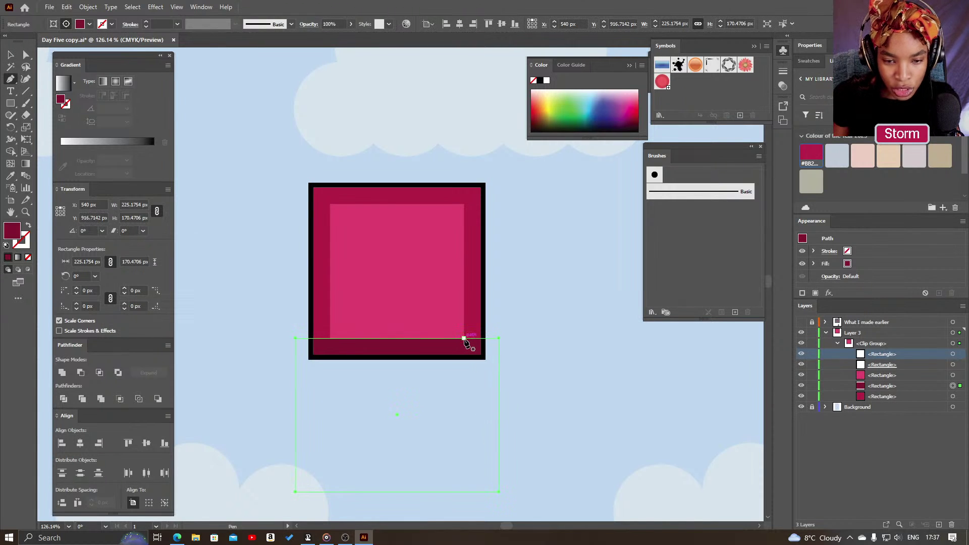
{"action": "left_click", "coordinate": [466, 343]}
{"action": "key", "text": "ctrl+z"}
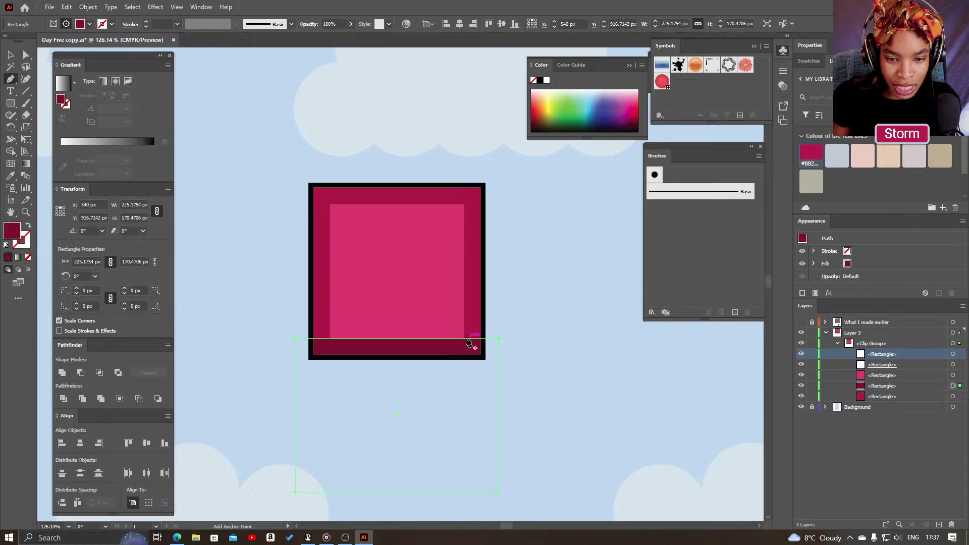
{"action": "left_click", "coordinate": [466, 338]}
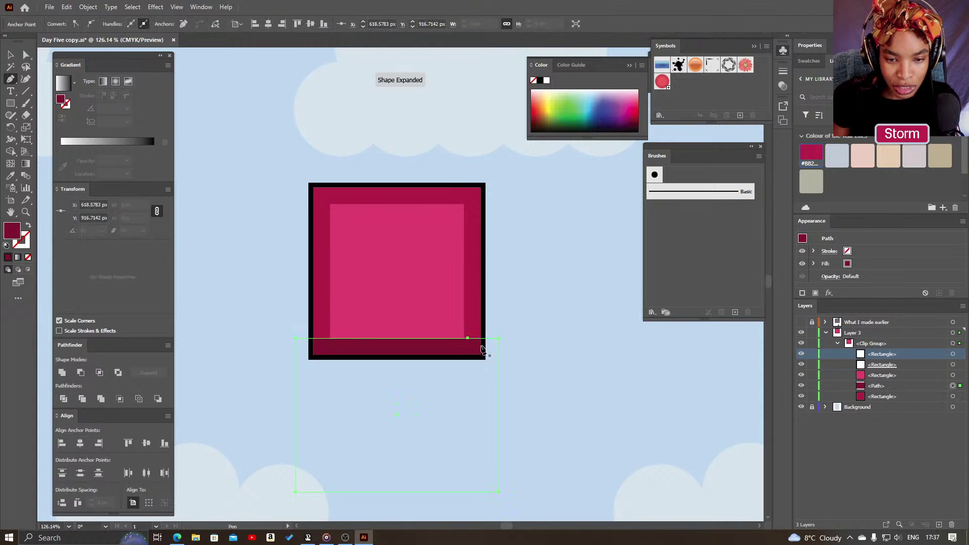
{"action": "left_click", "coordinate": [499, 368]}
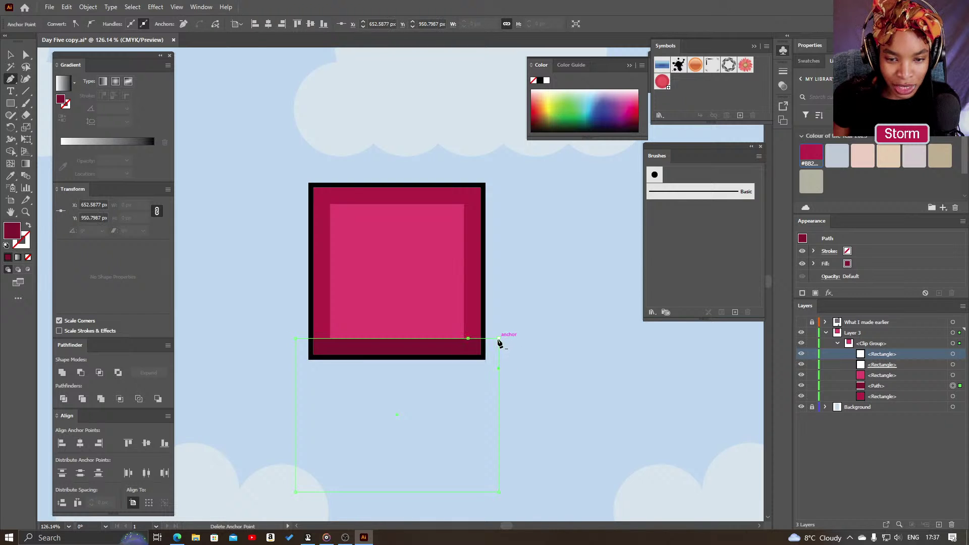
{"action": "left_click", "coordinate": [498, 338]}
{"action": "key", "text": "a"}
{"action": "left_click_drag", "start_coordinate": [467, 338], "coordinate": [465, 343]}
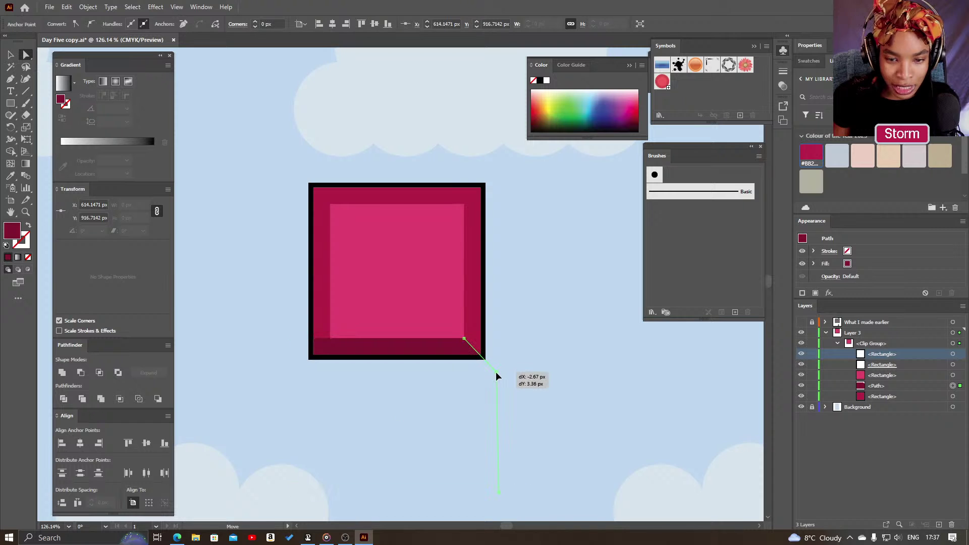
{"action": "left_click", "coordinate": [560, 437]}
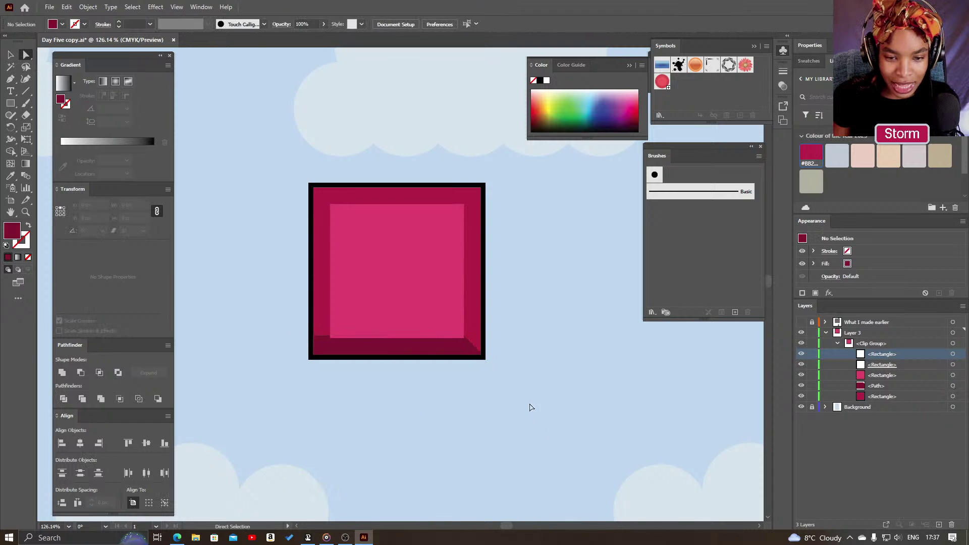
- Move the dark shape's upper bevel anchor onto the pink square's lower-right corner
{"action": "left_click", "coordinate": [474, 352]}
{"action": "scroll", "coordinate": [474, 352], "scroll_direction": "up", "scroll_amount": 4}
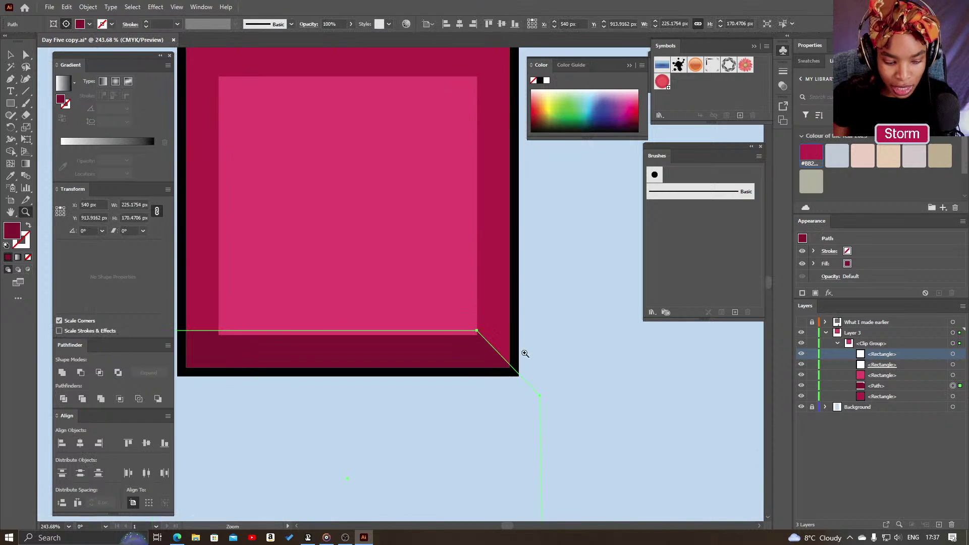
{"action": "left_click_drag", "start_coordinate": [477, 335], "coordinate": [480, 340]}
{"action": "left_click", "coordinate": [568, 381]}
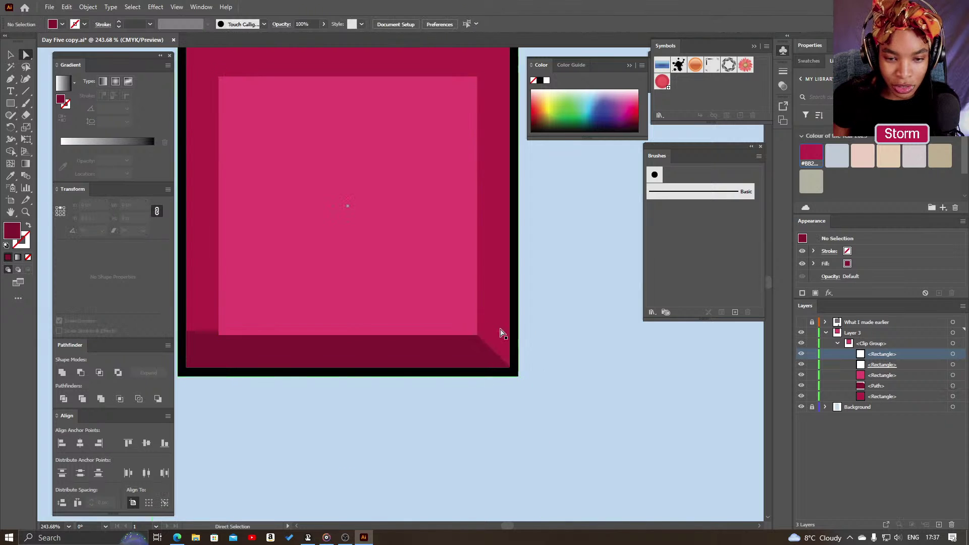
{"action": "left_click_drag", "start_coordinate": [454, 371], "coordinate": [521, 384]}
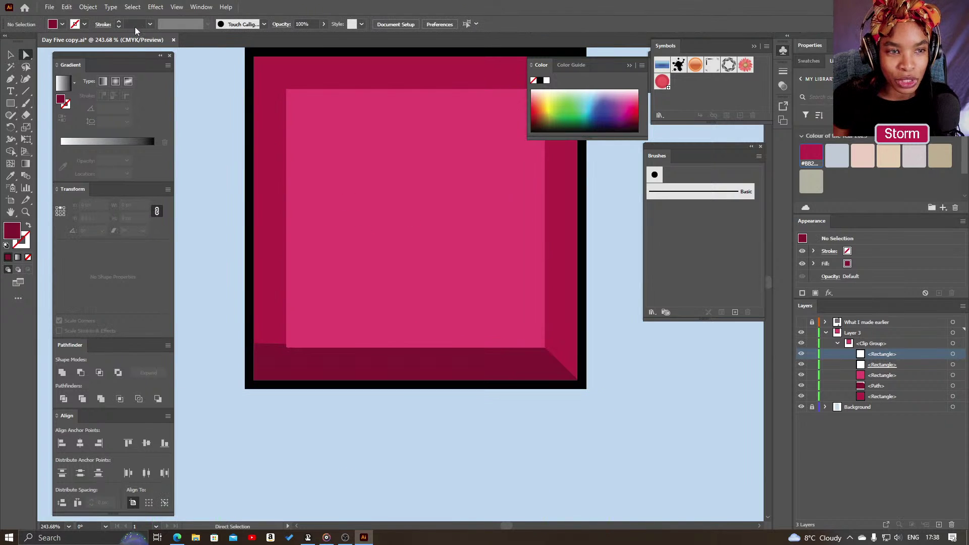
{"action": "left_click", "coordinate": [177, 7]}
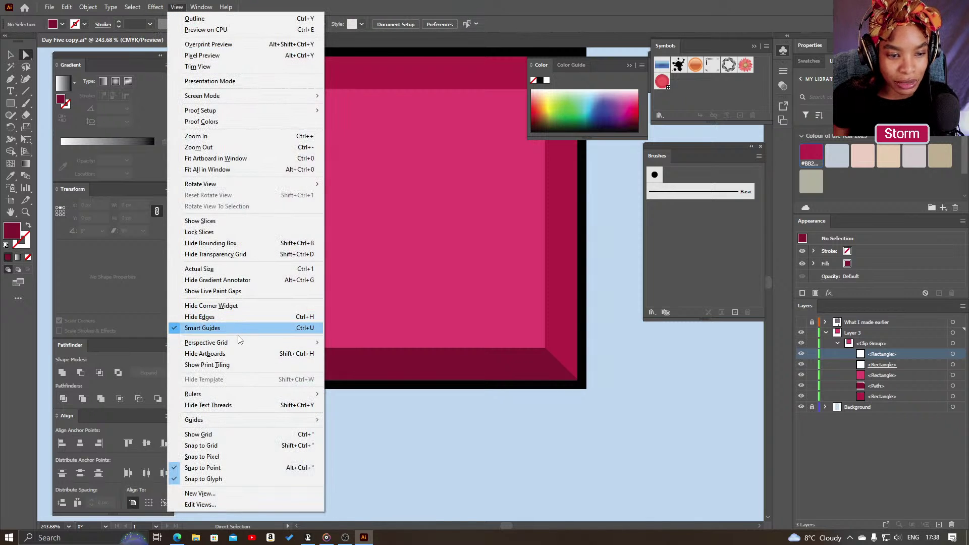
{"action": "left_click", "coordinate": [473, 416]}
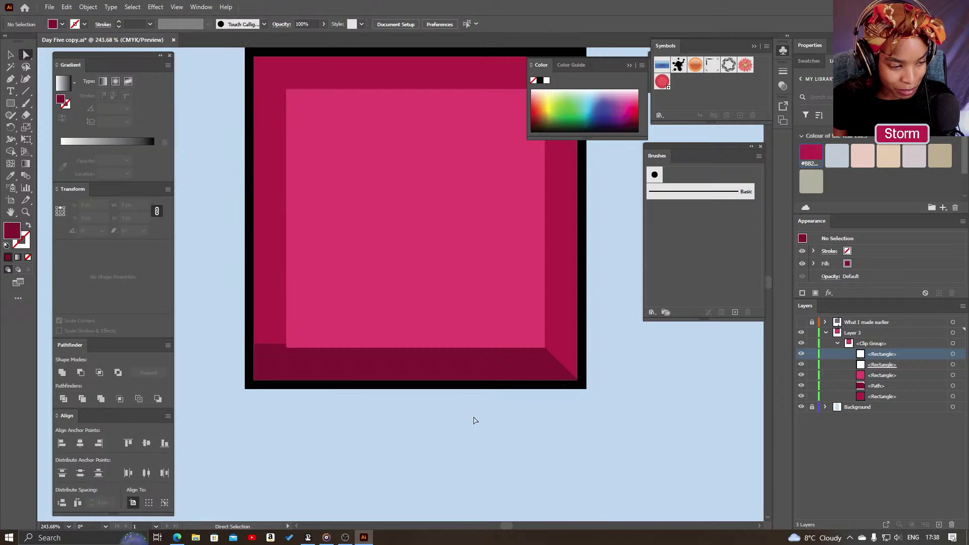
- Select the dark shape and add an anchor point on its upper edge near the pink square's lower-left corner
{"action": "left_click_drag", "start_coordinate": [460, 409], "coordinate": [516, 400]}
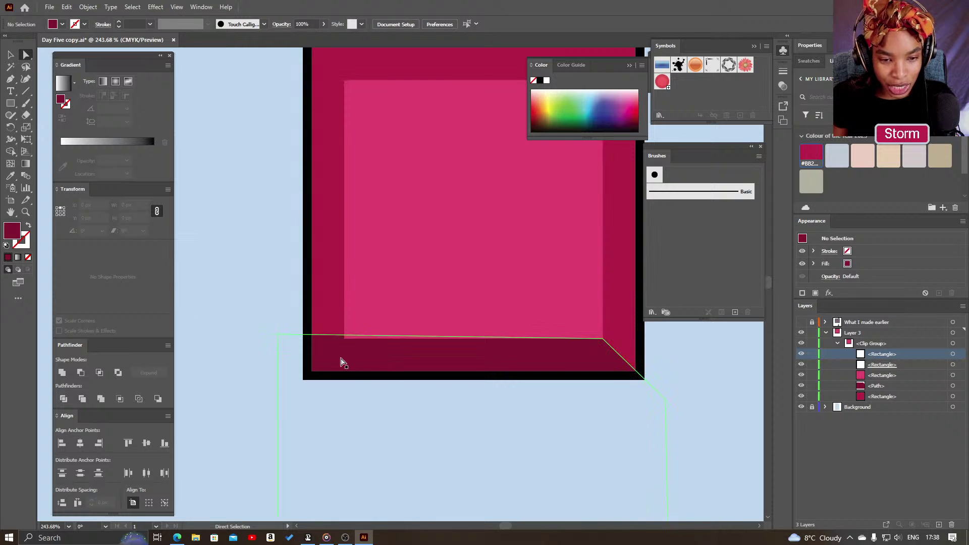
{"action": "key", "text": "p"}
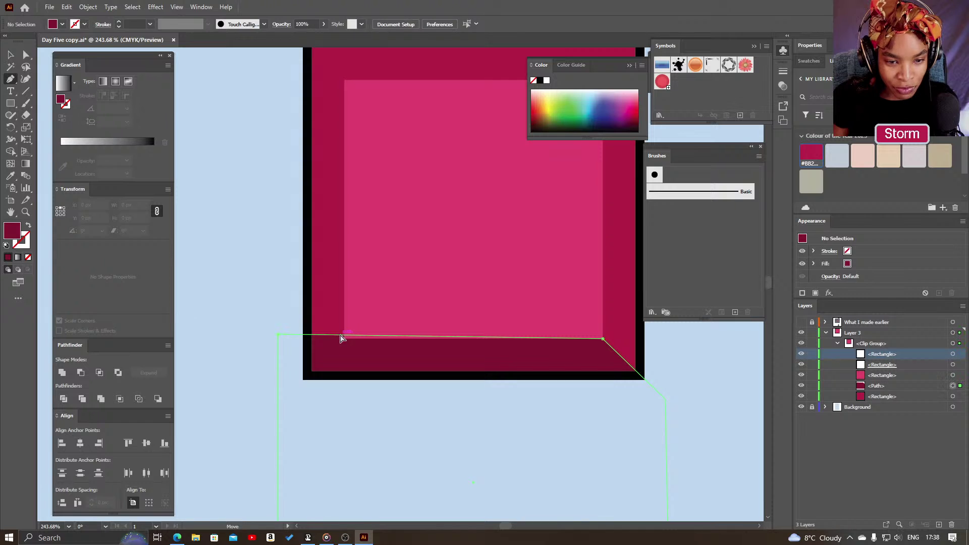
{"action": "left_click", "coordinate": [345, 338], "text": "ctrl"}
{"action": "left_click", "coordinate": [325, 340], "text": "ctrl"}
{"action": "left_click", "coordinate": [335, 337], "text": "ctrl"}
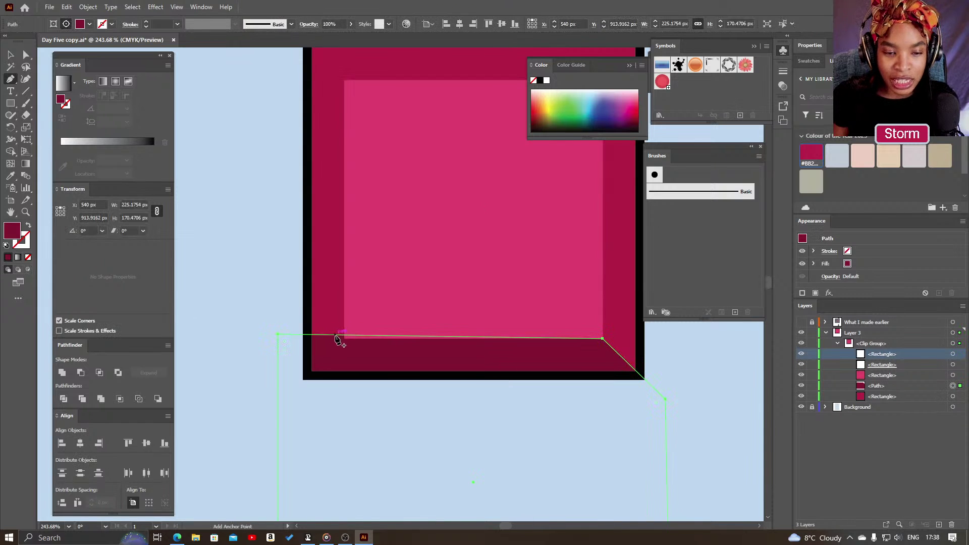
{"action": "left_click_drag", "start_coordinate": [334, 333], "coordinate": [325, 357]}
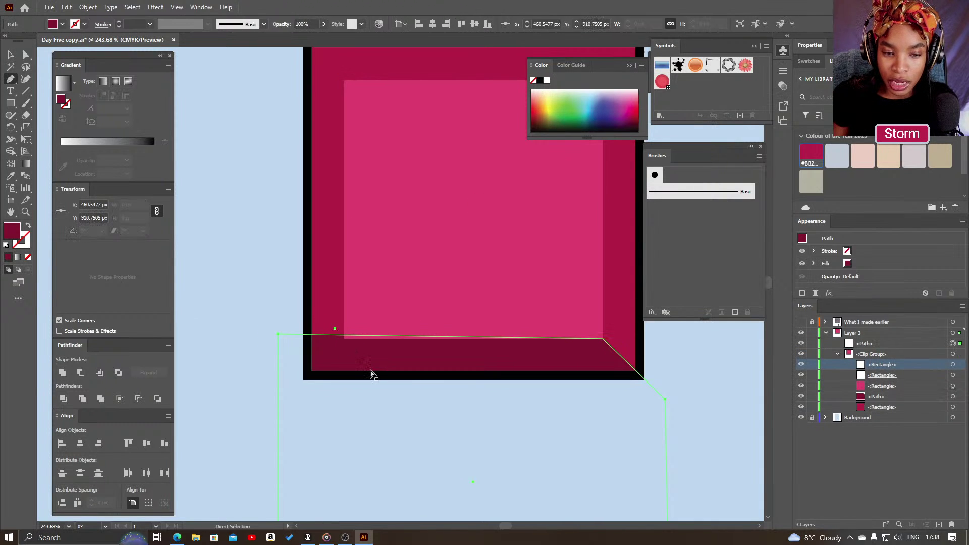
{"action": "key", "text": "ctrl+z"}
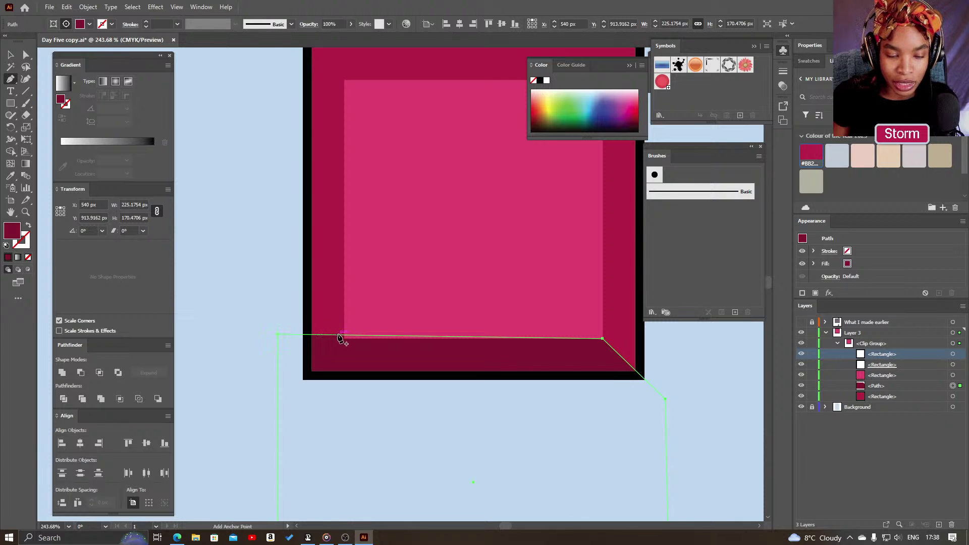
{"action": "left_click", "coordinate": [337, 335]}
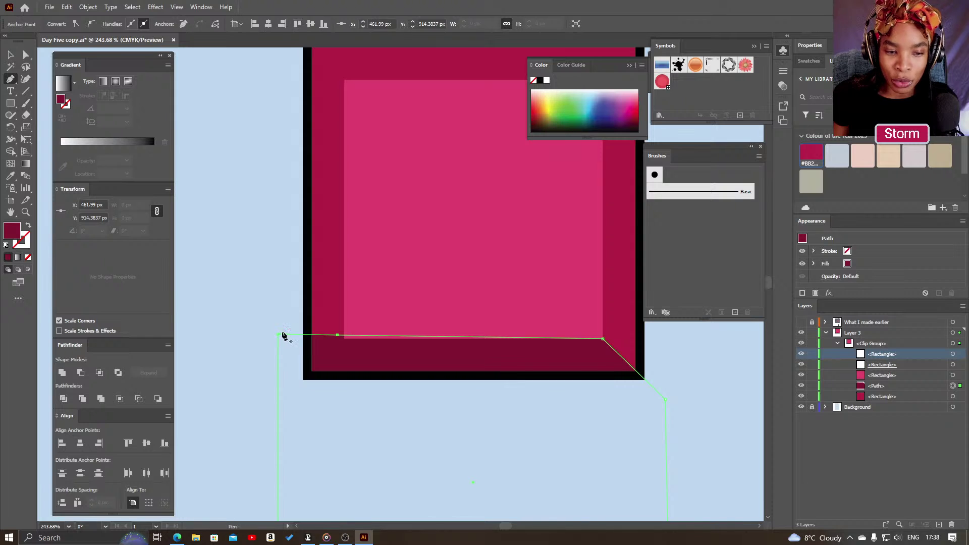
- Bevel the dark shape's left end by moving the new anchor onto the pink square's lower-left corner and its upper-left corner diagonally down
{"action": "key", "text": "a"}
{"action": "left_click_drag", "start_coordinate": [337, 335], "coordinate": [342, 337]}
{"action": "left_click_drag", "start_coordinate": [277, 337], "coordinate": [294, 386]}
{"action": "left_click", "coordinate": [263, 382]}
- Duplicate the dark bevel shape above the pink square in the clip group and open the object properties
{"action": "key", "text": "z"}
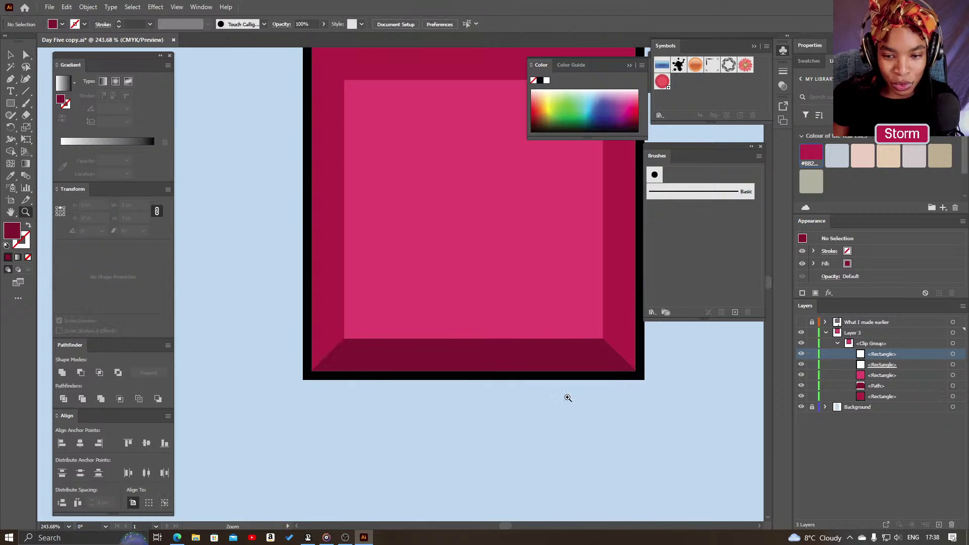
{"action": "left_click", "coordinate": [700, 395], "text": "alt"}
{"action": "left_click", "coordinate": [667, 393], "text": "alt"}
{"action": "left_click_drag", "start_coordinate": [324, 259], "coordinate": [606, 468]}
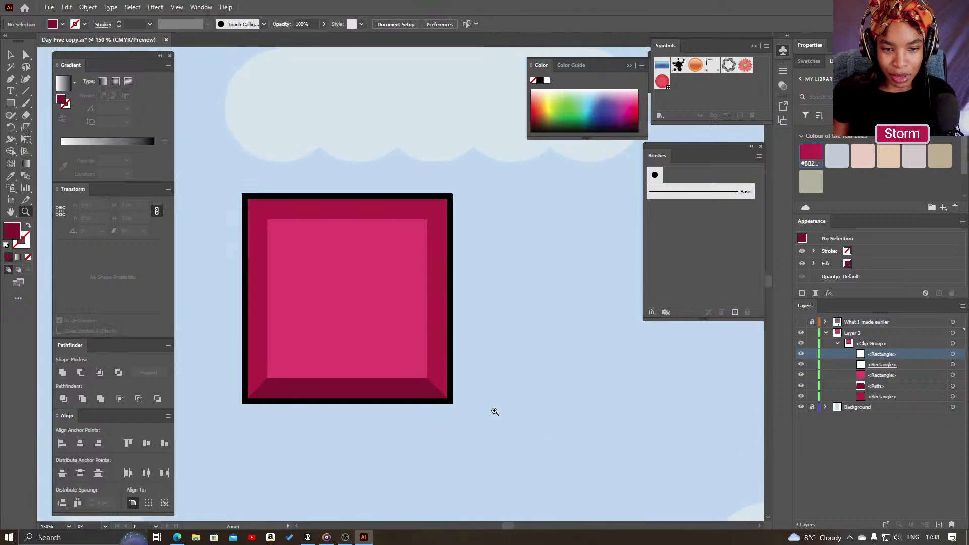
{"action": "left_click", "coordinate": [470, 402], "text": "alt"}
{"action": "left_click_drag", "start_coordinate": [395, 293], "coordinate": [516, 446]}
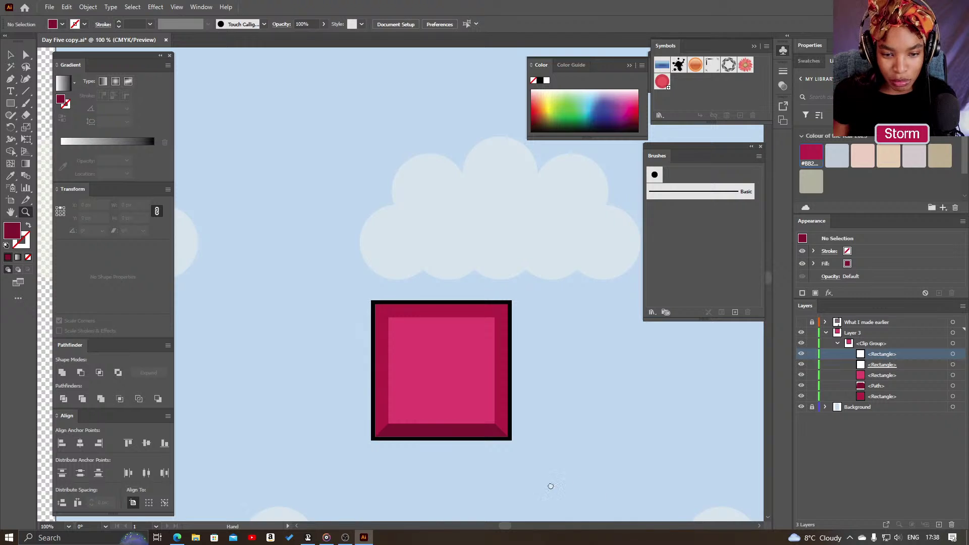
{"action": "left_click_drag", "start_coordinate": [550, 485], "coordinate": [555, 448]}
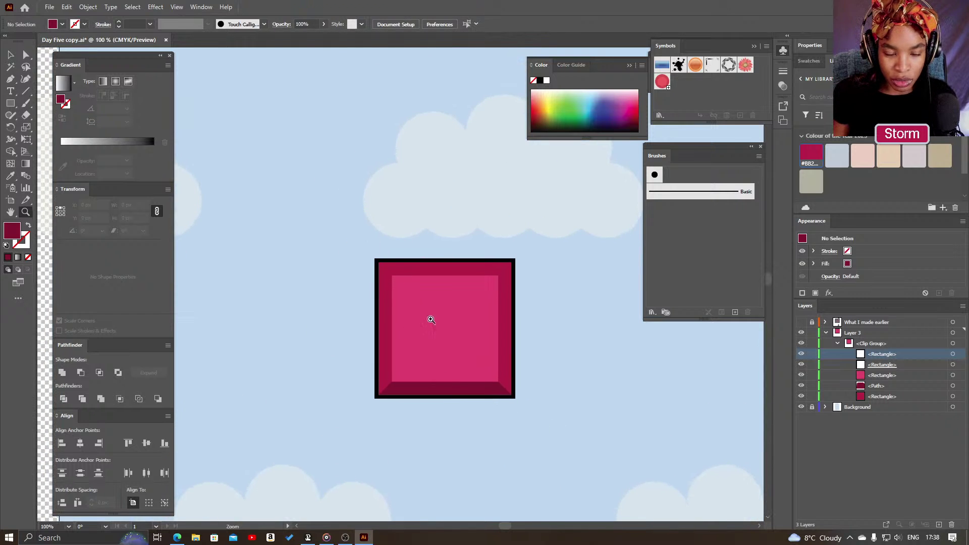
{"action": "left_click", "coordinate": [893, 386]}
{"action": "left_click", "coordinate": [904, 386], "text": "alt"}
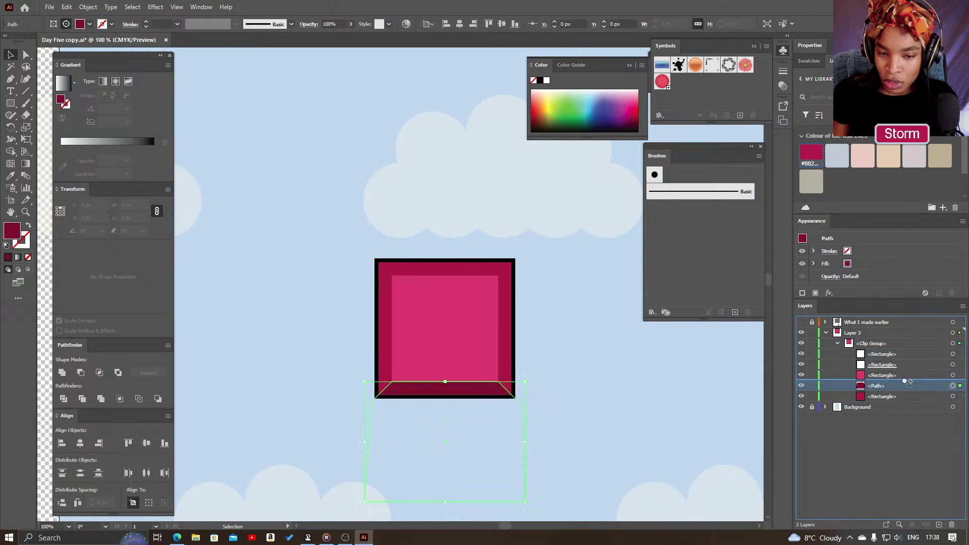
{"action": "key", "text": "ctrl+c"}
{"action": "key", "text": "ctrl+f"}
{"action": "mouse_move", "coordinate": [903, 390]}
{"action": "left_mouse_down"}
{"action": "mouse_move", "coordinate": [890, 354]}
{"action": "mouse_move", "coordinate": [892, 383]}
{"action": "left_mouse_up"}
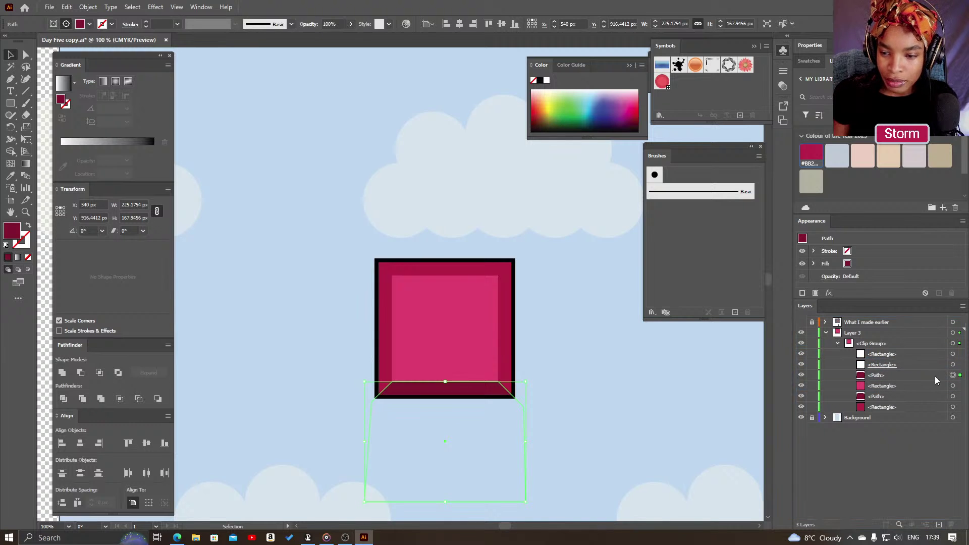
{"action": "left_click", "coordinate": [809, 50]}
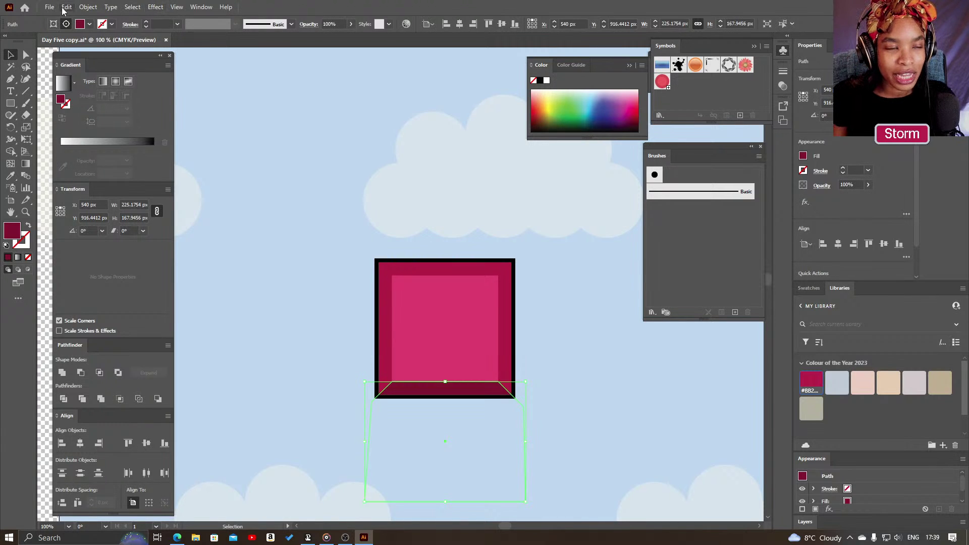
{"action": "left_click", "coordinate": [85, 7]}
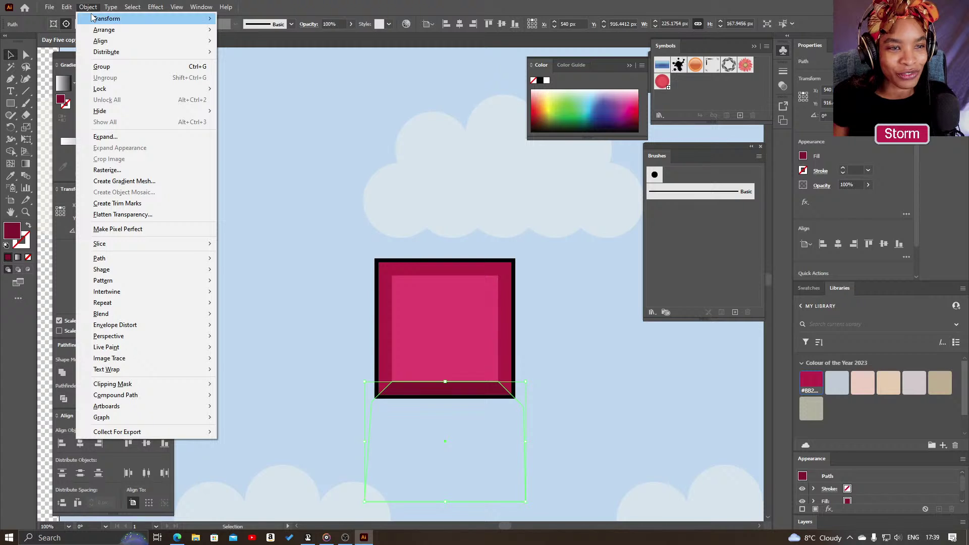
{"action": "mouse_move", "coordinate": [93, 19]}
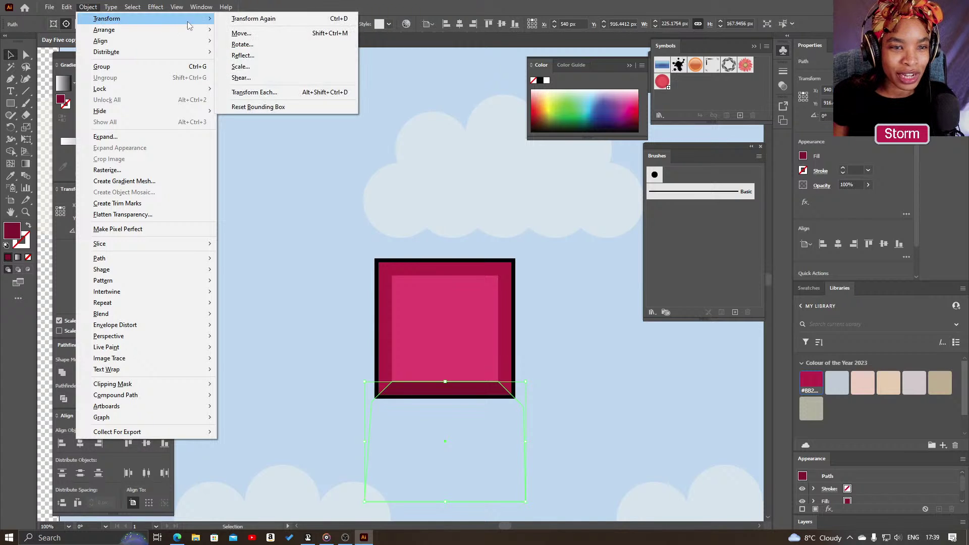
{"action": "left_click", "coordinate": [259, 56]}
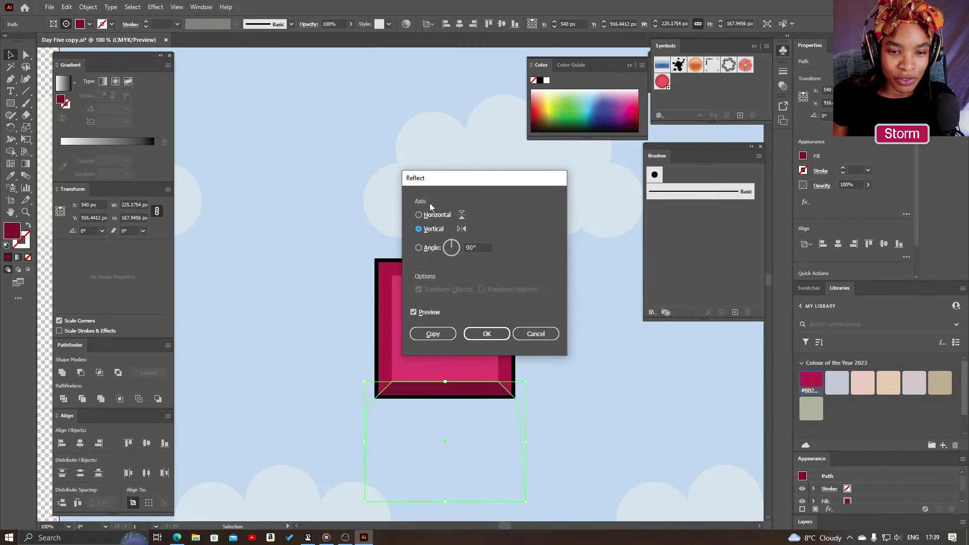
{"action": "left_click_drag", "start_coordinate": [456, 179], "coordinate": [268, 106]}
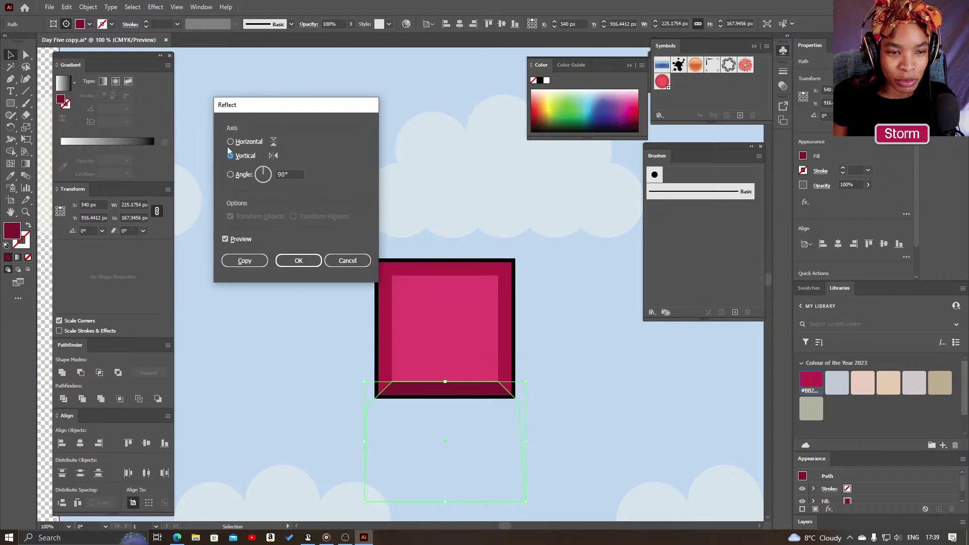
{"action": "left_click", "coordinate": [354, 261]}
- Flip the dark copy vertically and place it below the pink square in the clip group's stacking order
{"action": "left_click", "coordinate": [878, 115]}
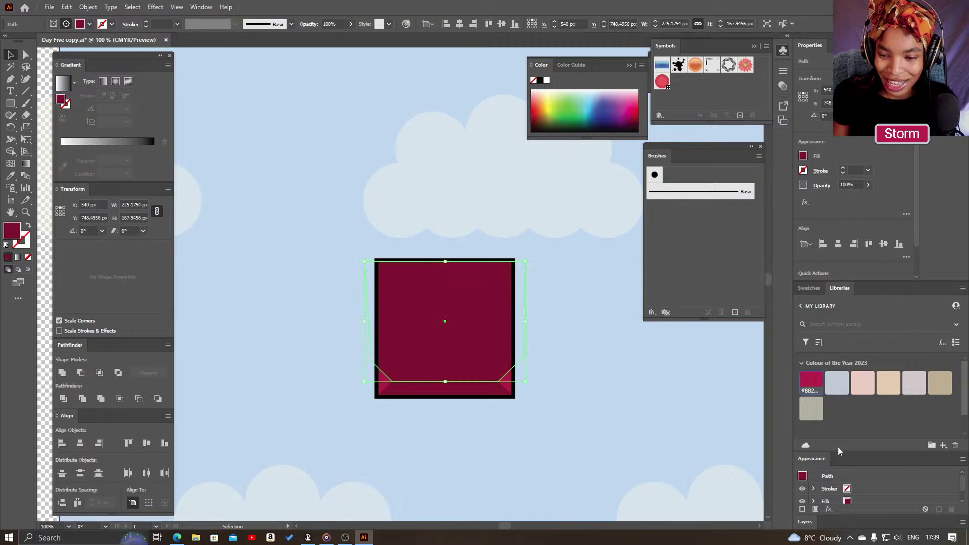
{"action": "left_click", "coordinate": [805, 522]}
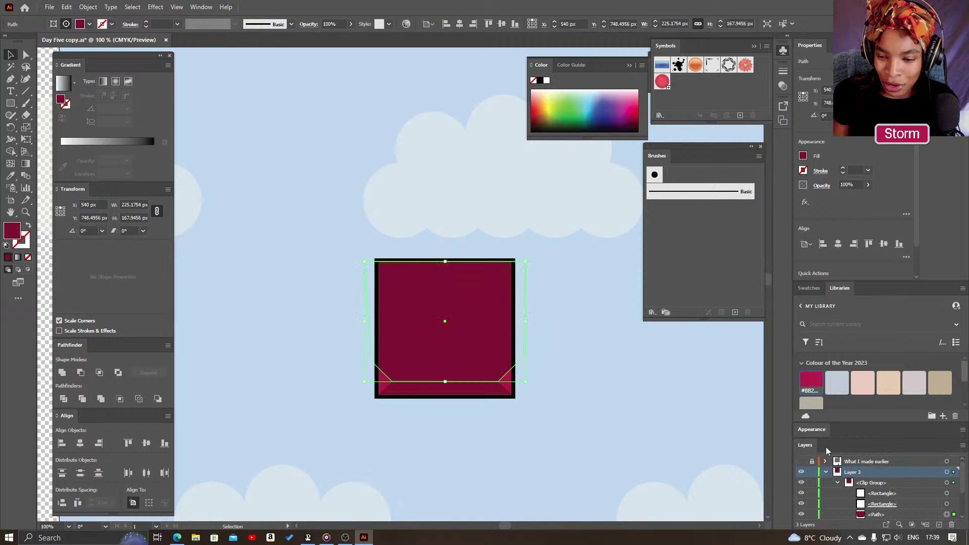
{"action": "left_click_drag", "start_coordinate": [825, 437], "coordinate": [824, 394]}
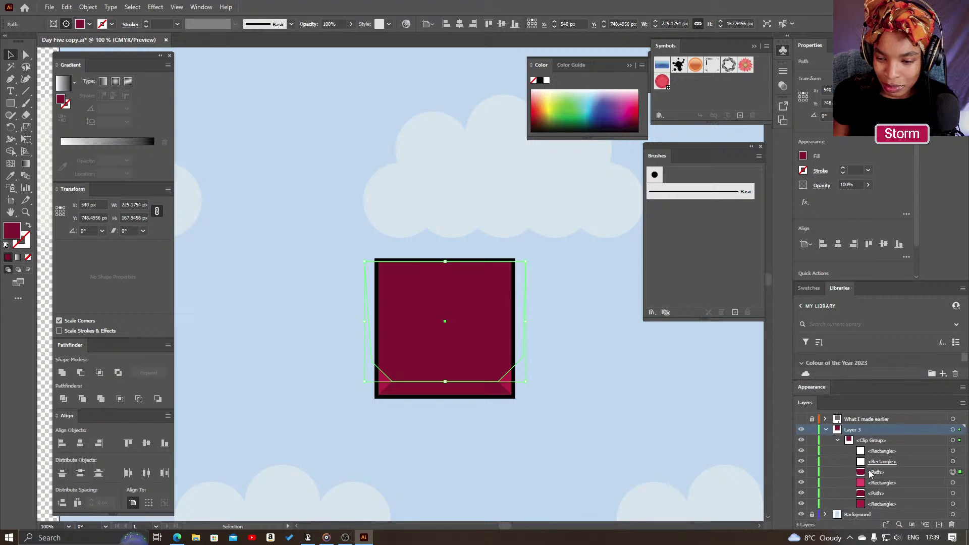
{"action": "left_click_drag", "start_coordinate": [871, 472], "coordinate": [870, 486]}
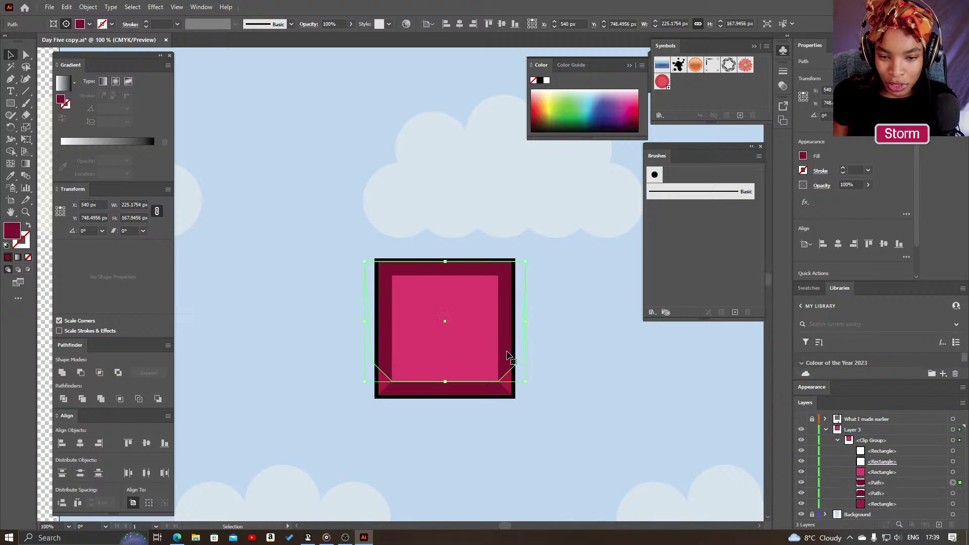
- Move the flipped dark shape straight up until its lower edge meets the pink square's upper edge
{"action": "left_click_drag", "start_coordinate": [523, 360], "coordinate": [520, 257]}
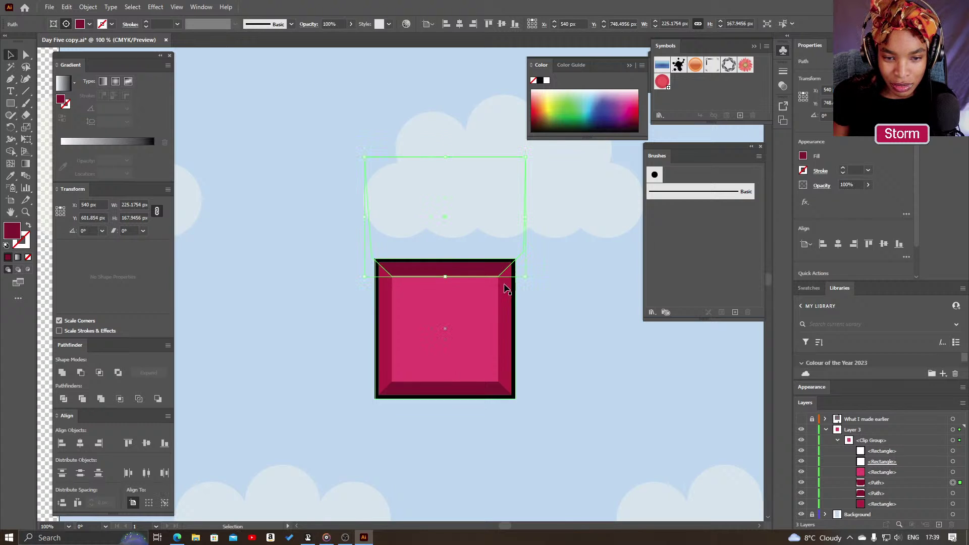
{"action": "key", "text": "z"}
{"action": "left_click", "coordinate": [488, 304]}
{"action": "key", "text": "space"}
{"action": "left_click_drag", "start_coordinate": [459, 285], "coordinate": [529, 309]}
{"action": "key", "text": "v"}
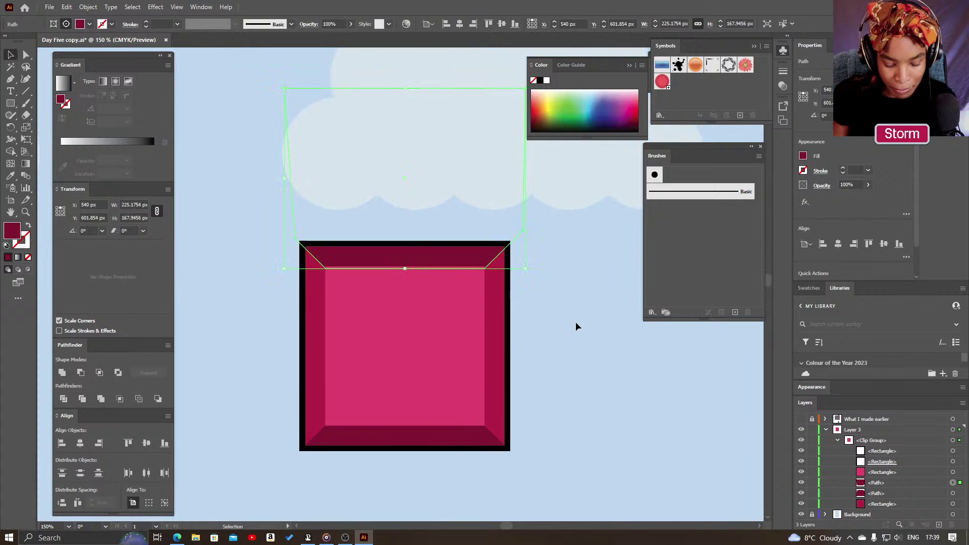
{"action": "left_click", "coordinate": [575, 323]}
{"action": "key", "text": "a"}
{"action": "left_click", "coordinate": [493, 256]}
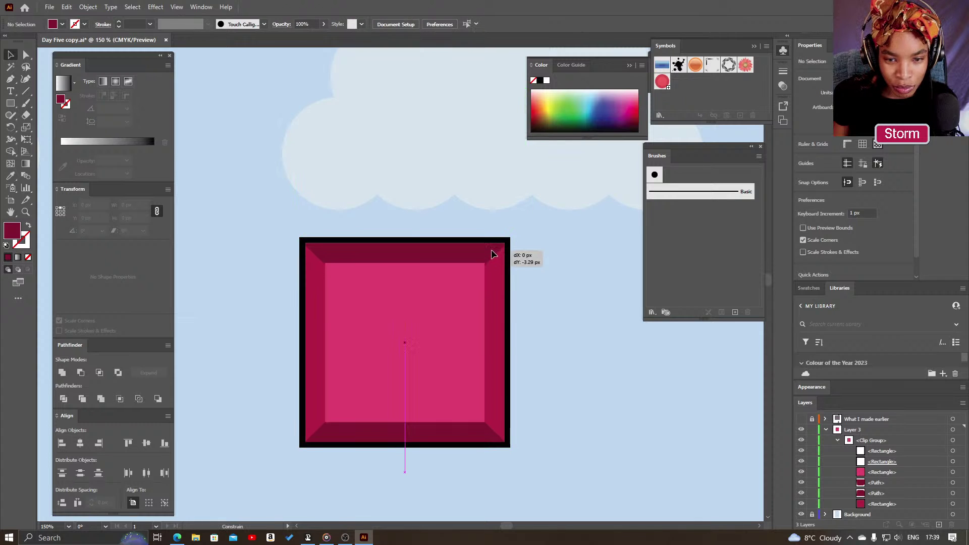
{"action": "key", "text": "v"}
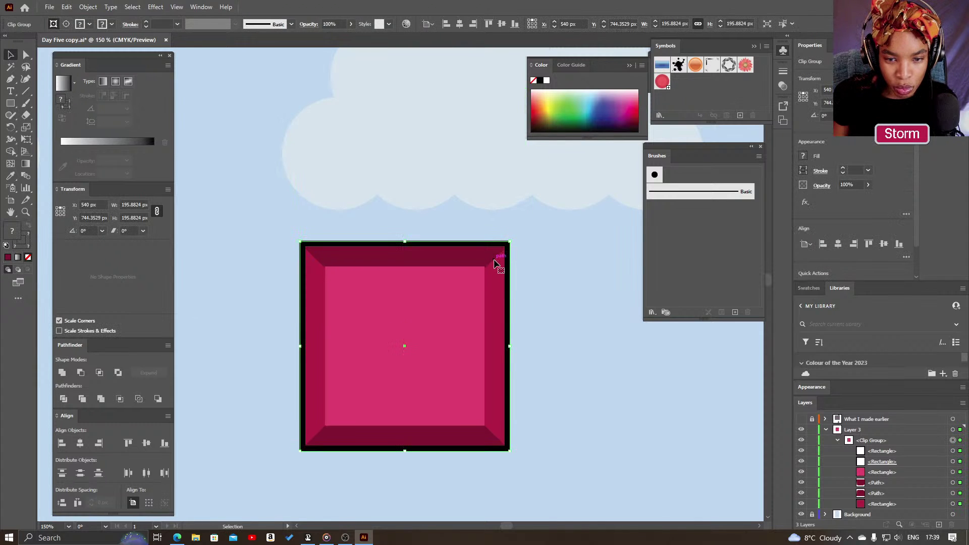
- Nudge the flipped dark shape upward so its lower edge sits flush with the pink square's upper edge
{"action": "left_click", "coordinate": [952, 482]}
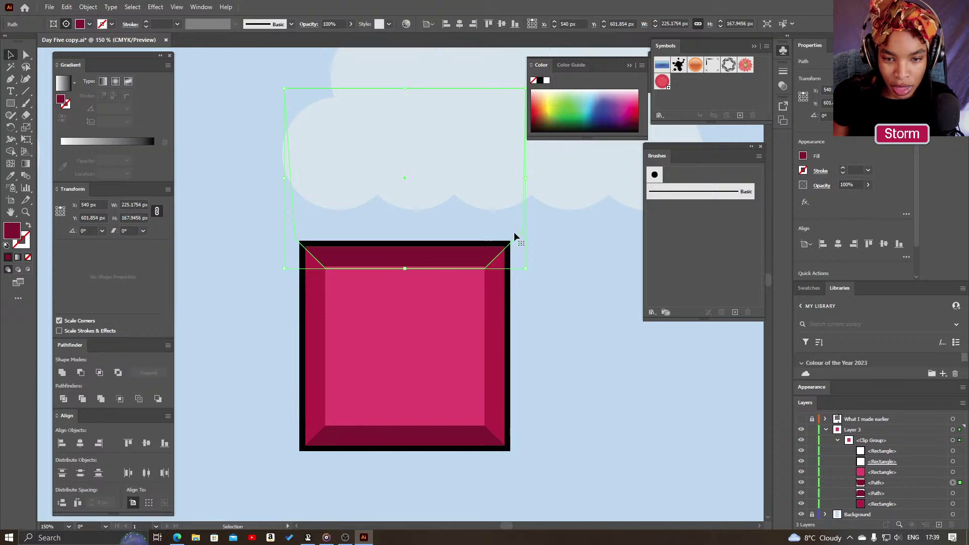
{"action": "key", "text": "Up"}
{"action": "key", "text": "Up"}
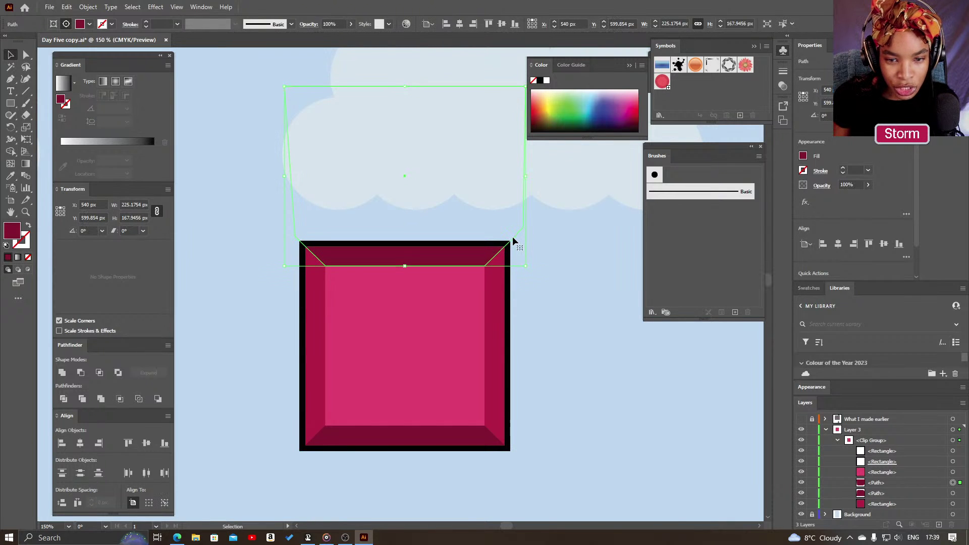
{"action": "left_click", "coordinate": [581, 276]}
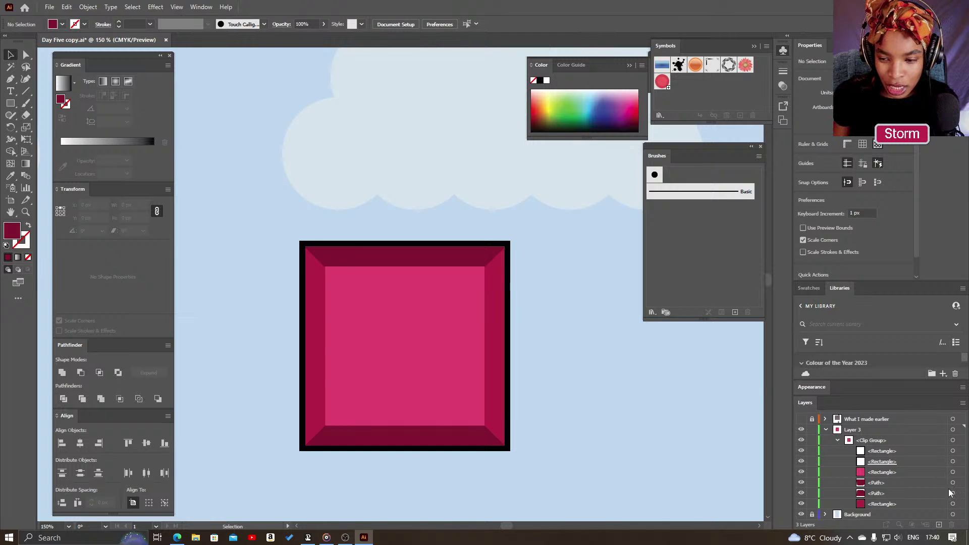
- Sample the pink square's colour onto the upper bevel shape and lighten its fill to #F26191
{"action": "left_click", "coordinate": [952, 472]}
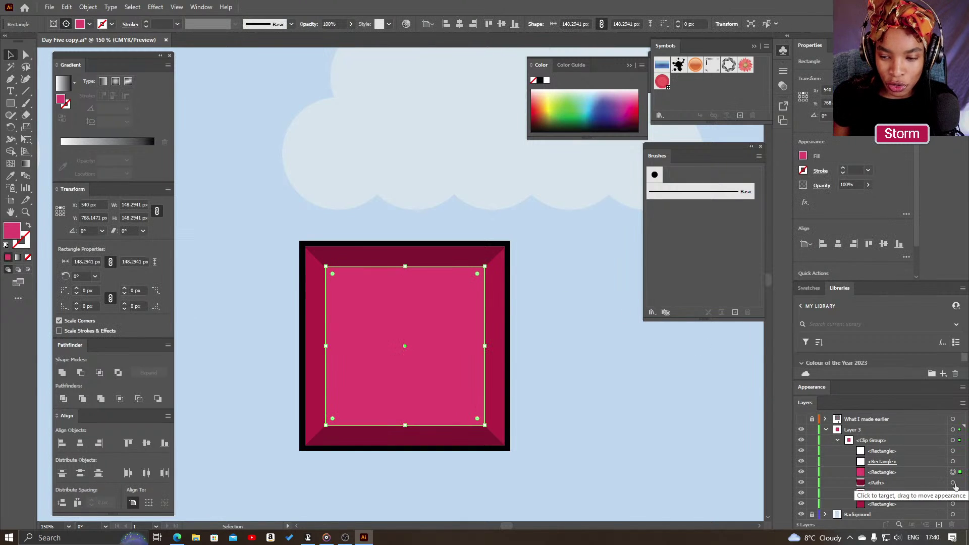
{"action": "left_click", "coordinate": [953, 483]}
{"action": "key", "text": "i"}
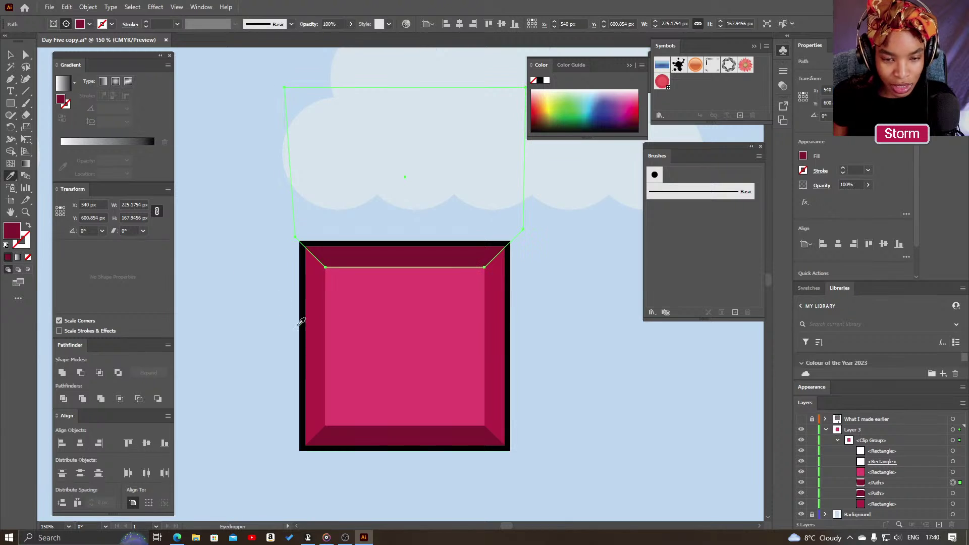
{"action": "left_click", "coordinate": [355, 337]}
{"action": "double_click", "coordinate": [12, 231]}
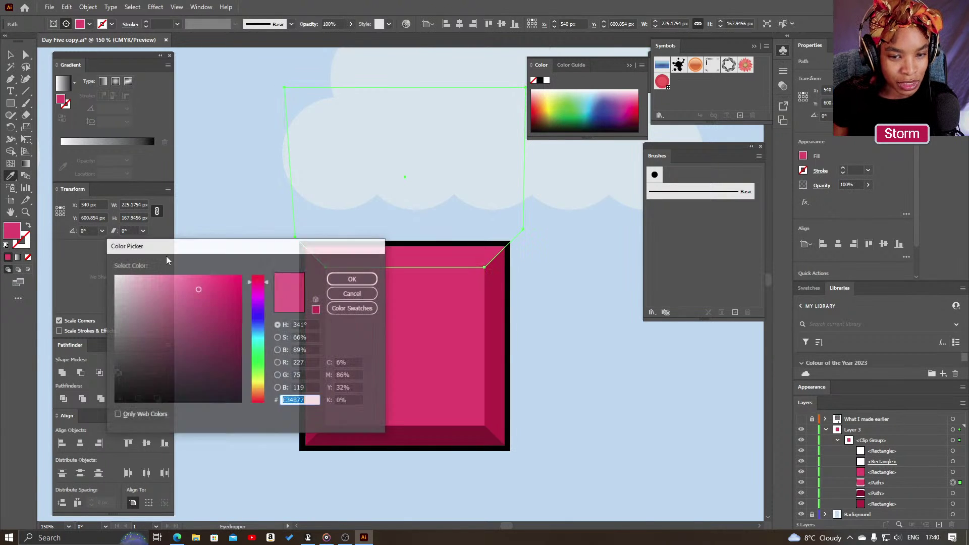
{"action": "left_click", "coordinate": [190, 280]}
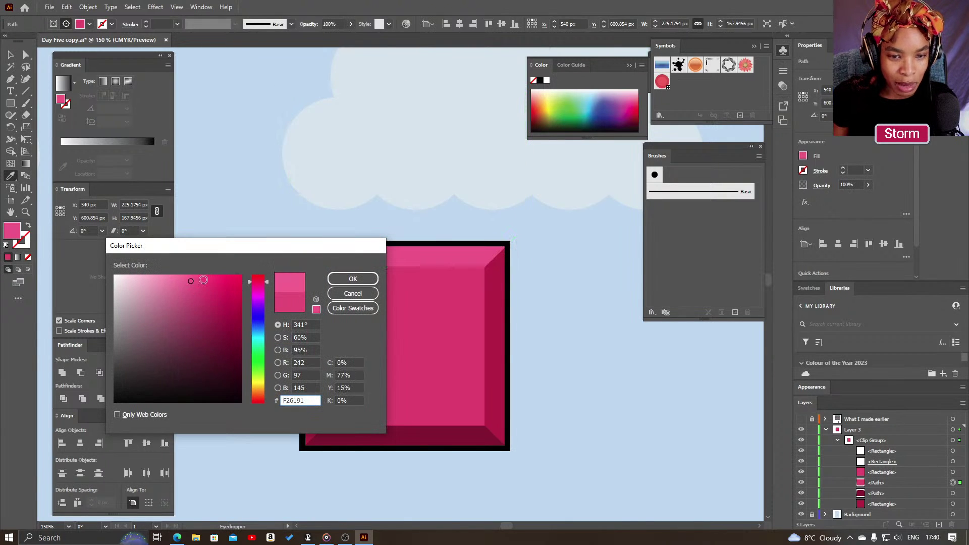
{"action": "left_click", "coordinate": [352, 279]}
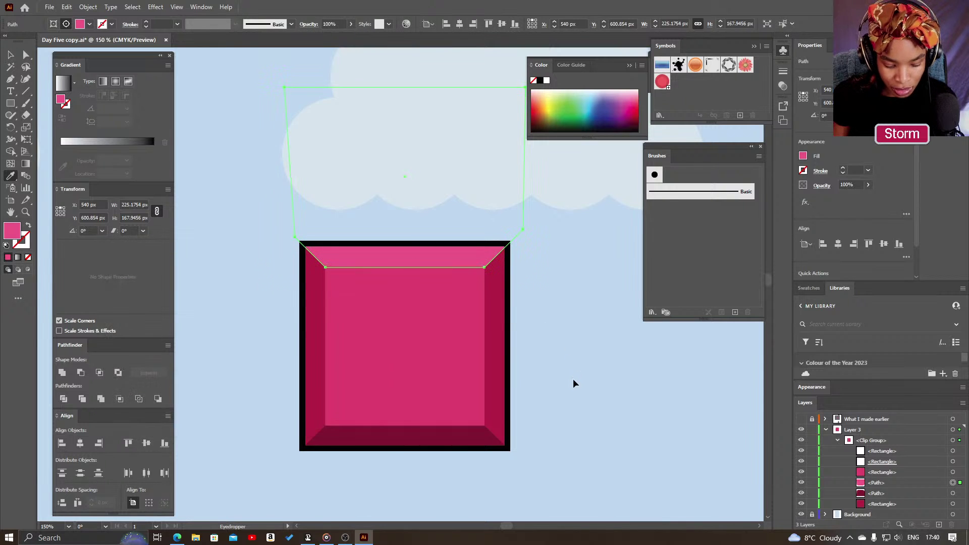
{"action": "key", "text": "v"}
{"action": "left_click", "coordinate": [573, 379]}
{"action": "key", "text": "z"}
{"action": "left_click", "coordinate": [574, 379], "text": "alt"}
{"action": "left_click", "coordinate": [567, 378], "text": "alt"}
{"action": "left_click_drag", "start_coordinate": [376, 301], "coordinate": [547, 394]}
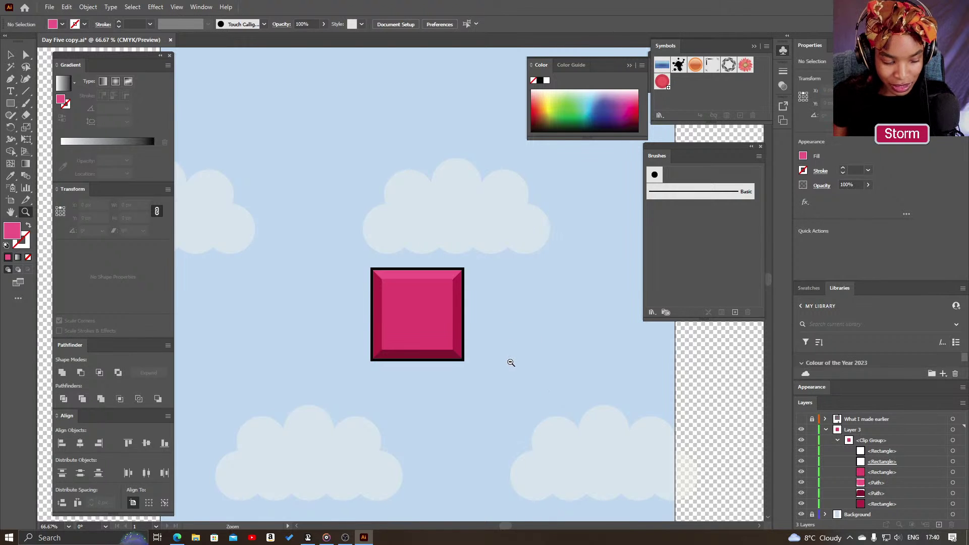
{"action": "key", "text": "ctrl+minus"}
{"action": "left_click_drag", "start_coordinate": [364, 306], "coordinate": [502, 410]}
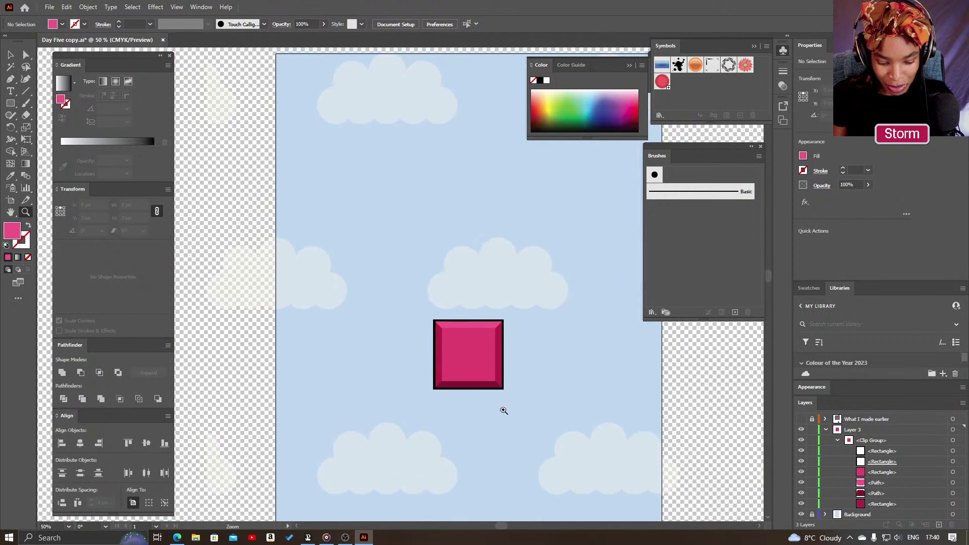
- Scale the whole bevelled square clip group down to about 76 px square and place it in the artboard's upper-left area
{"action": "key", "text": "v"}
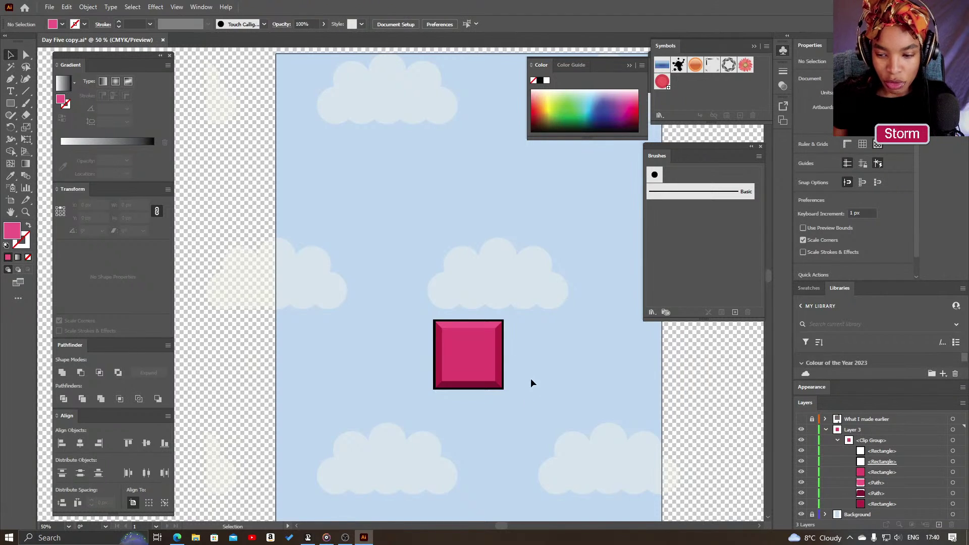
{"action": "left_click_drag", "start_coordinate": [511, 395], "coordinate": [414, 318]}
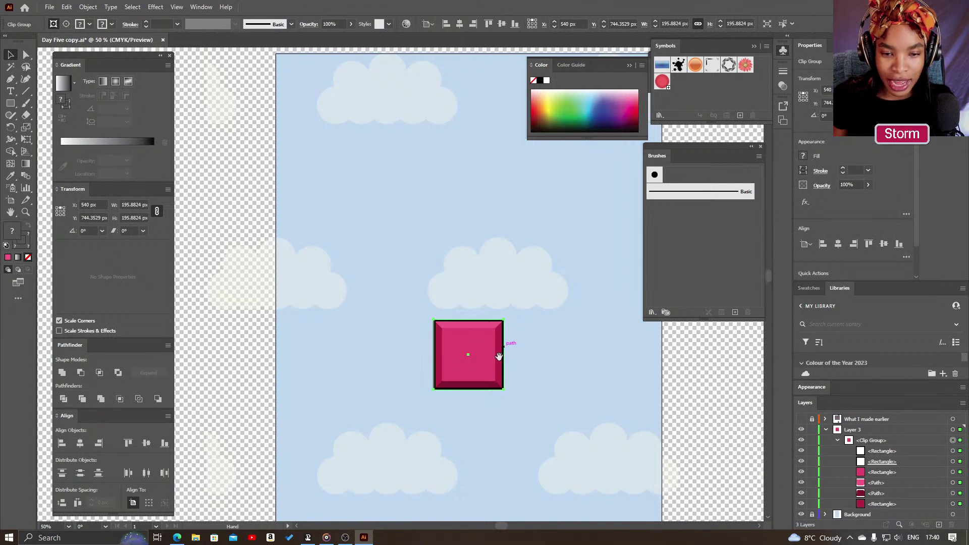
{"action": "left_click_drag", "start_coordinate": [499, 357], "coordinate": [390, 258]}
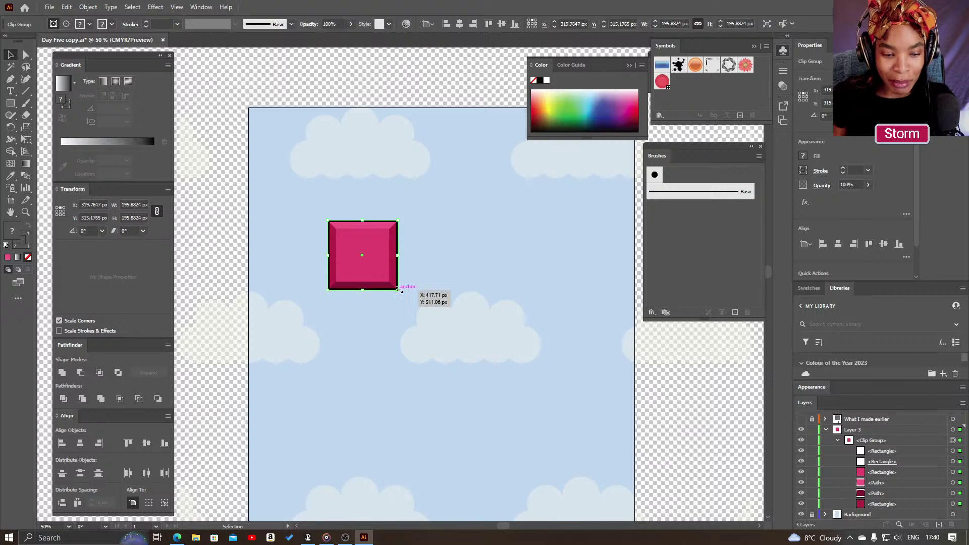
{"action": "left_click_drag", "start_coordinate": [397, 289], "coordinate": [437, 325]}
{"action": "left_click", "coordinate": [384, 267]}
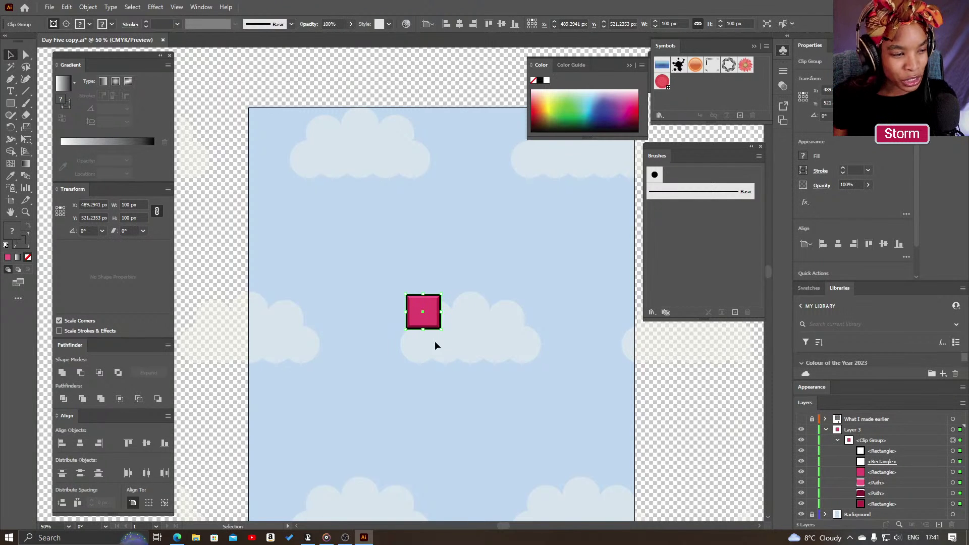
{"action": "left_click_drag", "start_coordinate": [440, 329], "coordinate": [362, 260]}
{"action": "left_click", "coordinate": [461, 338]}
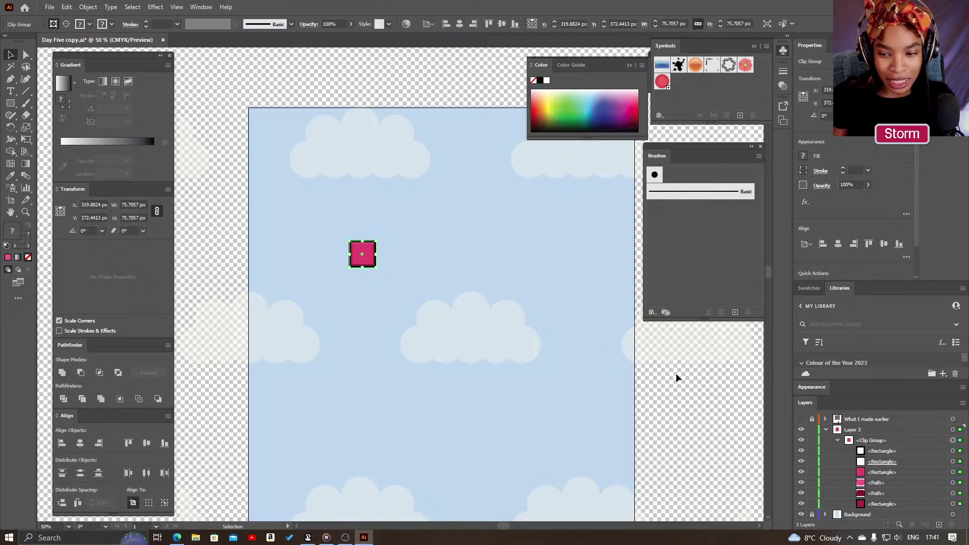
- Try a grid repeat of the small square by targeting all of Layer 3, shift the grid around, and undo the repeat
{"action": "left_click", "coordinate": [836, 440]}
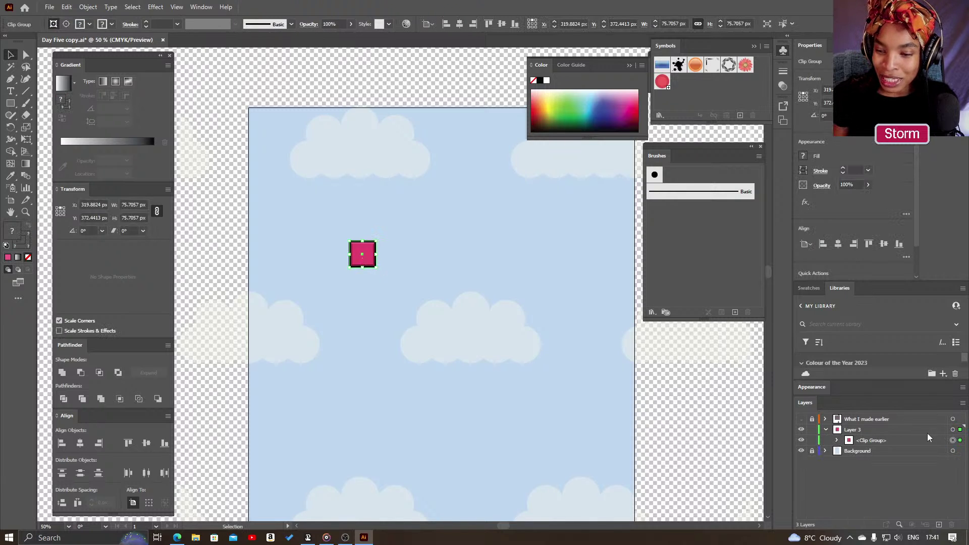
{"action": "left_click", "coordinate": [825, 429]}
{"action": "left_click", "coordinate": [952, 429]}
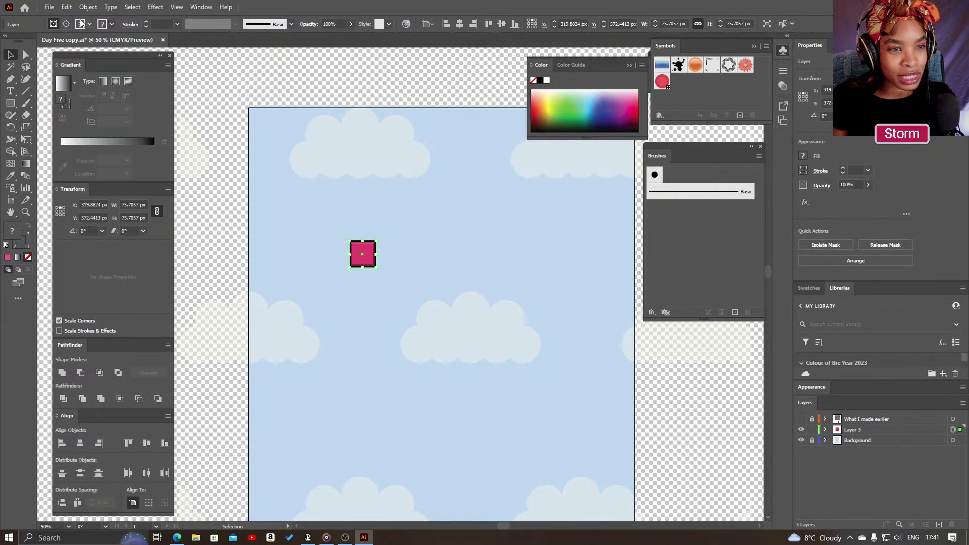
{"action": "left_click", "coordinate": [96, 10]}
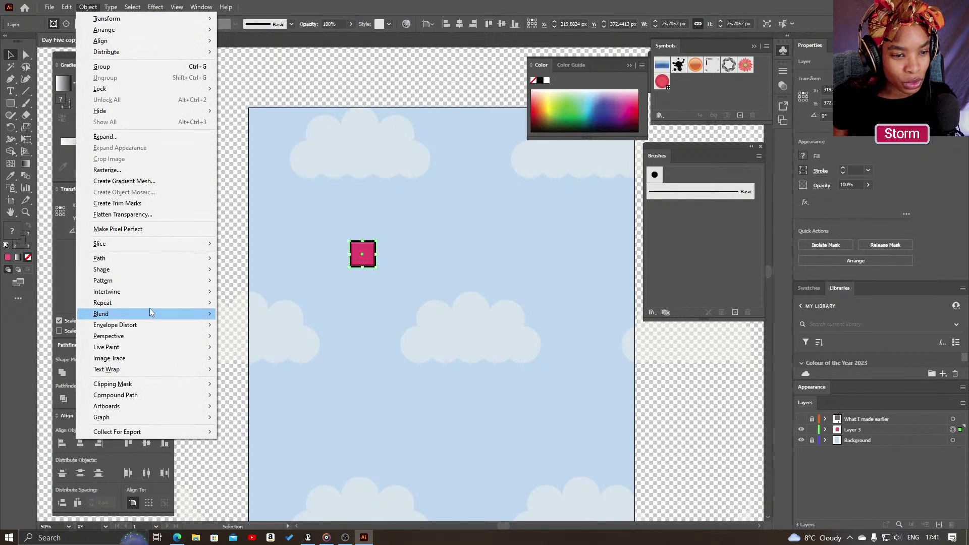
{"action": "mouse_move", "coordinate": [150, 305]}
{"action": "left_click", "coordinate": [236, 314]}
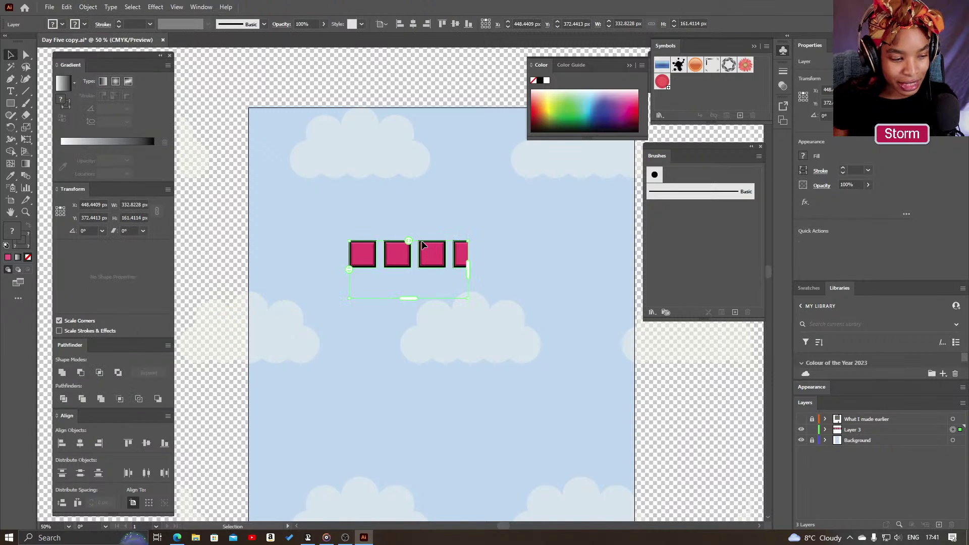
{"action": "left_click_drag", "start_coordinate": [422, 240], "coordinate": [368, 206]}
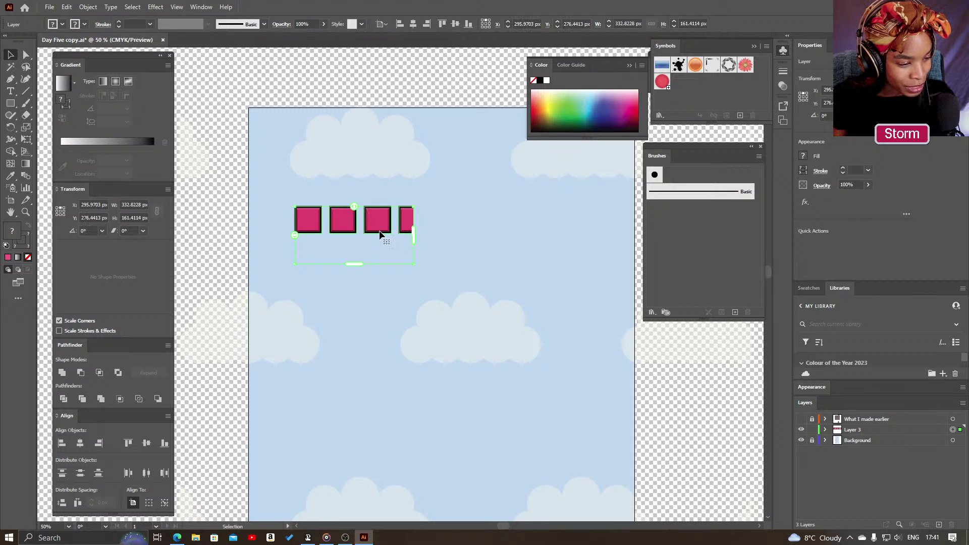
{"action": "left_click_drag", "start_coordinate": [379, 233], "coordinate": [433, 268]}
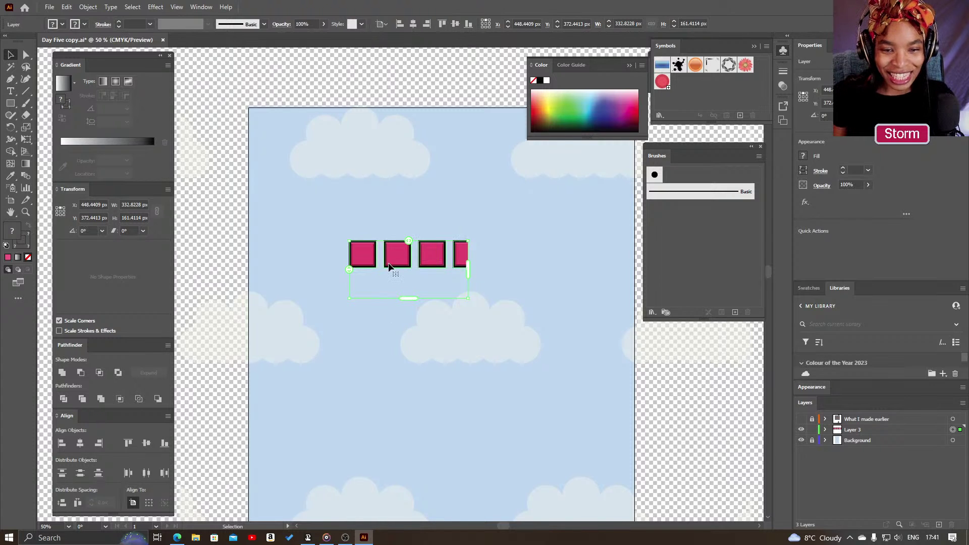
{"action": "key", "text": "ctrl+z"}
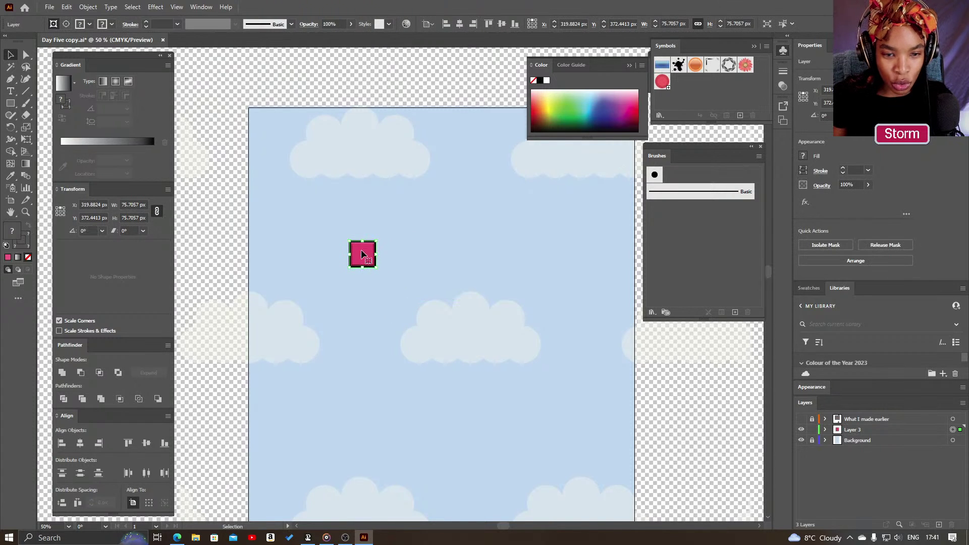
- Isolate the square's clip group and hide every part above its base rectangle to examine how the tile is layered
{"action": "left_click", "coordinate": [826, 429]}
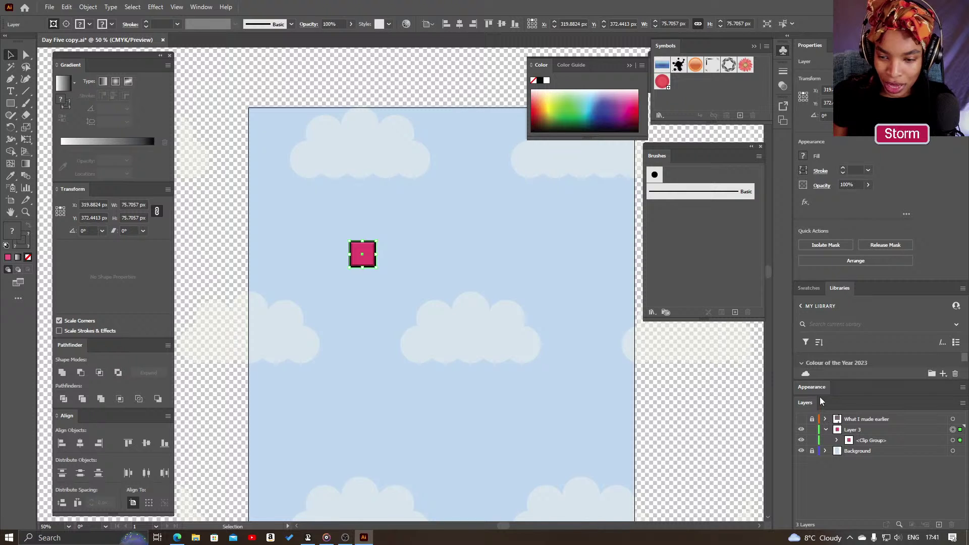
{"action": "left_click", "coordinate": [836, 441]}
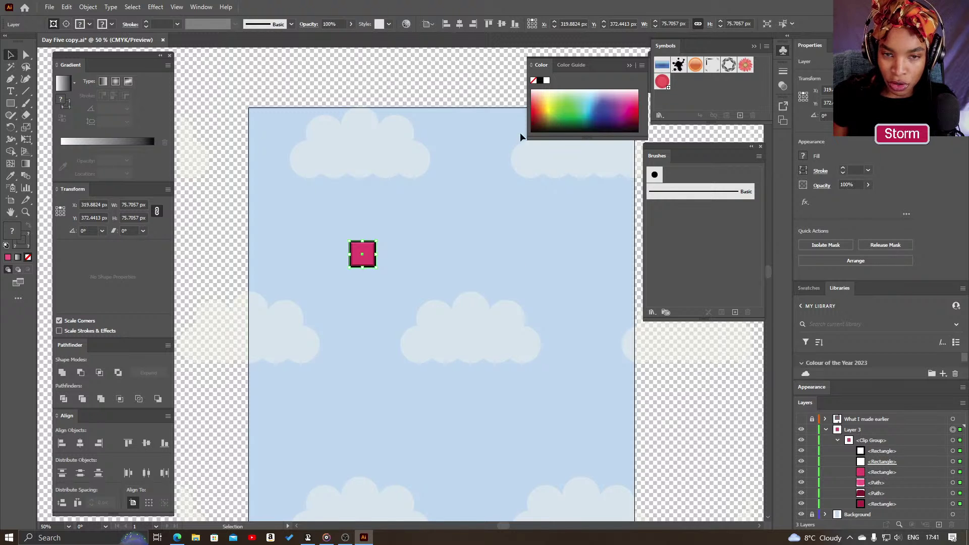
{"action": "double_click", "coordinate": [362, 254]}
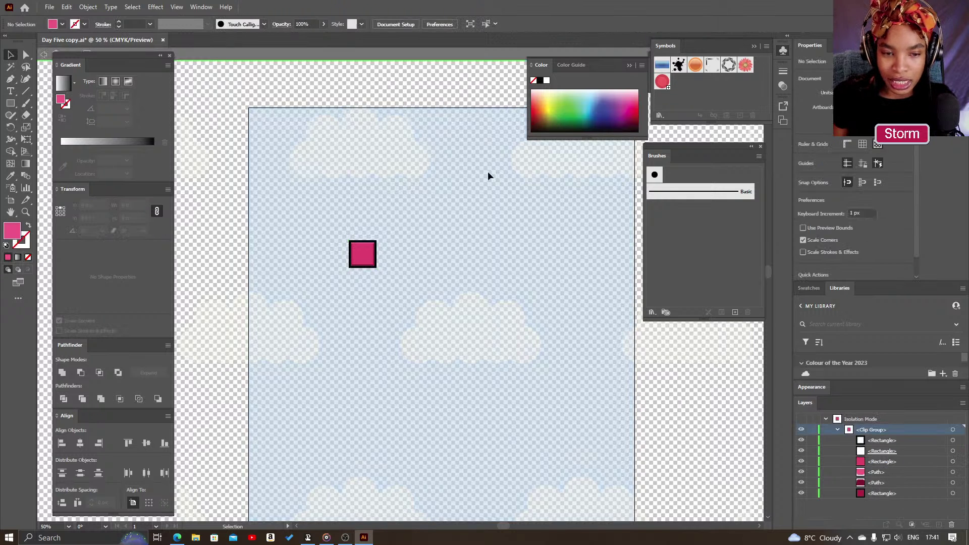
{"action": "key", "text": "z"}
{"action": "left_click_drag", "start_coordinate": [351, 197], "coordinate": [501, 303]}
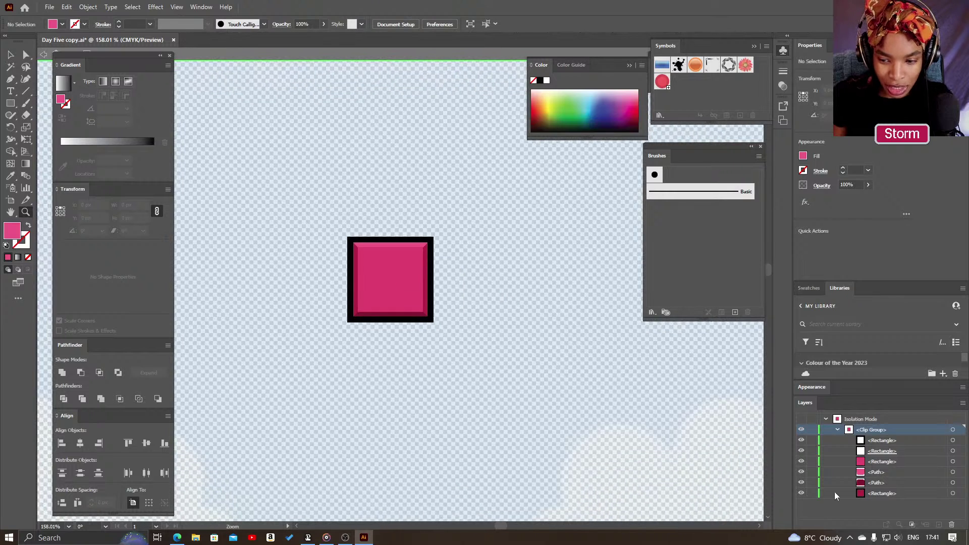
{"action": "left_click_drag", "start_coordinate": [802, 439], "coordinate": [803, 484]}
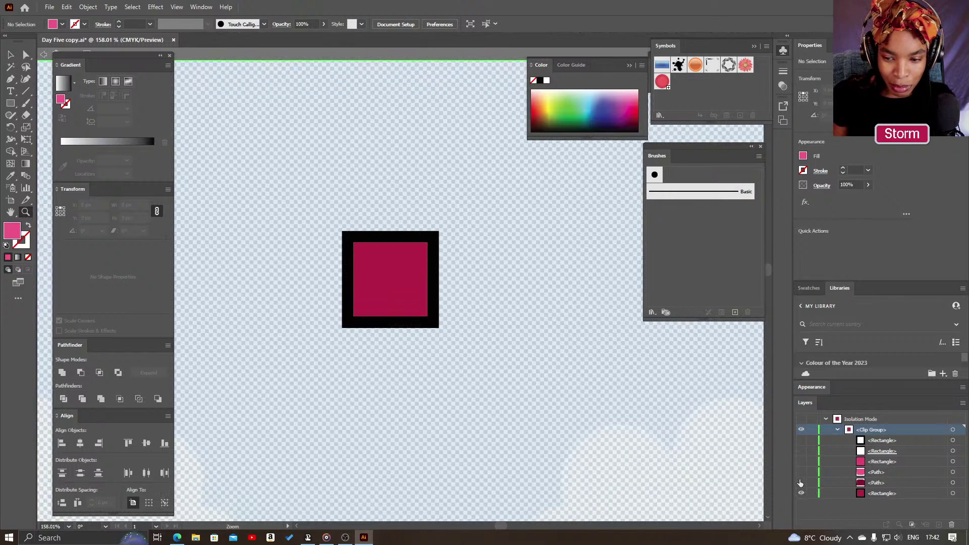
- Show the hidden clip group parts again one by one, from the lower bevel up to the outline, and leave isolation
{"action": "left_click", "coordinate": [801, 483]}
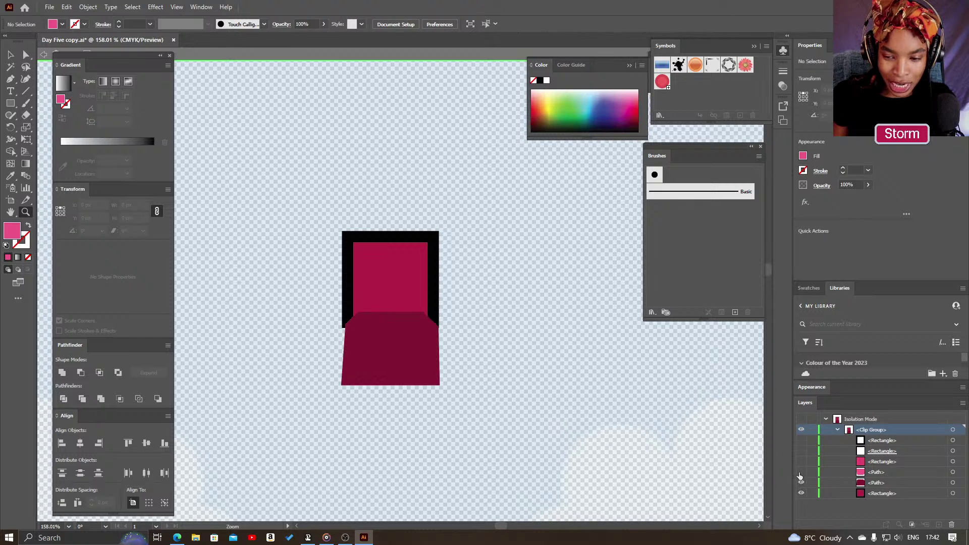
{"action": "left_click", "coordinate": [801, 472]}
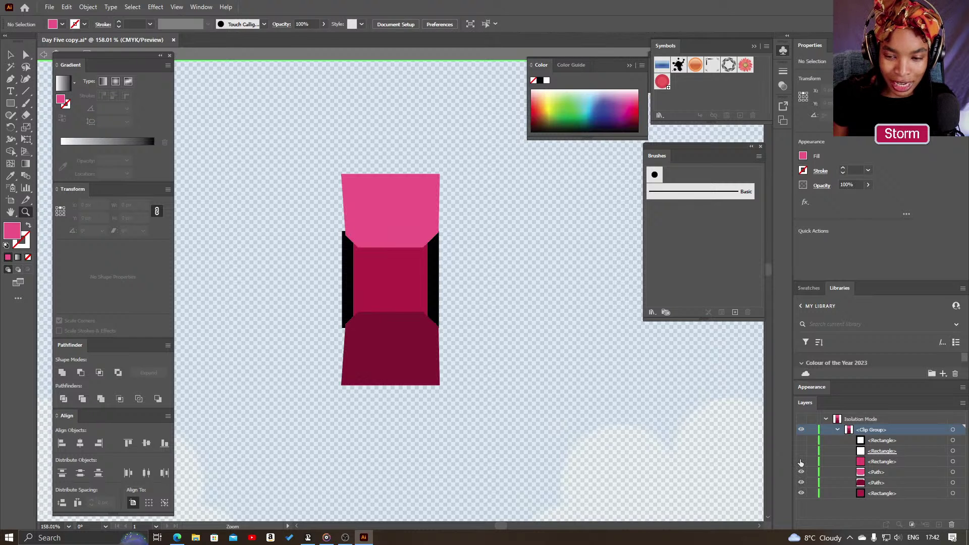
{"action": "left_click", "coordinate": [801, 461]}
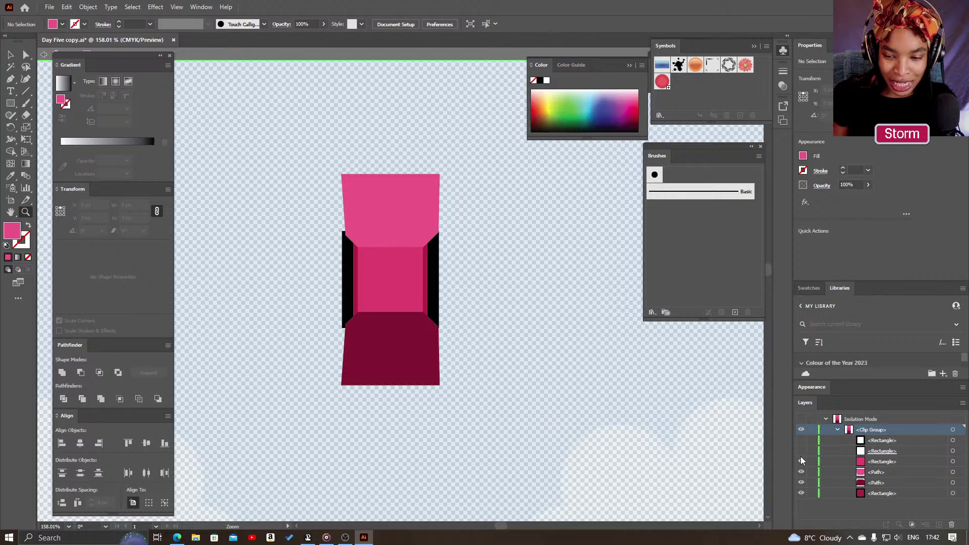
{"action": "left_click", "coordinate": [801, 451]}
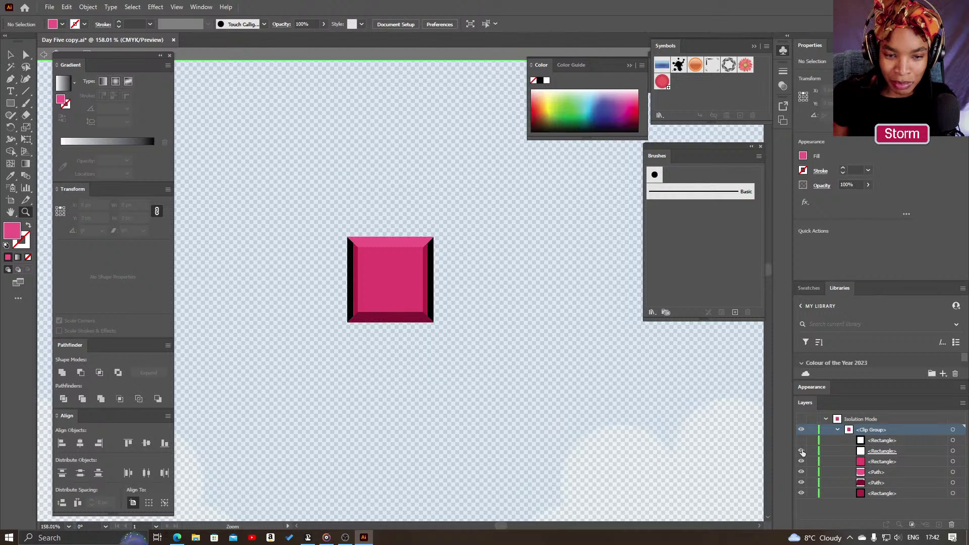
{"action": "left_click", "coordinate": [802, 442]}
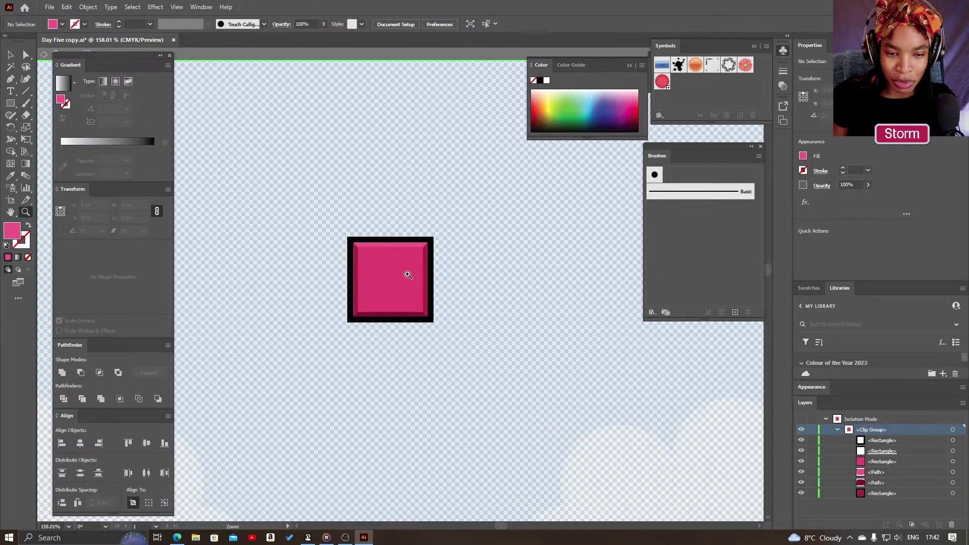
{"action": "key", "text": "Escape"}
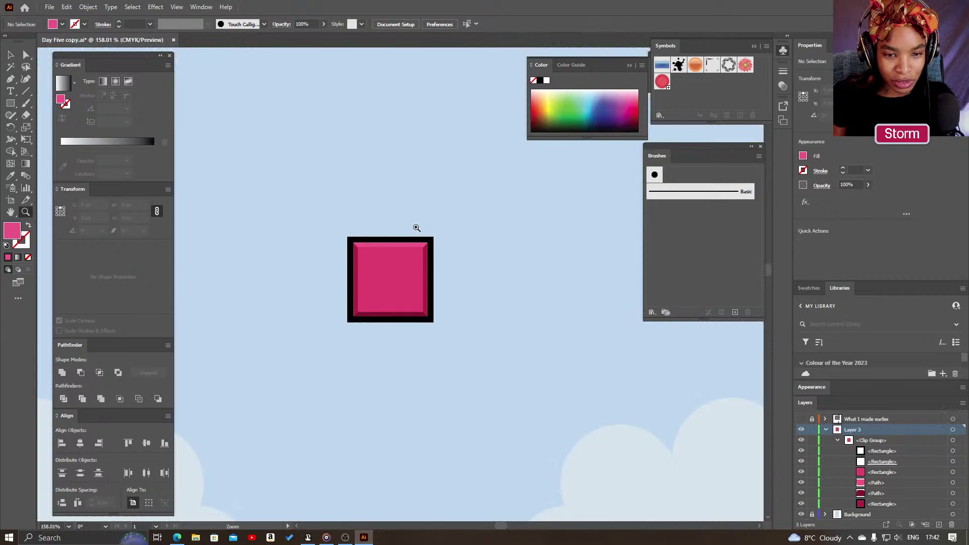
- Apply a grid repeat to everything on Layer 3 and move the resulting grid to the artboard's upper-left area
{"action": "left_click", "coordinate": [444, 297], "text": "alt"}
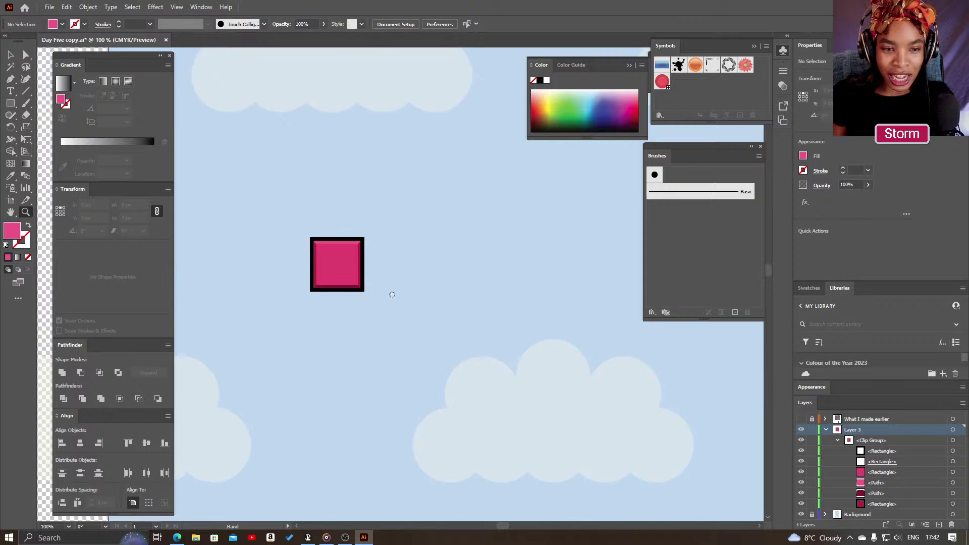
{"action": "left_click_drag", "start_coordinate": [378, 288], "coordinate": [447, 401]}
{"action": "key", "text": "v"}
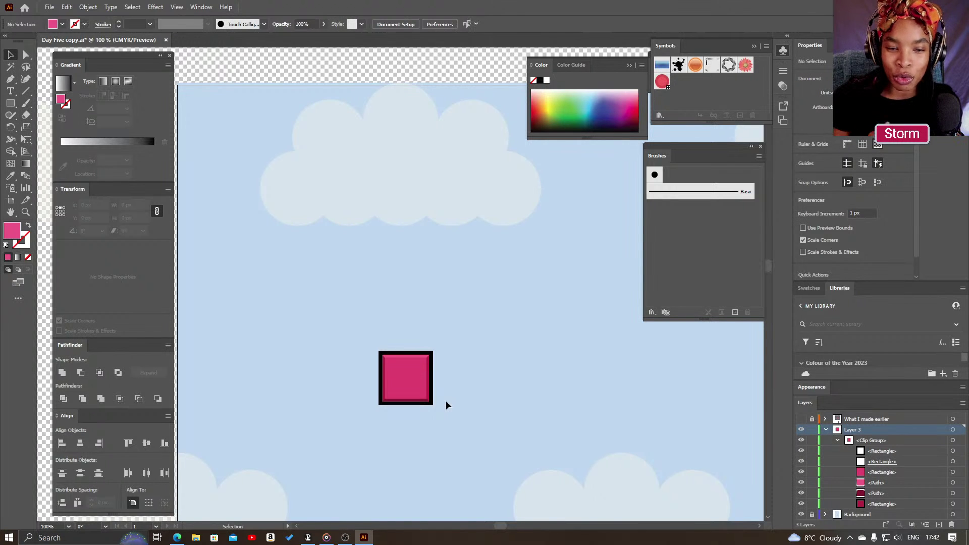
{"action": "left_click", "coordinate": [461, 356], "text": "ctrl+alt"}
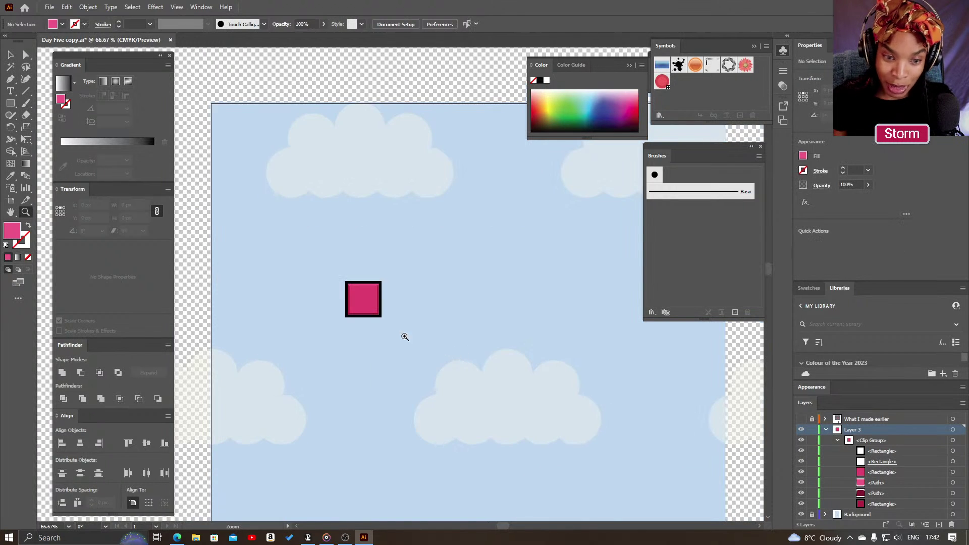
{"action": "left_click_drag", "start_coordinate": [392, 336], "coordinate": [398, 383]}
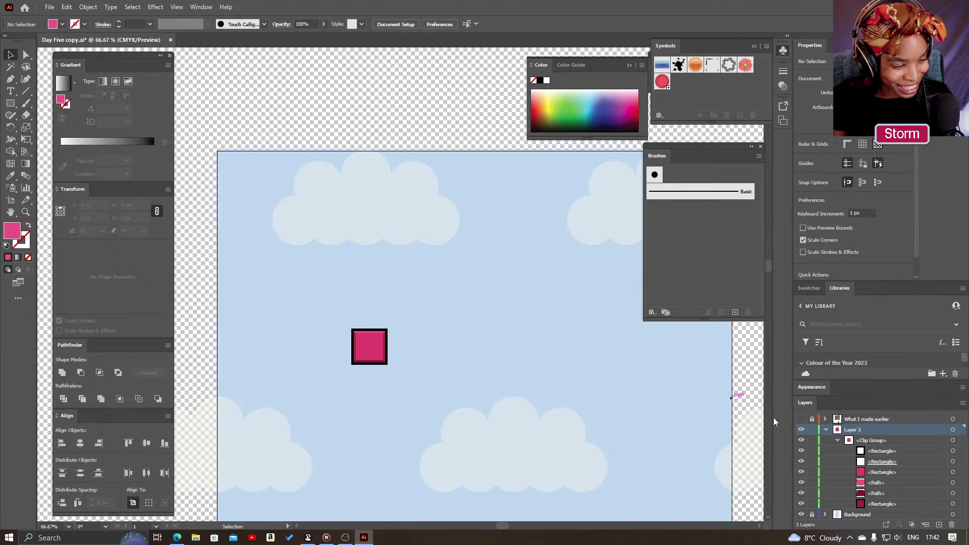
{"action": "left_click_drag", "start_coordinate": [401, 364], "coordinate": [416, 408]}
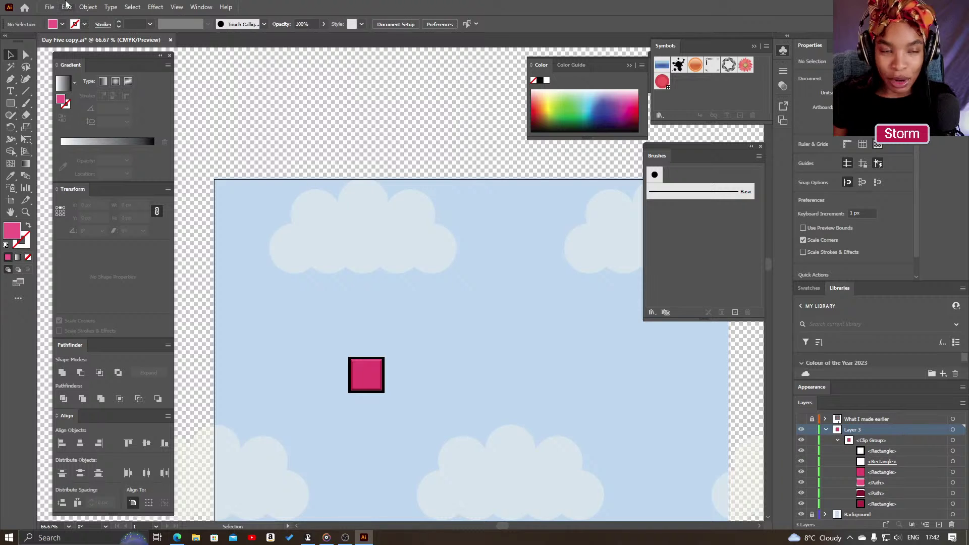
{"action": "left_click", "coordinate": [952, 430]}
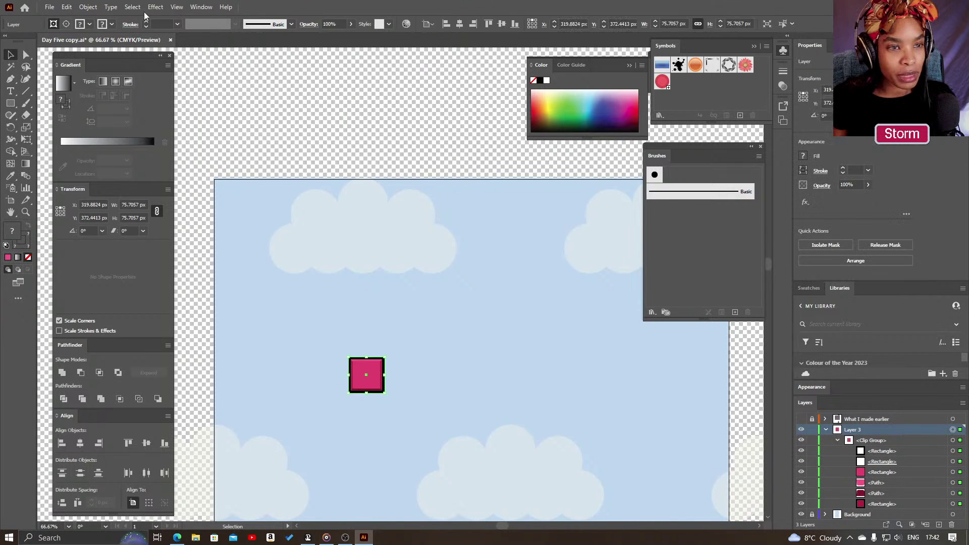
{"action": "left_click", "coordinate": [132, 7]}
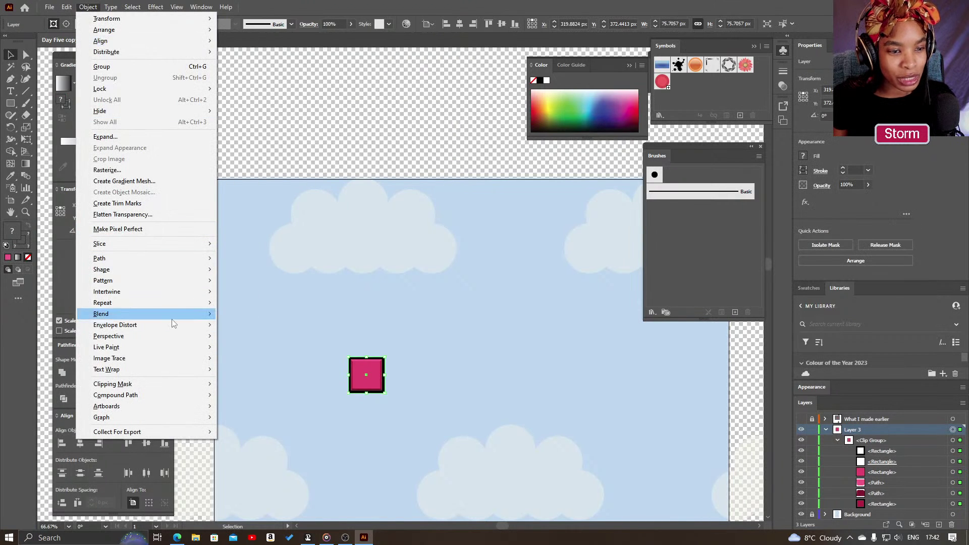
{"action": "mouse_move", "coordinate": [206, 304]}
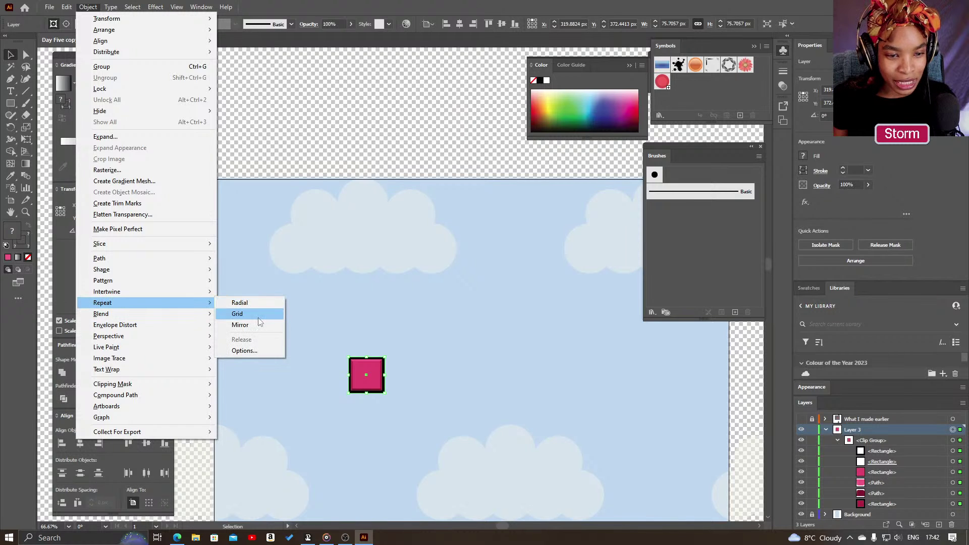
{"action": "left_click", "coordinate": [236, 313]}
{"action": "left_click_drag", "start_coordinate": [415, 363], "coordinate": [326, 253]}
- Widen the grid repeat across the artboard to about 964 px and increase the horizontal spacing so nine squares fit in the row
{"action": "key", "text": "z"}
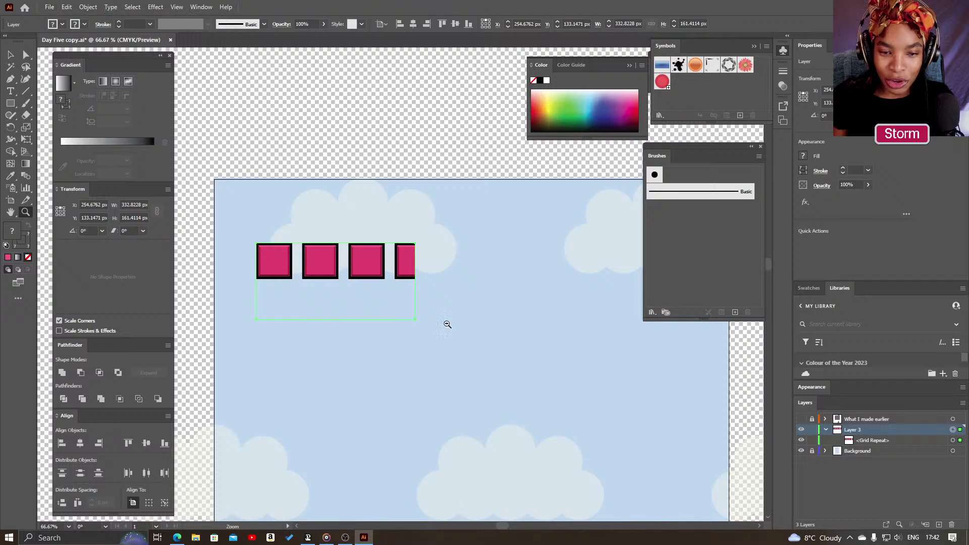
{"action": "left_click", "coordinate": [447, 324], "text": "alt"}
{"action": "key", "text": "v"}
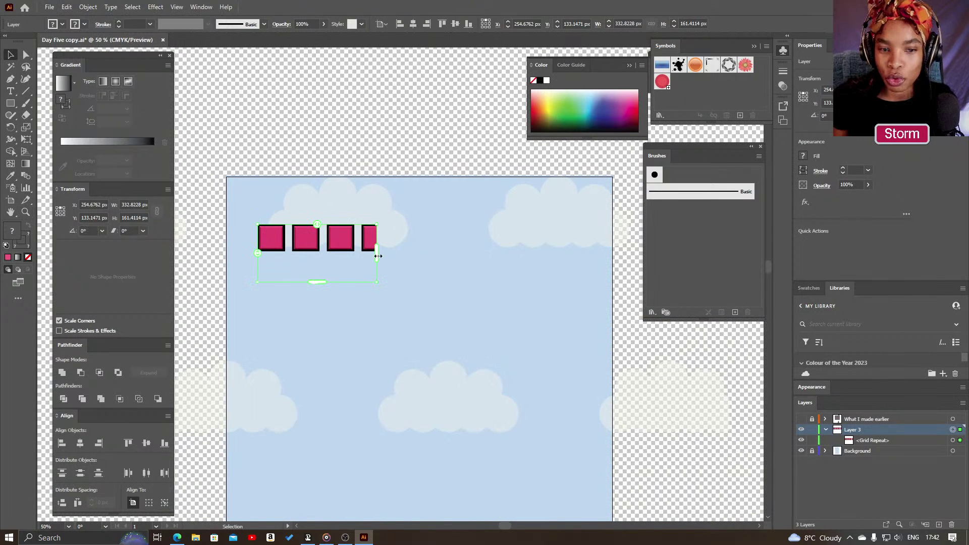
{"action": "left_click_drag", "start_coordinate": [377, 256], "coordinate": [604, 269]}
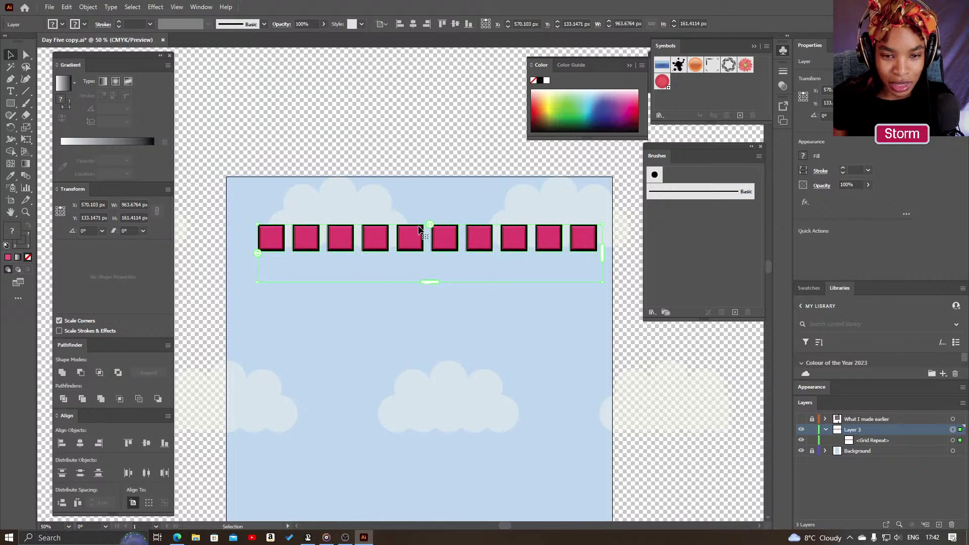
{"action": "mouse_move", "coordinate": [429, 225]}
{"action": "left_mouse_down"}
{"action": "mouse_move", "coordinate": [417, 225]}
{"action": "mouse_move", "coordinate": [438, 225]}
{"action": "mouse_move", "coordinate": [427, 228]}
{"action": "left_mouse_up"}
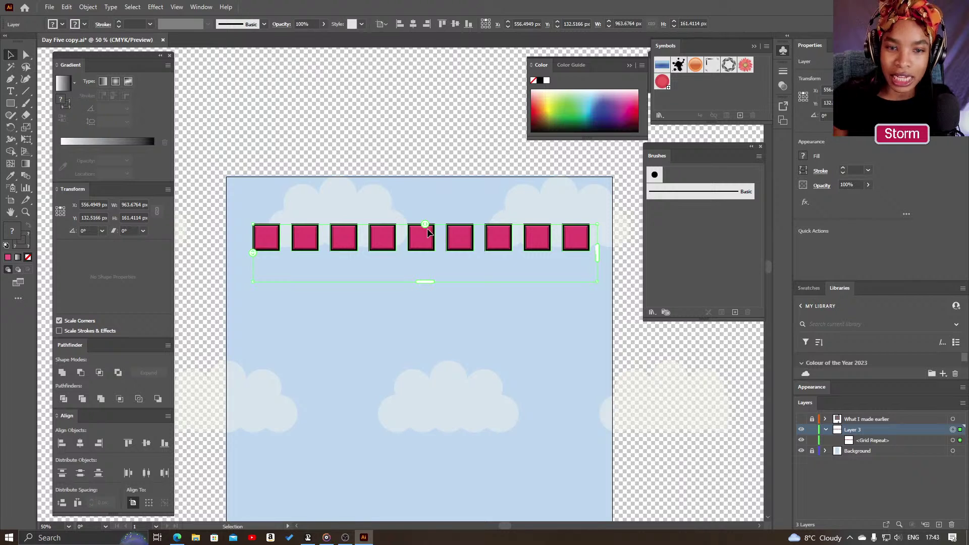
- Tighten the grid repeat's vertical spacing to about -100 px so a second row of squares fits, and expand its appearance details
{"action": "left_click_drag", "start_coordinate": [254, 253], "coordinate": [260, 217]}
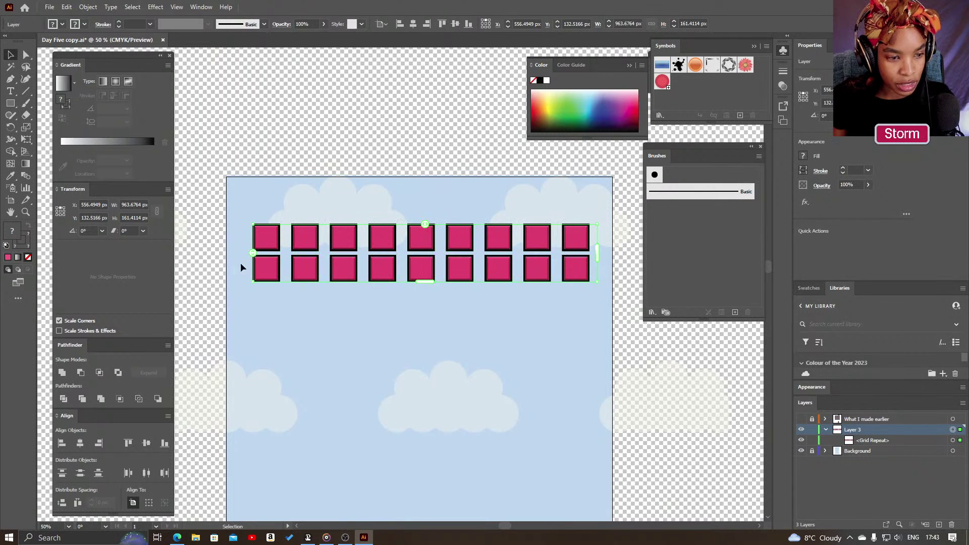
{"action": "left_click", "coordinate": [808, 387]}
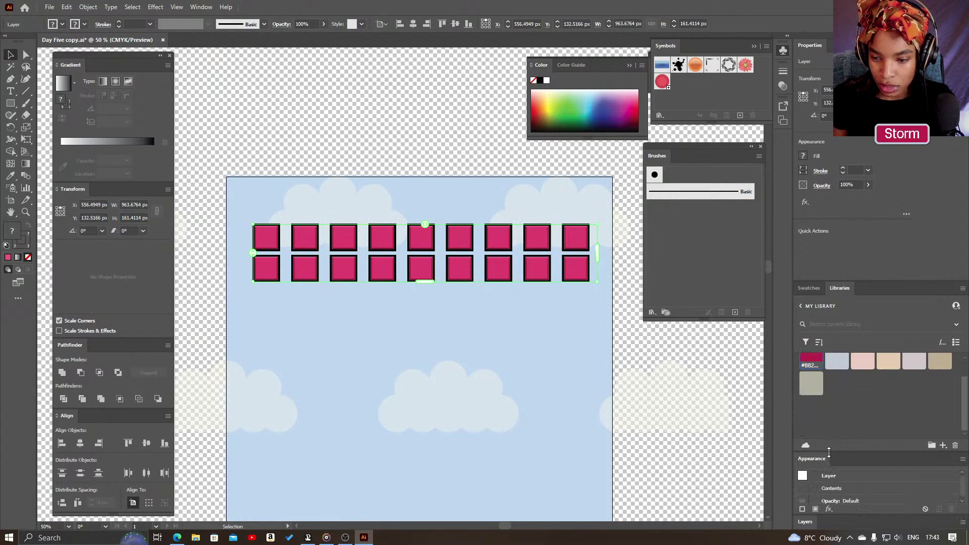
{"action": "left_click_drag", "start_coordinate": [827, 453], "coordinate": [830, 373]}
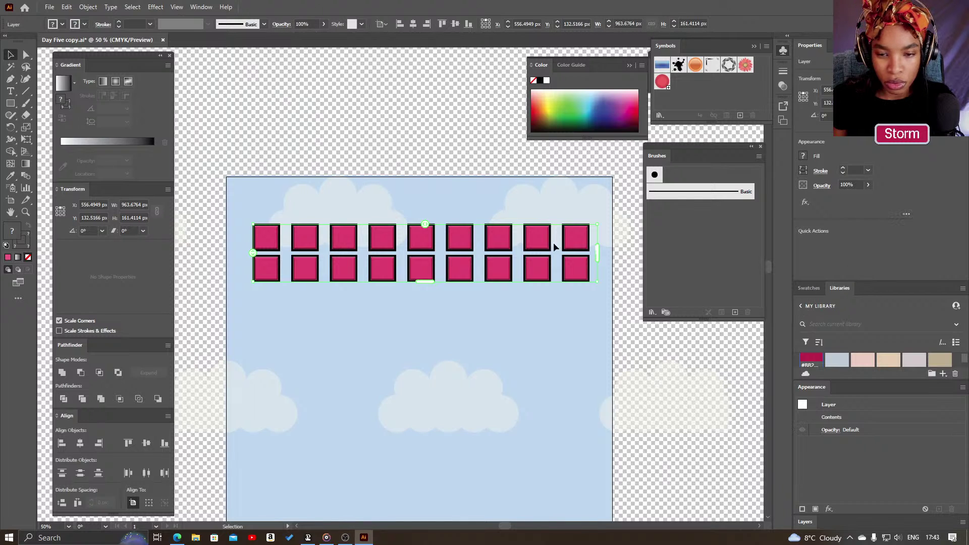
- Try the Brick by Row and Brick by Column grid types on the square repeat, and return to the regular grid type
{"action": "key", "text": "ctrl+shift+a"}
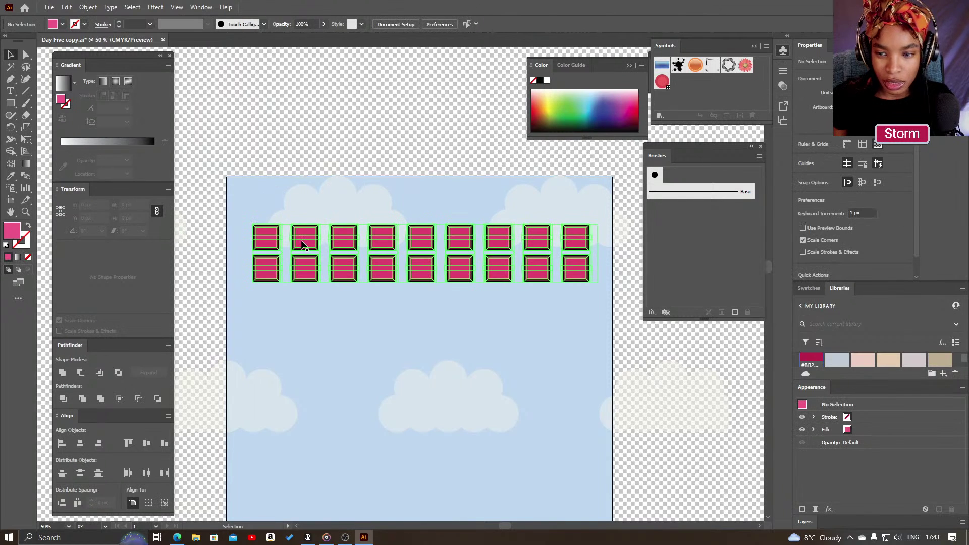
{"action": "left_click", "coordinate": [303, 245]}
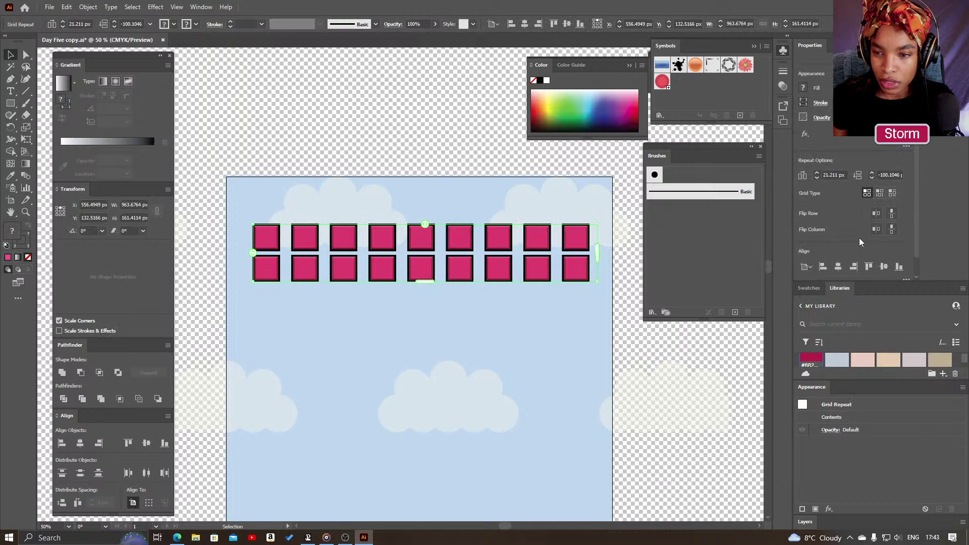
{"action": "scroll", "coordinate": [853, 227], "scroll_direction": "up", "scroll_amount": 3}
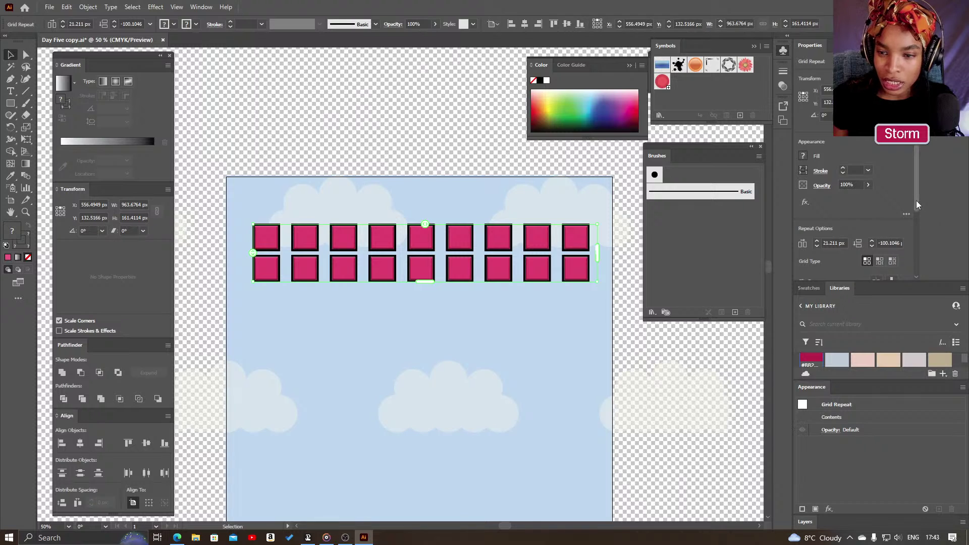
{"action": "left_click_drag", "start_coordinate": [916, 201], "coordinate": [919, 233]}
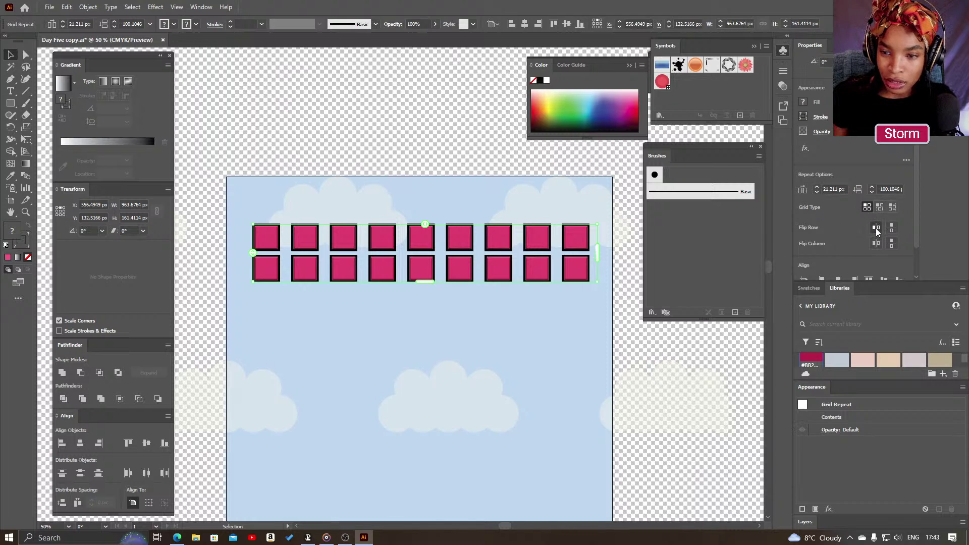
{"action": "left_click", "coordinate": [878, 208]}
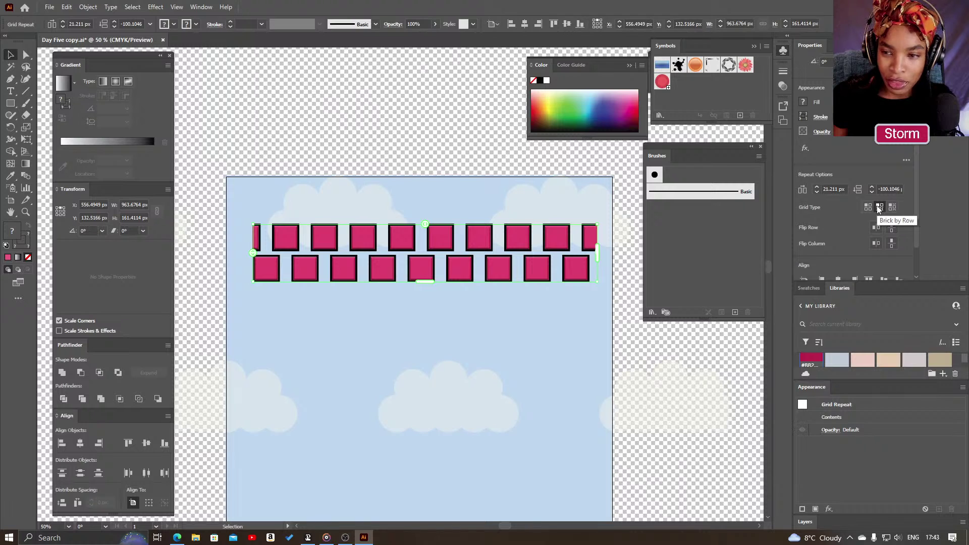
{"action": "left_click", "coordinate": [867, 207]}
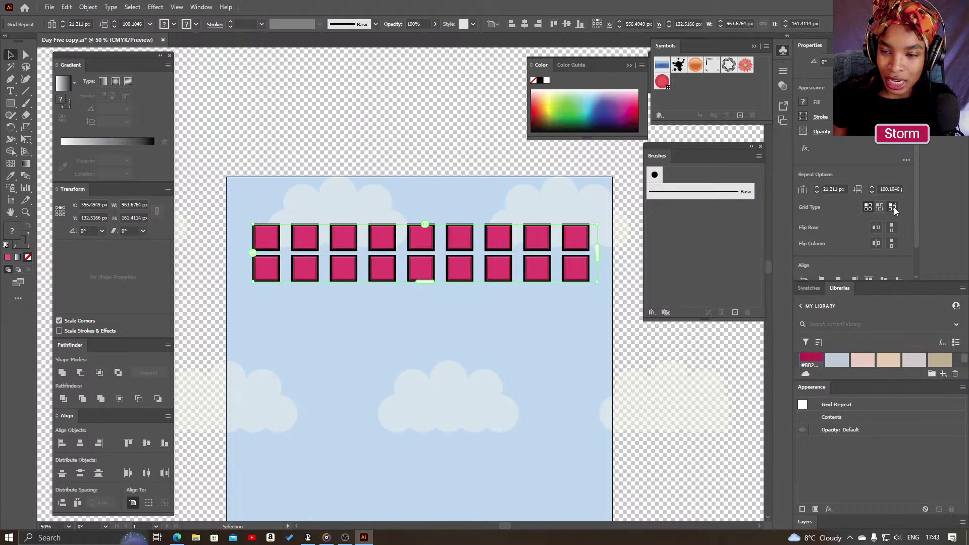
{"action": "left_click", "coordinate": [892, 207]}
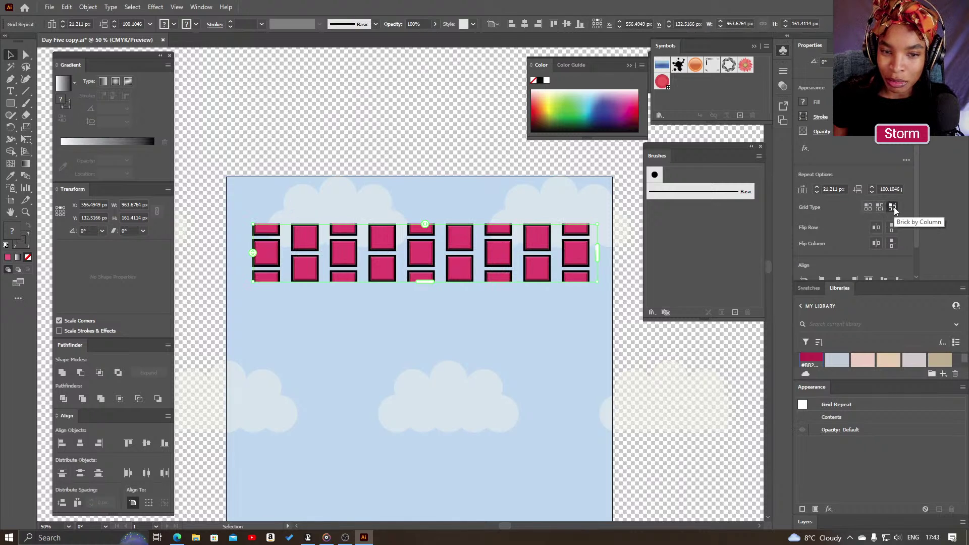
{"action": "left_click", "coordinate": [866, 208]}
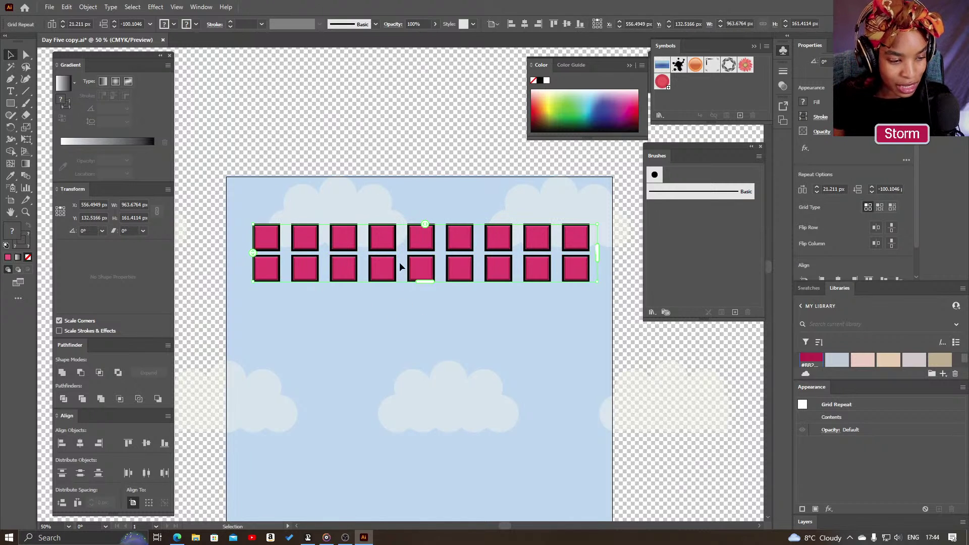
- Resize the grid repeat to about 842 by 604 px, seven rows of eight squares, and center it horizontally in the artboard's upper part
{"action": "left_click_drag", "start_coordinate": [425, 278], "coordinate": [425, 439]}
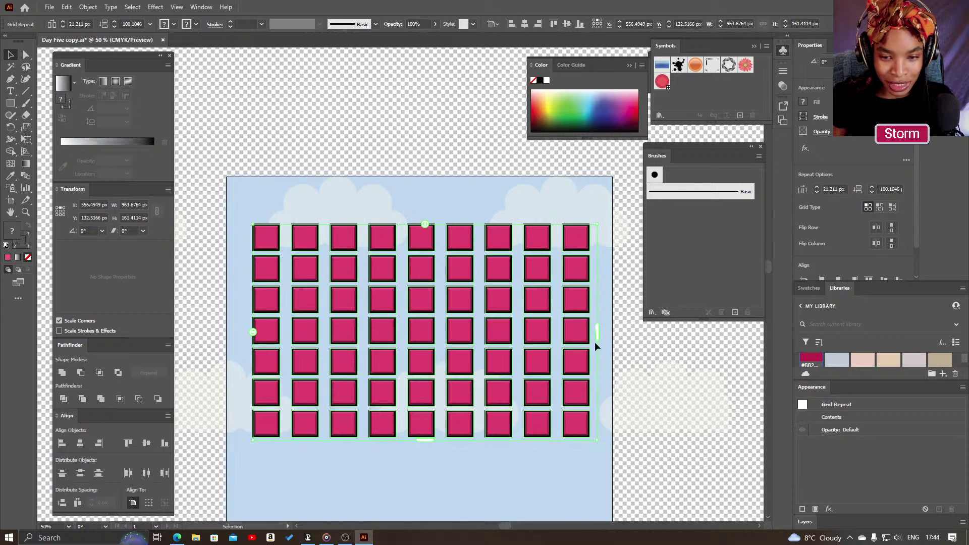
{"action": "left_click_drag", "start_coordinate": [599, 333], "coordinate": [558, 344]}
{"action": "left_click", "coordinate": [523, 26]}
{"action": "left_click", "coordinate": [565, 25]}
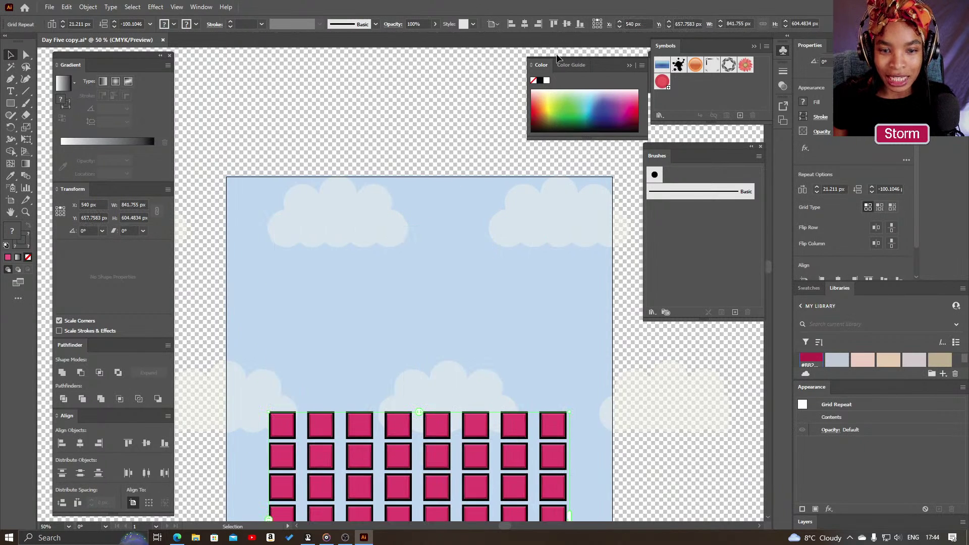
{"action": "left_click_drag", "start_coordinate": [470, 426], "coordinate": [474, 237]}
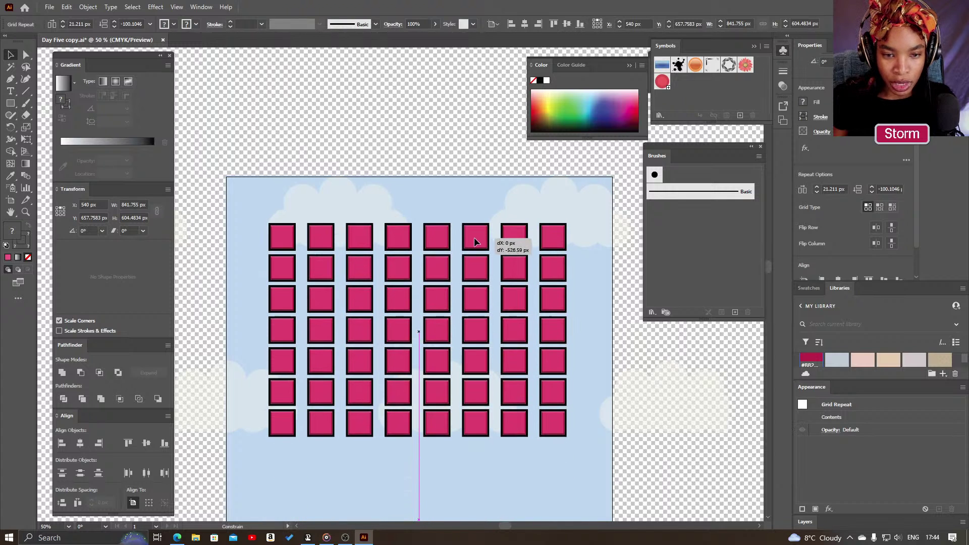
{"action": "left_click", "coordinate": [582, 281]}
{"action": "left_click", "coordinate": [483, 289]}
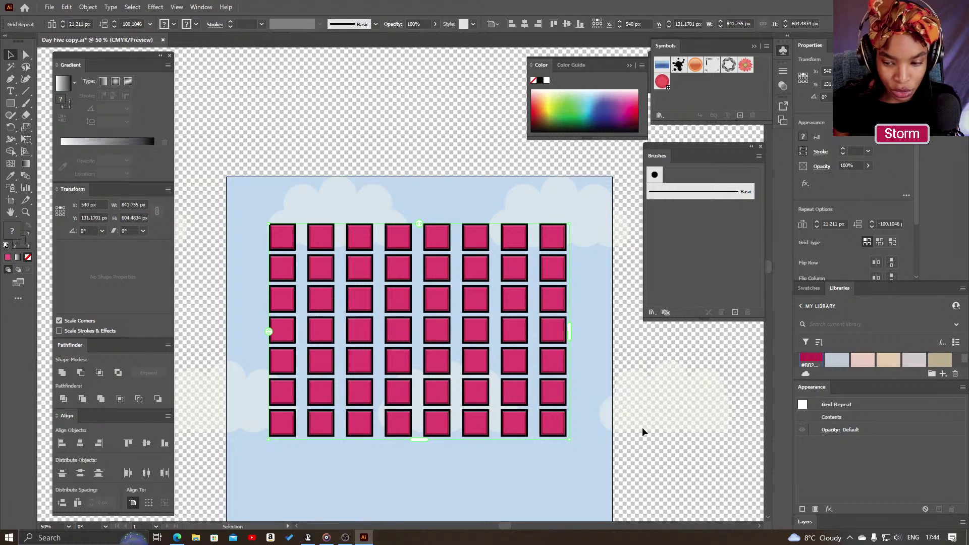
{"action": "left_click", "coordinate": [661, 454]}
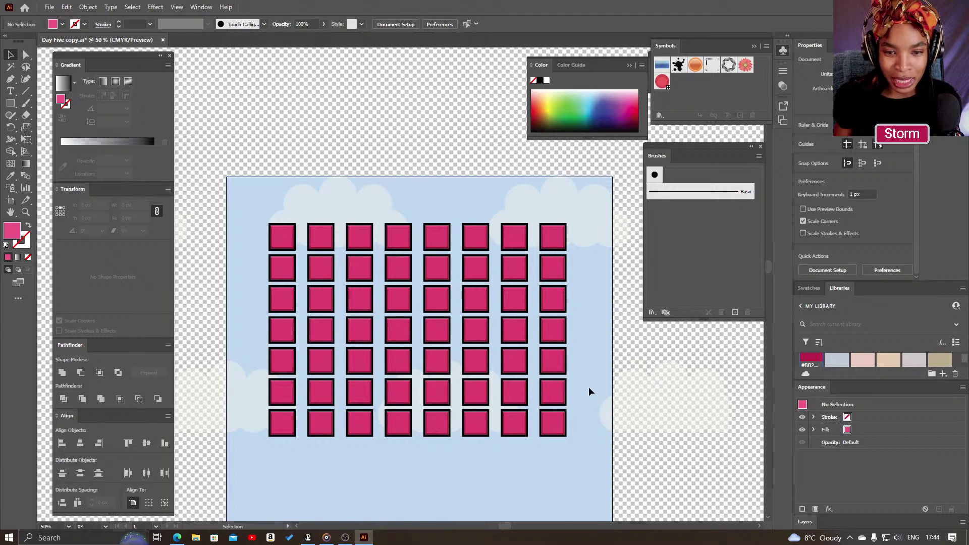
{"action": "key", "text": "ctrl+a"}
{"action": "left_click", "coordinate": [579, 407]}
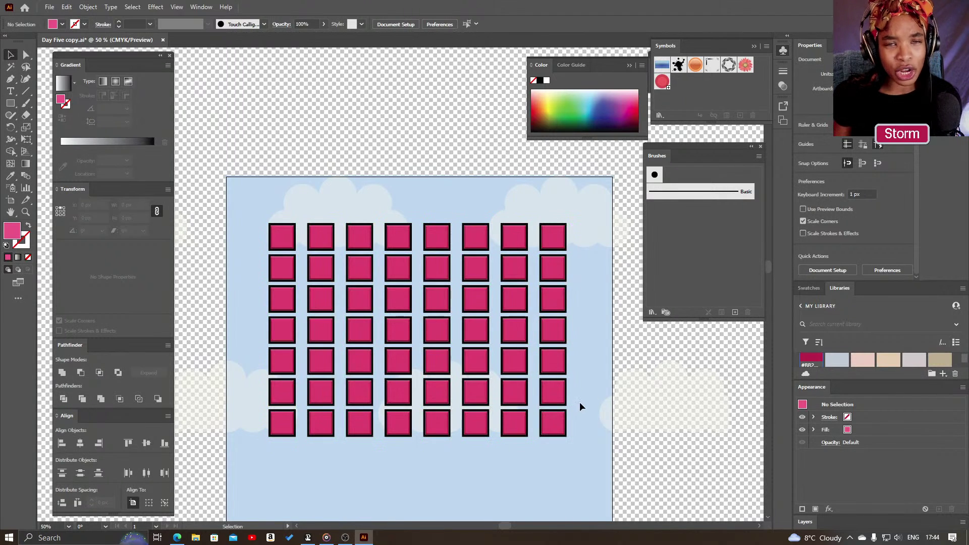
{"action": "key", "text": "ctrl+a"}
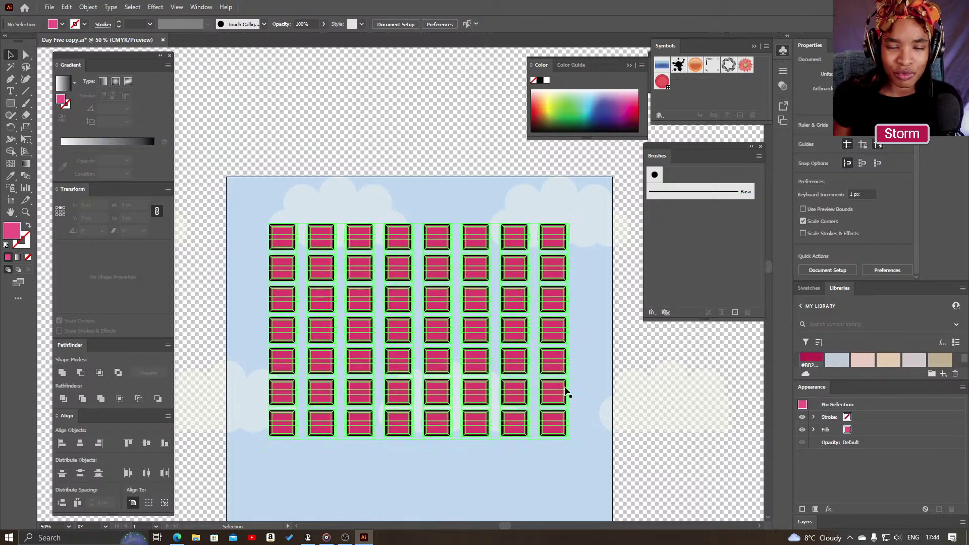
{"action": "left_click", "coordinate": [581, 379]}
{"action": "key", "text": "ctrl+a"}
{"action": "left_click", "coordinate": [592, 349]}
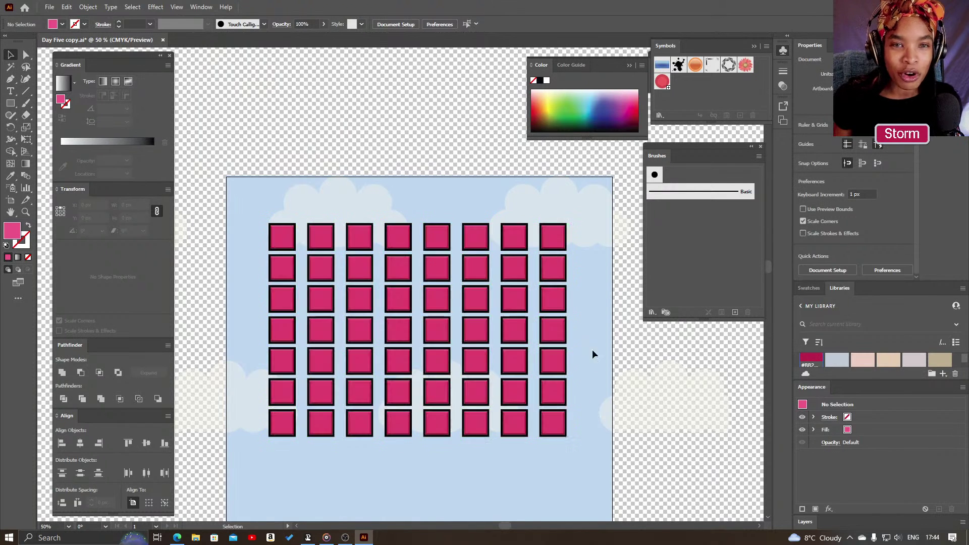
- Reduce the grid repeat's horizontal spacing to about 6.56 px so nine squares fit per row, and shift the grid slightly up and right
{"action": "key", "text": "ctrl+a"}
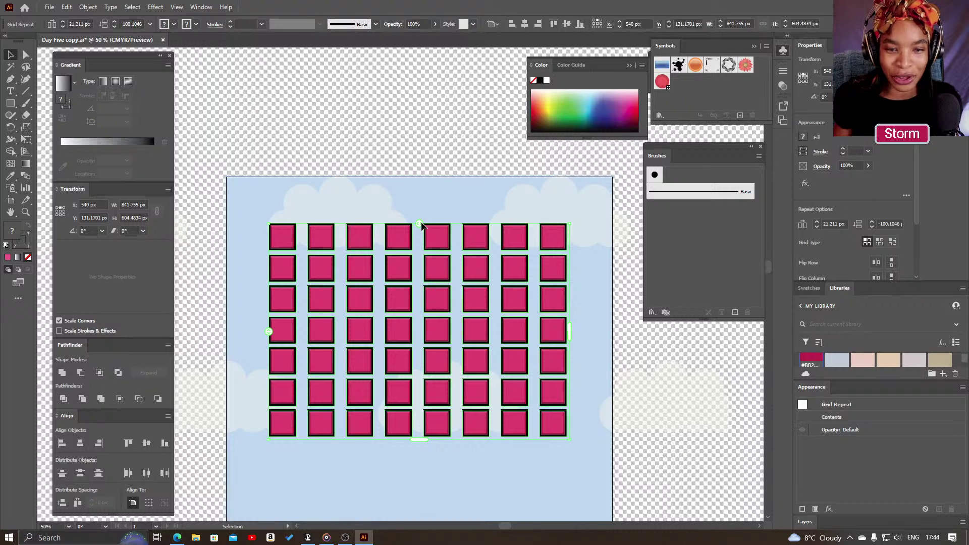
{"action": "left_click_drag", "start_coordinate": [419, 223], "coordinate": [413, 232]}
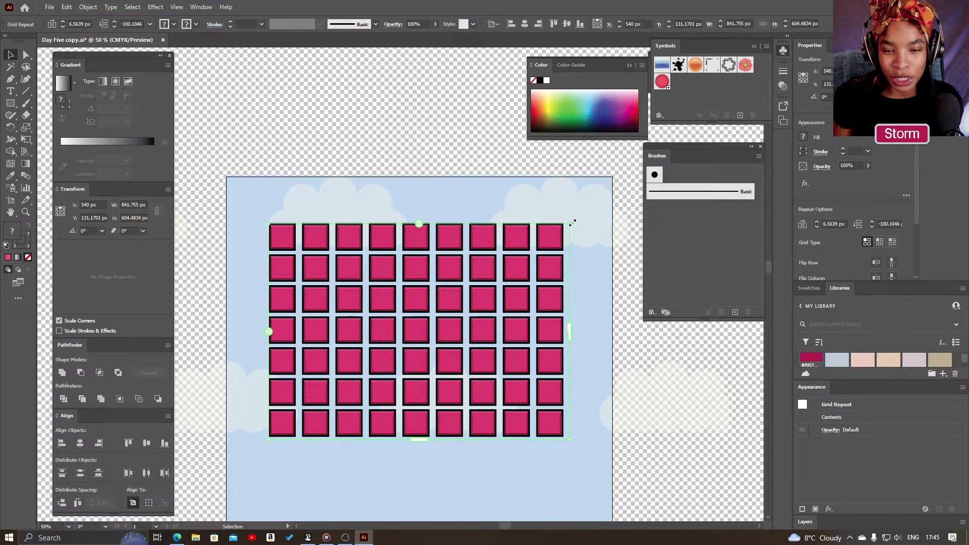
{"action": "left_click_drag", "start_coordinate": [549, 231], "coordinate": [552, 220]}
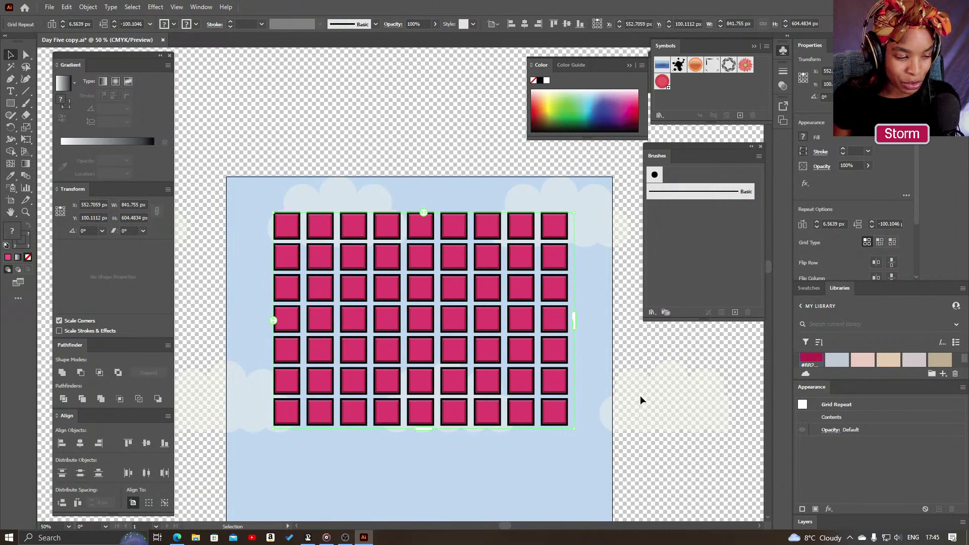
{"action": "scroll", "coordinate": [640, 400], "scroll_direction": "down", "scroll_amount": 3}
{"action": "left_click", "coordinate": [637, 360]}
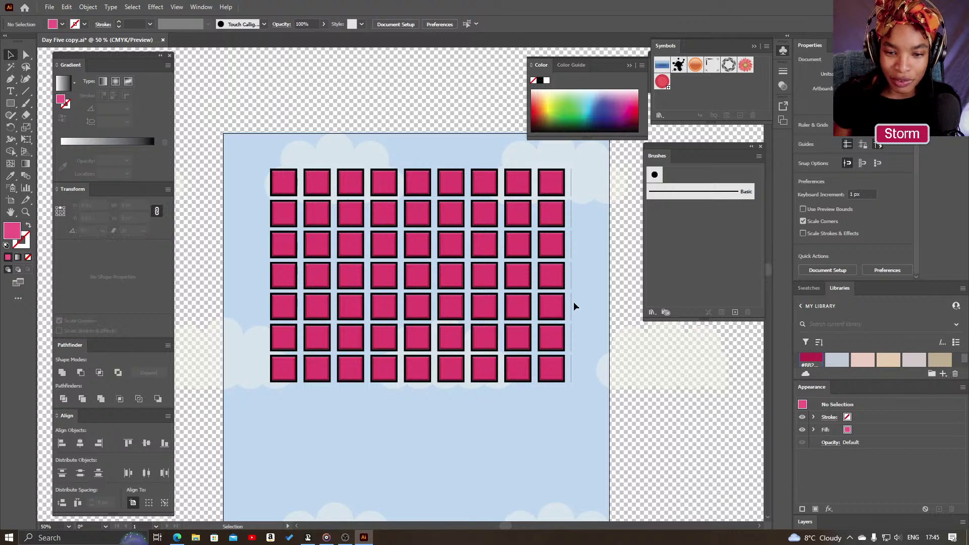
- Trim the grid repeat's width to about 835 px and nudge the grid up to about Y 89 px
{"action": "left_click", "coordinate": [569, 277]}
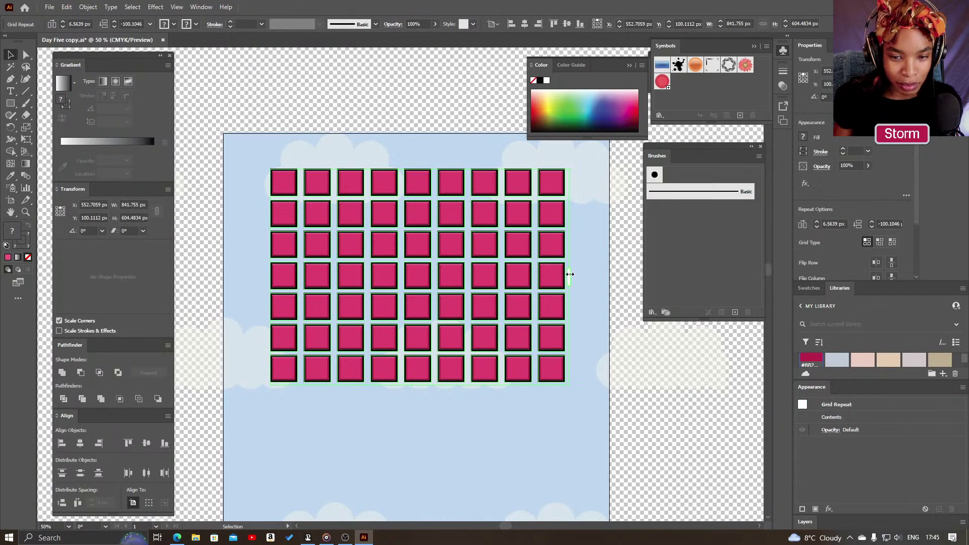
{"action": "left_click", "coordinate": [597, 327]}
{"action": "left_click_drag", "start_coordinate": [479, 339], "coordinate": [478, 330]}
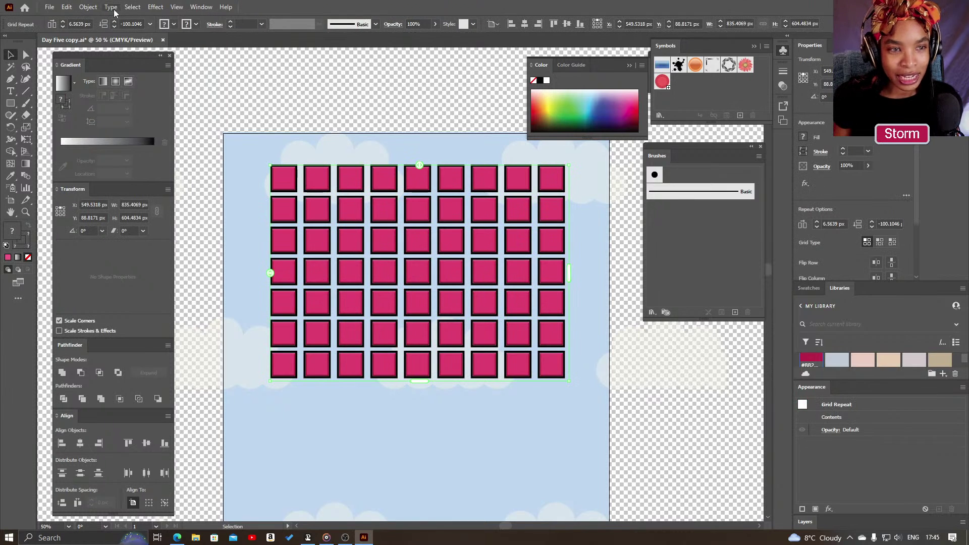
- Show the layer list and expand the grid repeat on Layer 3 with Object and Fill enabled
{"action": "left_click", "coordinate": [132, 7]}
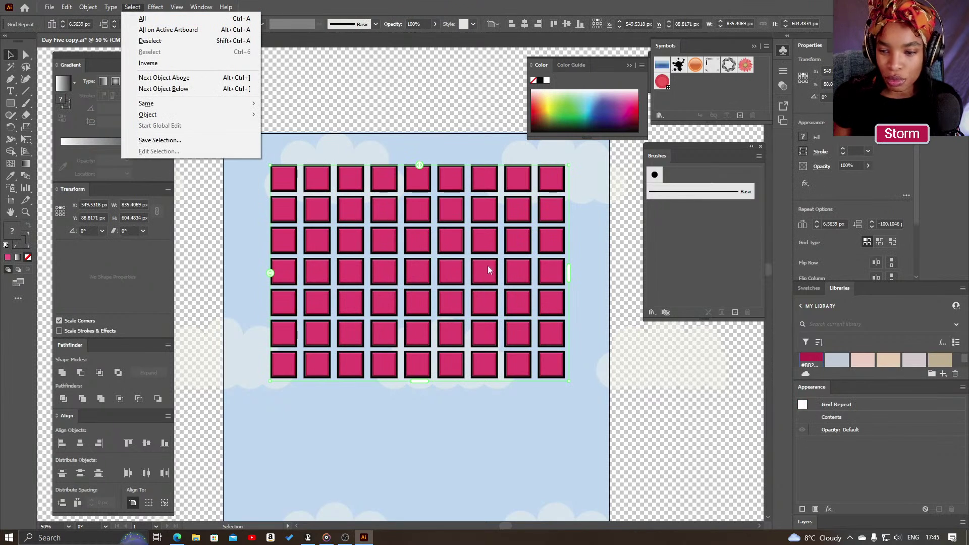
{"action": "left_click", "coordinate": [817, 521]}
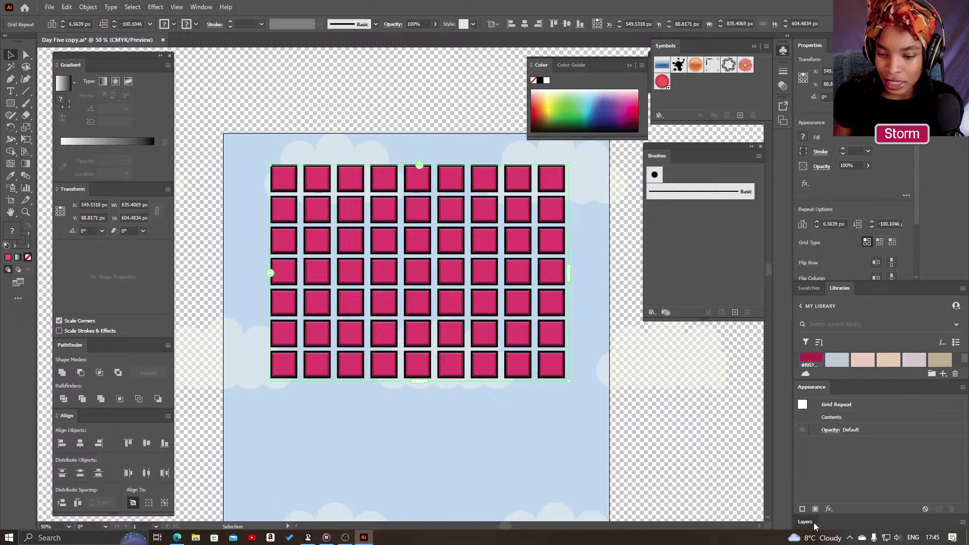
{"action": "left_click", "coordinate": [813, 522]}
{"action": "left_click_drag", "start_coordinate": [824, 439], "coordinate": [823, 396]}
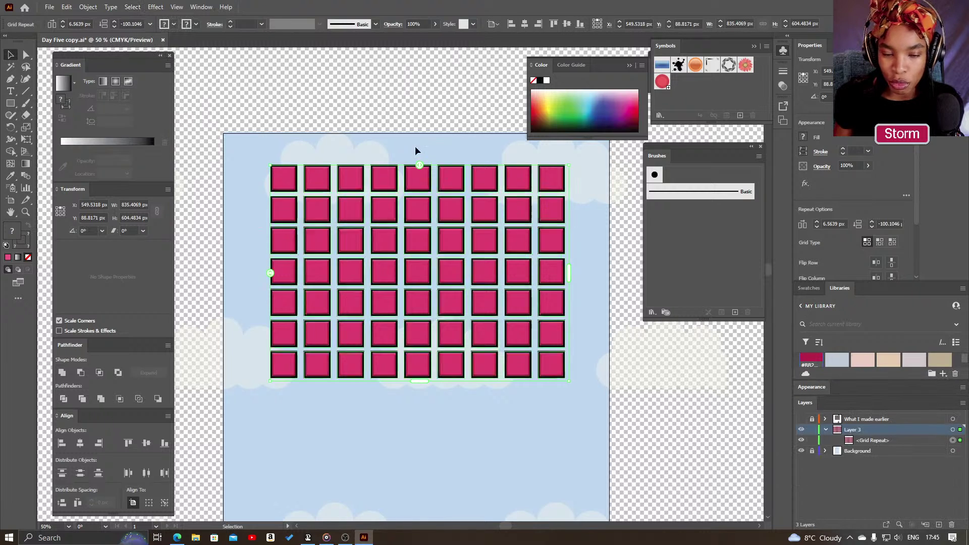
{"action": "left_click", "coordinate": [95, 8]}
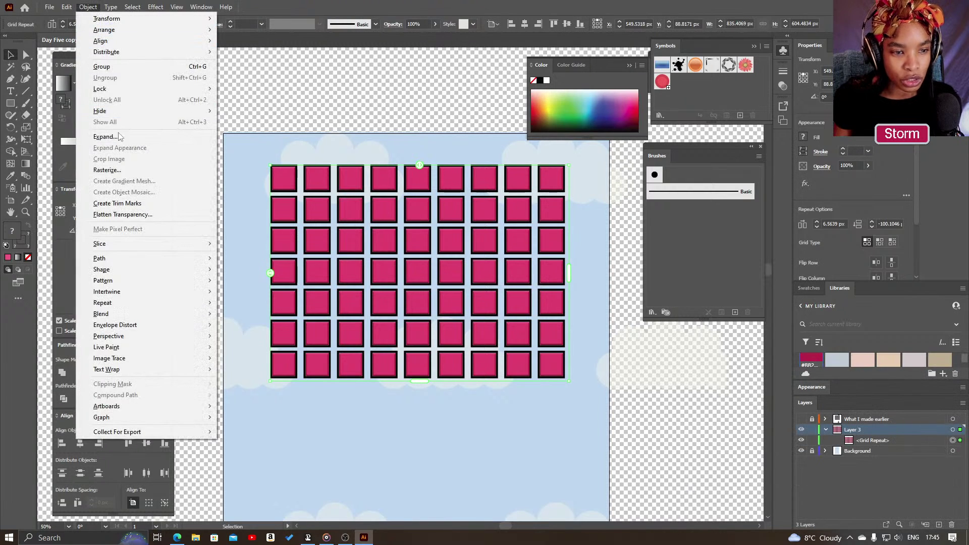
{"action": "mouse_move", "coordinate": [152, 310]}
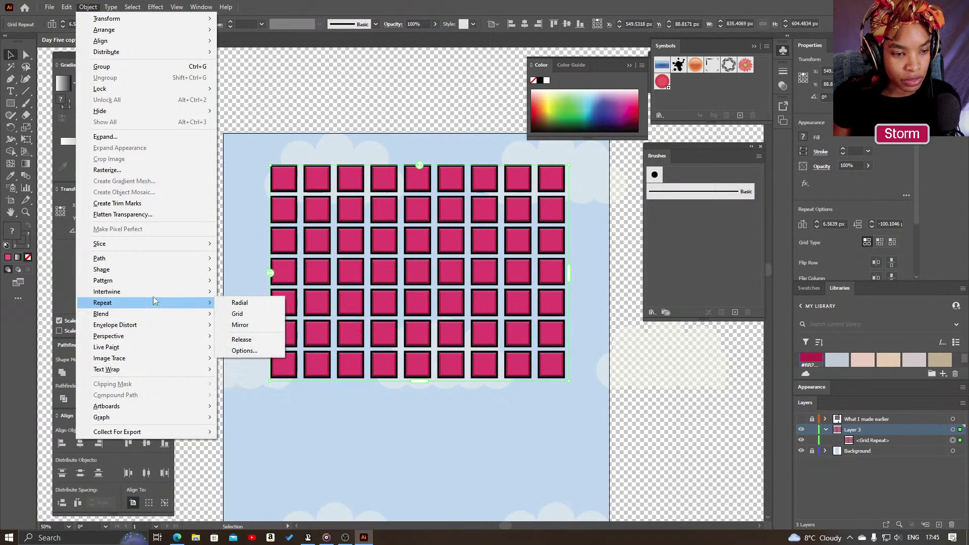
{"action": "left_click", "coordinate": [152, 136]}
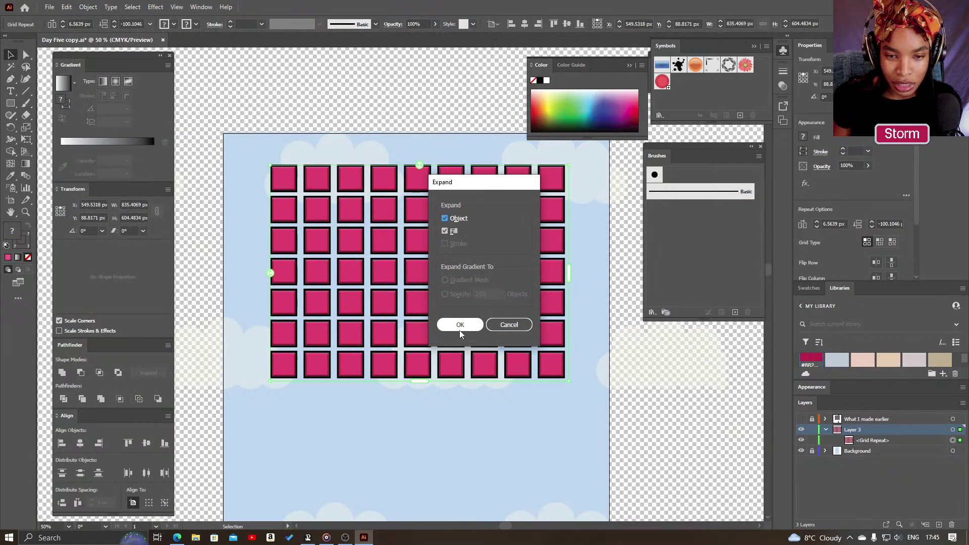
{"action": "left_click", "coordinate": [459, 325]}
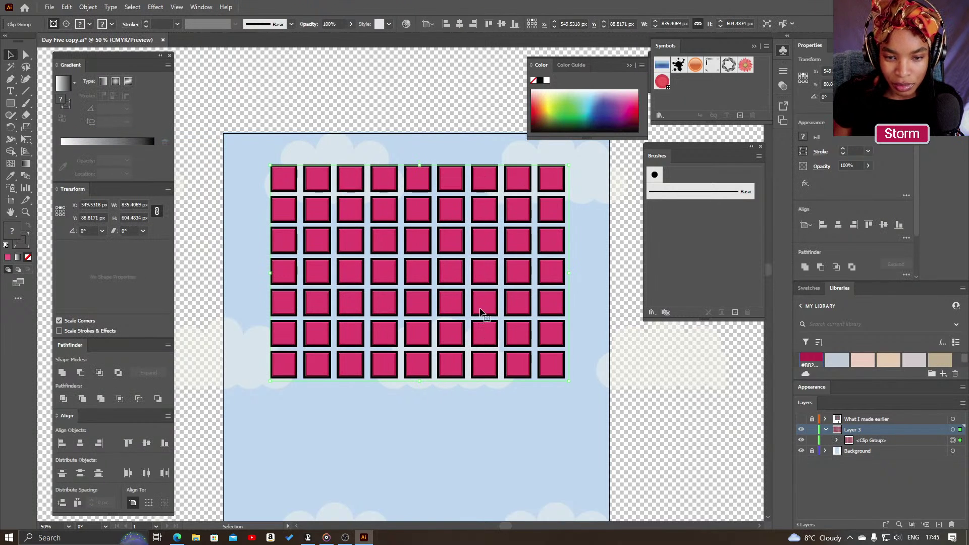
- Reveal the contents of the clip group on Layer 3 and expand it with Fill and Stroke enabled
{"action": "left_click", "coordinate": [836, 441]}
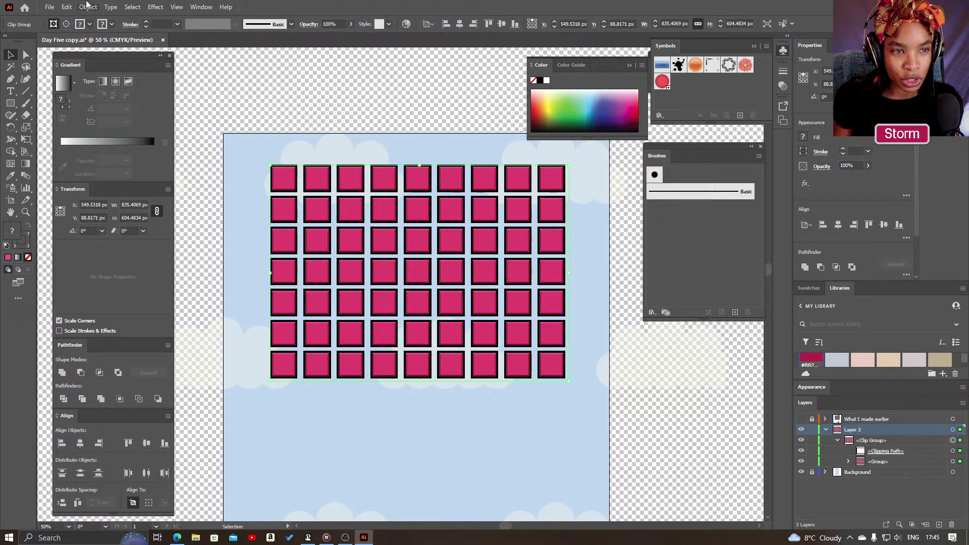
{"action": "left_click", "coordinate": [88, 8]}
{"action": "left_click", "coordinate": [163, 137]}
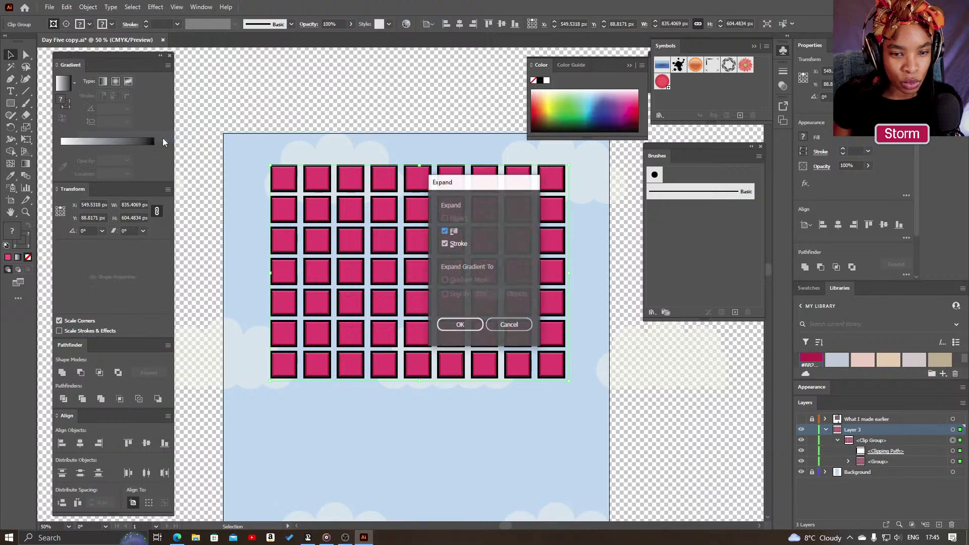
{"action": "left_click", "coordinate": [471, 329]}
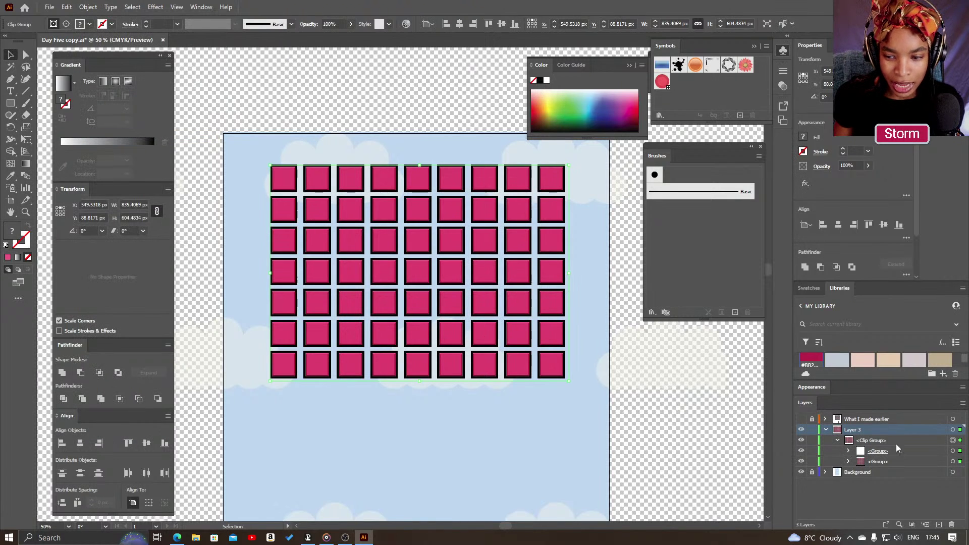
- Reveal the tile groups inside Layer 3's clip group and try to expand the clip group again
{"action": "left_click", "coordinate": [952, 440]}
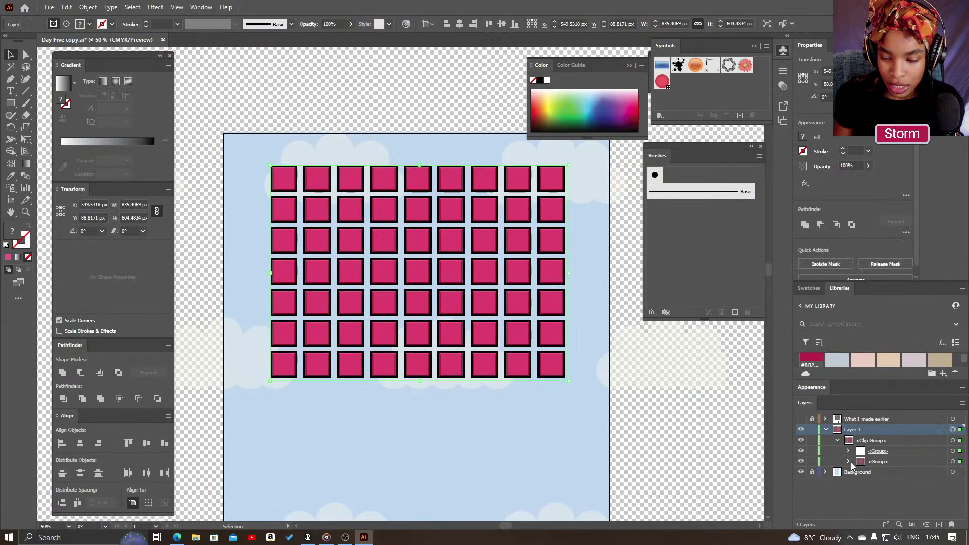
{"action": "left_click", "coordinate": [849, 461]}
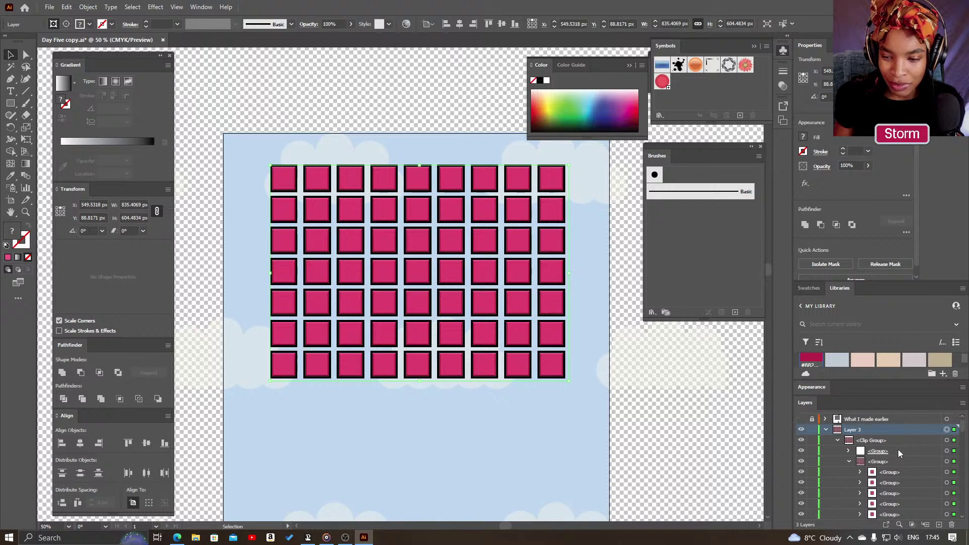
{"action": "left_click", "coordinate": [899, 480]}
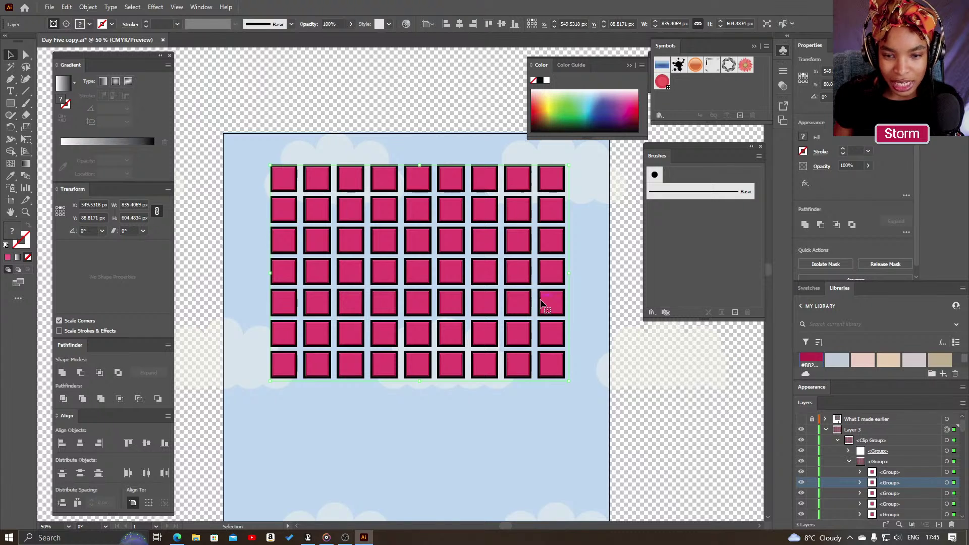
{"action": "left_click", "coordinate": [87, 7]}
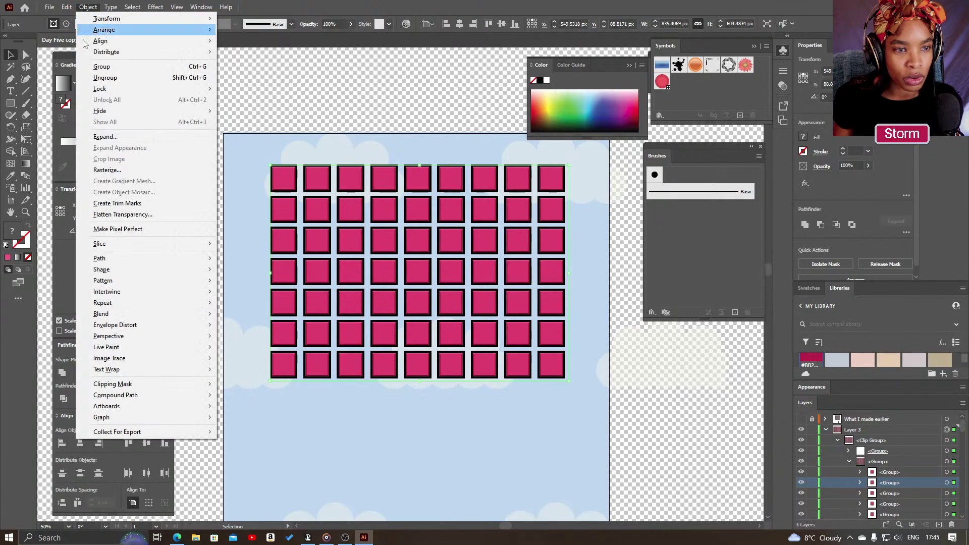
{"action": "left_click", "coordinate": [418, 274]}
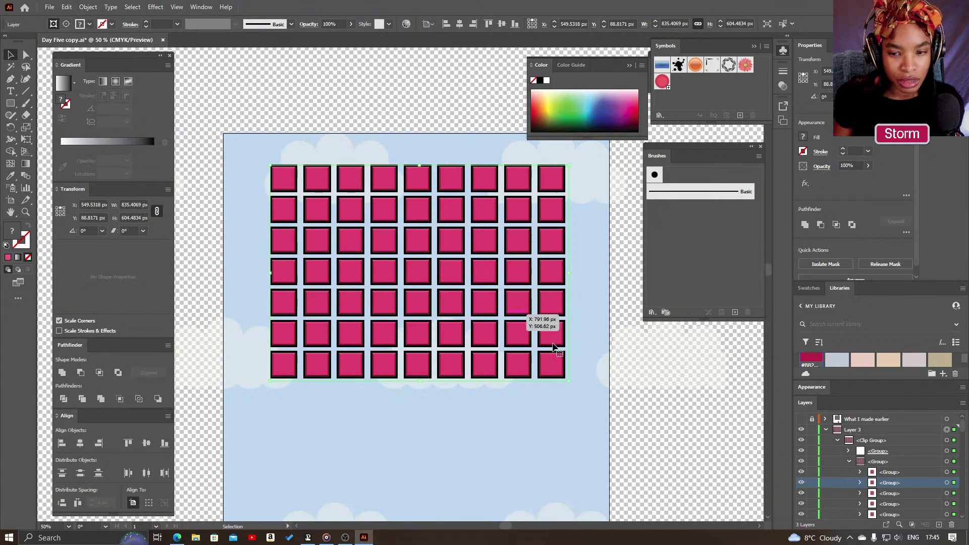
{"action": "left_click", "coordinate": [933, 428]}
{"action": "left_click", "coordinate": [947, 439]}
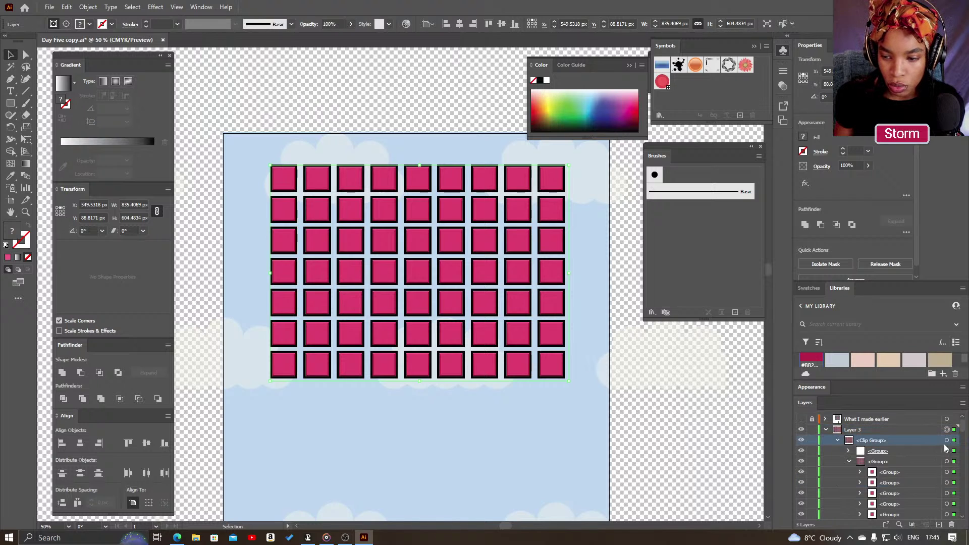
{"action": "left_click", "coordinate": [88, 6]}
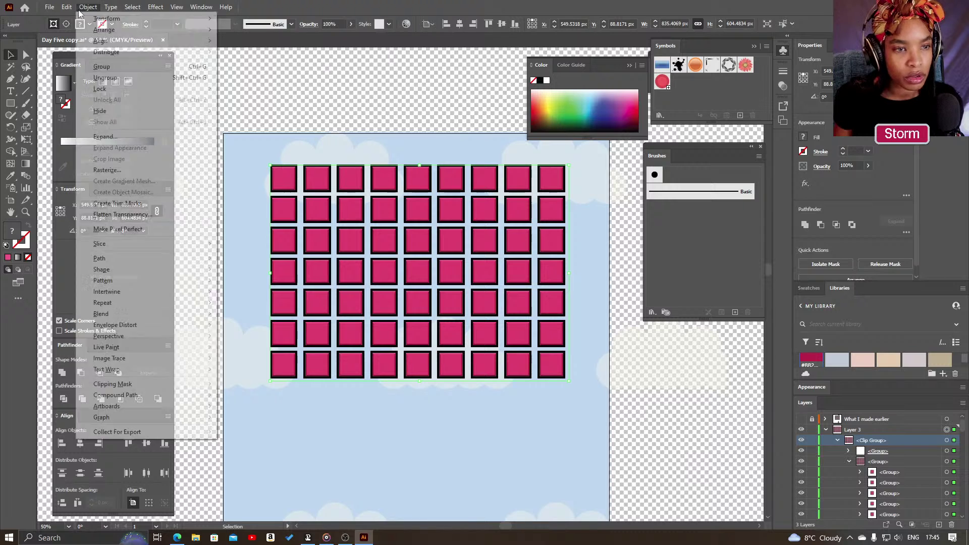
{"action": "left_click", "coordinate": [145, 137]}
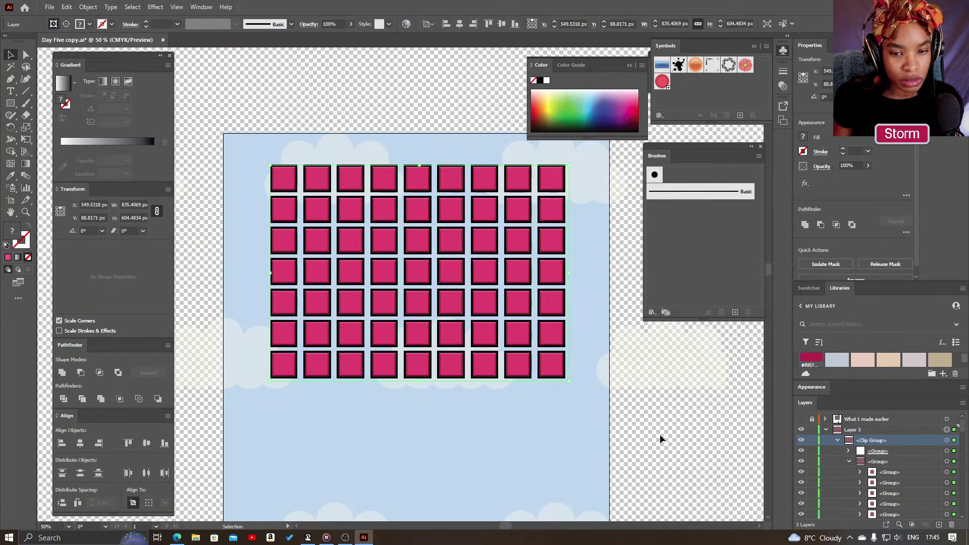
- Select individual tile groups inside the clip group to check which squares on the artboard they correspond to
{"action": "left_click", "coordinate": [893, 461]}
{"action": "scroll", "coordinate": [903, 474], "scroll_direction": "down", "scroll_amount": 1}
{"action": "left_click", "coordinate": [897, 443]}
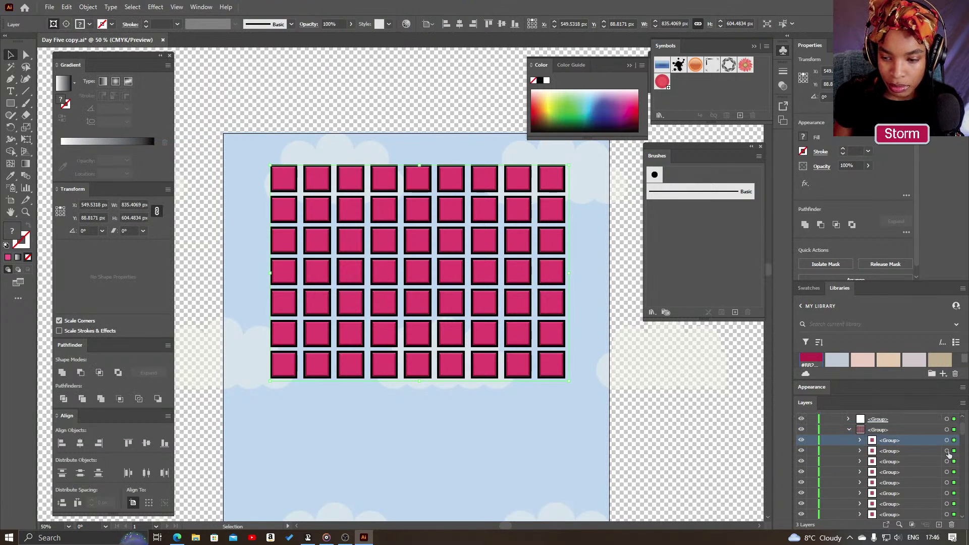
{"action": "left_click", "coordinate": [947, 441]}
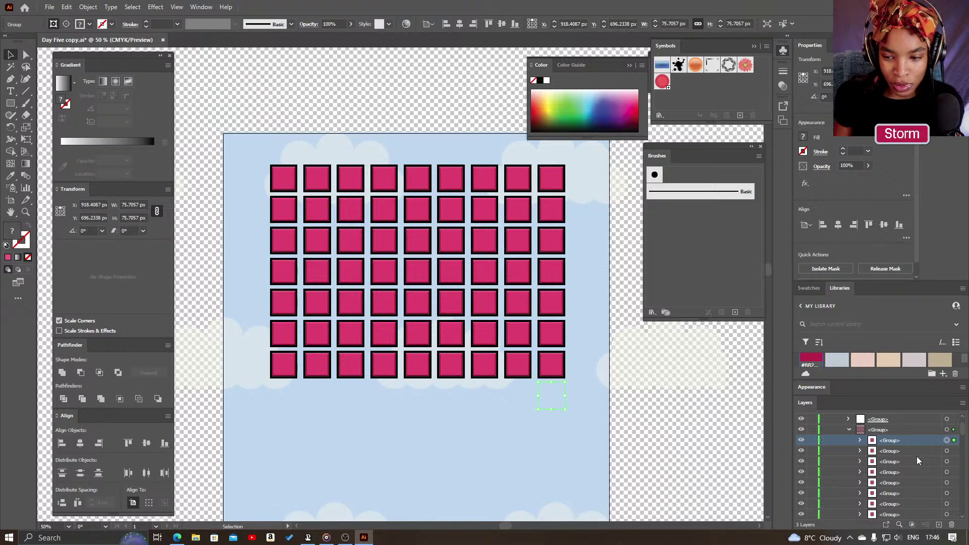
{"action": "left_click", "coordinate": [947, 461]}
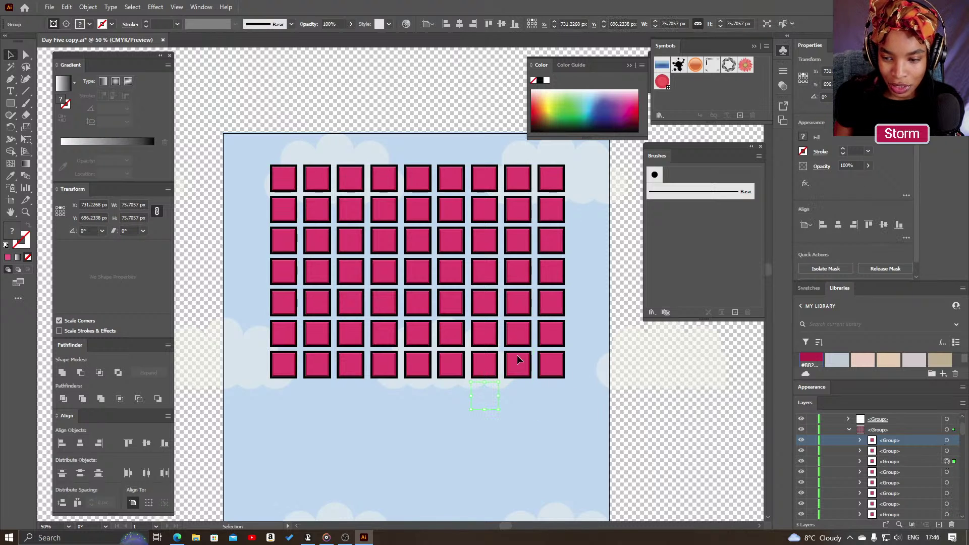
- Try to move the squares inside the isolated clip group, and undo back to the unexpanded grid repeat
{"action": "left_click", "coordinate": [568, 334]}
{"action": "left_click", "coordinate": [545, 325]}
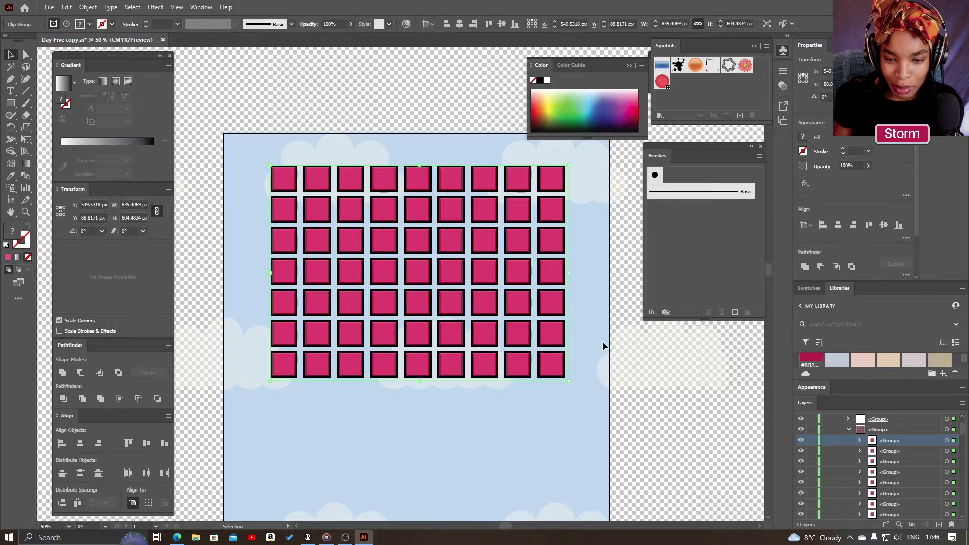
{"action": "left_click", "coordinate": [765, 24]}
{"action": "left_click_drag", "start_coordinate": [532, 242], "coordinate": [510, 299]}
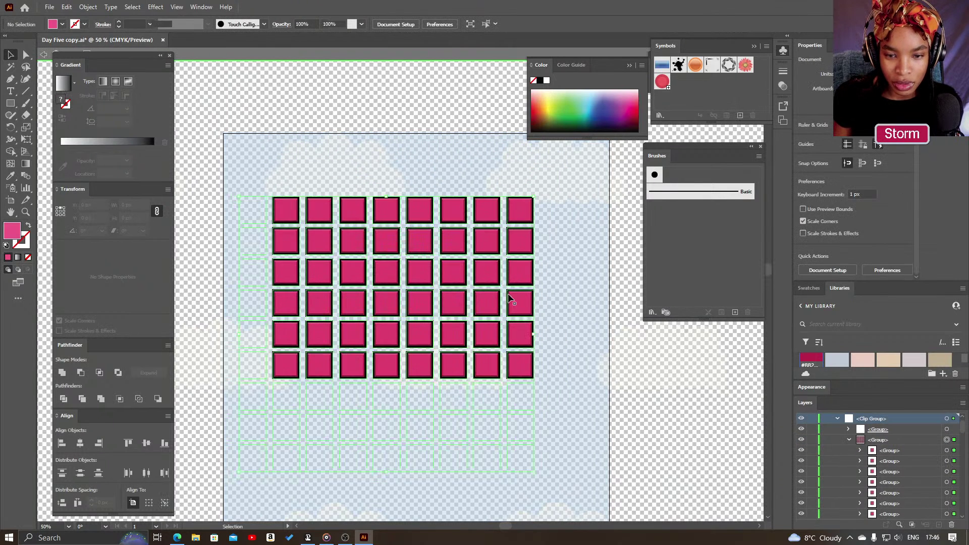
{"action": "key", "text": "ctrl+z"}
{"action": "key", "text": "Escape"}
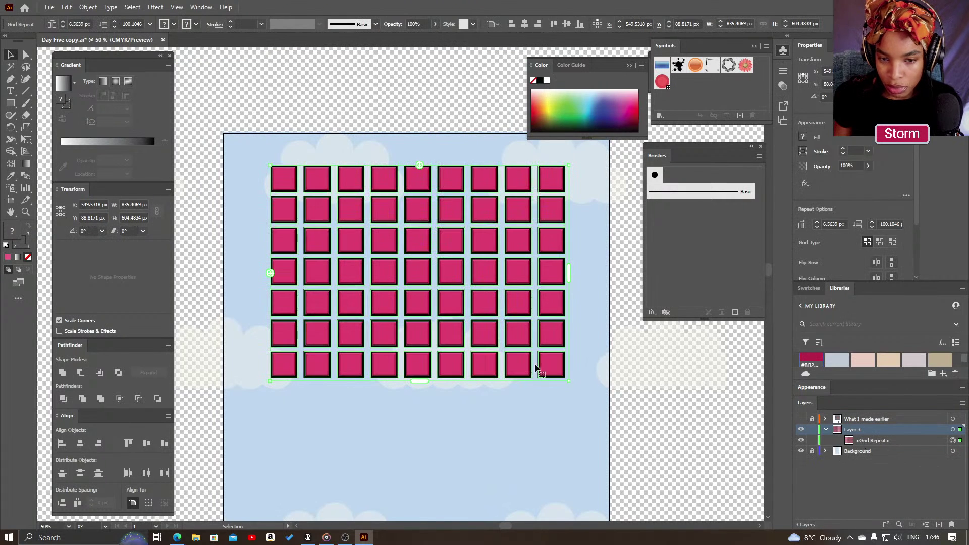
- Expand the grid repeat on Layer 3 with Object and Fill enabled, and expand the resulting clip group again
{"action": "left_click", "coordinate": [952, 430]}
{"action": "left_click", "coordinate": [88, 7]}
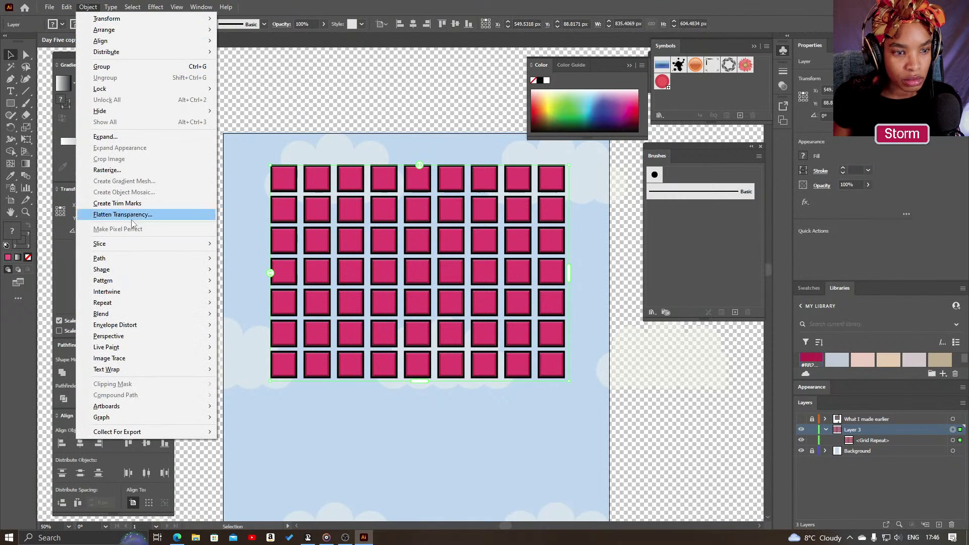
{"action": "left_click", "coordinate": [132, 137]}
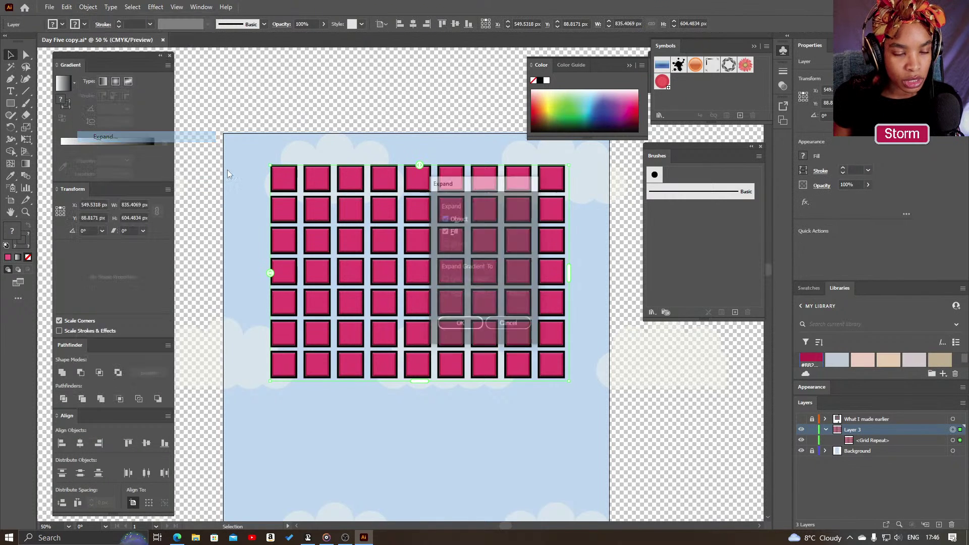
{"action": "left_click", "coordinate": [460, 324]}
{"action": "left_click", "coordinate": [83, 6]}
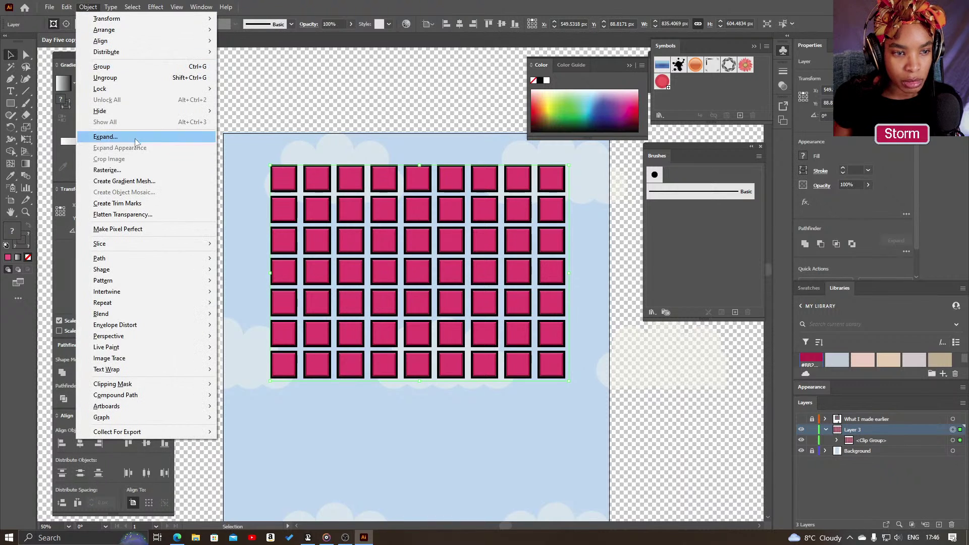
{"action": "left_click", "coordinate": [137, 136]}
{"action": "left_click", "coordinate": [460, 325]}
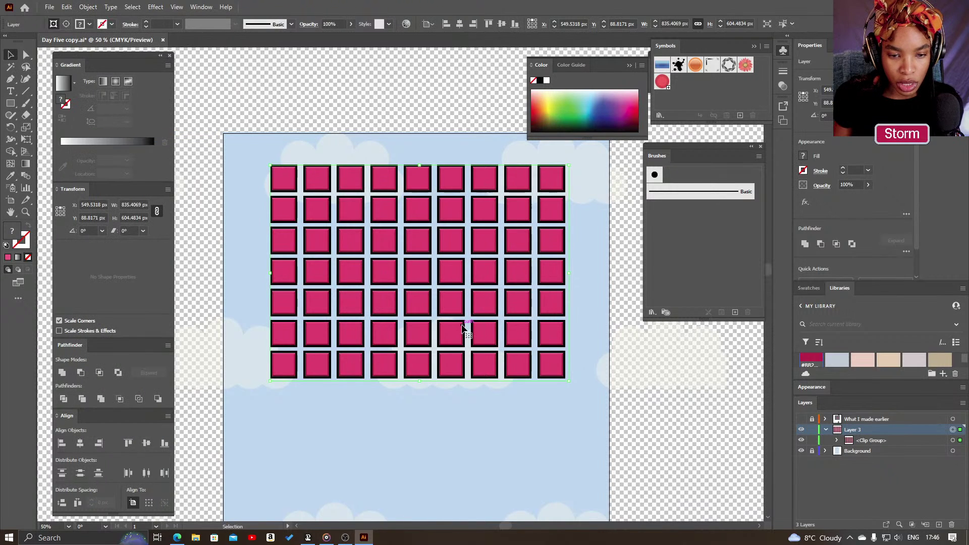
- Reveal the tile groups nested in the new clip group and try to expand their parent group
{"action": "left_click", "coordinate": [836, 440]}
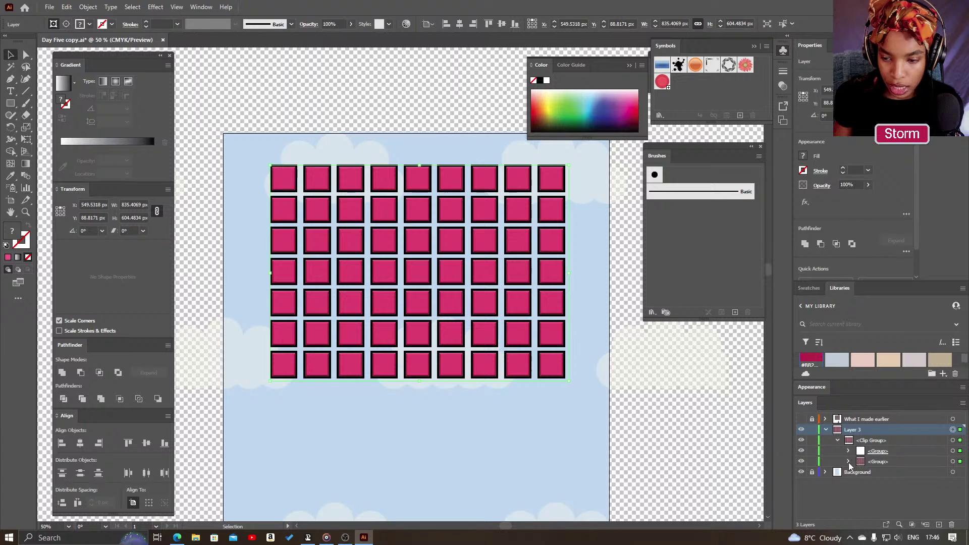
{"action": "left_click", "coordinate": [848, 461]}
{"action": "left_click", "coordinate": [891, 462]}
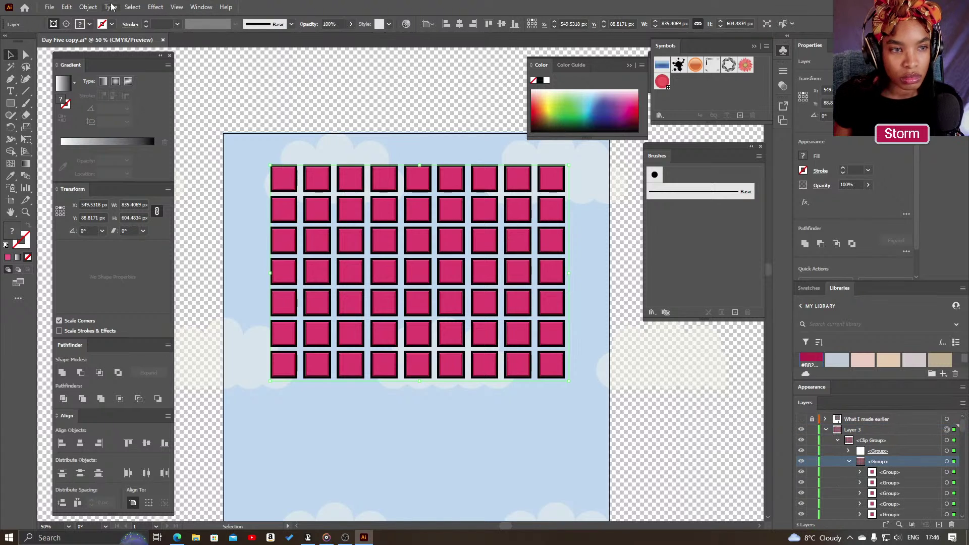
{"action": "left_click", "coordinate": [88, 6]}
{"action": "left_click", "coordinate": [116, 139]}
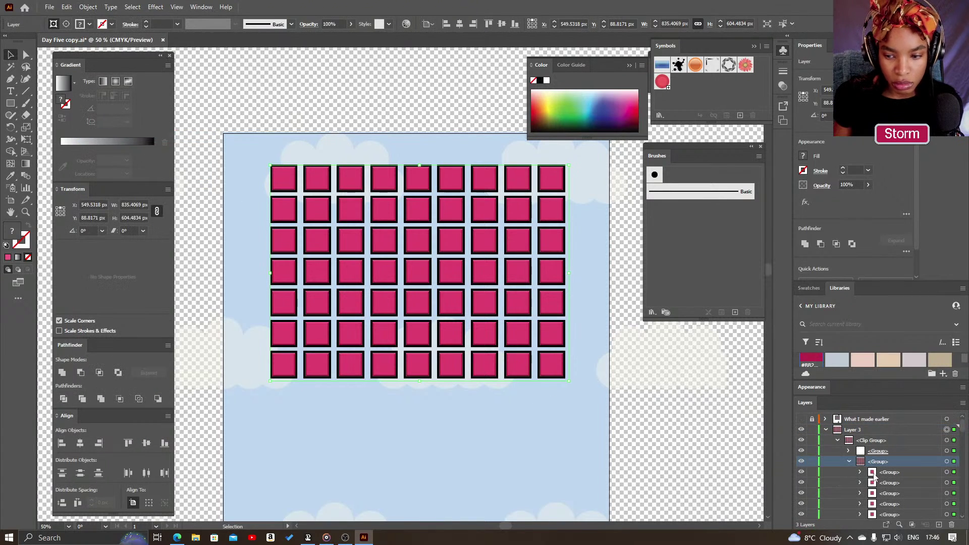
- Examine the clip group's contents by selecting its clipping shape group and a single tile group in turn
{"action": "left_click", "coordinate": [905, 472]}
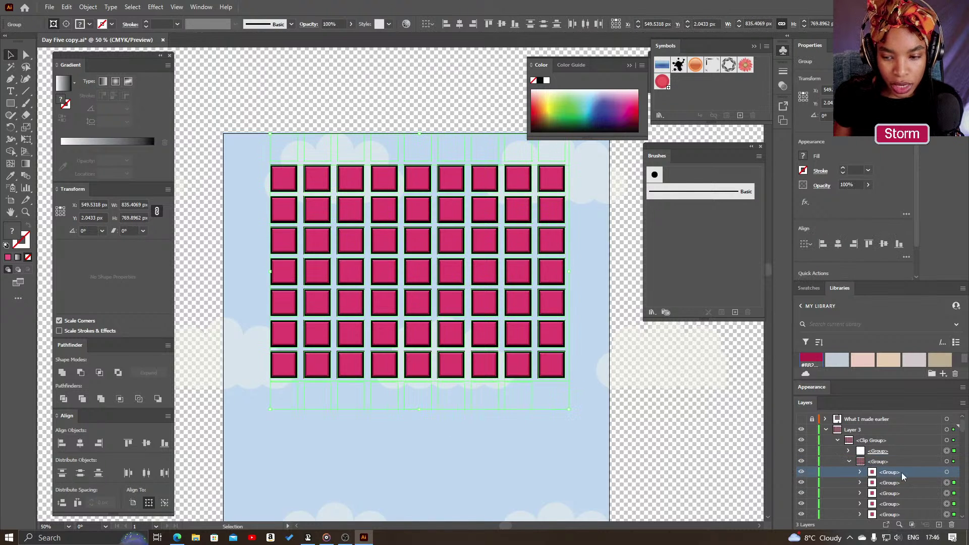
{"action": "left_click", "coordinate": [946, 451]}
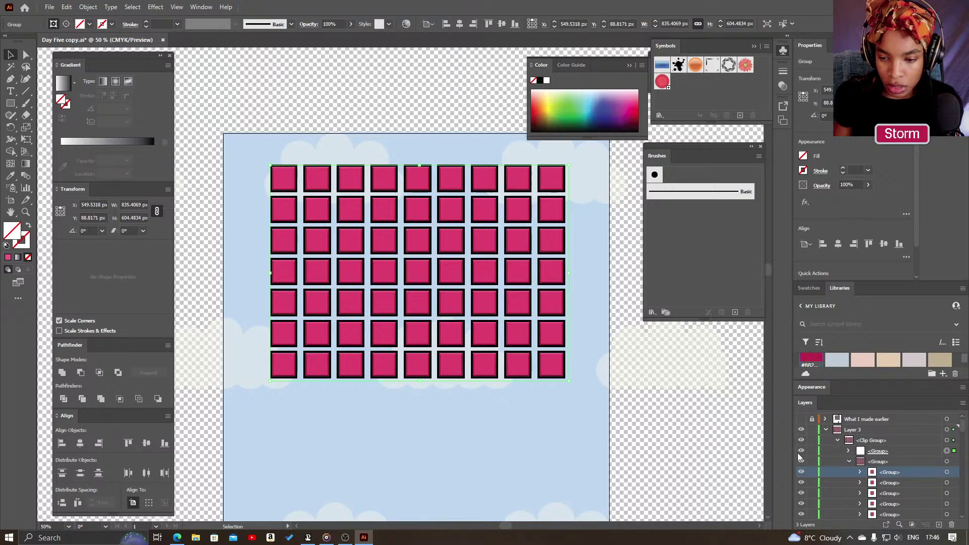
{"action": "scroll", "coordinate": [909, 475], "scroll_direction": "down", "scroll_amount": 3}
{"action": "scroll", "coordinate": [919, 474], "scroll_direction": "up", "scroll_amount": 3}
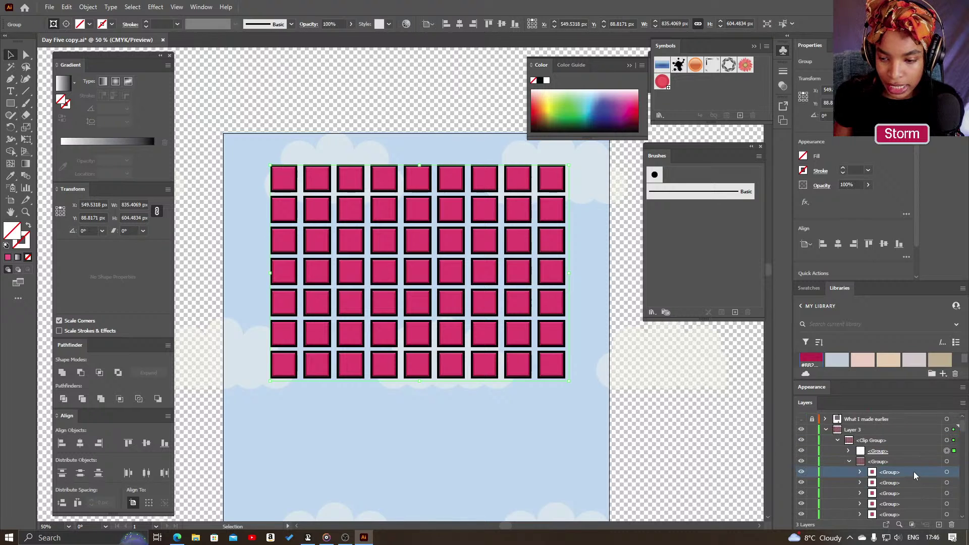
{"action": "scroll", "coordinate": [917, 486], "scroll_direction": "down", "scroll_amount": 3}
{"action": "left_click", "coordinate": [940, 484]}
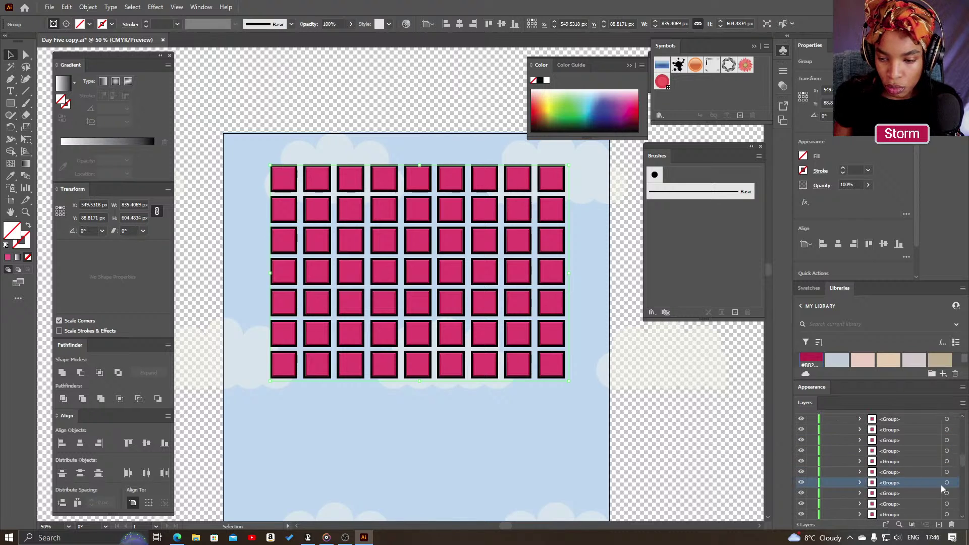
{"action": "left_click", "coordinate": [946, 483]}
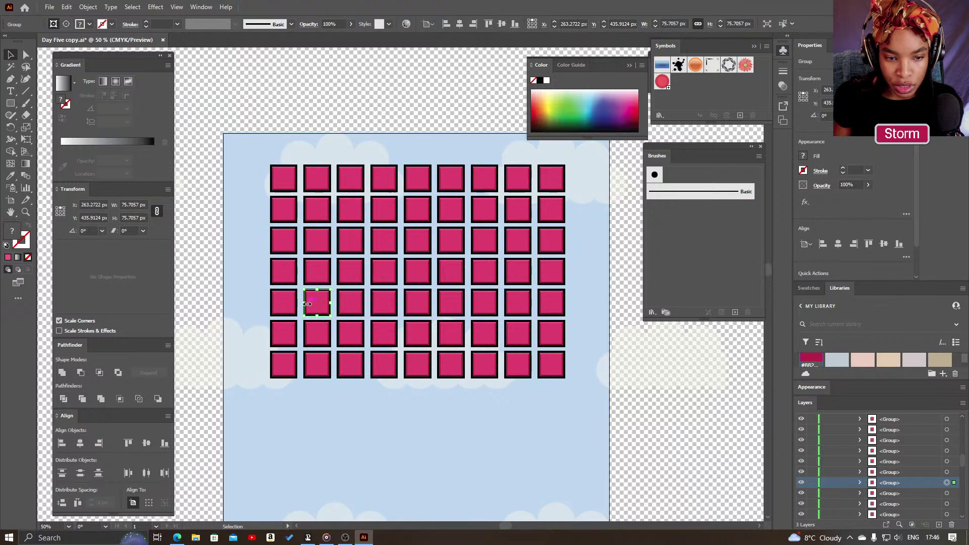
{"action": "scroll", "coordinate": [892, 456], "scroll_direction": "up", "scroll_amount": 5}
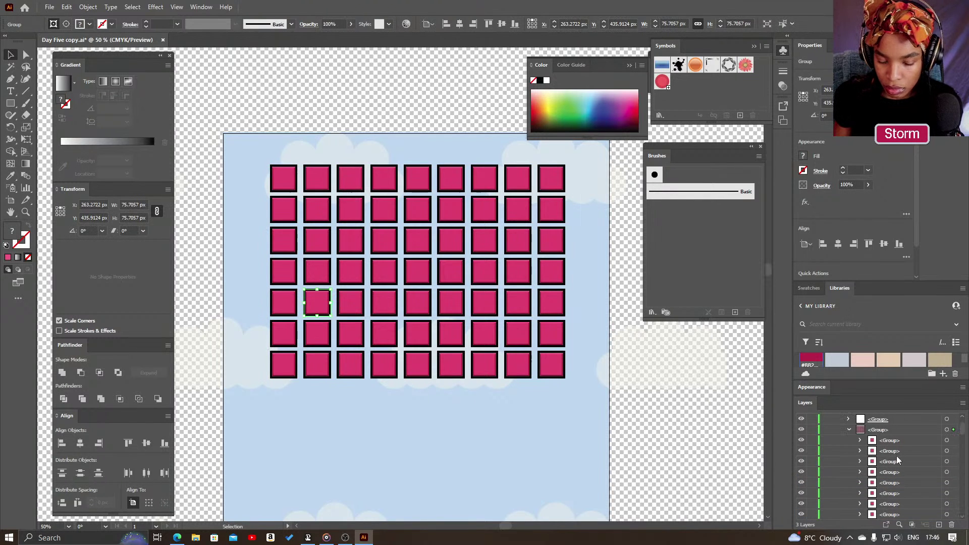
- Try to move individual squares below the grid in isolation mode, undo the moves and leave isolation
{"action": "double_click", "coordinate": [318, 335]}
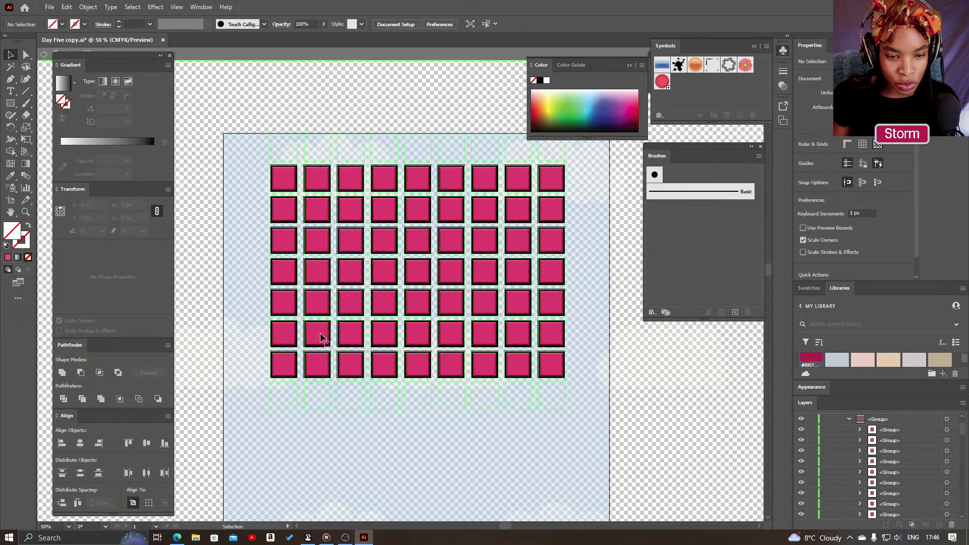
{"action": "left_click_drag", "start_coordinate": [320, 332], "coordinate": [324, 441]}
{"action": "left_click_drag", "start_coordinate": [355, 407], "coordinate": [540, 432]}
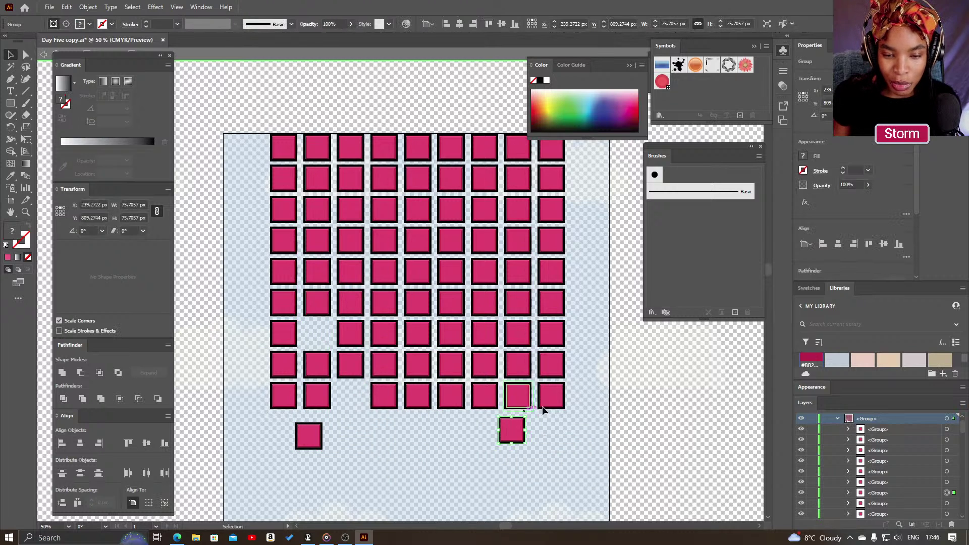
{"action": "key", "text": "ctrl+z"}
{"action": "key", "text": "ctrl+z"}
{"action": "key", "text": "Escape"}
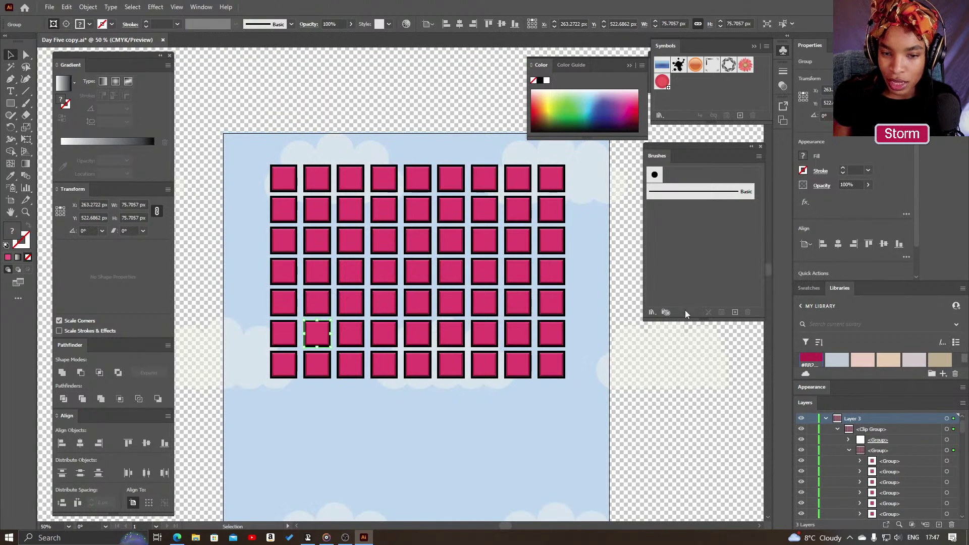
- Select all the tile groups inside the clip group and move them out of it, directly into Layer 3
{"action": "left_click", "coordinate": [546, 370]}
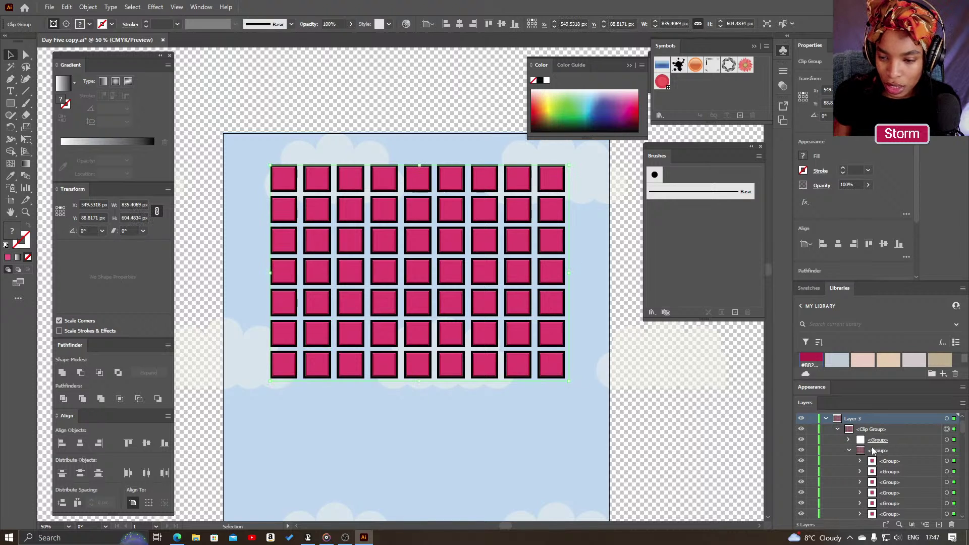
{"action": "left_click", "coordinate": [891, 461]}
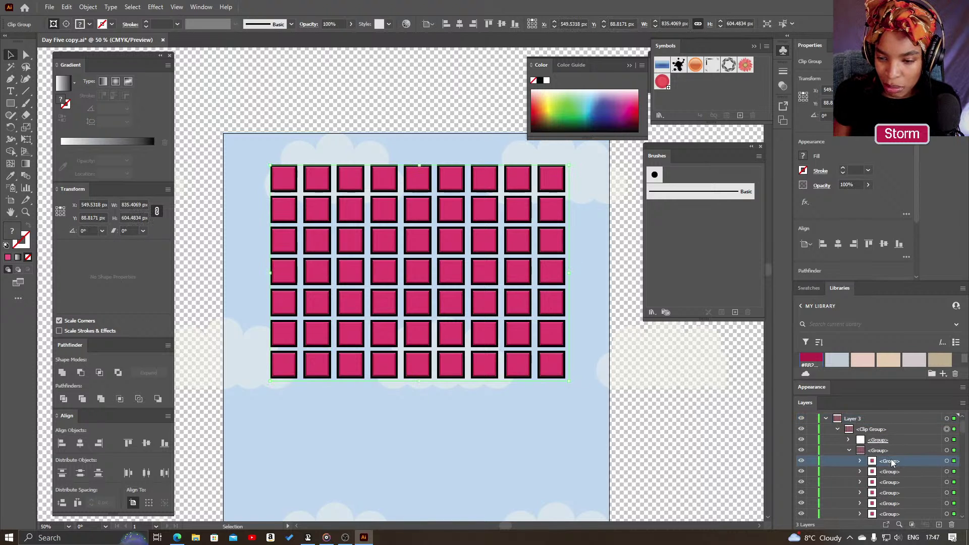
{"action": "left_click", "coordinate": [946, 466]}
{"action": "scroll", "coordinate": [947, 469], "scroll_direction": "down", "scroll_amount": 5}
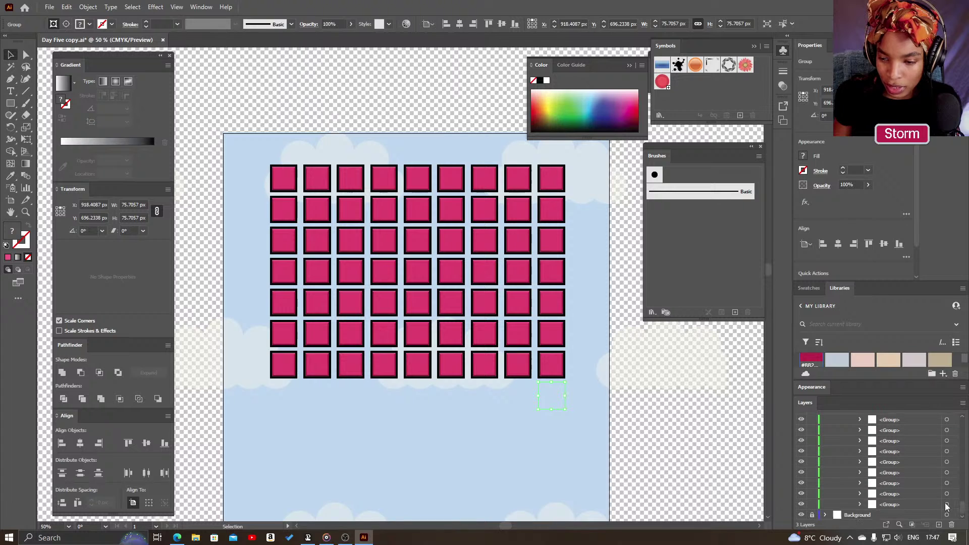
{"action": "left_click", "coordinate": [945, 507]}
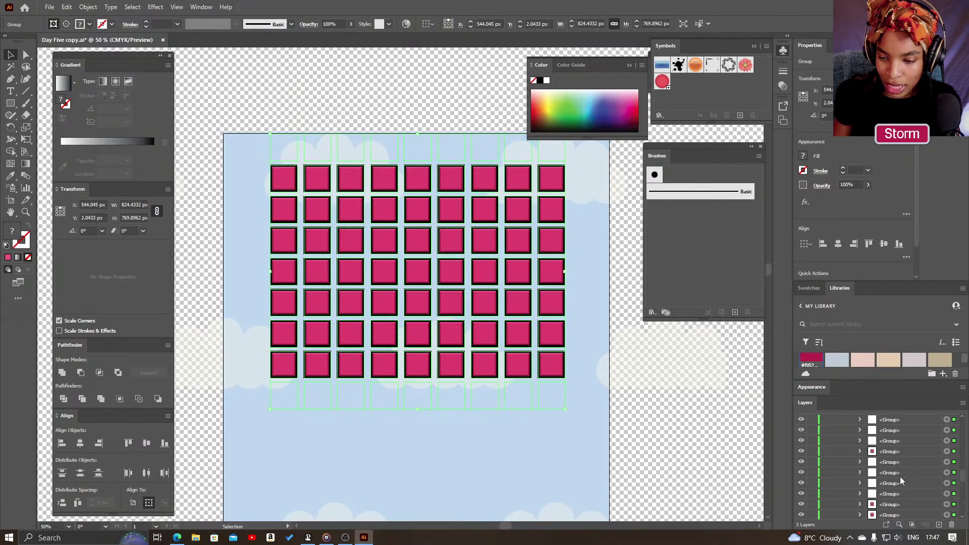
{"action": "scroll", "coordinate": [890, 482], "scroll_direction": "up", "scroll_amount": 3}
{"action": "scroll", "coordinate": [891, 480], "scroll_direction": "down", "scroll_amount": 3}
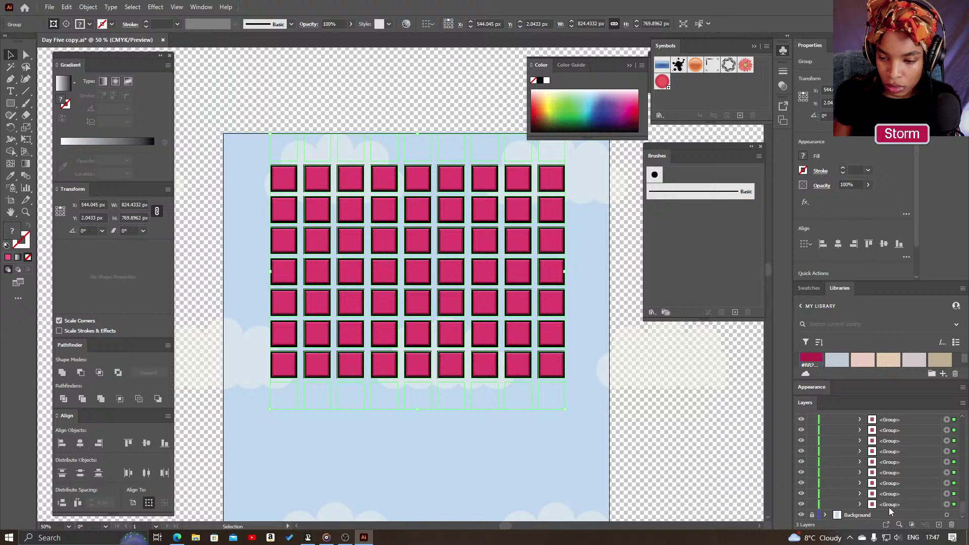
{"action": "scroll", "coordinate": [902, 482], "scroll_direction": "up", "scroll_amount": 3}
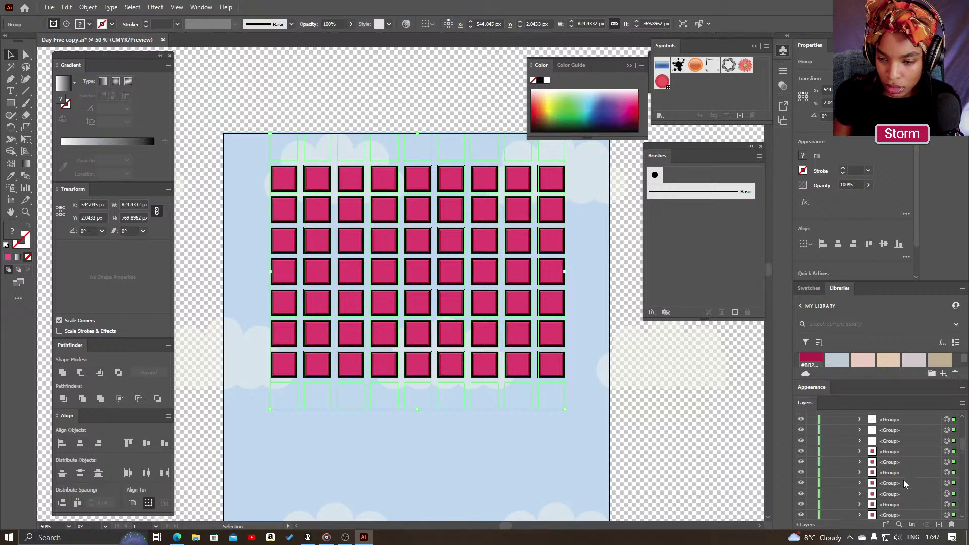
{"action": "left_click", "coordinate": [904, 471], "text": "shift"}
{"action": "left_click_drag", "start_coordinate": [904, 471], "coordinate": [904, 435]}
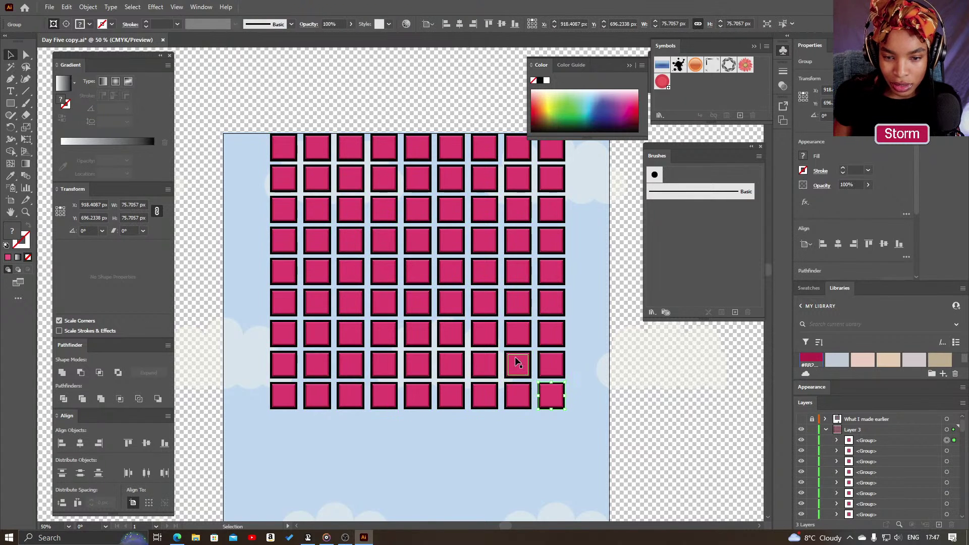
- Select the entire grid of squares and move it straight down about 125 px on the artboard
{"action": "left_click_drag", "start_coordinate": [516, 362], "coordinate": [537, 374]}
{"action": "left_click_drag", "start_coordinate": [607, 464], "coordinate": [301, 200]}
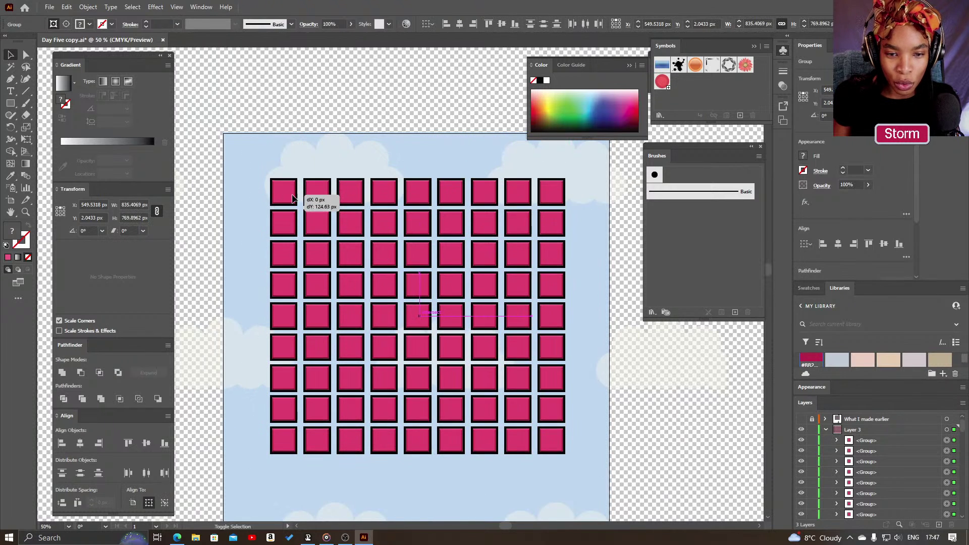
{"action": "left_click", "coordinate": [586, 378]}
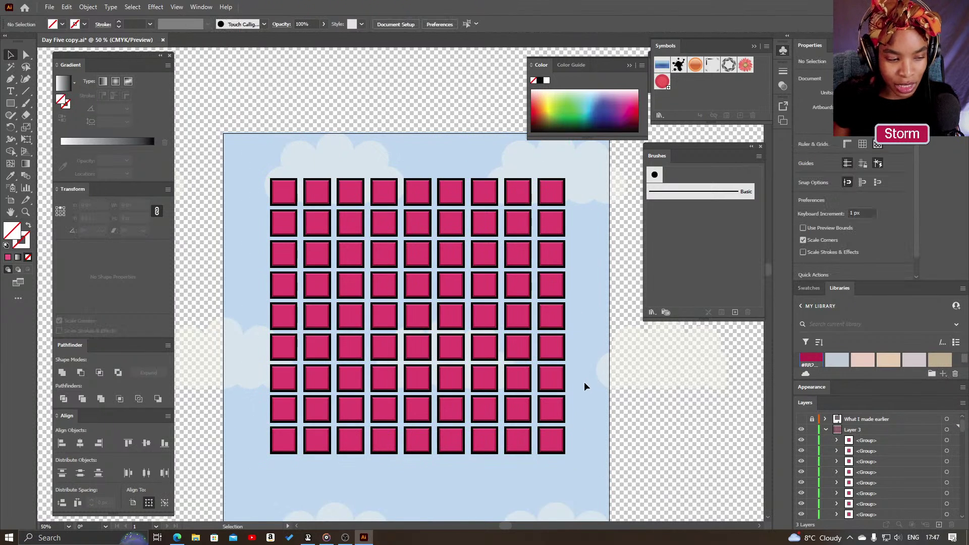
- Check that single tiles in the grid's top and bottom rows can be selected individually, and clear the selection
{"action": "left_click", "coordinate": [417, 192]}
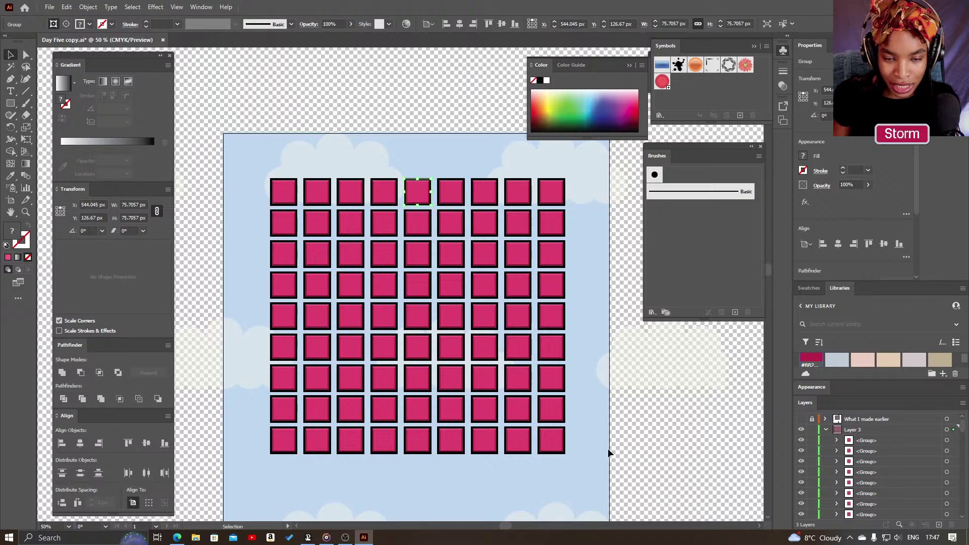
{"action": "left_click_drag", "start_coordinate": [554, 458], "coordinate": [558, 415]}
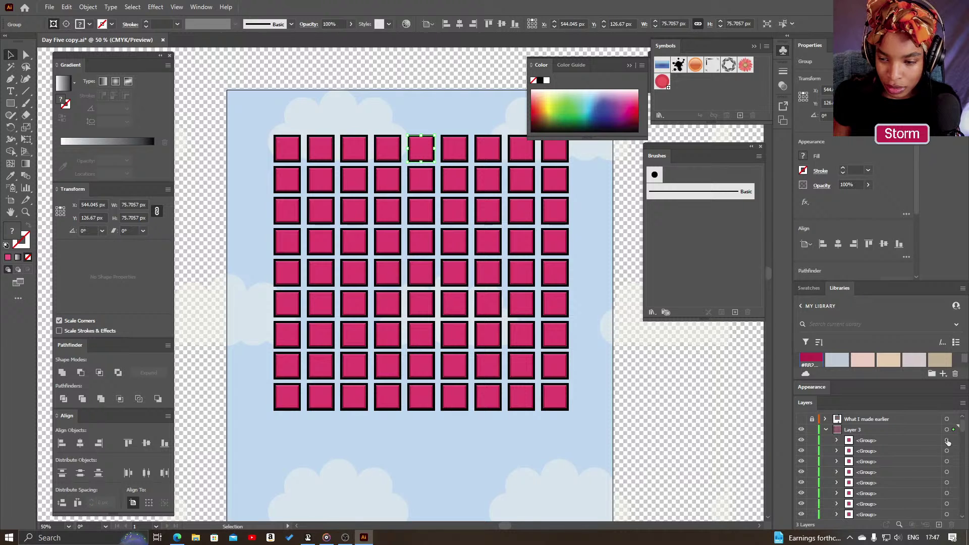
{"action": "left_click", "coordinate": [553, 396]}
{"action": "left_click", "coordinate": [531, 461]}
- Choose the Ellipse tool, collapse and lock Layer 3, and add a new layer above it
{"action": "left_click_drag", "start_coordinate": [511, 416], "coordinate": [505, 316]}
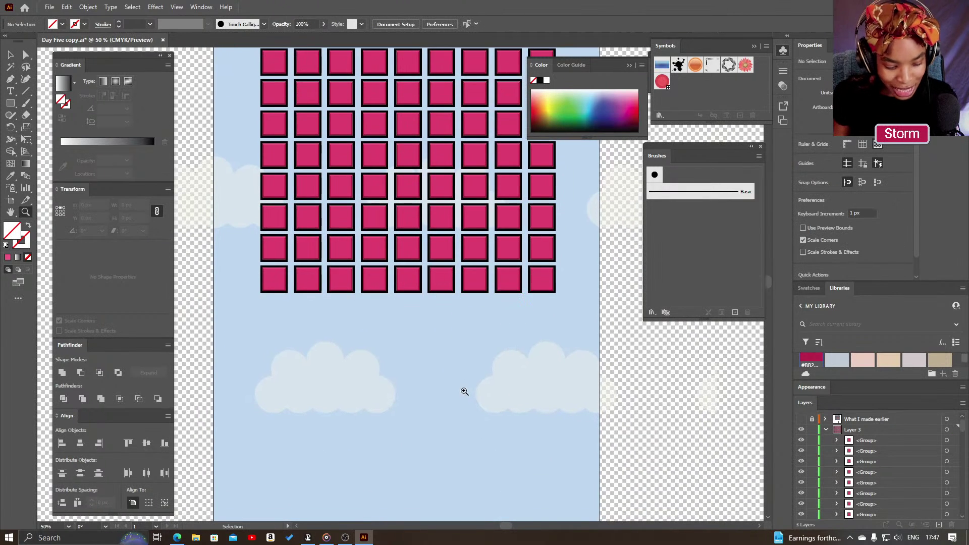
{"action": "left_click", "coordinate": [464, 391], "text": "alt"}
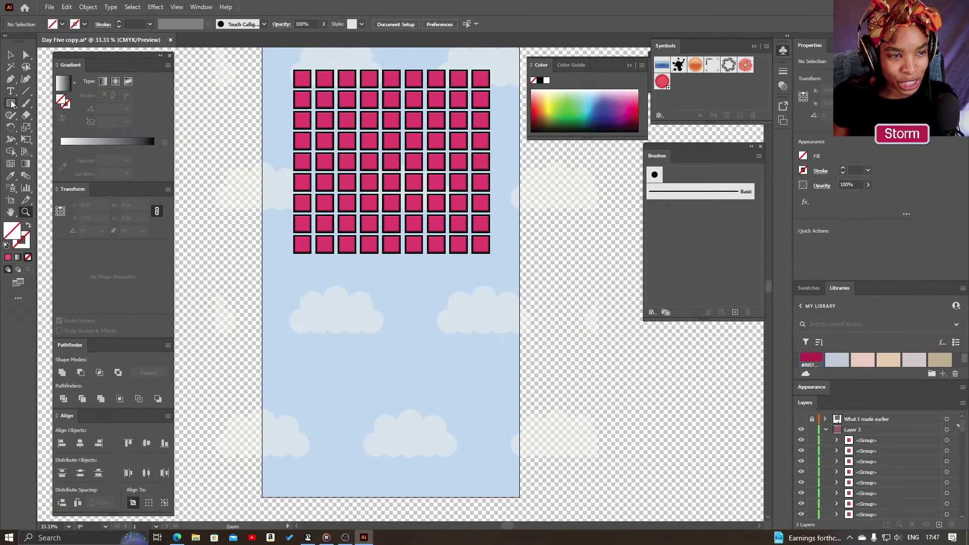
{"action": "left_click", "coordinate": [11, 104]}
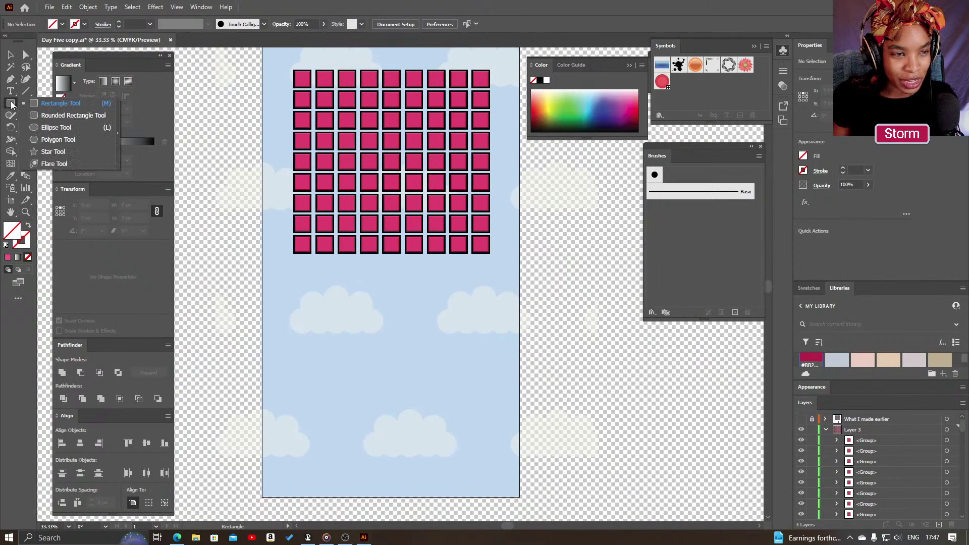
{"action": "left_click", "coordinate": [40, 129]}
{"action": "left_click", "coordinate": [824, 430]}
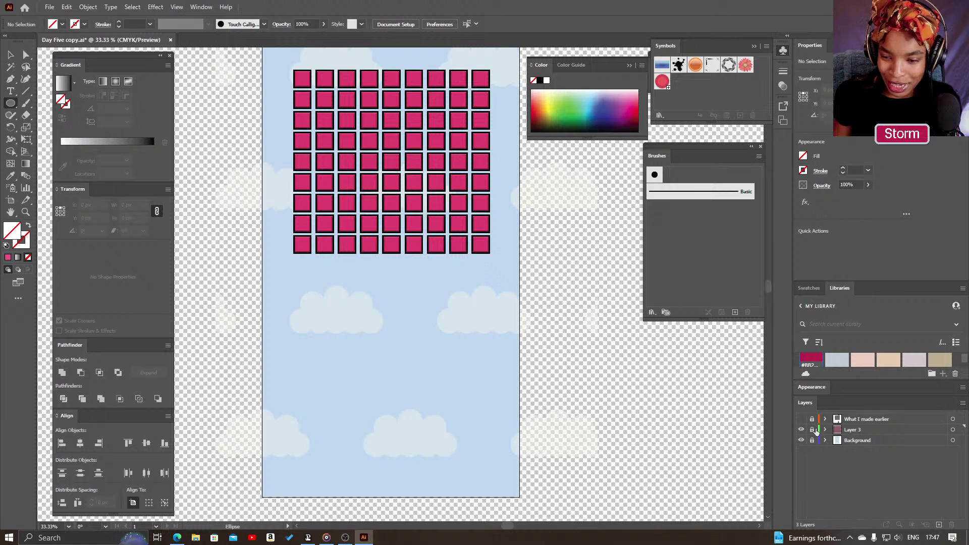
{"action": "left_click", "coordinate": [938, 525]}
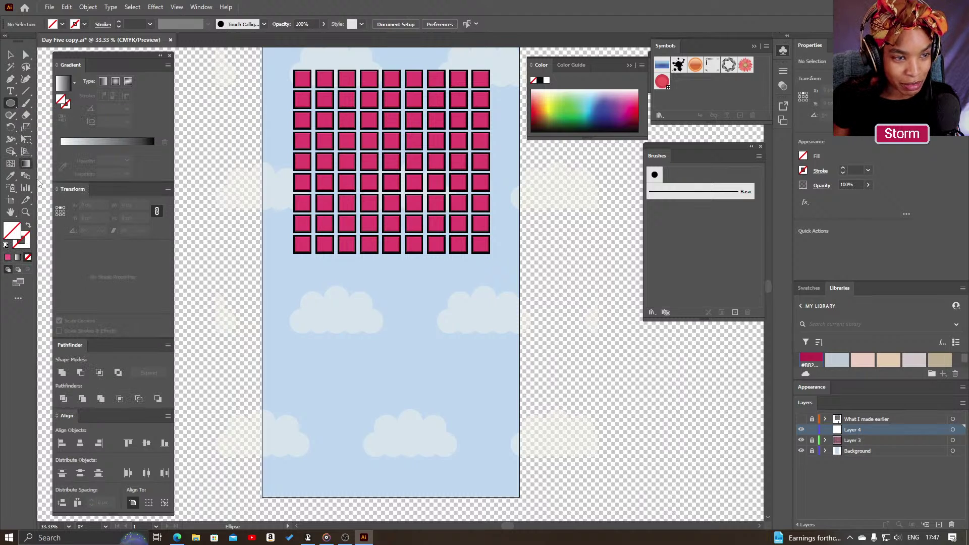
- Draw a circle about 94 px wide with a black stroke in the open sky below the grid
{"action": "left_click", "coordinate": [26, 244]}
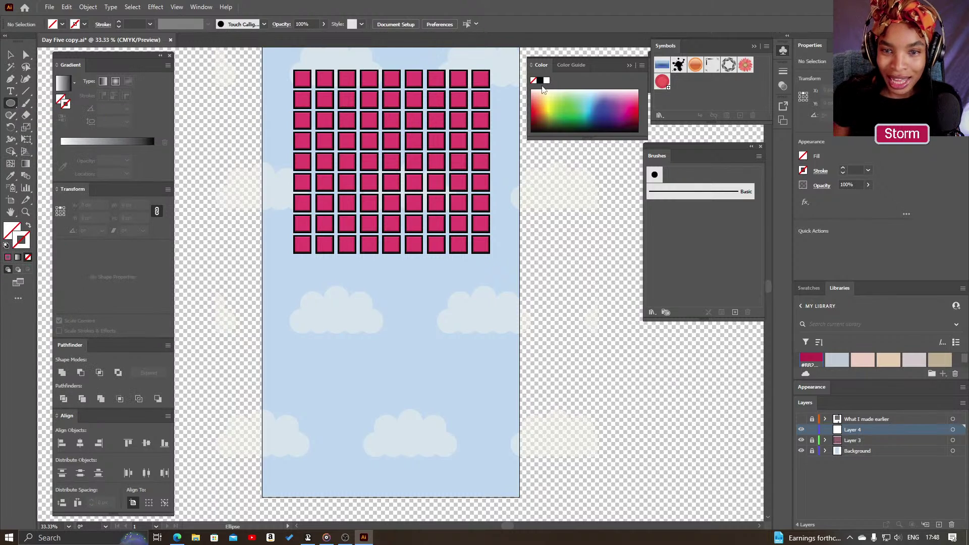
{"action": "left_click", "coordinate": [540, 80]}
{"action": "left_click_drag", "start_coordinate": [427, 326], "coordinate": [450, 348]}
{"action": "key", "text": "v"}
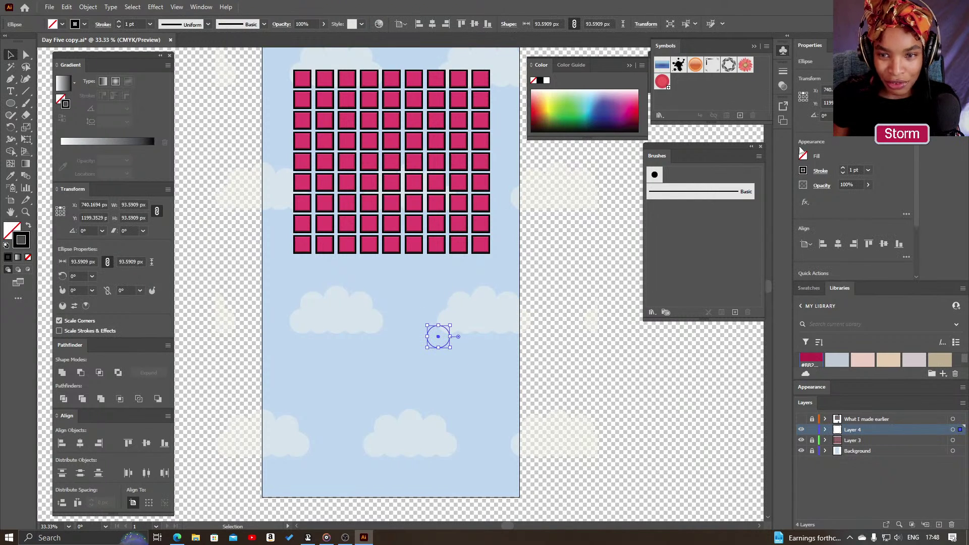
- Fill the circle with a dark brown swatch and deselect it
{"action": "left_click", "coordinate": [807, 288]}
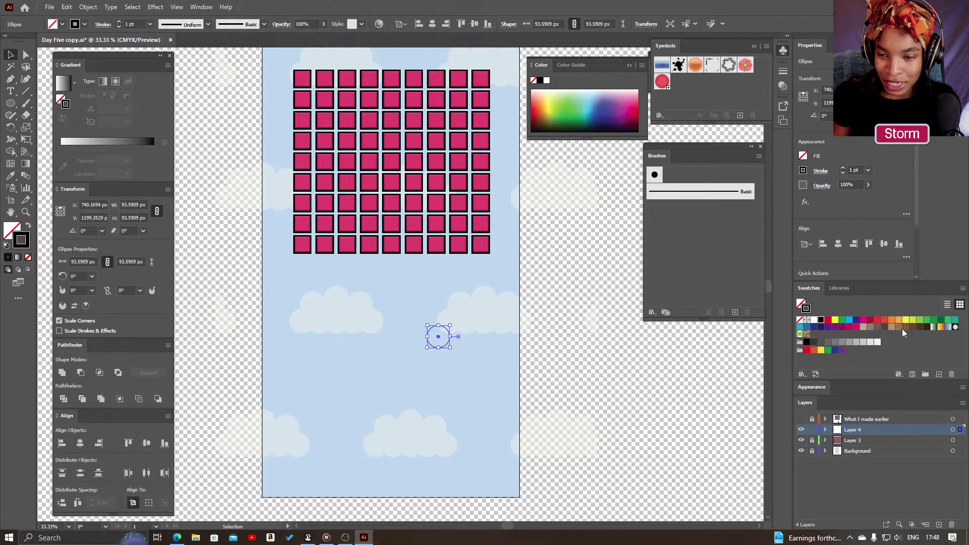
{"action": "left_click", "coordinate": [10, 233]}
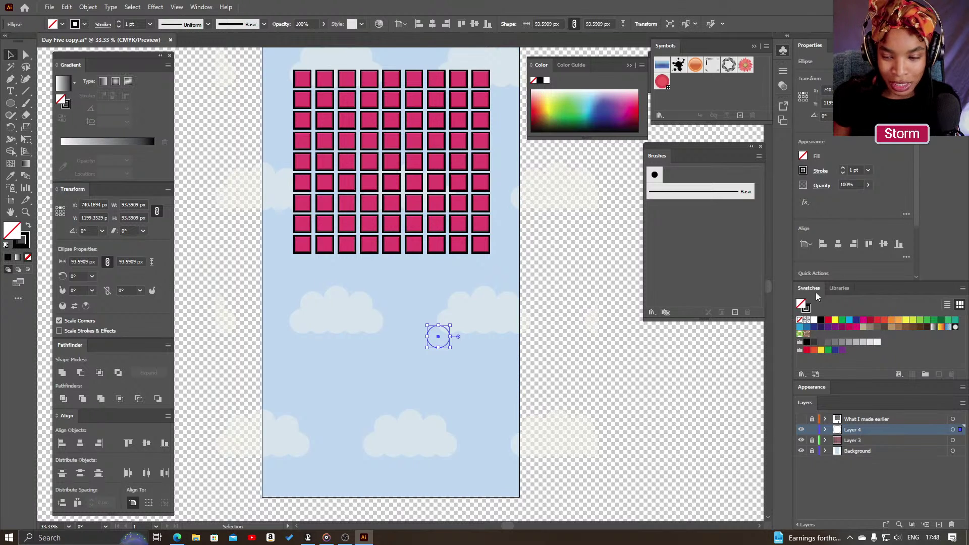
{"action": "left_click", "coordinate": [918, 327]}
{"action": "left_click", "coordinate": [545, 302]}
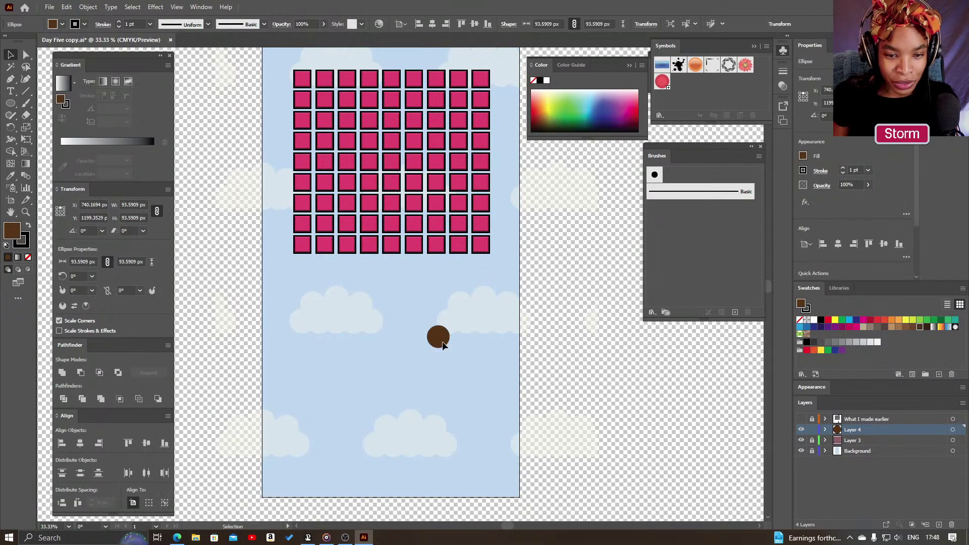
- Set the brown circle's stroke weight to 10 pt
{"action": "left_click", "coordinate": [426, 336]}
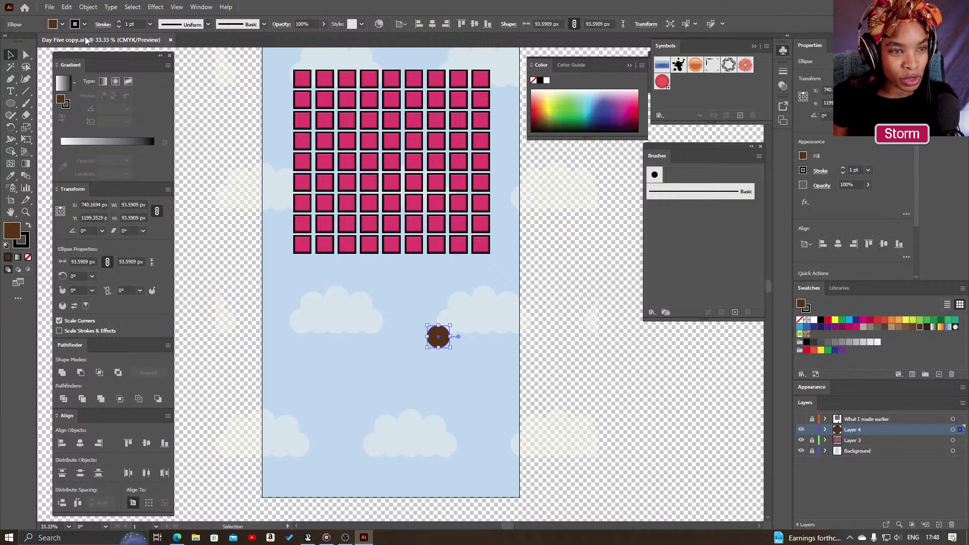
{"action": "left_click", "coordinate": [136, 23]}
{"action": "type", "text": "10"}
{"action": "key", "text": "Return"}
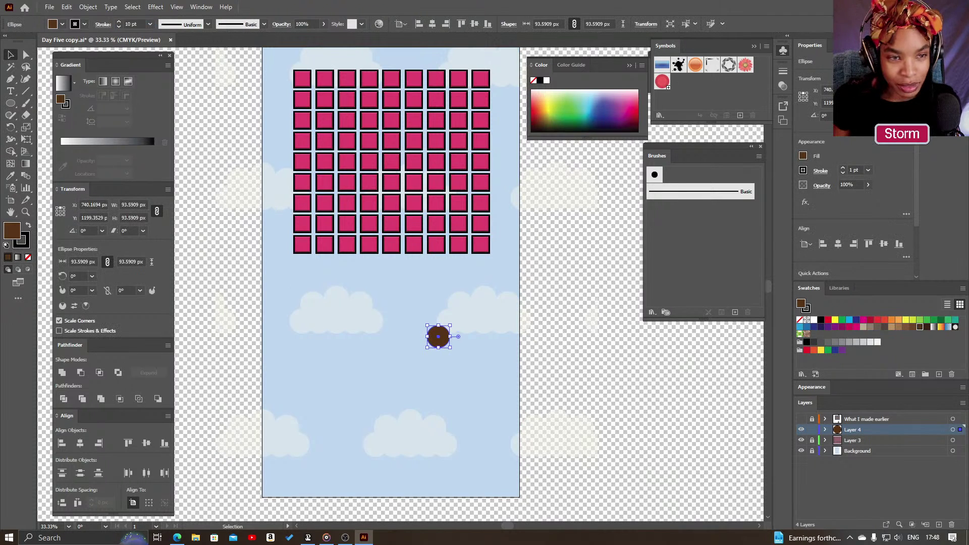
- Move the brown circle beneath the centre of the grid and apply a radial repeat to it
{"action": "left_click", "coordinate": [468, 356]}
{"action": "left_click_drag", "start_coordinate": [440, 339], "coordinate": [371, 328]}
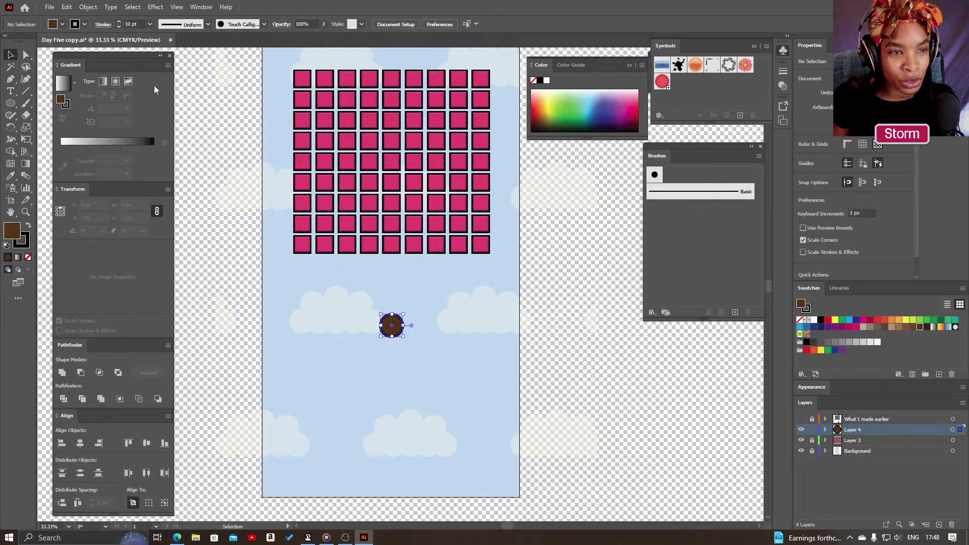
{"action": "left_click", "coordinate": [88, 6]}
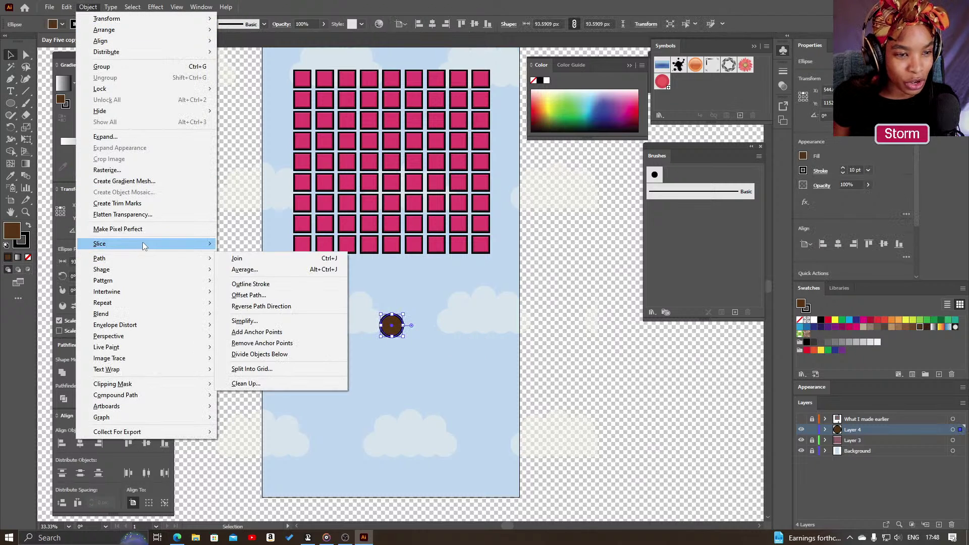
{"action": "mouse_move", "coordinate": [165, 303]}
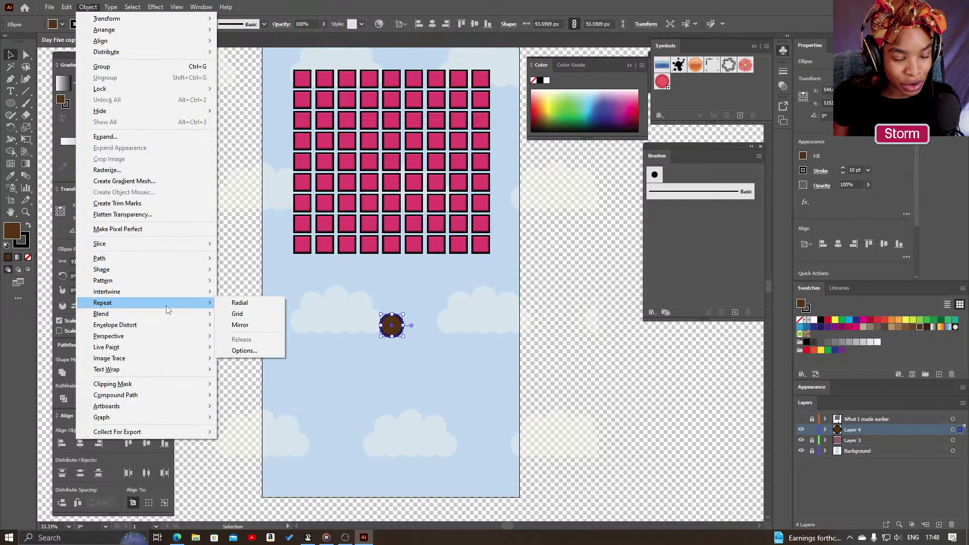
{"action": "left_click", "coordinate": [256, 305]}
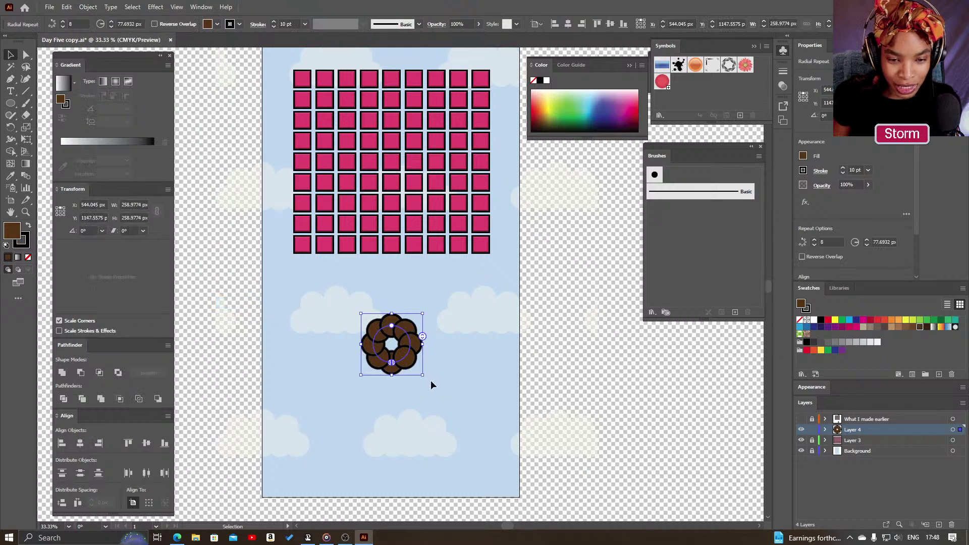
- Scale the brown radial repeat down to about 134 px wide
{"action": "left_click_drag", "start_coordinate": [424, 379], "coordinate": [414, 348]}
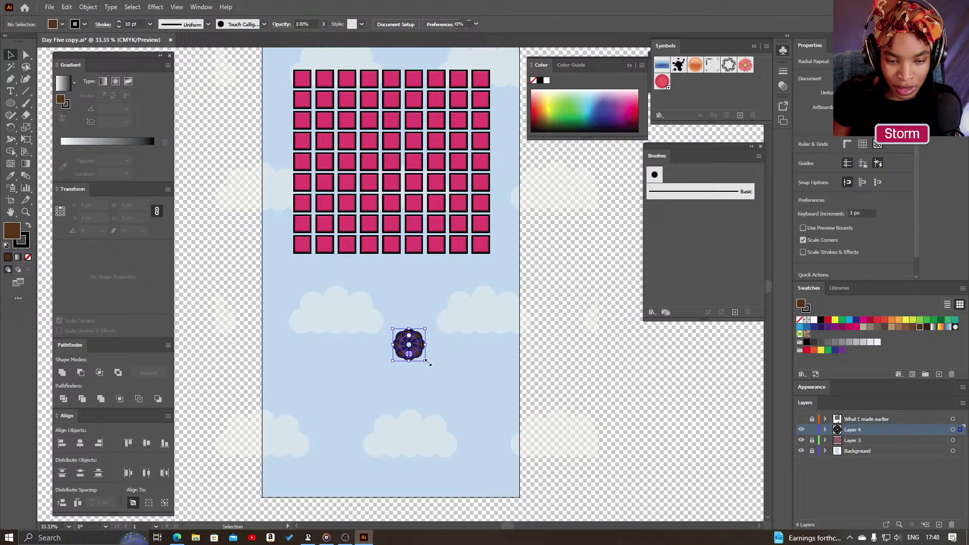
{"action": "key", "text": "z"}
{"action": "left_click", "coordinate": [417, 357]}
{"action": "left_click_drag", "start_coordinate": [439, 281], "coordinate": [471, 352]}
{"action": "key", "text": "v"}
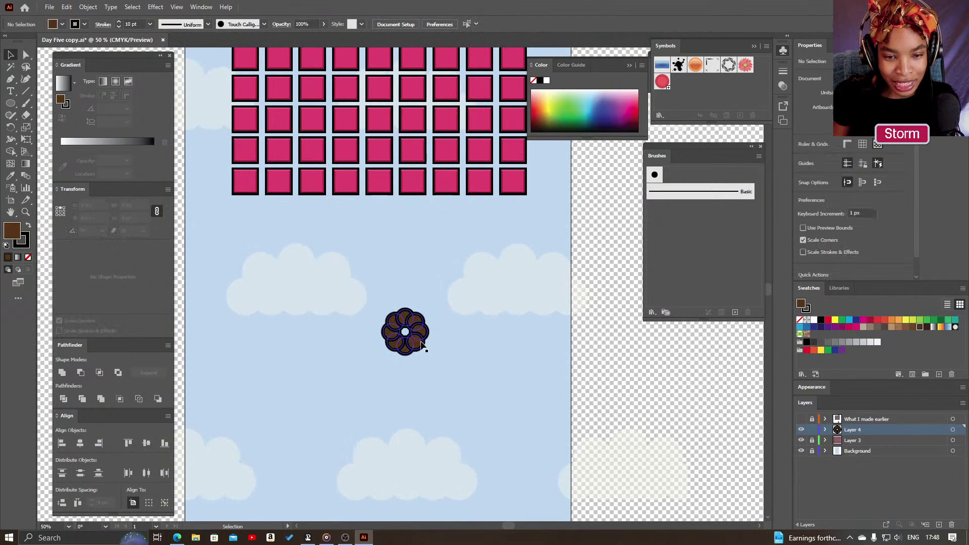
- Expand the brown radial repeat, and expand the resulting group again to convert its strokes to shapes
{"action": "left_click", "coordinate": [87, 7]}
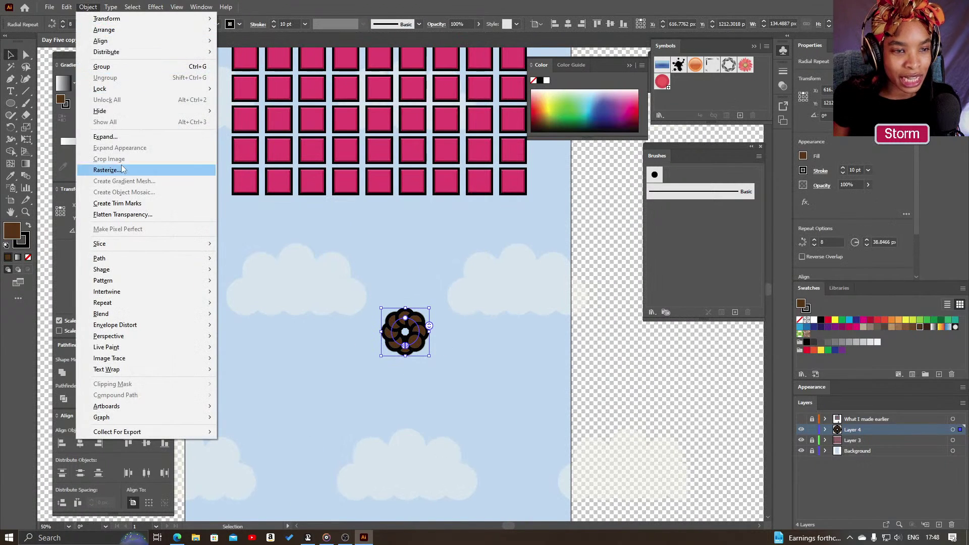
{"action": "left_click", "coordinate": [133, 136]}
{"action": "left_click", "coordinate": [473, 327]}
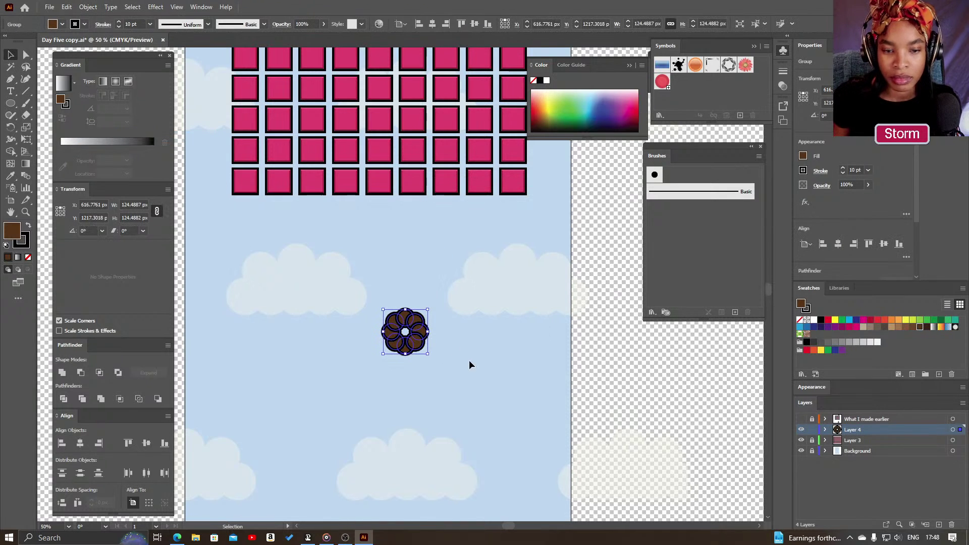
{"action": "left_click", "coordinate": [88, 8]}
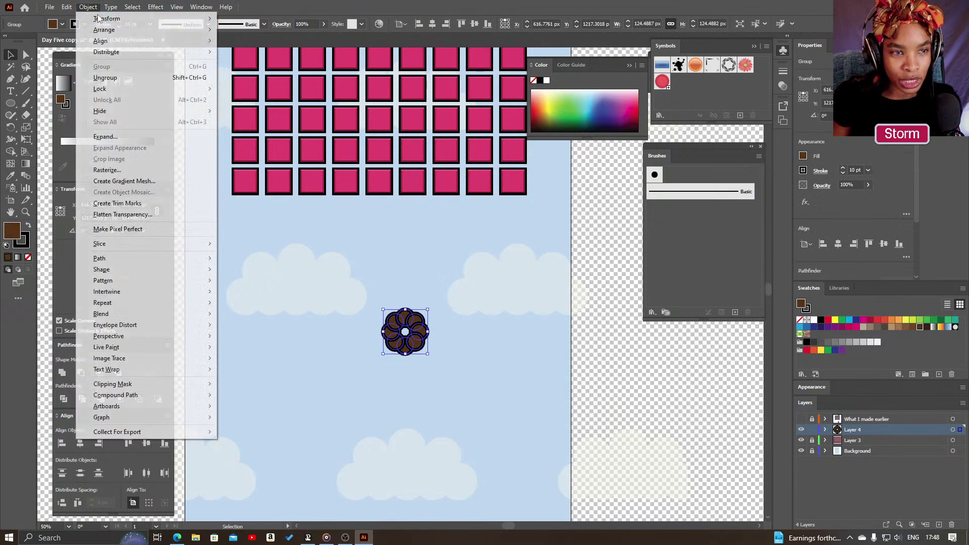
{"action": "left_click", "coordinate": [133, 136]}
{"action": "left_click", "coordinate": [460, 324]}
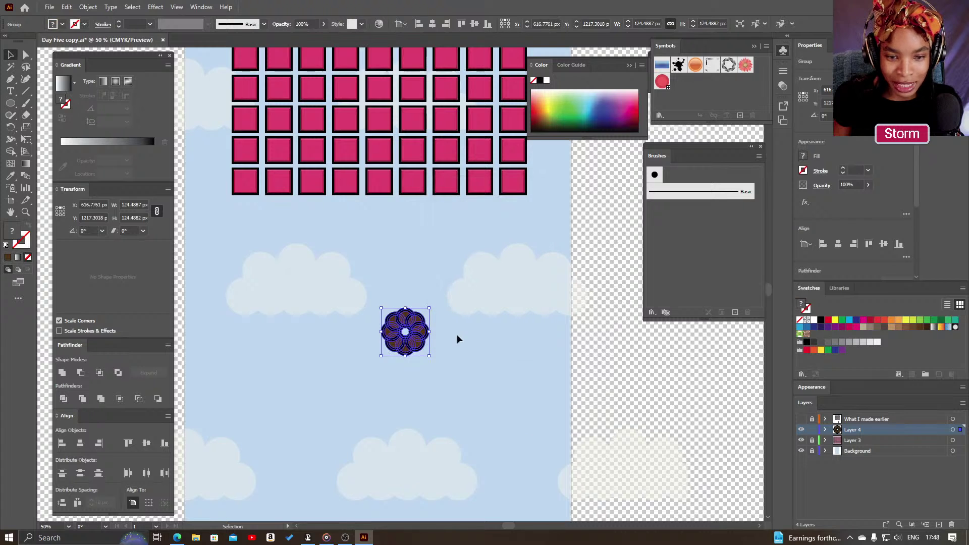
{"action": "left_click", "coordinate": [825, 430]}
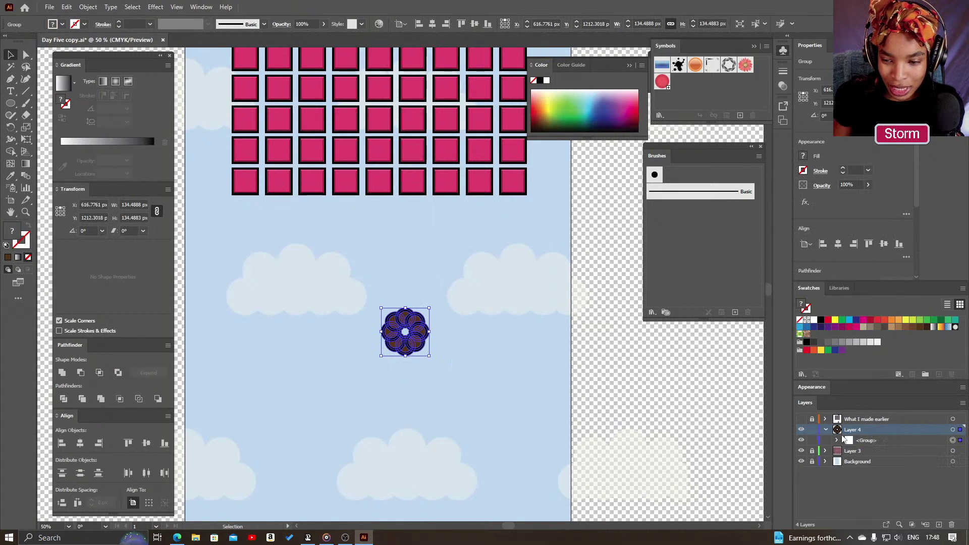
{"action": "left_click", "coordinate": [952, 430]}
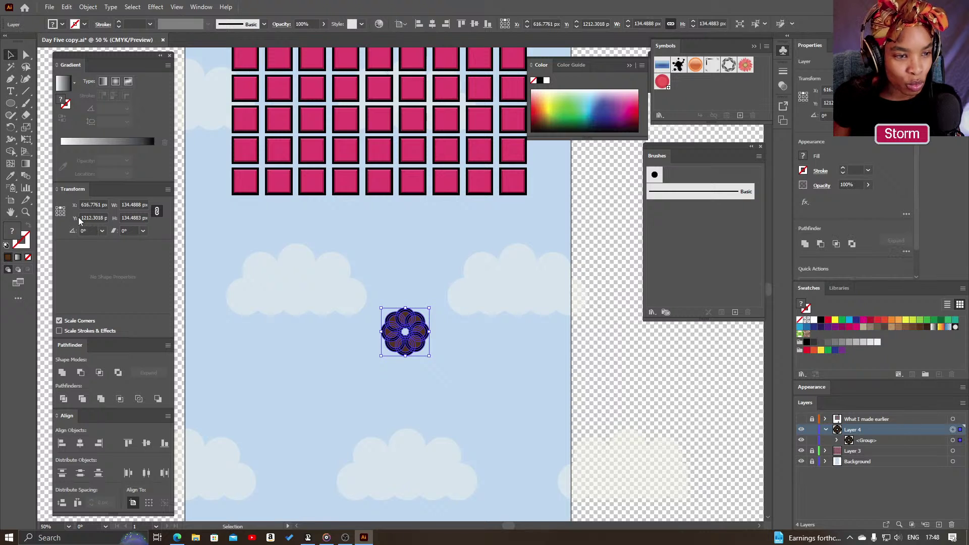
{"action": "left_click", "coordinate": [62, 372]}
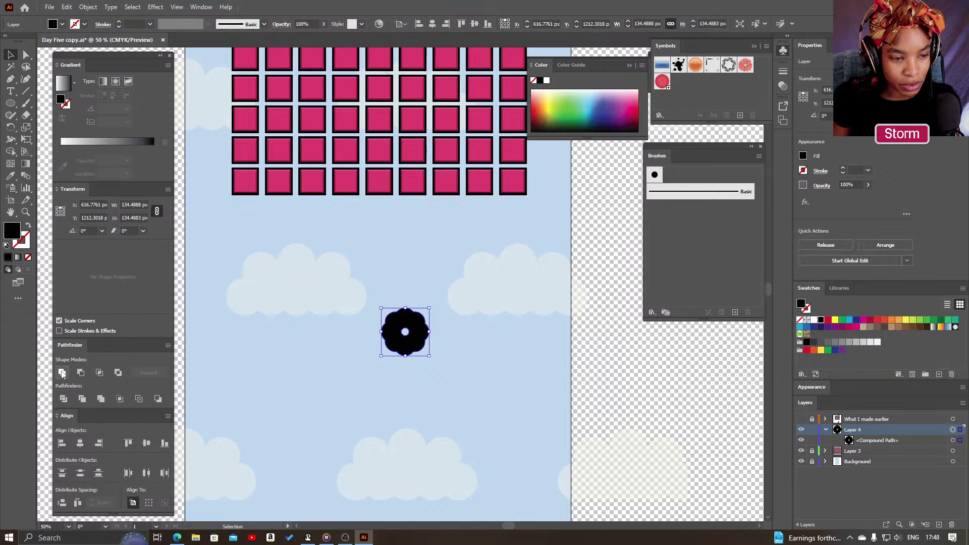
{"action": "key", "text": "ctrl+z"}
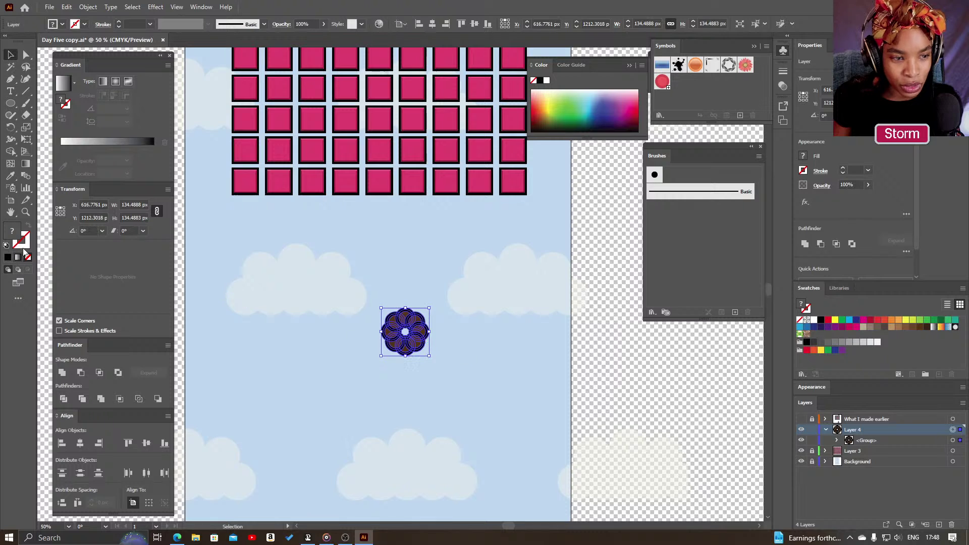
- Unite all overlapping shapes of the expanded brown flower group into a single shape
{"action": "left_click", "coordinate": [953, 441]}
{"action": "key", "text": "z"}
{"action": "left_click", "coordinate": [425, 350]}
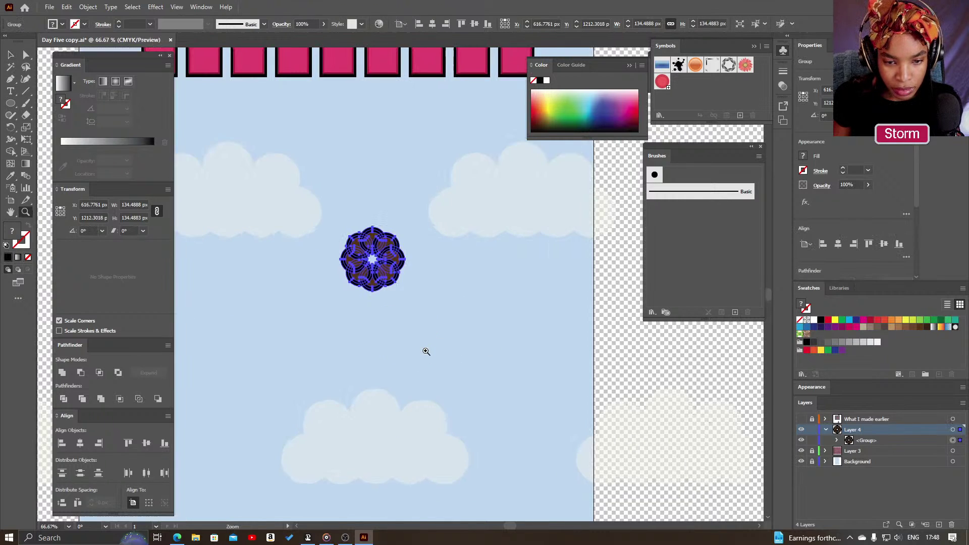
{"action": "left_click", "coordinate": [426, 351]}
{"action": "left_click_drag", "start_coordinate": [356, 277], "coordinate": [470, 448]}
{"action": "key", "text": "v"}
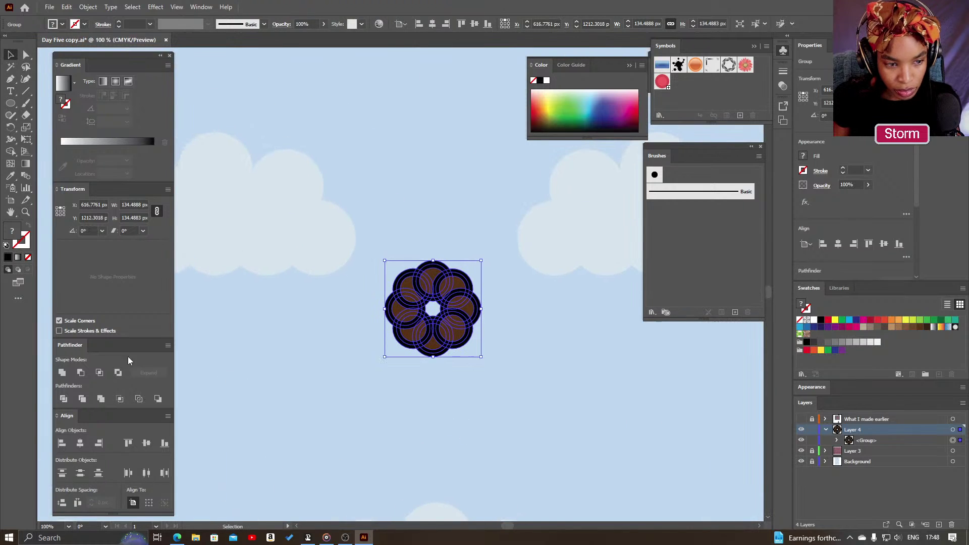
{"action": "left_click", "coordinate": [63, 372]}
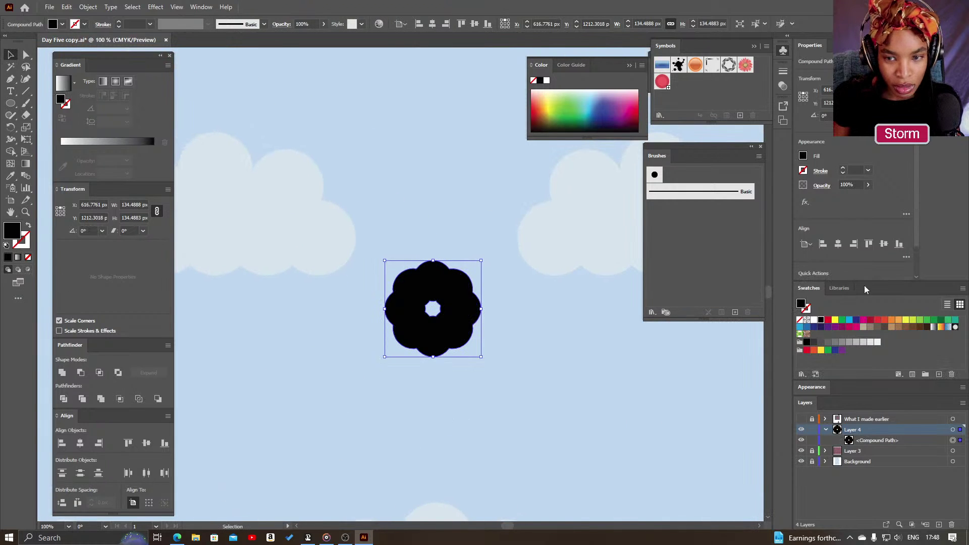
- Fill the united flower shape with dark brown and give it a 10 pt black stroke
{"action": "left_click", "coordinate": [920, 327]}
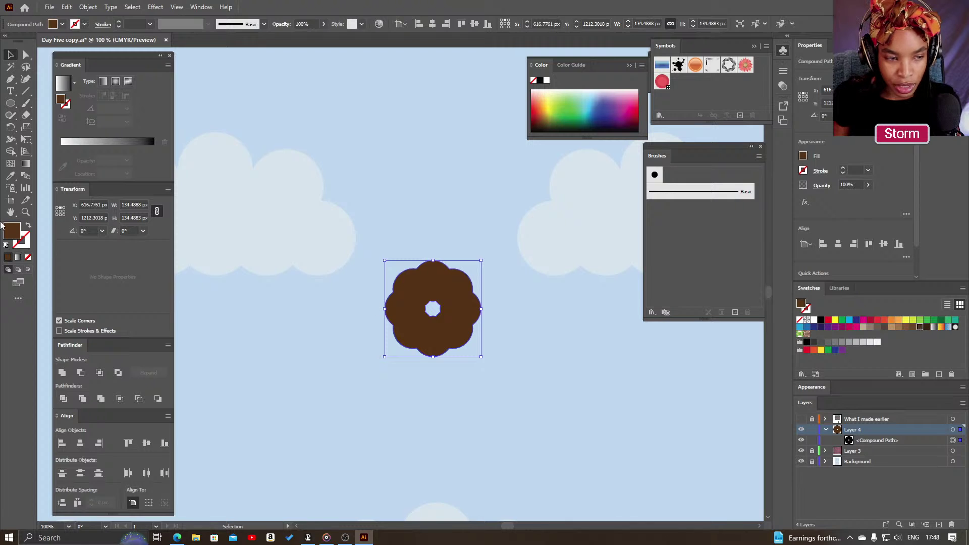
{"action": "left_click", "coordinate": [23, 247]}
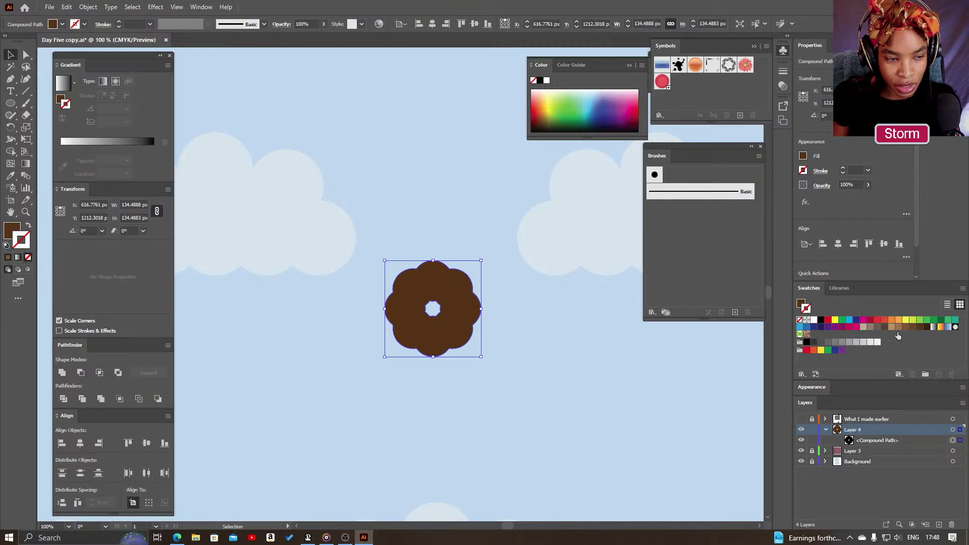
{"action": "left_click", "coordinate": [807, 343]}
{"action": "left_click", "coordinate": [142, 25]}
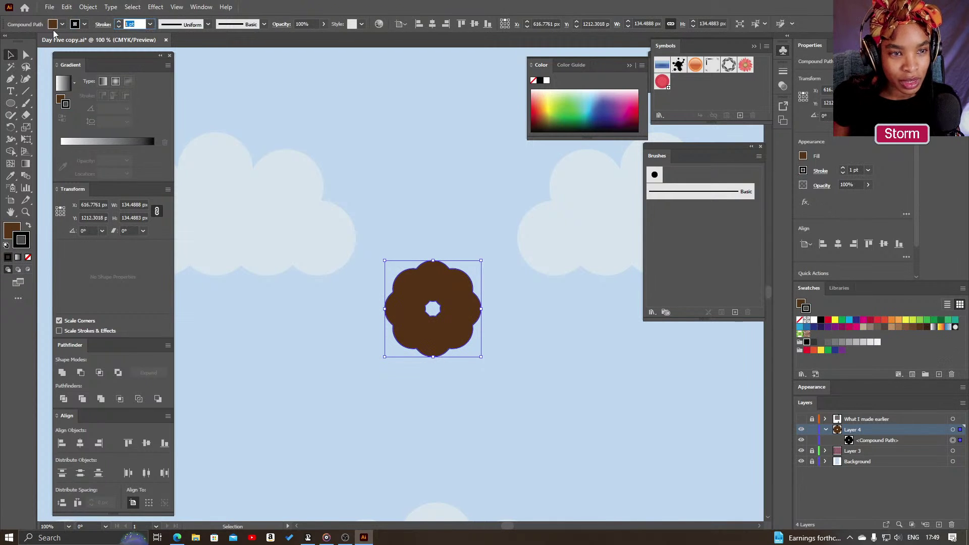
{"action": "type", "text": "10"}
{"action": "key", "text": "Return"}
{"action": "left_click", "coordinate": [281, 352]}
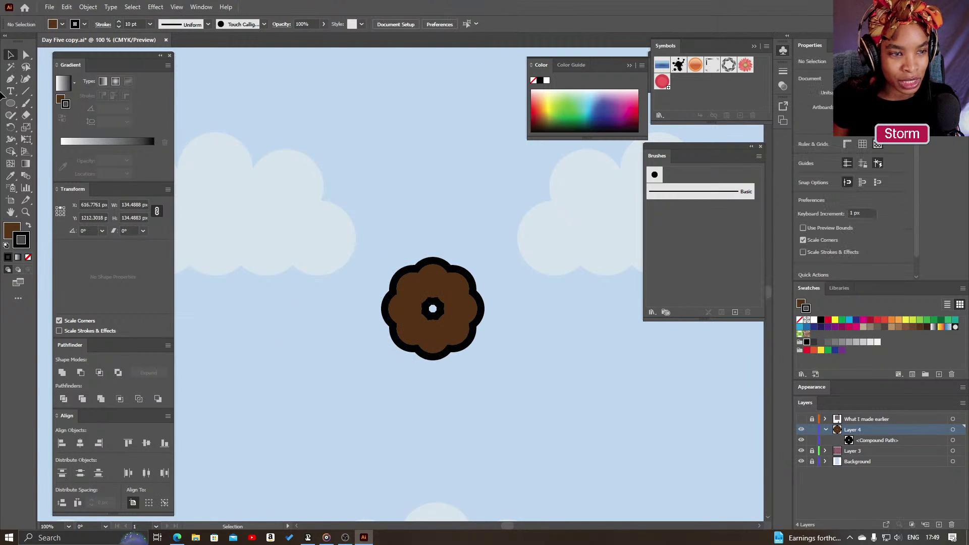
- Draw a circle over the flower's central hole and unite it with the flower to close the gap
{"action": "key", "text": "l"}
{"action": "mouse_move", "coordinate": [417, 291]}
{"action": "left_mouse_down"}
{"action": "mouse_move", "coordinate": [463, 337]}
{"action": "mouse_move", "coordinate": [443, 325]}
{"action": "left_mouse_up"}
{"action": "key", "text": "v"}
{"action": "left_click", "coordinate": [478, 308], "text": "shift"}
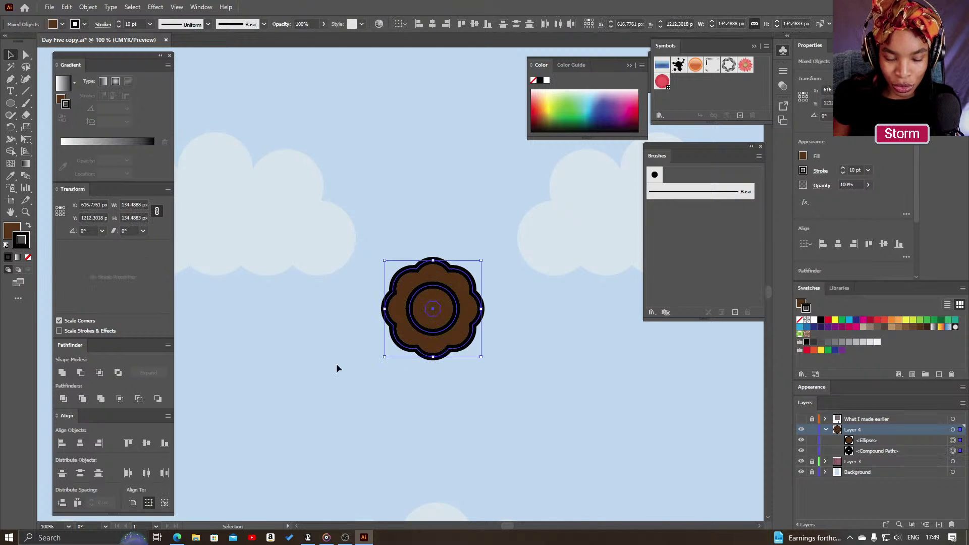
{"action": "left_click", "coordinate": [62, 373]}
{"action": "left_click", "coordinate": [526, 426]}
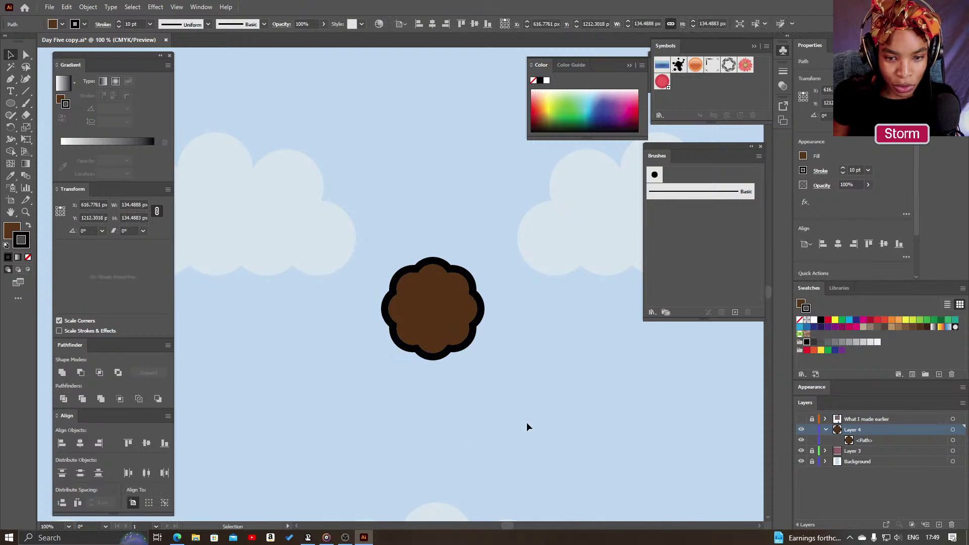
- Draw a square about 71 px wide centred below the brown flower shape
{"action": "key", "text": "z"}
{"action": "key", "text": "ctrl+minus"}
{"action": "key", "text": "ctrl+minus"}
{"action": "left_click_drag", "start_coordinate": [356, 304], "coordinate": [445, 432]}
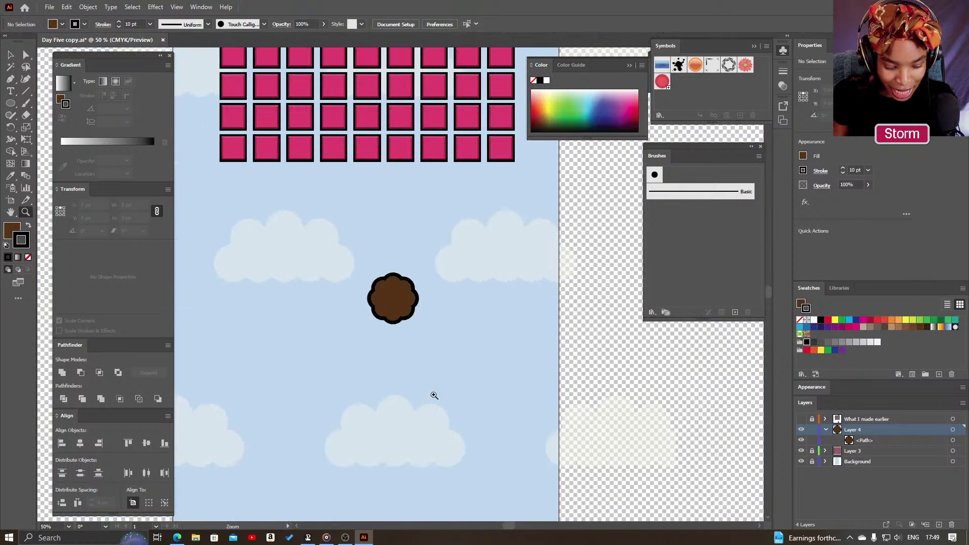
{"action": "key", "text": "v"}
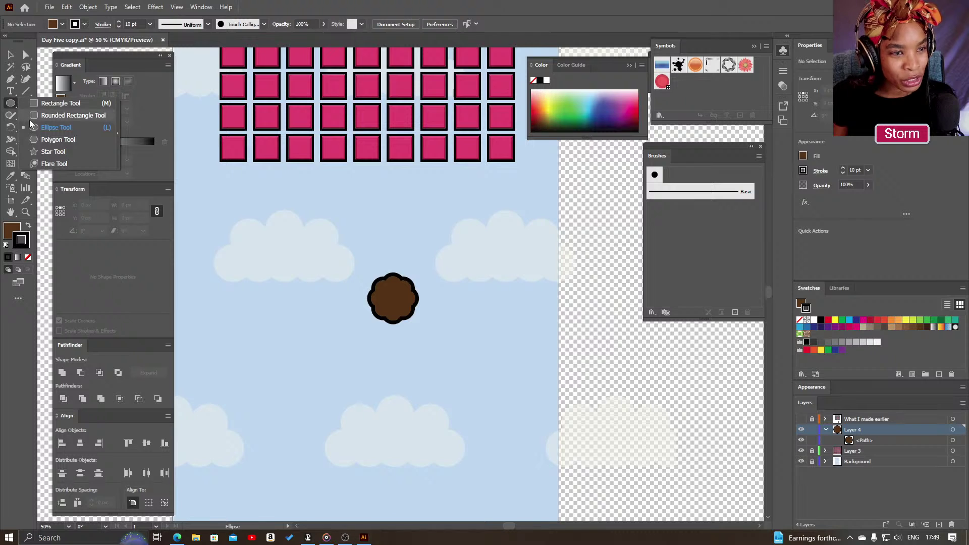
{"action": "left_click", "coordinate": [60, 103]}
{"action": "left_click_drag", "start_coordinate": [379, 357], "coordinate": [406, 385]}
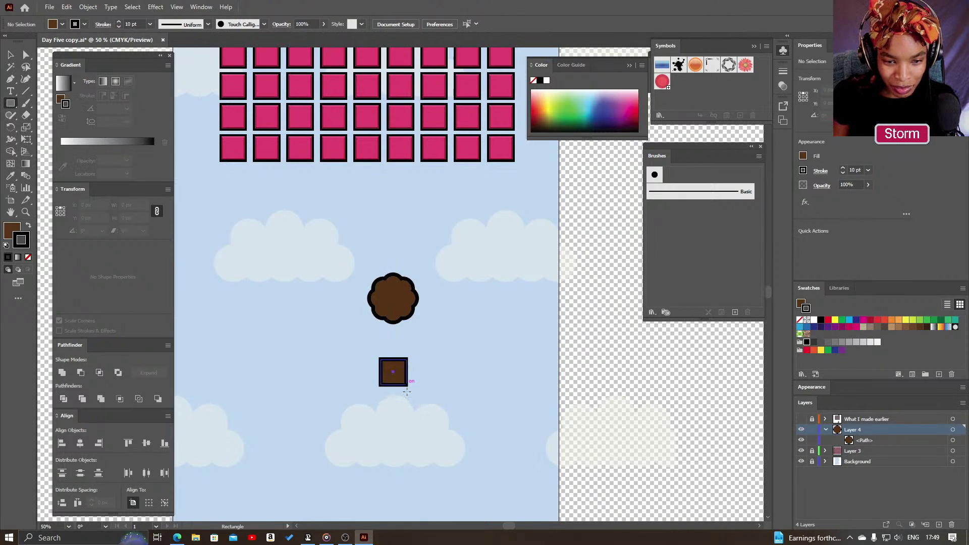
- Round the two upper corners of the square to a radius of about 26.5 px
{"action": "key", "text": "ctrl+="}
{"action": "key", "text": "ctrl+="}
{"action": "left_click_drag", "start_coordinate": [423, 282], "coordinate": [447, 385]}
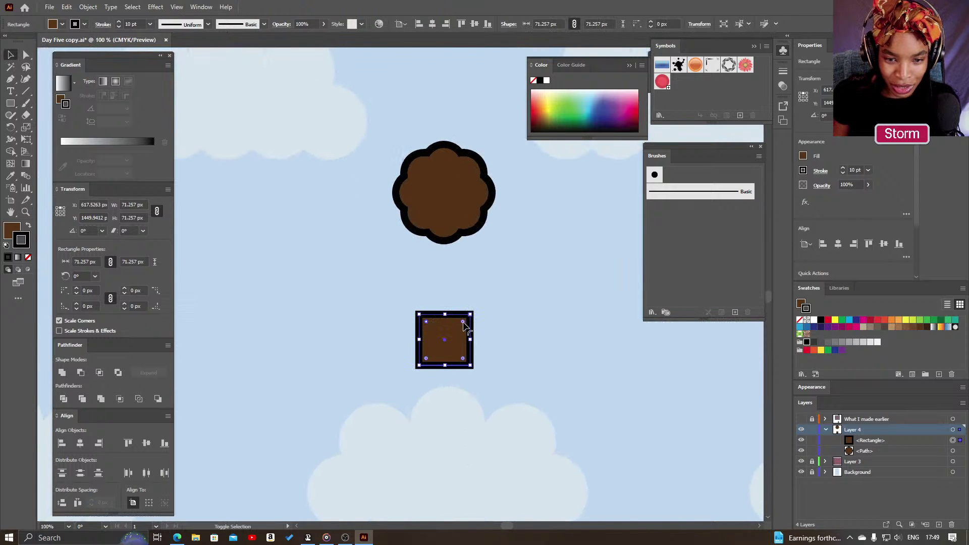
{"action": "left_click_drag", "start_coordinate": [462, 322], "coordinate": [455, 336]}
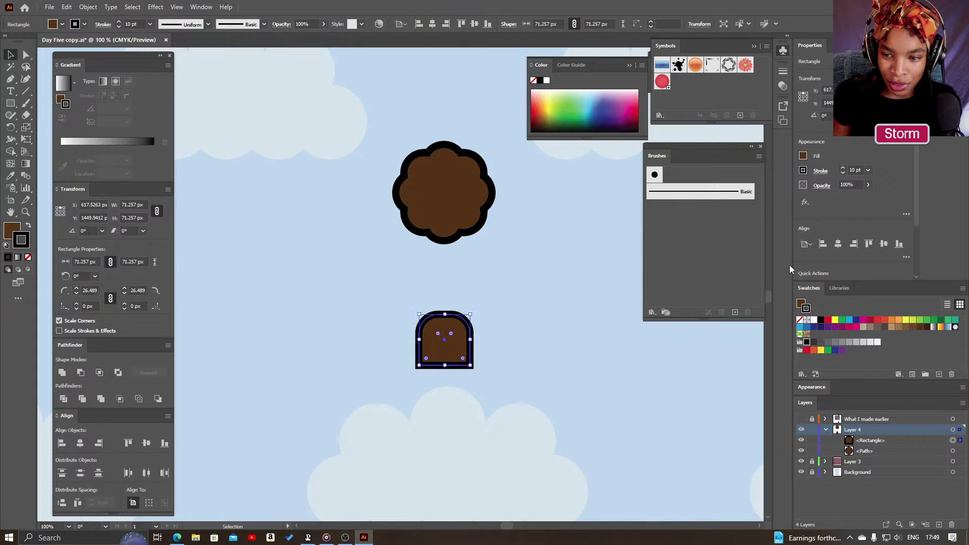
- Try the light blue-grey library colour as the fill of the round-topped square
{"action": "left_click", "coordinate": [839, 288]}
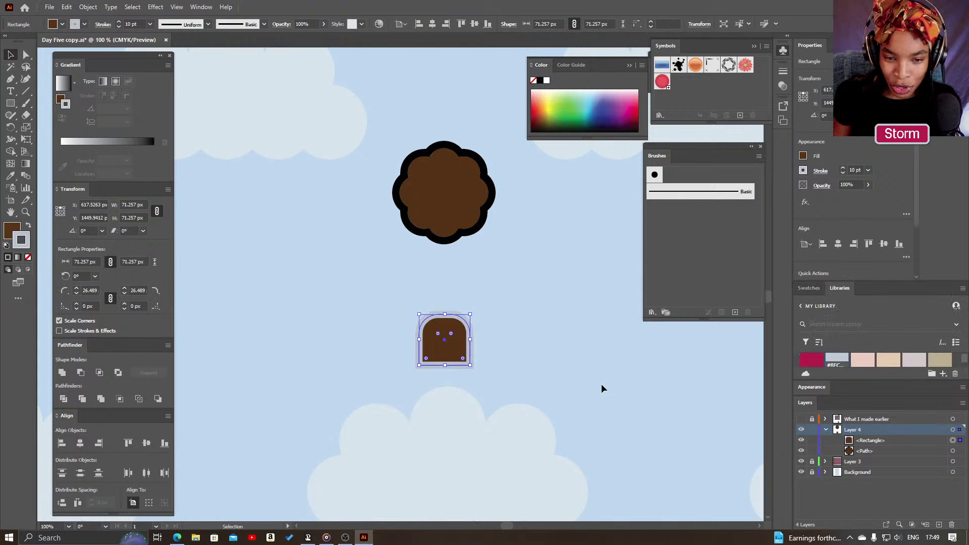
{"action": "left_click", "coordinate": [283, 308]}
{"action": "left_click", "coordinate": [444, 338]}
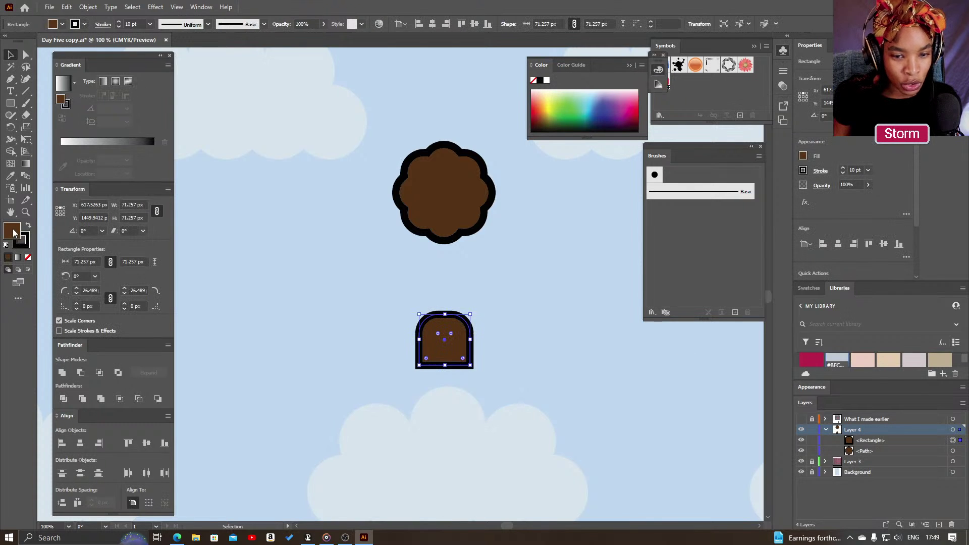
{"action": "left_click", "coordinate": [833, 361]}
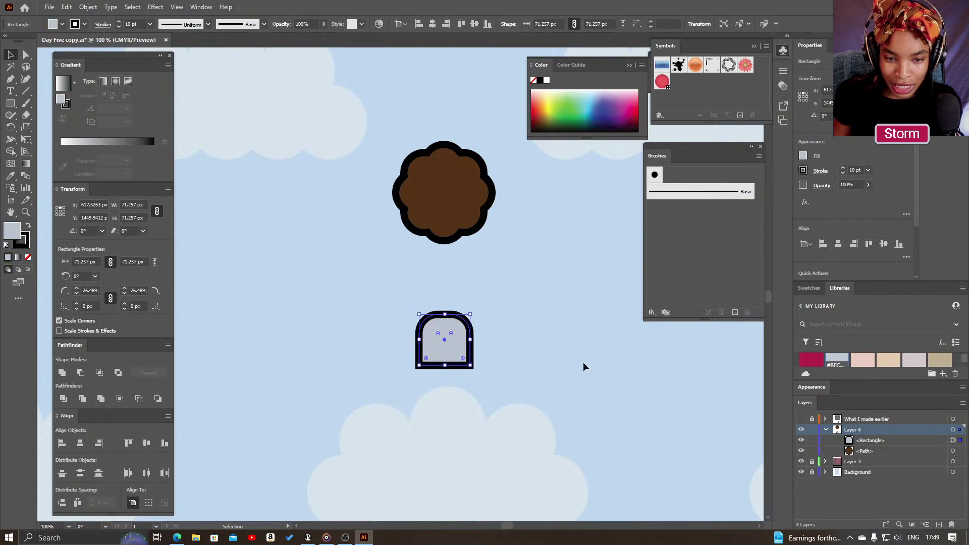
{"action": "left_click", "coordinate": [583, 362]}
- Move the round-topped square up to overlap the flower's lower edge and fill it with the tan library colour
{"action": "left_click_drag", "start_coordinate": [467, 323], "coordinate": [468, 257]}
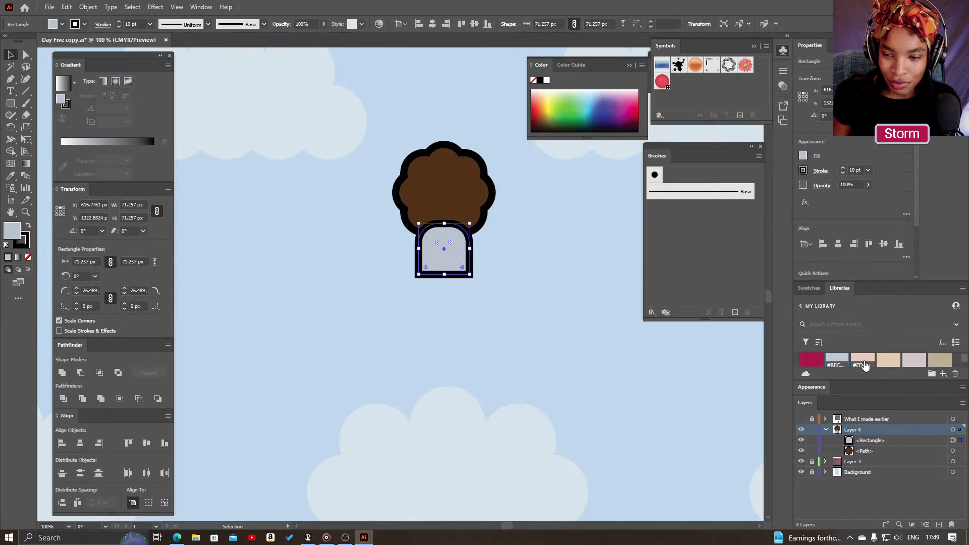
{"action": "left_click", "coordinate": [864, 364]}
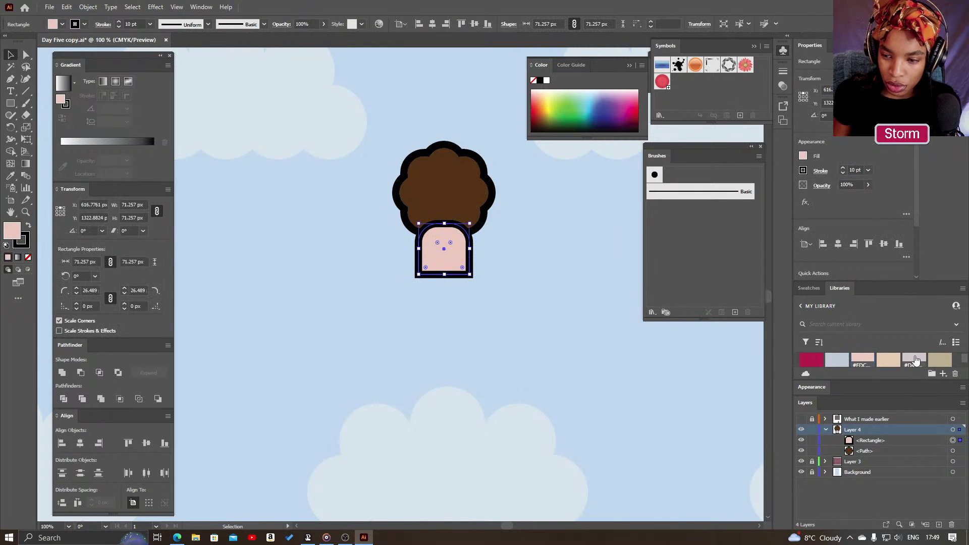
{"action": "left_click", "coordinate": [914, 359]}
{"action": "left_click", "coordinate": [939, 359]}
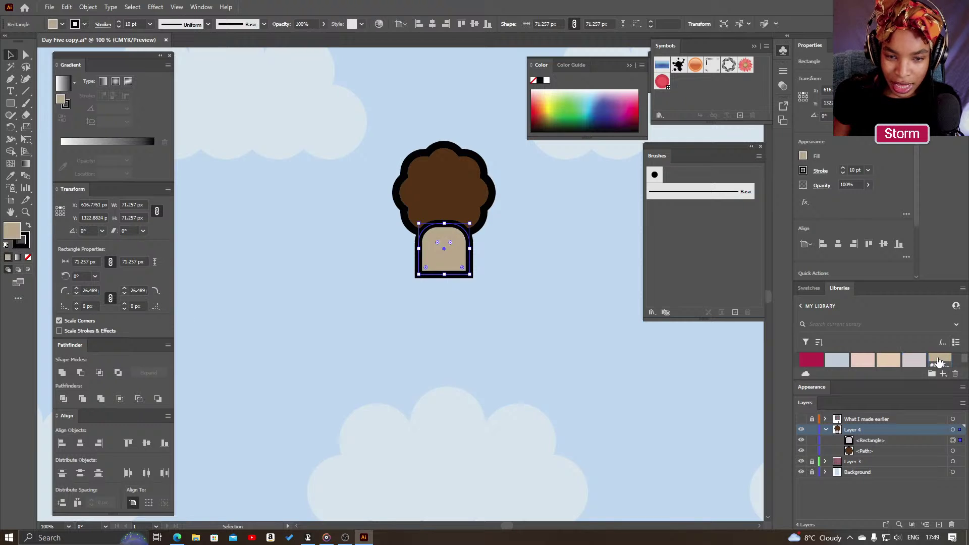
{"action": "left_click", "coordinate": [472, 359]}
- Nudge the tan body shape into place and stack it behind the brown flower shape
{"action": "left_click_drag", "start_coordinate": [463, 264], "coordinate": [464, 265]}
{"action": "left_click_drag", "start_coordinate": [864, 441], "coordinate": [864, 455]}
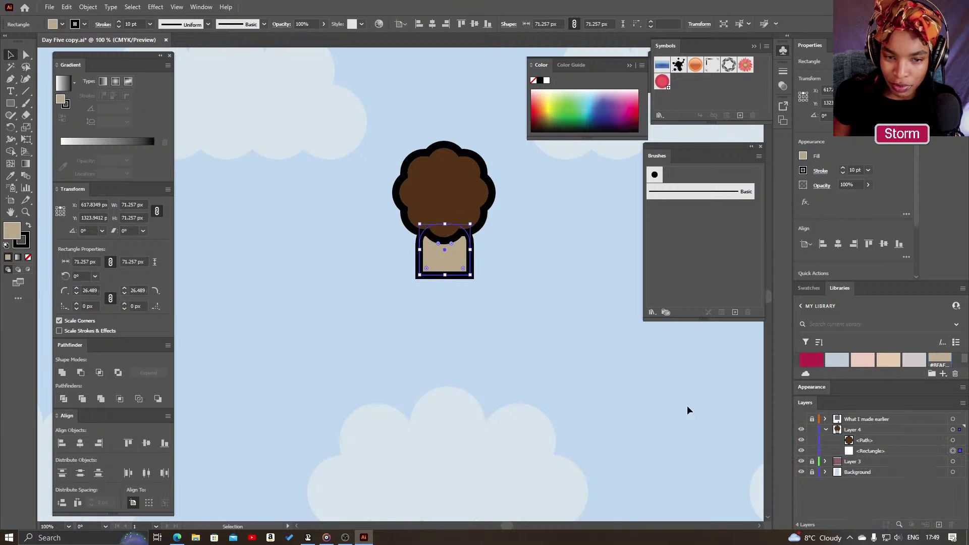
{"action": "left_click", "coordinate": [471, 308]}
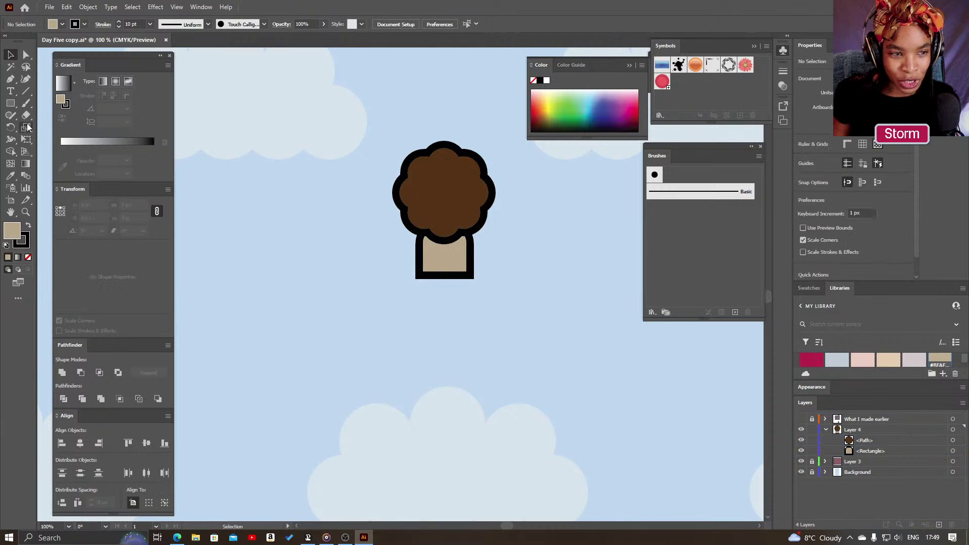
- Draw a rounded rectangle about 29 by 57 px below the tan body and fill it with medium brown as a leg
{"action": "left_click_drag", "start_coordinate": [11, 103], "coordinate": [37, 117]}
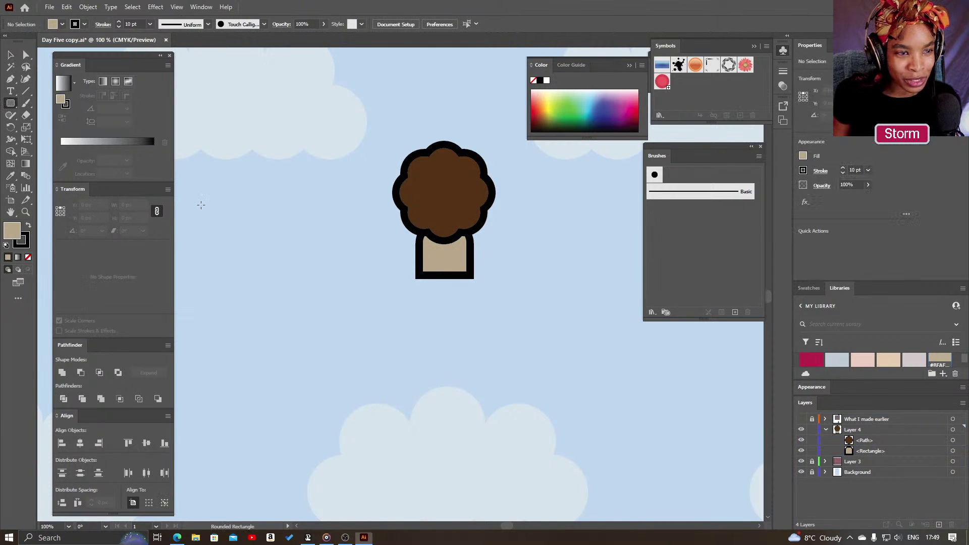
{"action": "left_click_drag", "start_coordinate": [423, 309], "coordinate": [445, 348]}
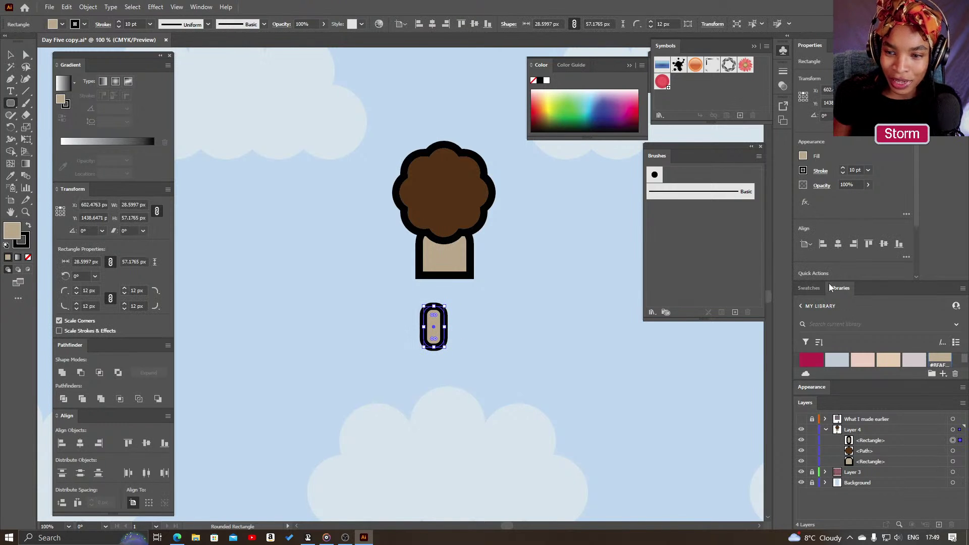
{"action": "left_click", "coordinate": [815, 290]}
{"action": "left_click", "coordinate": [899, 328]}
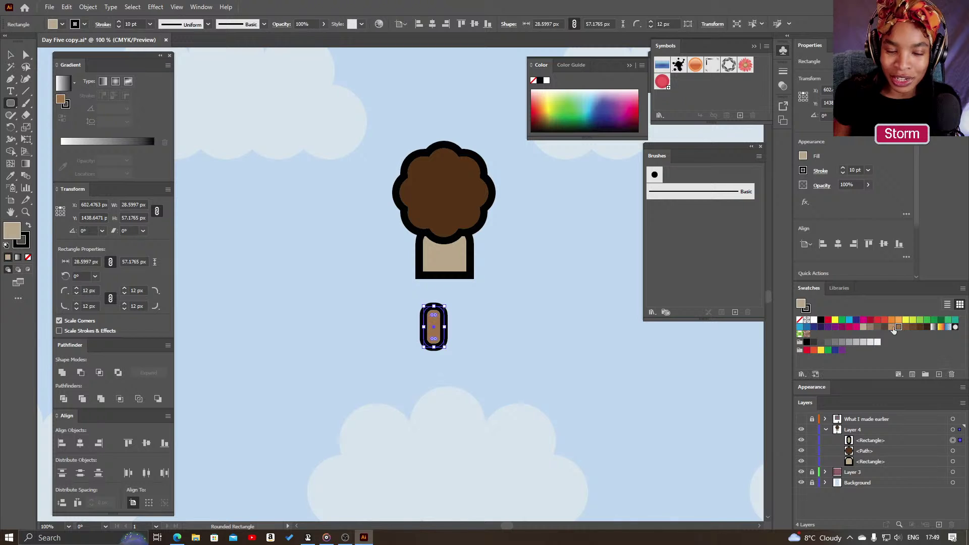
{"action": "left_click", "coordinate": [905, 327]}
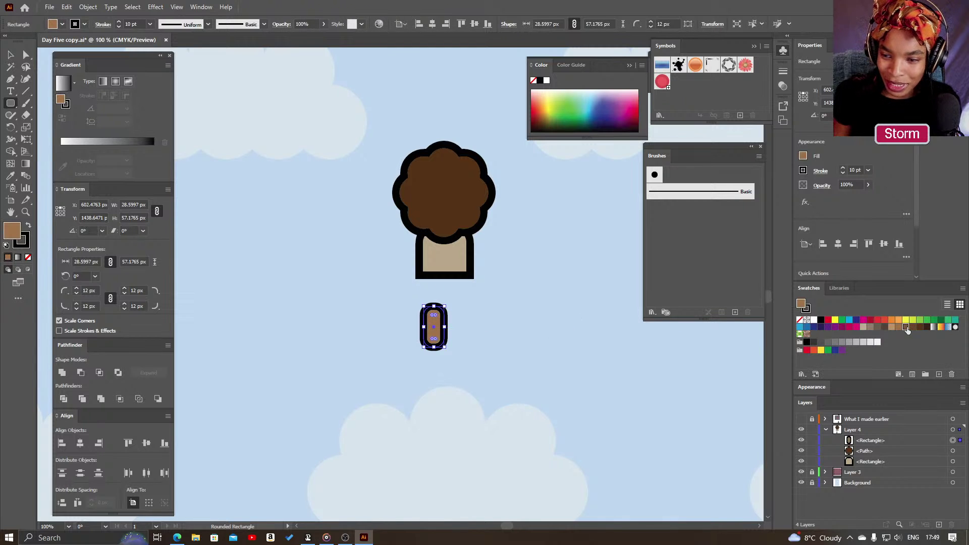
{"action": "key", "text": "v"}
{"action": "left_click", "coordinate": [480, 359]}
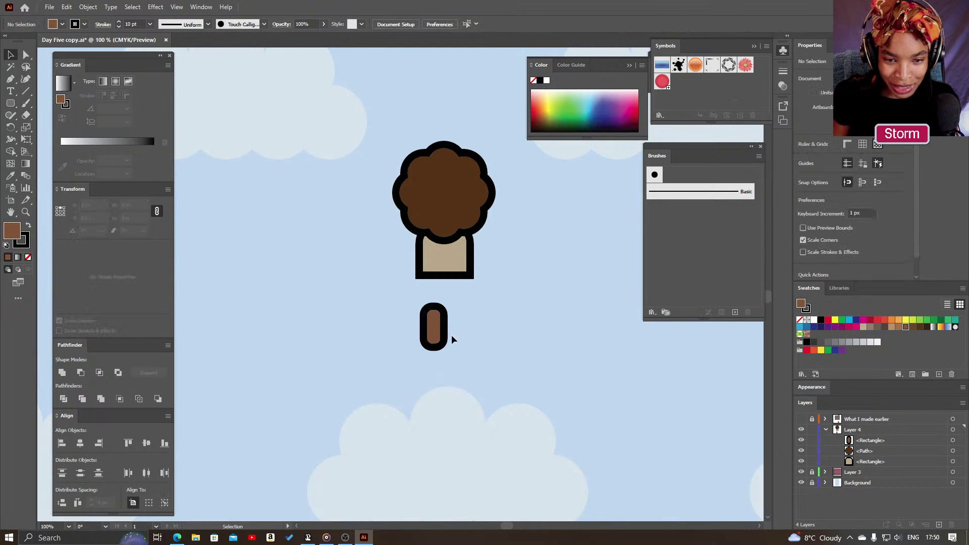
- Place two copies of the brown leg side by side under the tan body and stack them behind the body and hair
{"action": "mouse_move", "coordinate": [442, 318]}
{"action": "left_mouse_down"}
{"action": "mouse_move", "coordinate": [439, 287]}
{"action": "mouse_move", "coordinate": [465, 295]}
{"action": "mouse_move", "coordinate": [418, 297]}
{"action": "mouse_move", "coordinate": [439, 303]}
{"action": "left_mouse_up"}
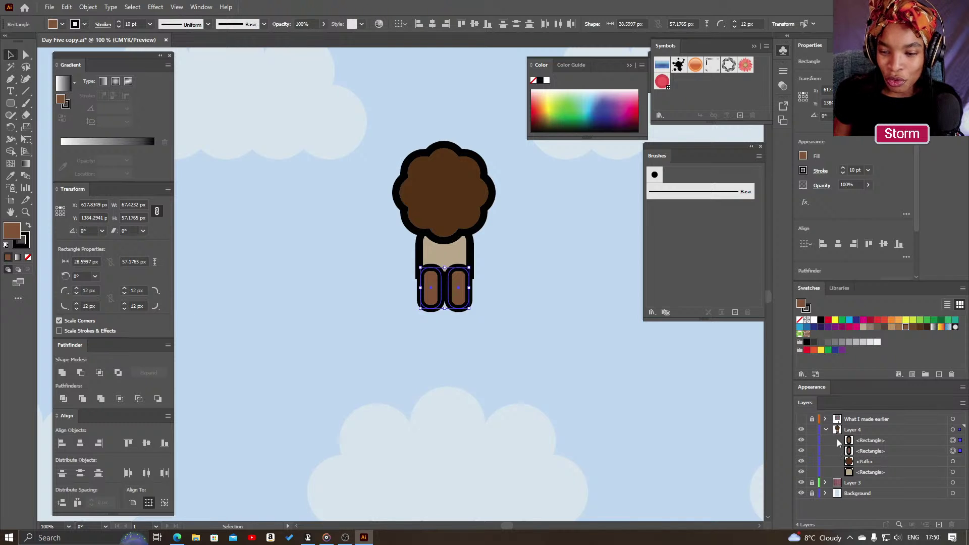
{"action": "left_click", "coordinate": [877, 473]}
{"action": "left_click", "coordinate": [877, 463], "text": "shift"}
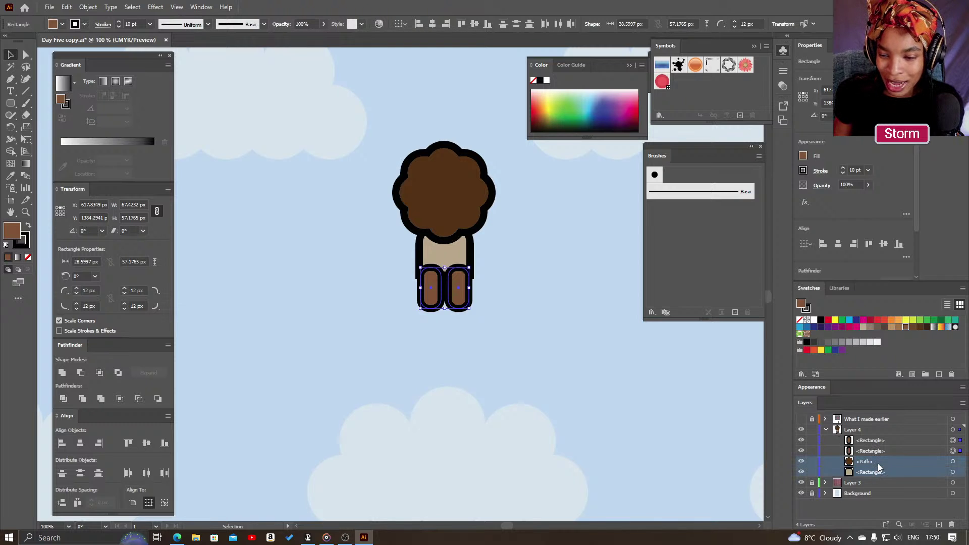
{"action": "left_click_drag", "start_coordinate": [878, 440], "coordinate": [878, 436]}
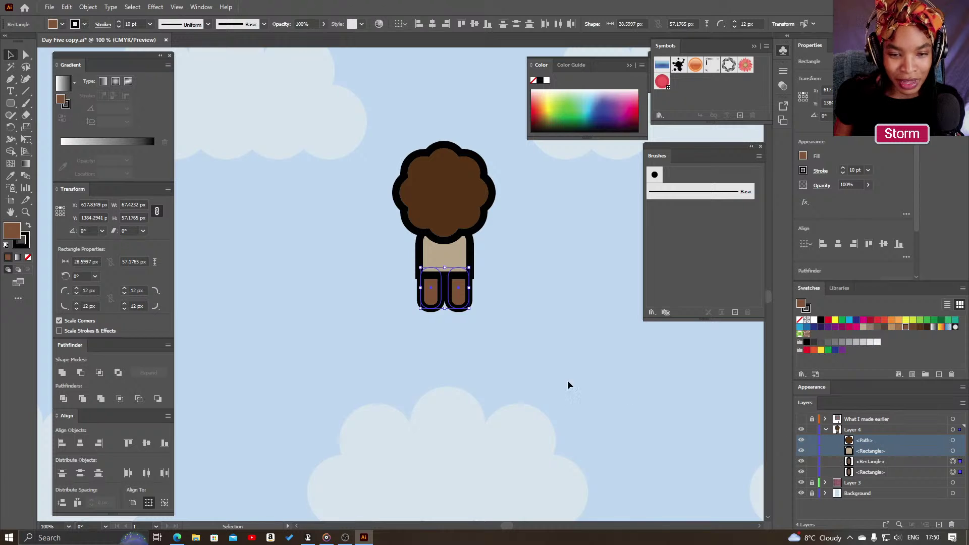
{"action": "left_click", "coordinate": [513, 361]}
{"action": "key", "text": "z"}
{"action": "left_click", "coordinate": [490, 358], "text": "alt"}
{"action": "left_click", "coordinate": [491, 358], "text": "alt"}
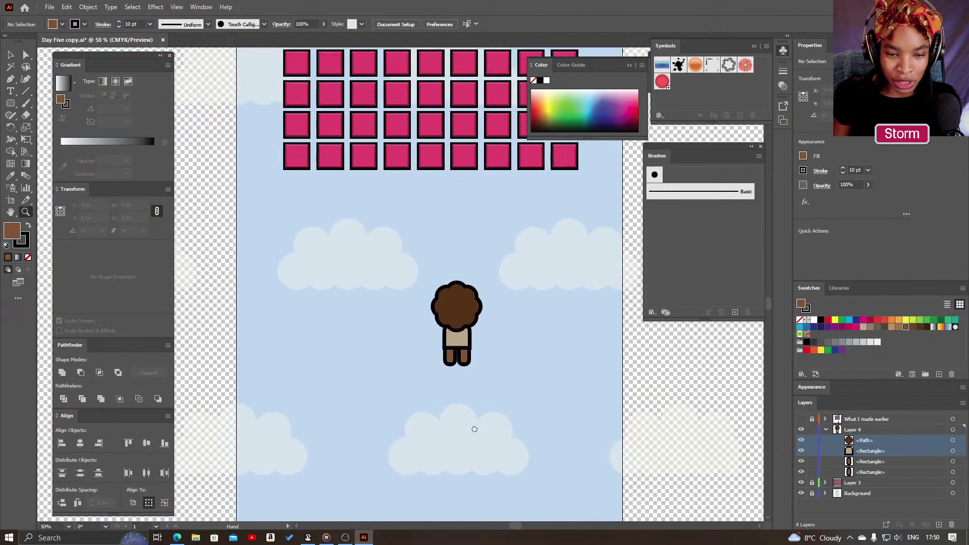
- Select the whole curly-haired figure and move it down and slightly left, toward the cloud below
{"action": "left_click_drag", "start_coordinate": [324, 263], "coordinate": [490, 419]}
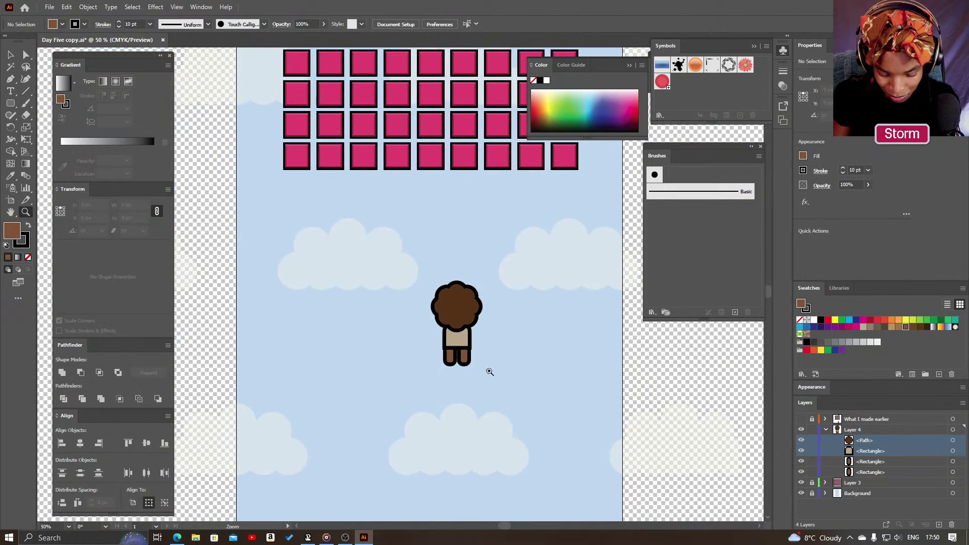
{"action": "key", "text": "v"}
{"action": "left_click_drag", "start_coordinate": [516, 384], "coordinate": [406, 286]}
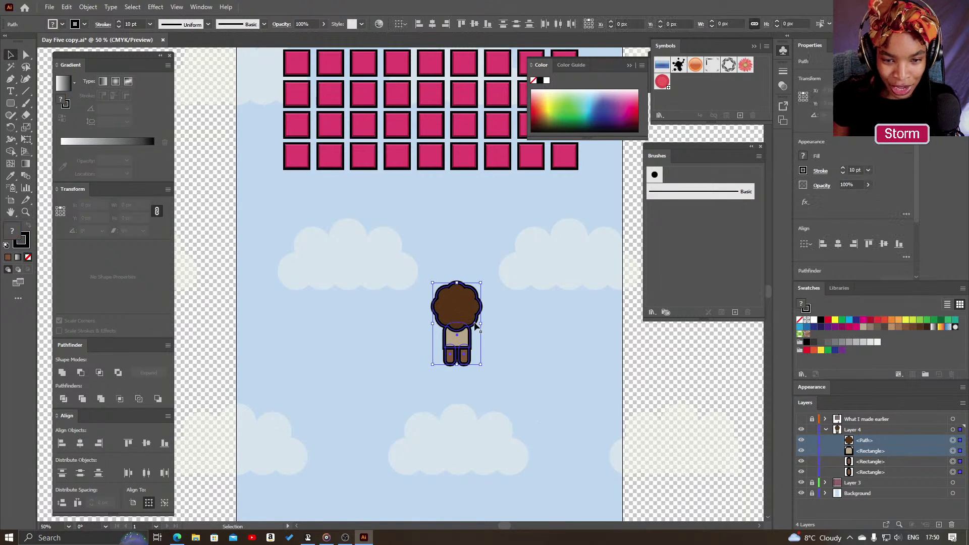
{"action": "left_click_drag", "start_coordinate": [467, 308], "coordinate": [453, 346]}
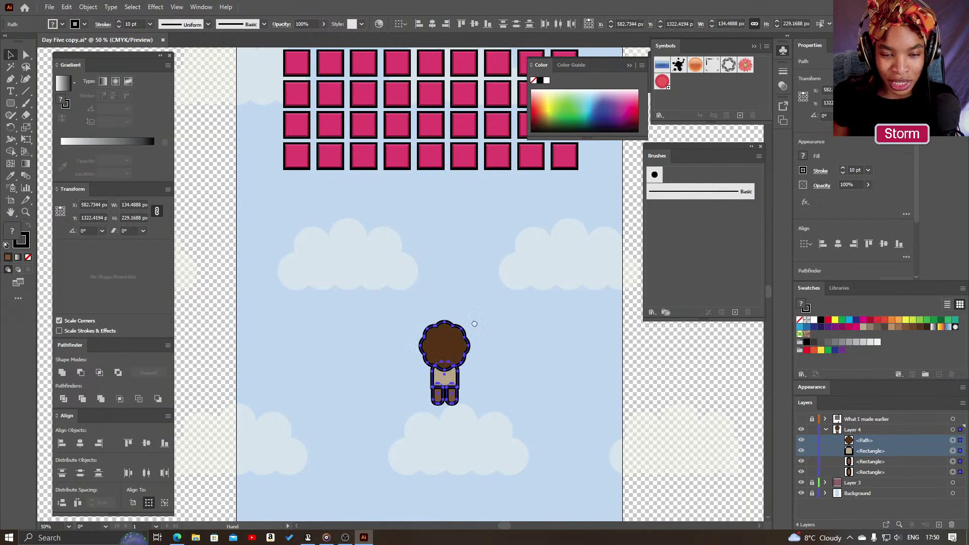
{"action": "scroll", "coordinate": [313, 282], "scroll_direction": "up", "scroll_amount": 2}
- Draw a horizontal line about 205 px long just above the figure's hair
{"action": "left_click", "coordinate": [26, 91]}
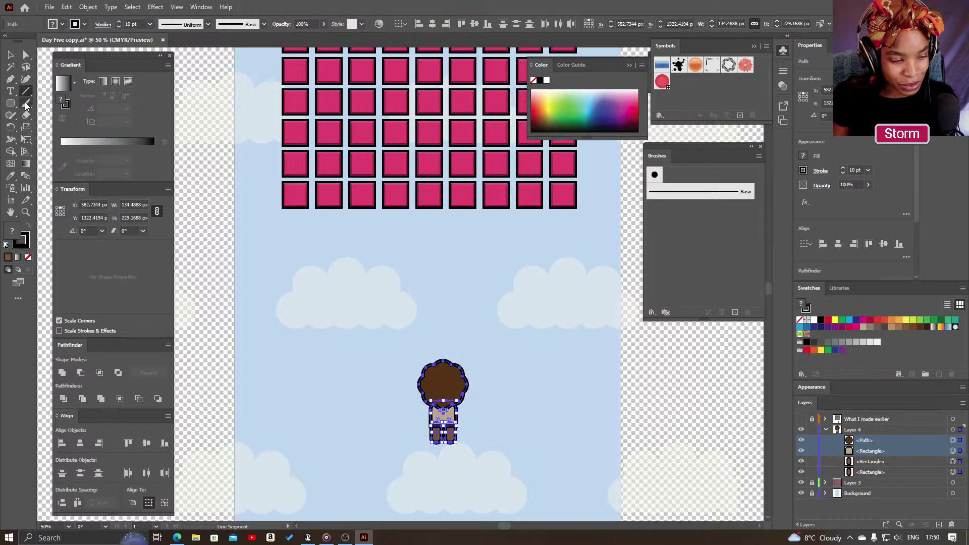
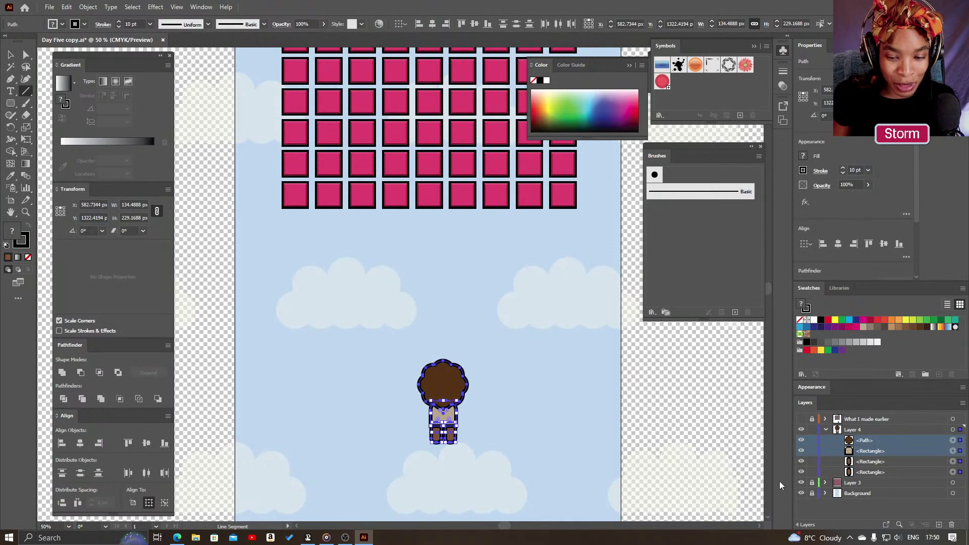
{"action": "left_click", "coordinate": [884, 515]}
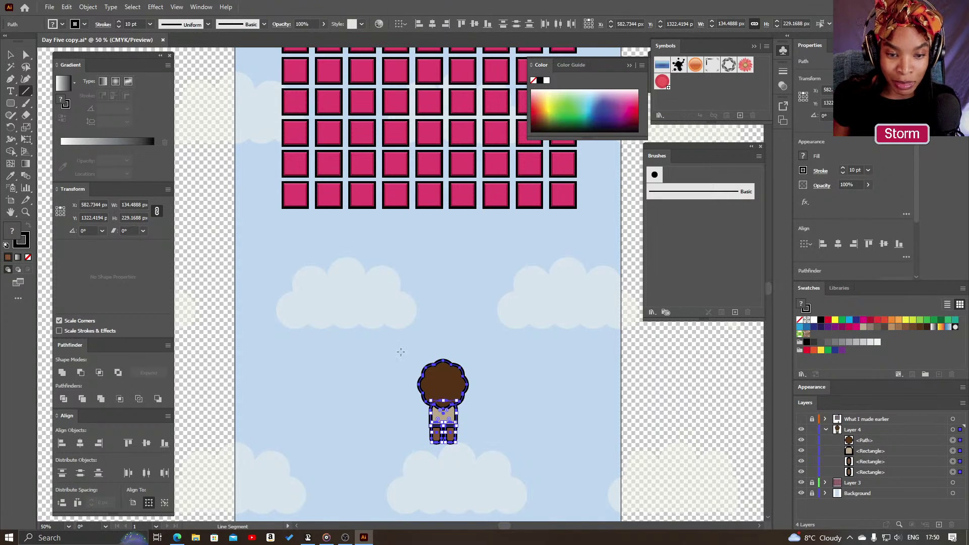
{"action": "left_click_drag", "start_coordinate": [402, 348], "coordinate": [474, 353]}
{"action": "key", "text": "v"}
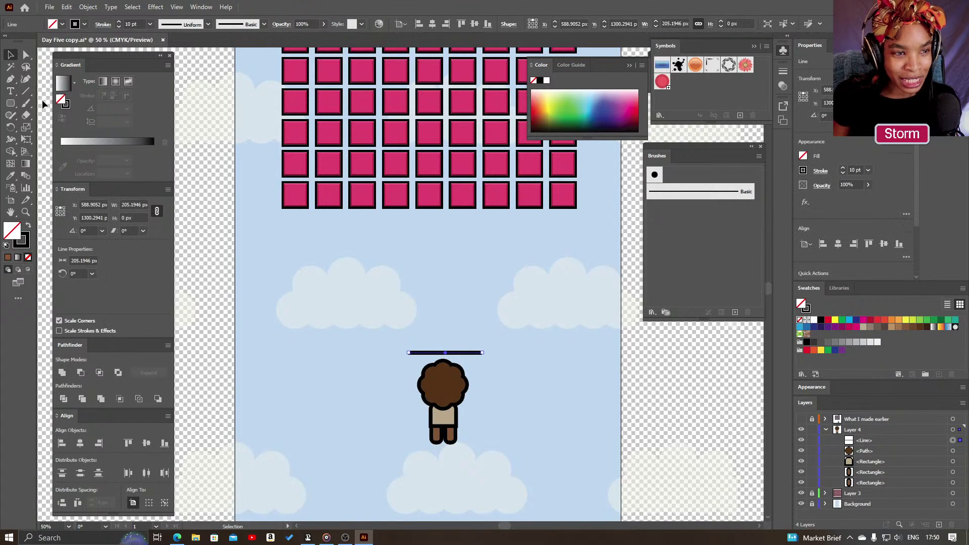
- Draw an unfilled circle about 207 px in diameter above the head, overlapping the horizontal line and the hair
{"action": "left_click", "coordinate": [26, 92]}
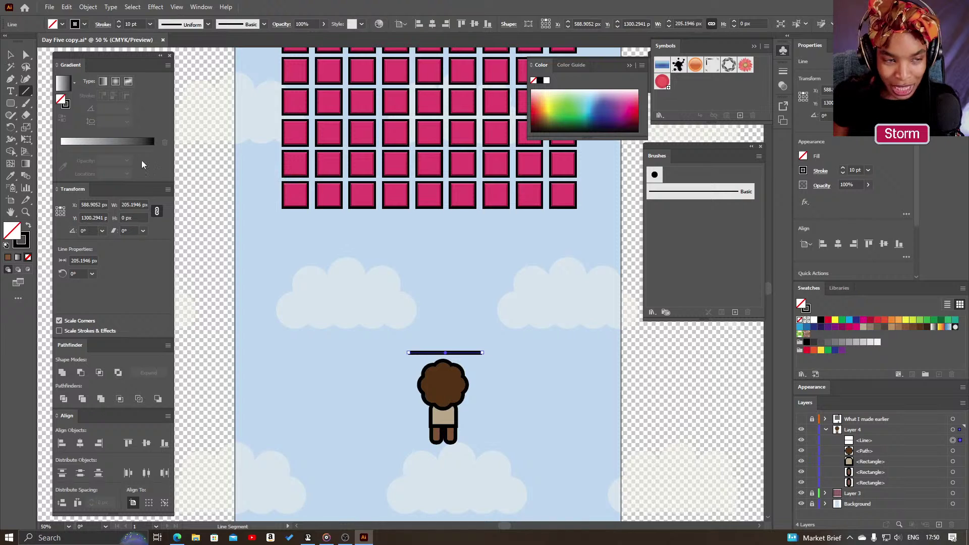
{"action": "left_click", "coordinate": [11, 106]}
{"action": "left_click_drag", "start_coordinate": [11, 104], "coordinate": [60, 127]}
{"action": "mouse_move", "coordinate": [408, 306]}
{"action": "left_mouse_down"}
{"action": "mouse_move", "coordinate": [501, 383]}
{"action": "mouse_move", "coordinate": [481, 381]}
{"action": "mouse_move", "coordinate": [480, 364]}
{"action": "left_mouse_up"}
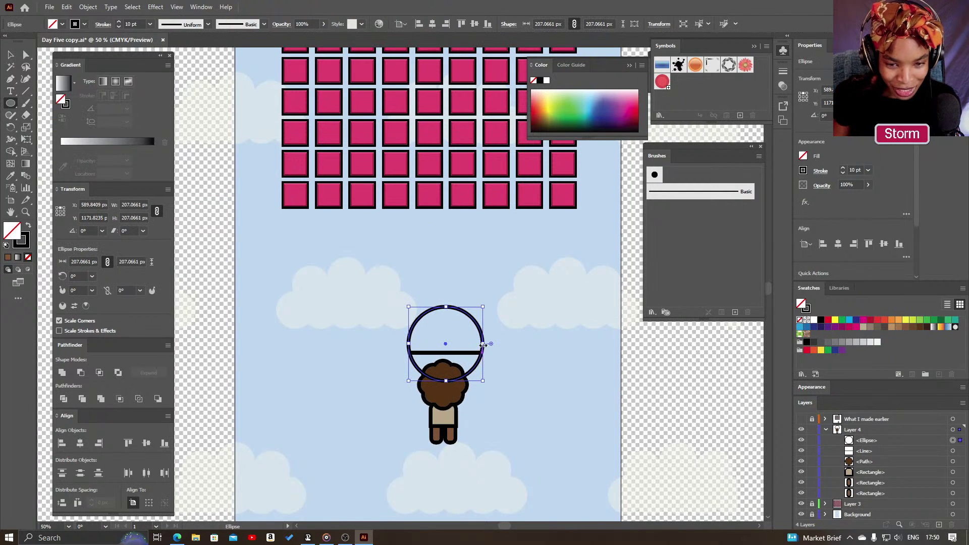
- Cut the circle at its left and right anchor points with the Scissors tool and delete the lower half
{"action": "key", "text": "c"}
{"action": "left_click", "coordinate": [482, 344]}
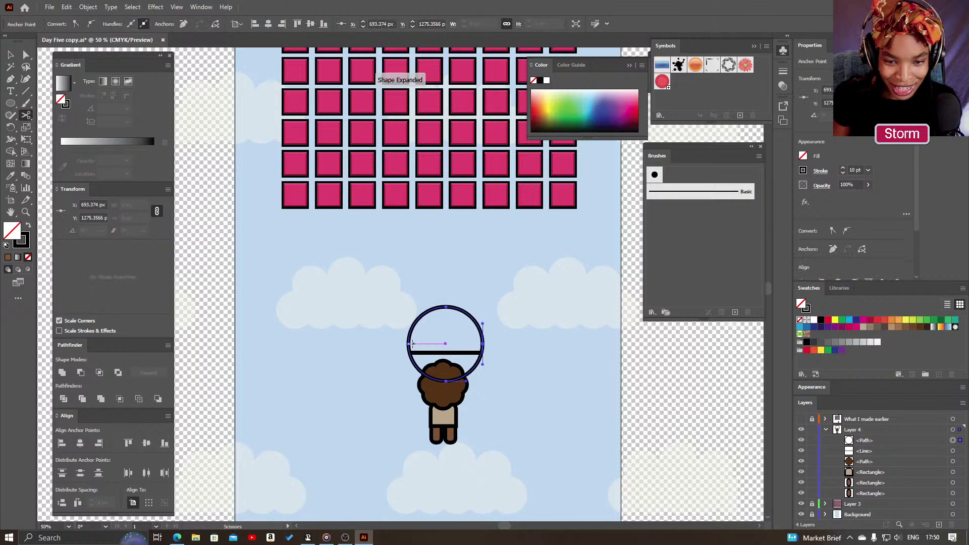
{"action": "left_click", "coordinate": [409, 344]}
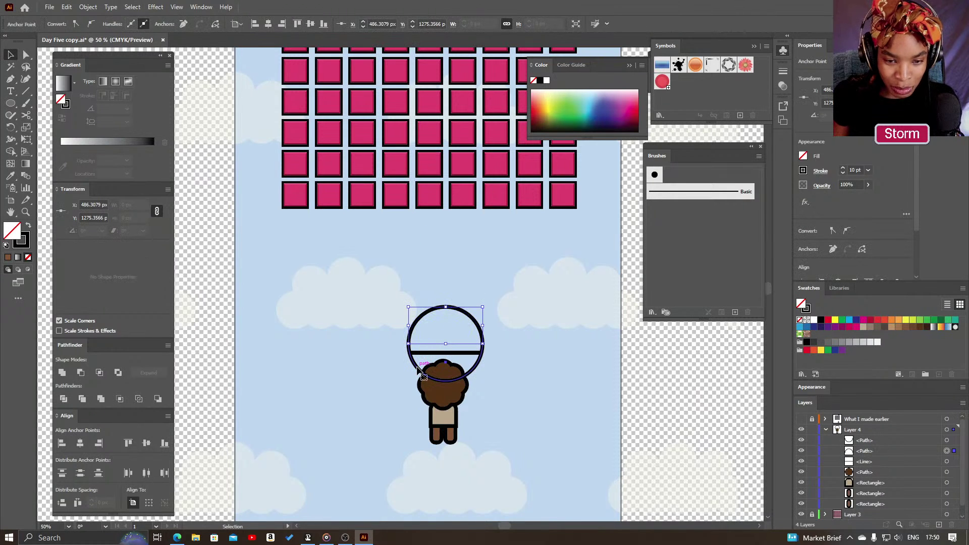
{"action": "key", "text": "v"}
{"action": "left_click", "coordinate": [423, 374]}
{"action": "key", "text": "Delete"}
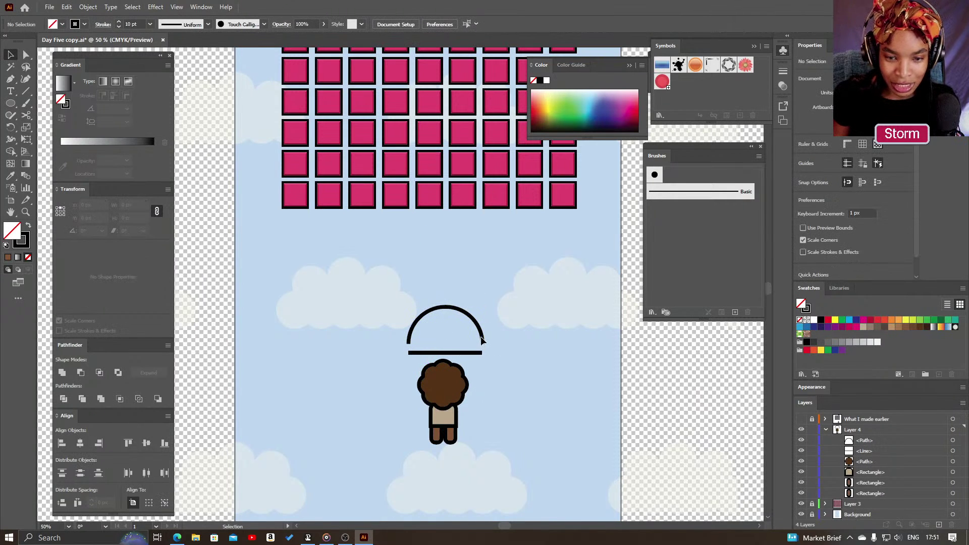
- Try widening the half-circle arc to about 244 px, then undo the resize
{"action": "left_click", "coordinate": [482, 342]}
{"action": "left_click_drag", "start_coordinate": [489, 325], "coordinate": [496, 325]}
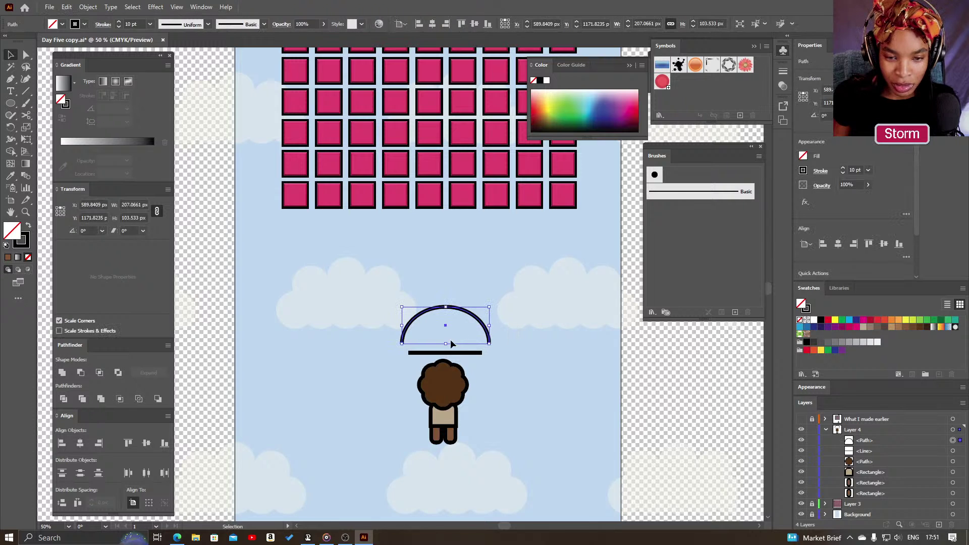
{"action": "left_click_drag", "start_coordinate": [447, 344], "coordinate": [448, 348]}
{"action": "key", "text": "ctrl+z"}
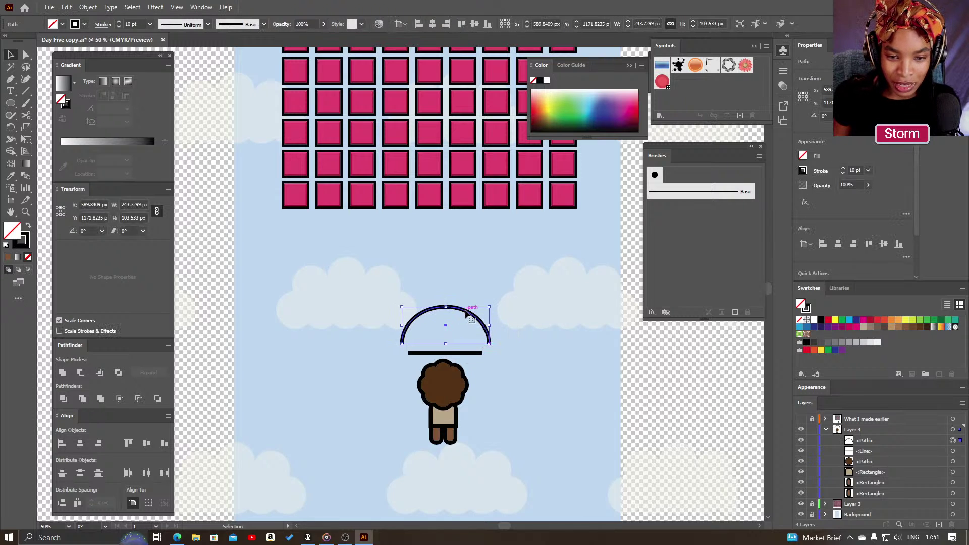
{"action": "key", "text": "a"}
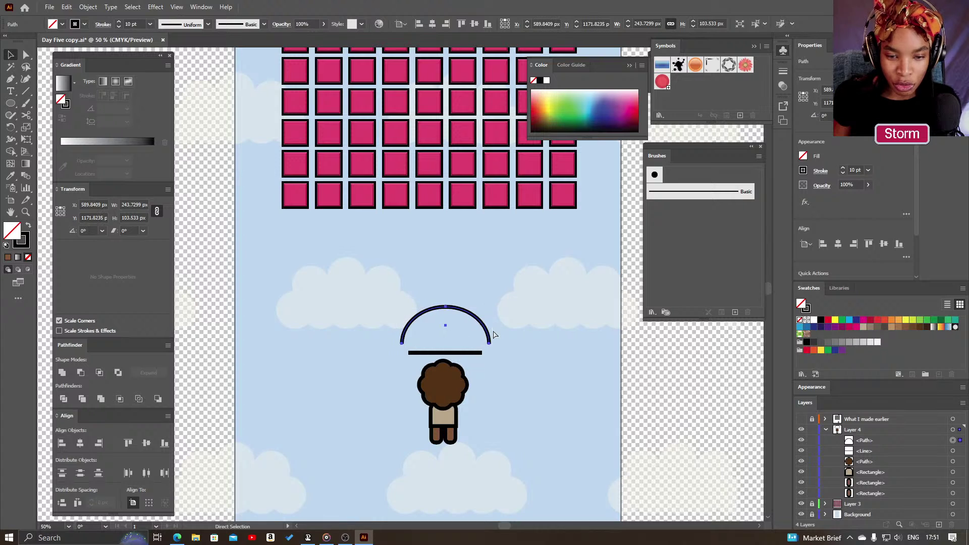
{"action": "key", "text": "ctrl+z"}
- Stretch the arc to about 117 px tall and move it down so it crosses the horizontal line
{"action": "key", "text": "v"}
{"action": "left_click_drag", "start_coordinate": [447, 343], "coordinate": [446, 350]}
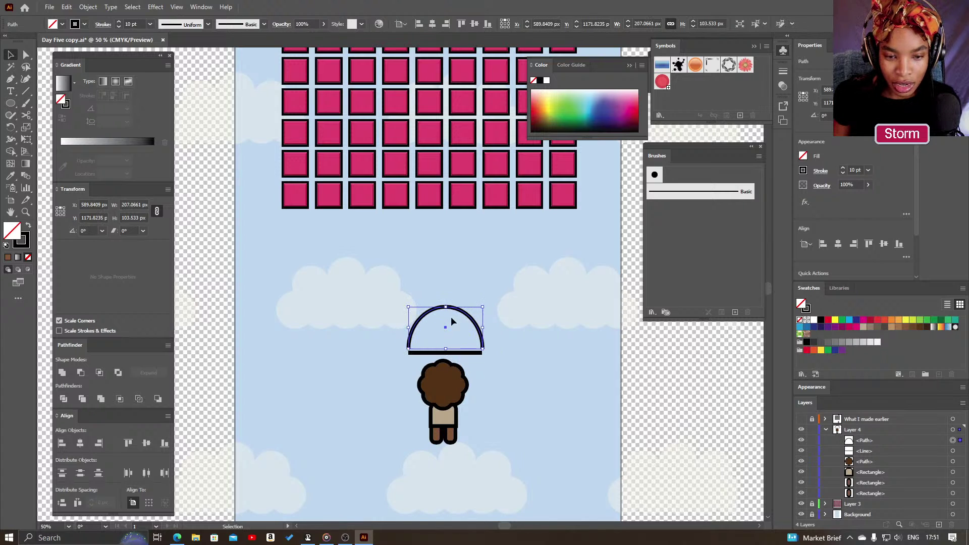
{"action": "left_click_drag", "start_coordinate": [452, 312], "coordinate": [453, 329]}
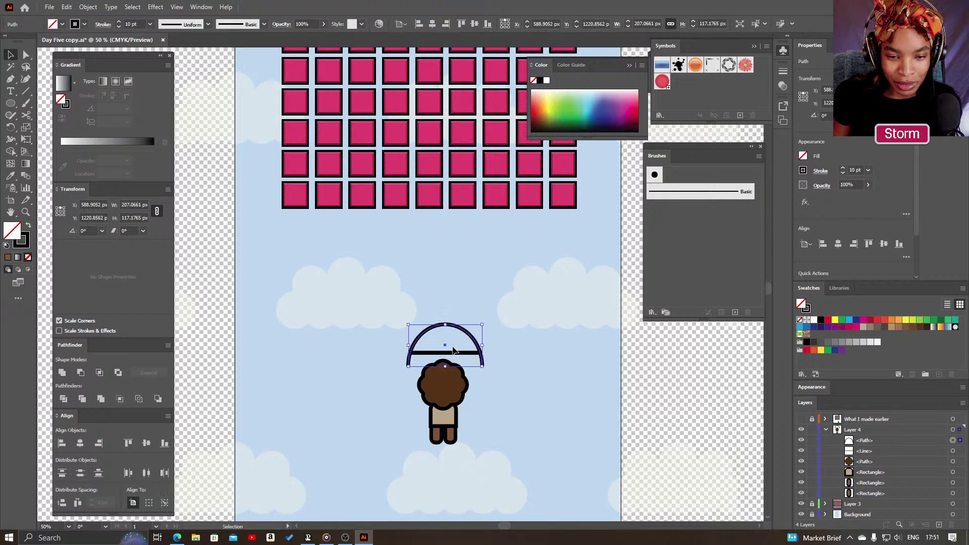
- Give both the arc and the horizontal line round stroke caps
{"action": "left_click", "coordinate": [103, 25]}
{"action": "left_click", "coordinate": [50, 49]}
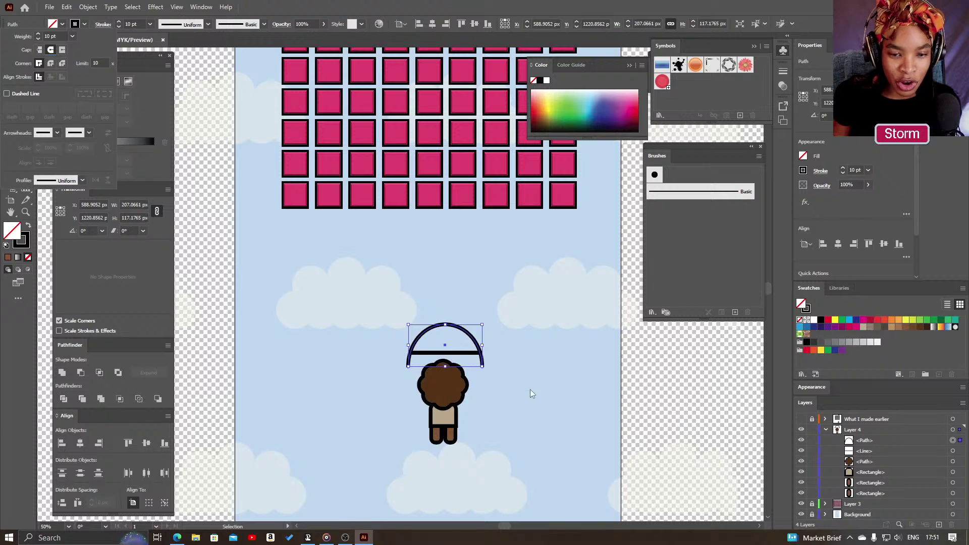
{"action": "key", "text": "z"}
{"action": "key", "text": "v"}
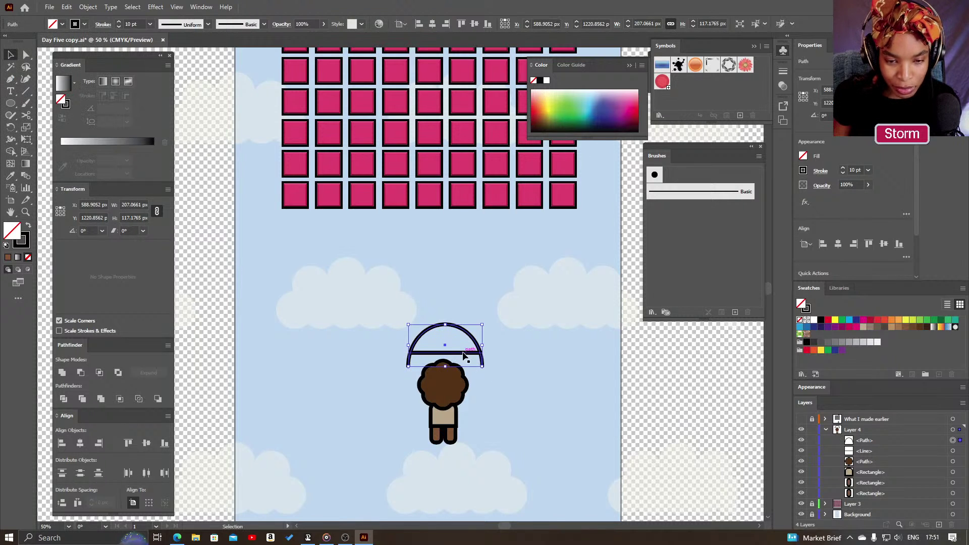
{"action": "left_click", "coordinate": [462, 352]}
{"action": "left_click", "coordinate": [104, 27]}
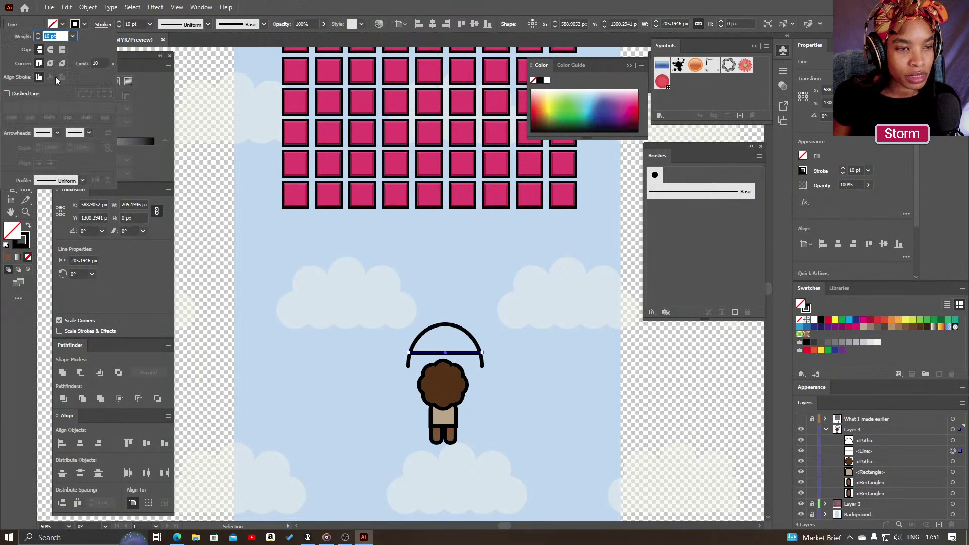
{"action": "left_click", "coordinate": [50, 50]}
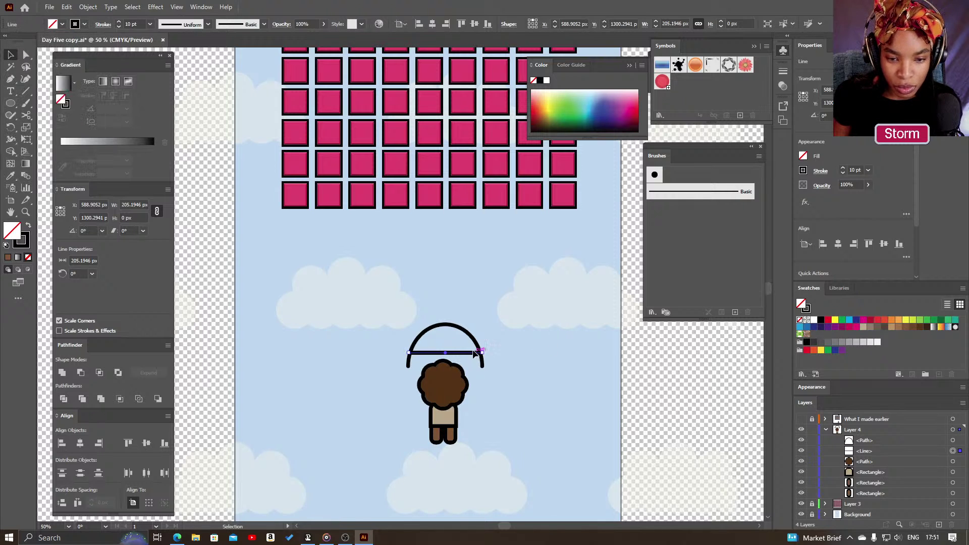
{"action": "left_click", "coordinate": [573, 359]}
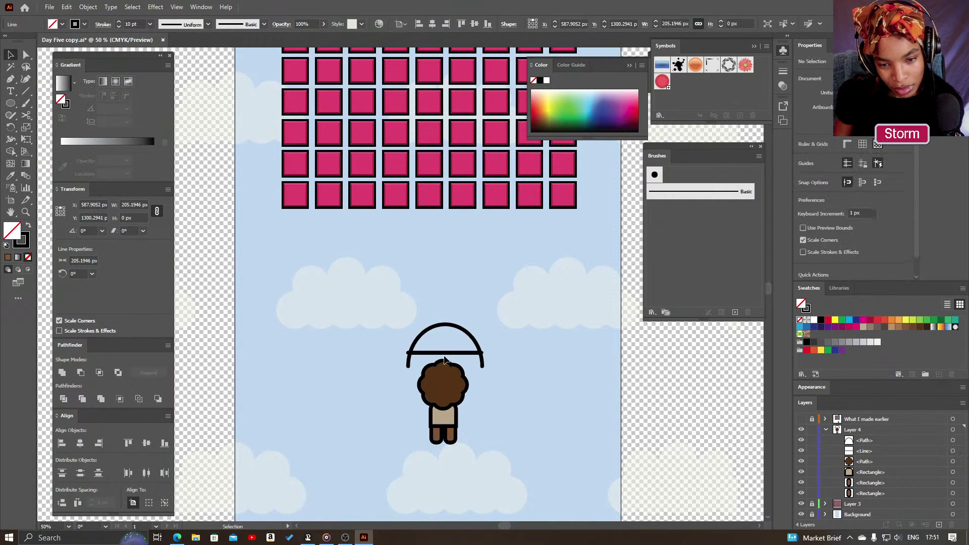
- Lower the top of the arc so it is about 96 px tall
{"action": "left_click", "coordinate": [414, 348]}
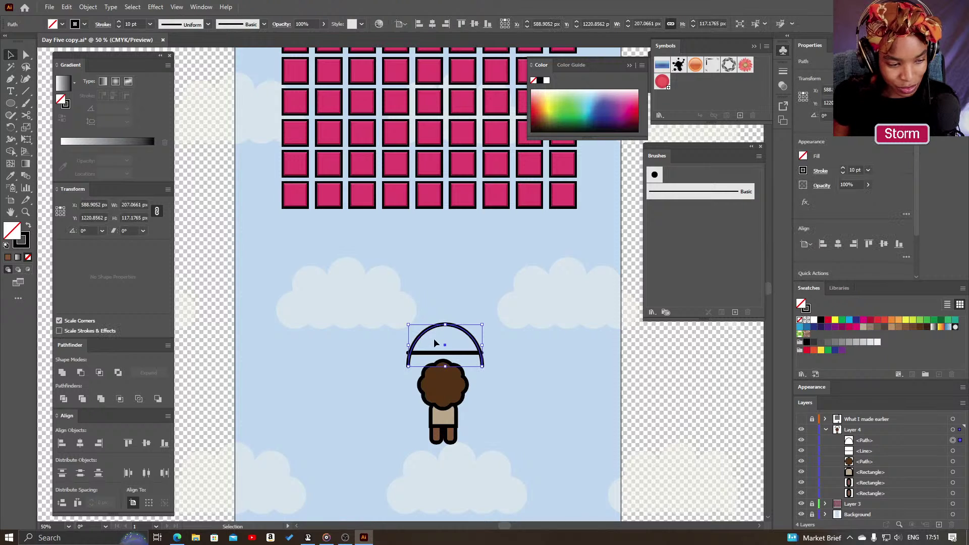
{"action": "left_click_drag", "start_coordinate": [444, 324], "coordinate": [447, 332]}
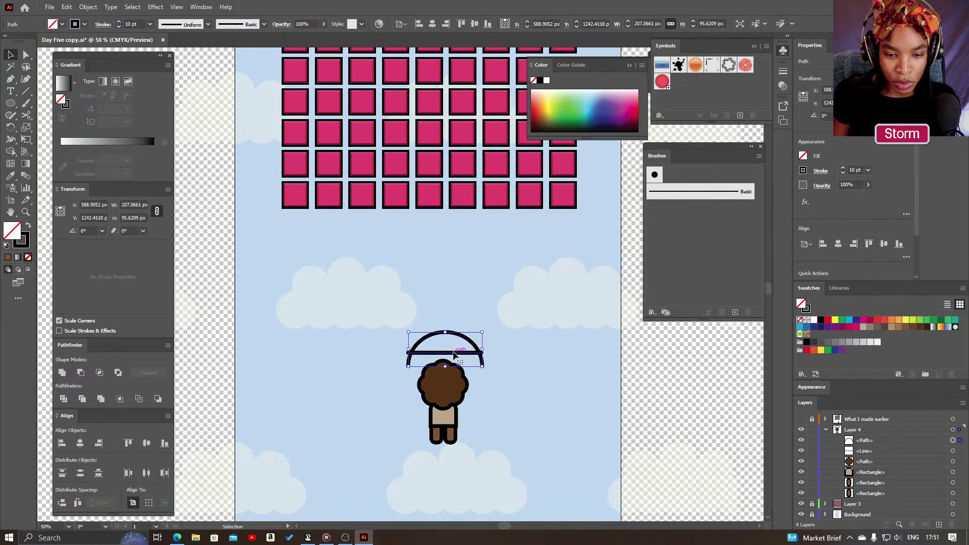
{"action": "left_click", "coordinate": [478, 352]}
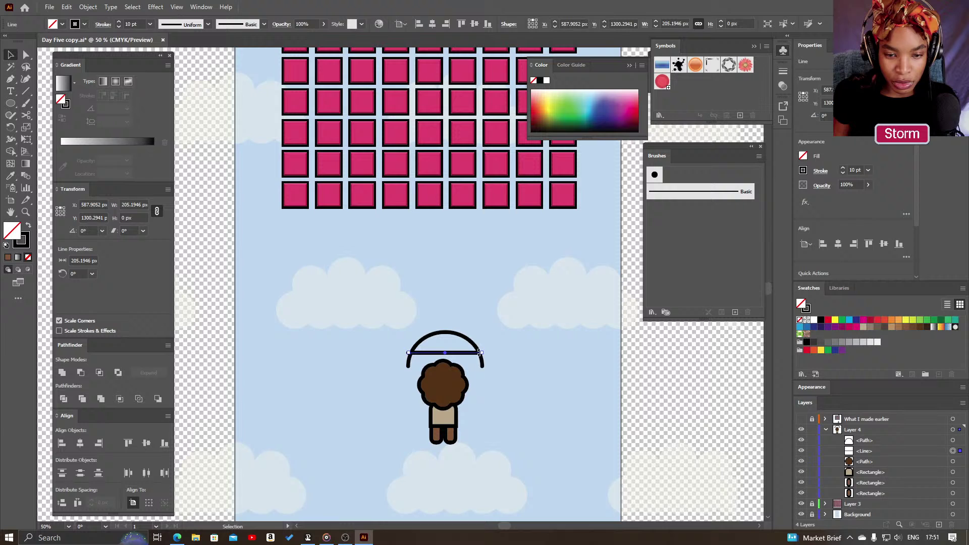
{"action": "left_click", "coordinate": [518, 362]}
- Pull the horizontal line's left end point inward so the line is about 178 px long
{"action": "left_click", "coordinate": [418, 353]}
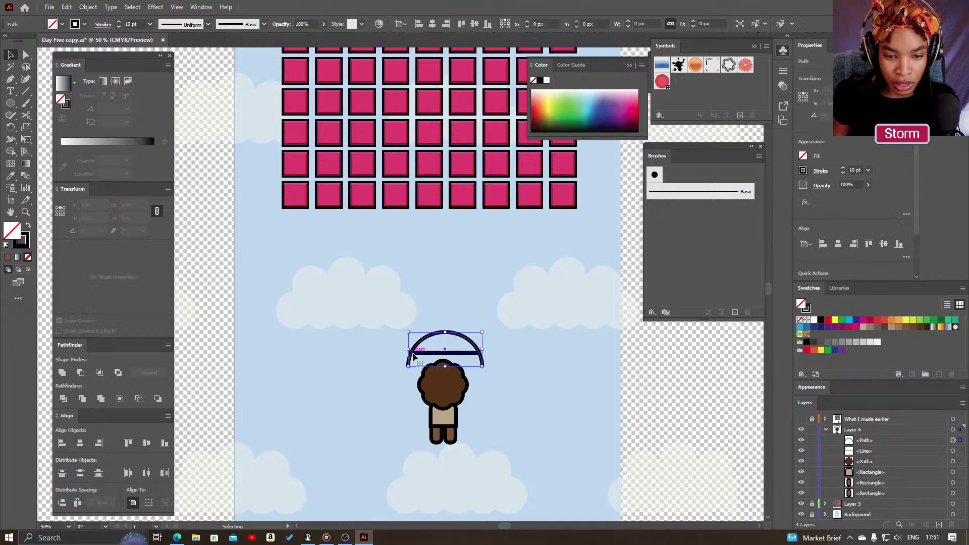
{"action": "key", "text": "a"}
{"action": "left_click", "coordinate": [412, 353]}
{"action": "left_click_drag", "start_coordinate": [412, 354], "coordinate": [416, 353]}
- Shift the shortened line slightly left so its left end meets the arc
{"action": "key", "text": "z"}
{"action": "left_click", "coordinate": [538, 371]}
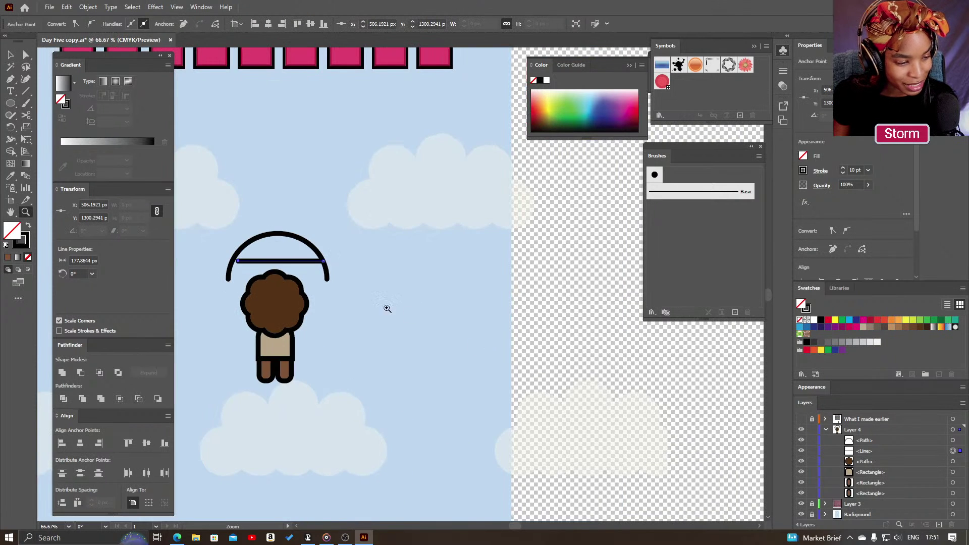
{"action": "left_click_drag", "start_coordinate": [385, 309], "coordinate": [503, 426]}
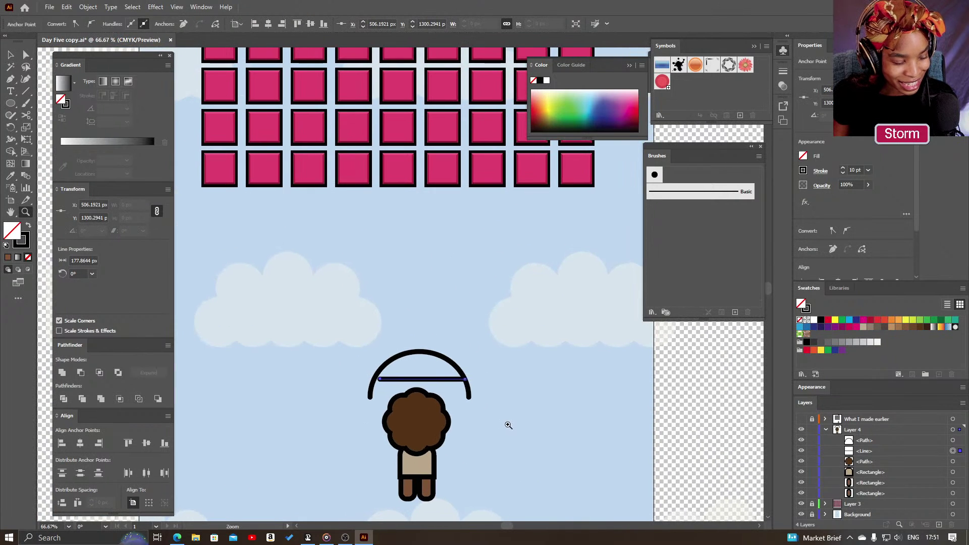
{"action": "key", "text": "v"}
{"action": "left_click", "coordinate": [444, 389]}
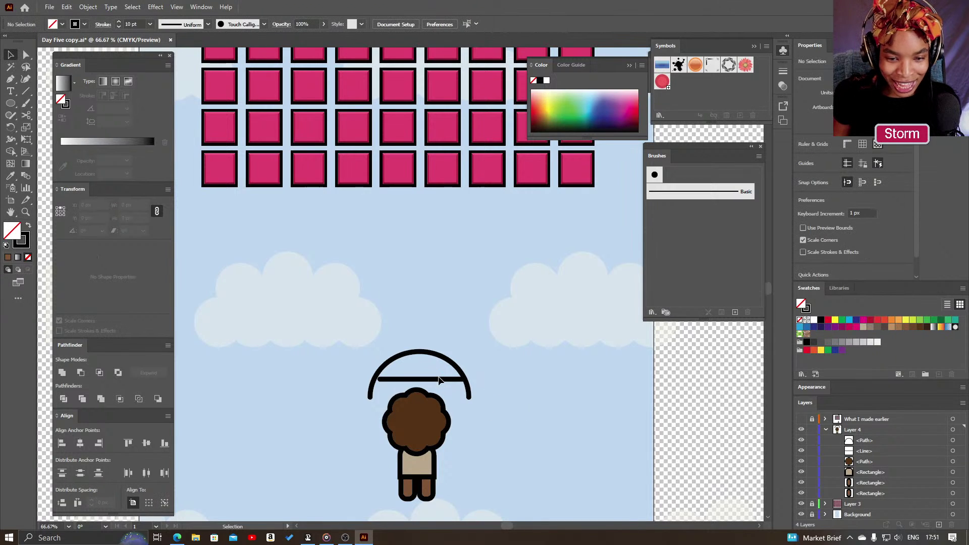
{"action": "left_click_drag", "start_coordinate": [437, 379], "coordinate": [435, 379]}
{"action": "left_click", "coordinate": [526, 378]}
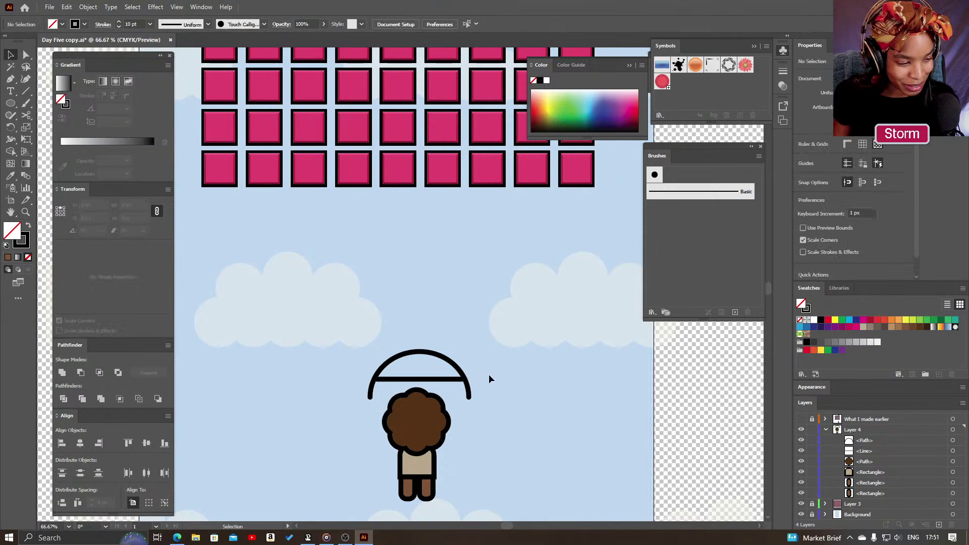
- Reduce the arc's height to about 86 px and extend the line's right end point to meet the arc
{"action": "left_click", "coordinate": [467, 397]}
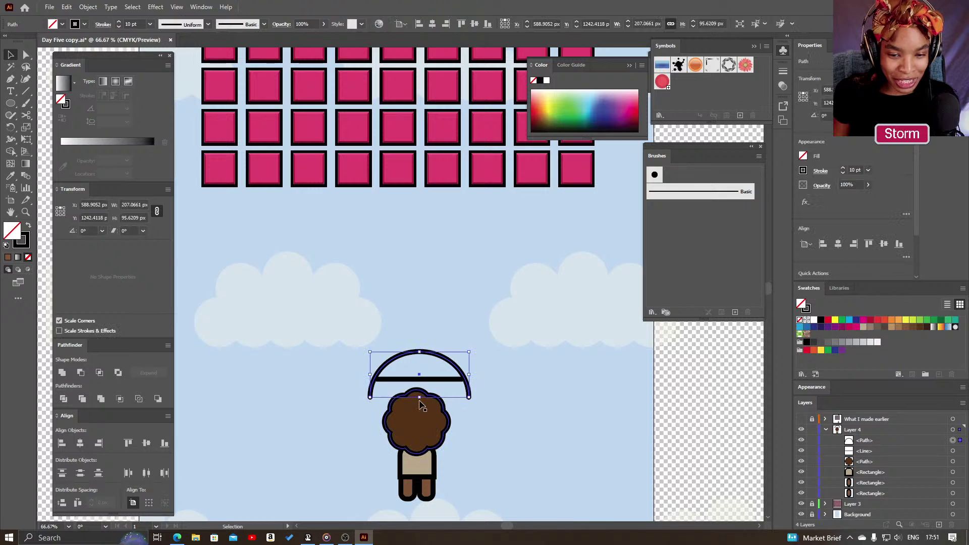
{"action": "left_click", "coordinate": [480, 404]}
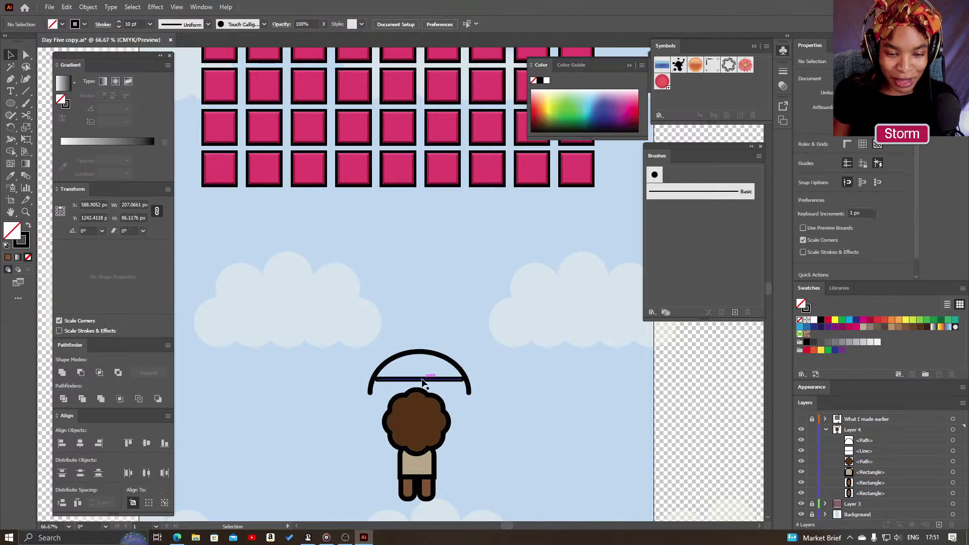
{"action": "left_click", "coordinate": [438, 379]}
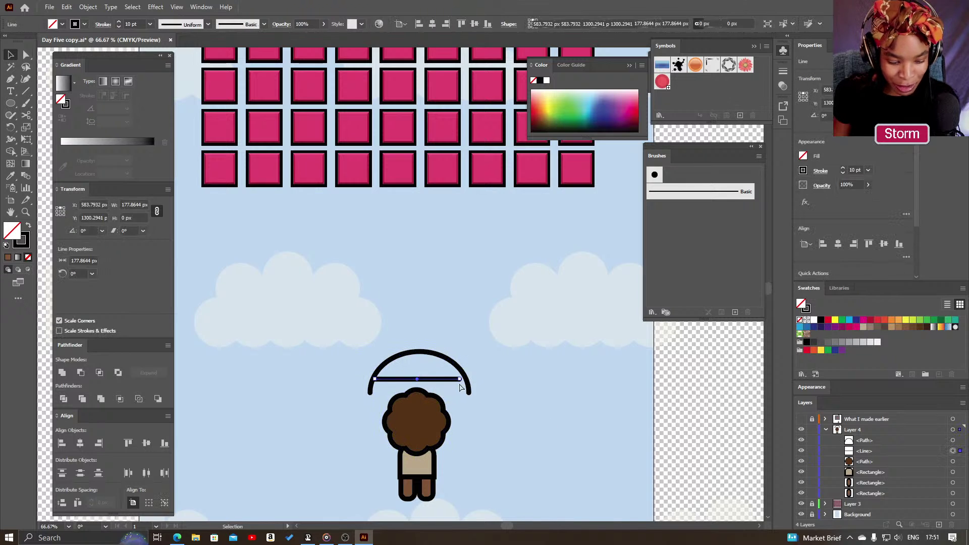
{"action": "key", "text": "a"}
{"action": "left_click_drag", "start_coordinate": [460, 382], "coordinate": [464, 382]}
{"action": "left_click", "coordinate": [535, 403]}
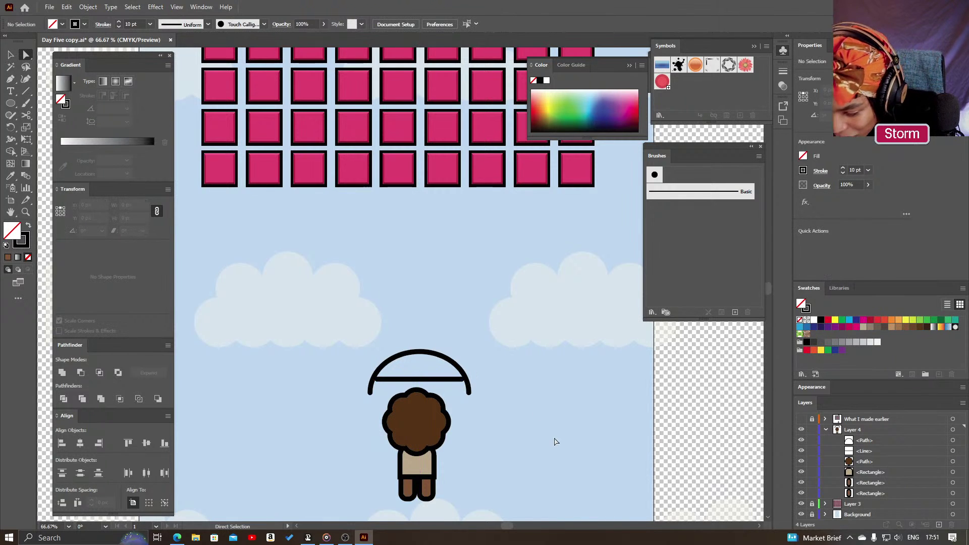
{"action": "key", "text": "z"}
{"action": "left_click", "coordinate": [534, 391], "text": "alt"}
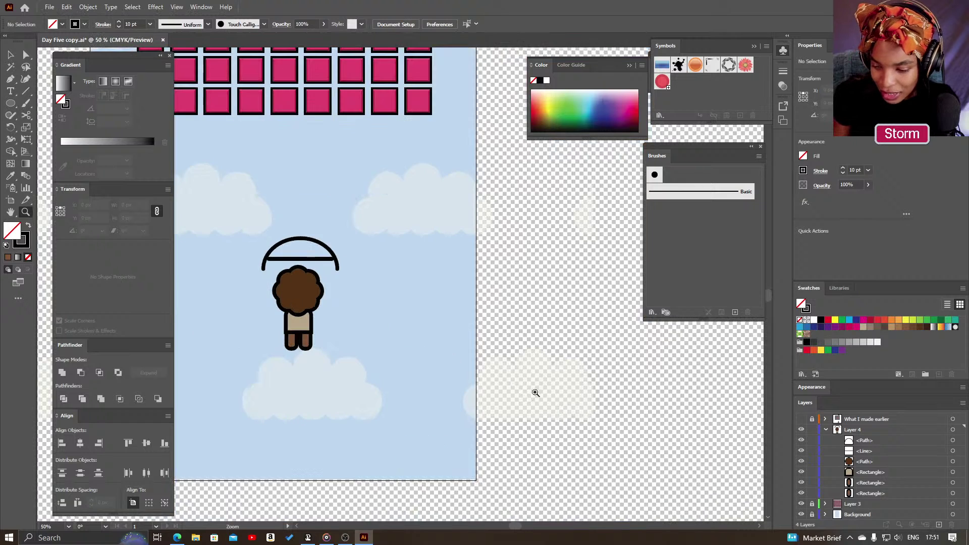
- Draw a vertical line about 90 px long through the centre of the bow, from above the arc to just below the bowstring
{"action": "left_click_drag", "start_coordinate": [484, 404], "coordinate": [545, 470]}
{"action": "key", "text": "v"}
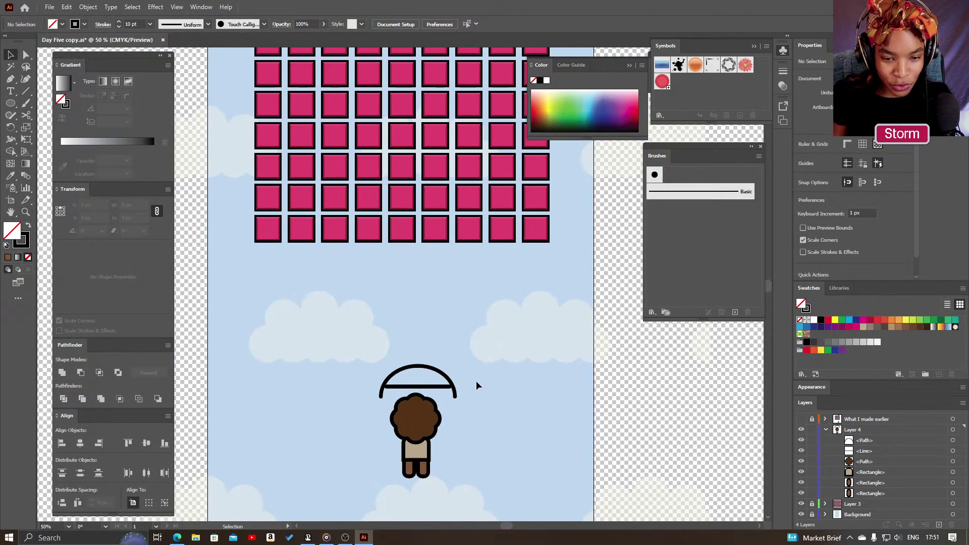
{"action": "left_click", "coordinate": [26, 90]}
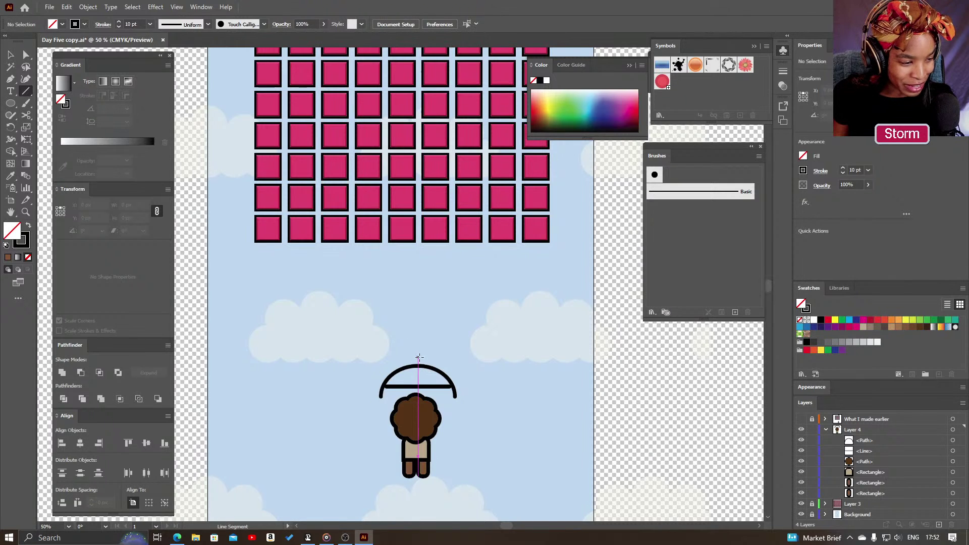
{"action": "left_click_drag", "start_coordinate": [419, 357], "coordinate": [418, 389]}
- Draw a rectangle about 38 by 75 px below the tile grid and give it the tiles' crimson fill without a stroke
{"action": "left_click", "coordinate": [12, 106]}
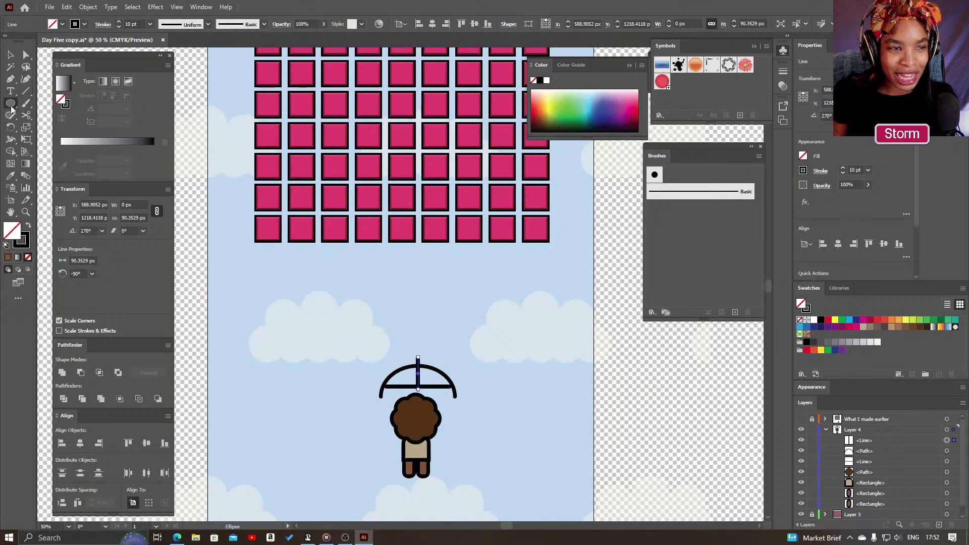
{"action": "left_click", "coordinate": [59, 103]}
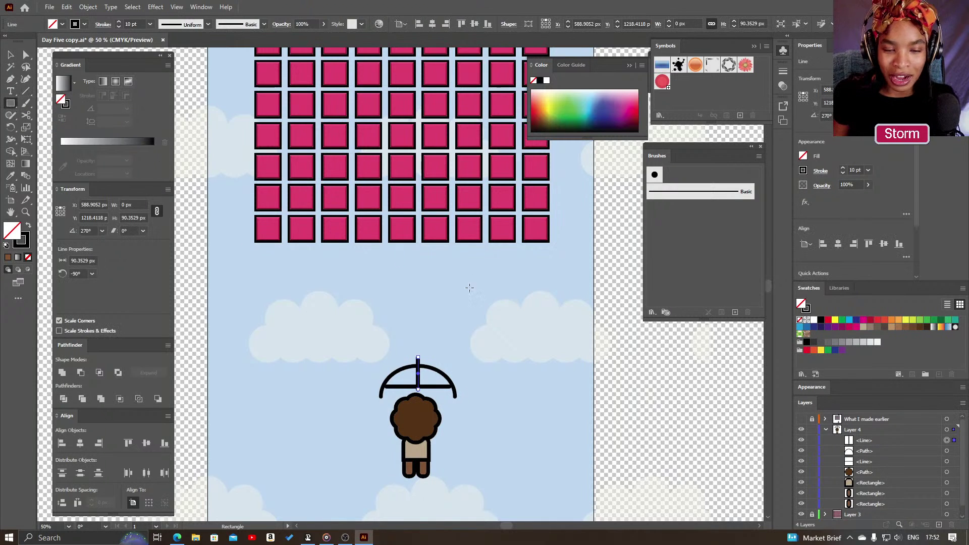
{"action": "left_click_drag", "start_coordinate": [434, 266], "coordinate": [450, 296]}
{"action": "key", "text": "i"}
{"action": "left_click", "coordinate": [440, 224]}
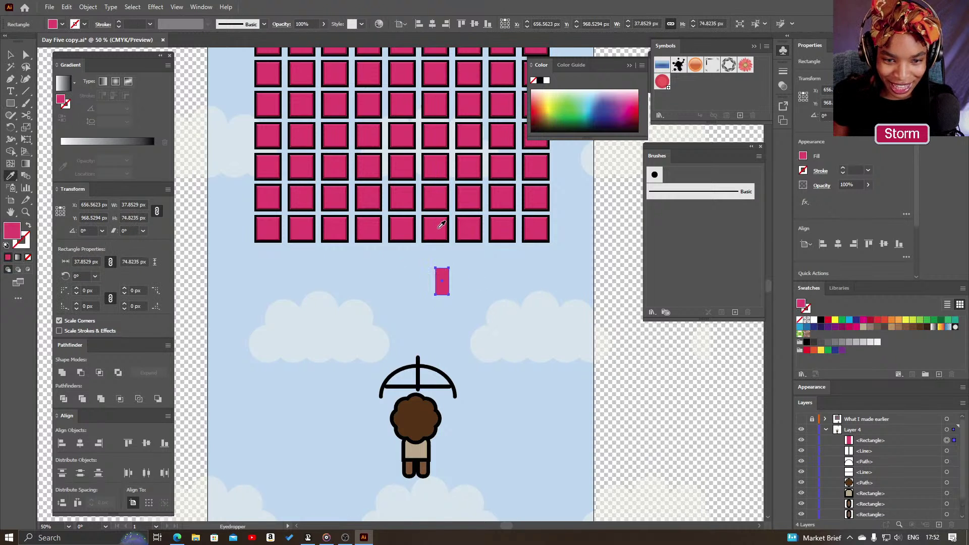
- Round the crimson rectangle's corners with a radius of 100 px
{"action": "key", "text": "z"}
{"action": "left_click", "coordinate": [442, 281]}
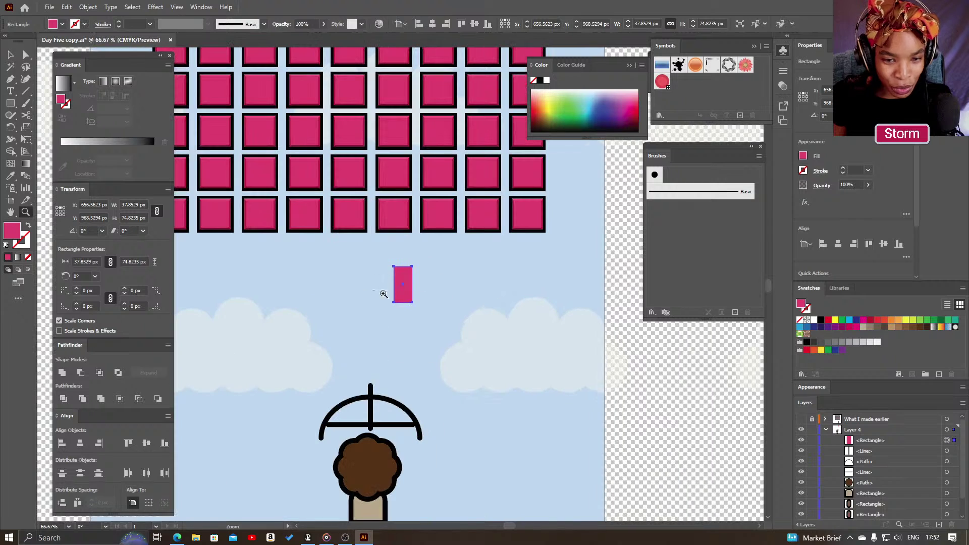
{"action": "key", "text": "v"}
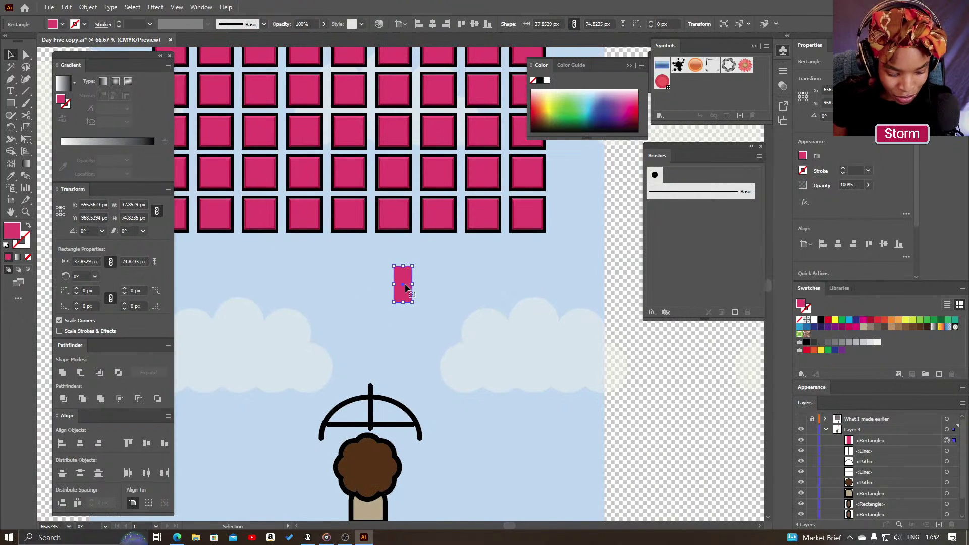
{"action": "left_click", "coordinate": [662, 24]}
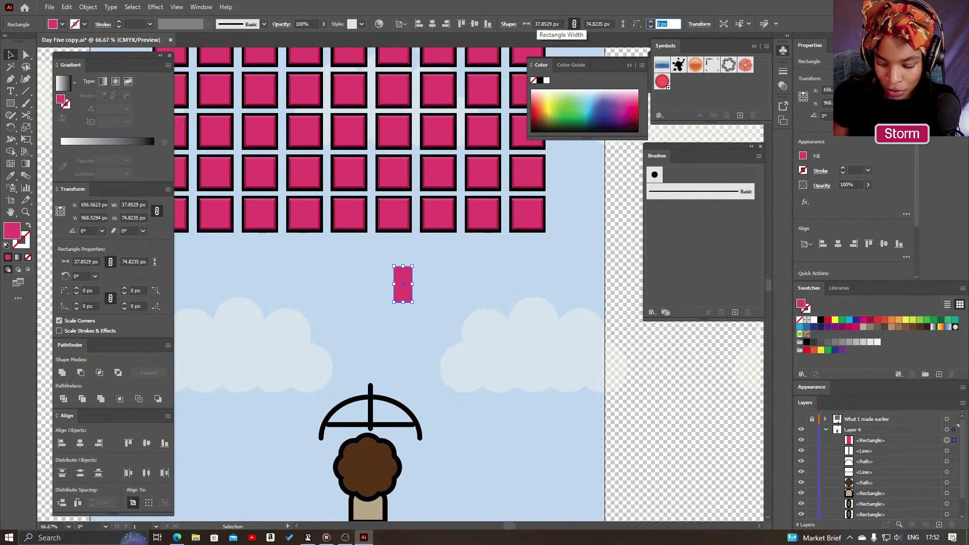
{"action": "type", "text": "100"}
{"action": "key", "text": "Return"}
{"action": "left_click", "coordinate": [460, 265]}
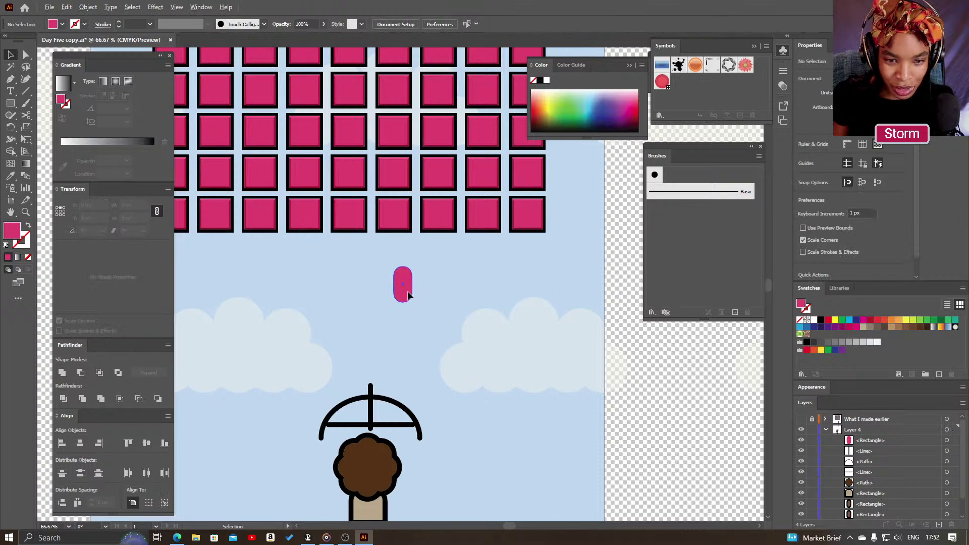
- Duplicate the rounded crimson bar beside the original and rotate the two bars 45° in opposite directions, crossing them into a heart
{"action": "left_click_drag", "start_coordinate": [407, 291], "coordinate": [430, 293]}
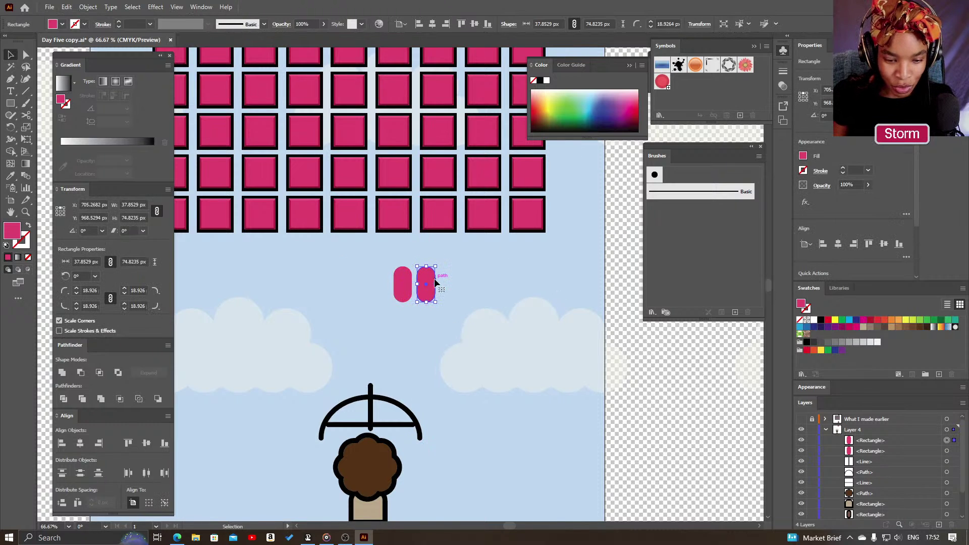
{"action": "key", "text": "r"}
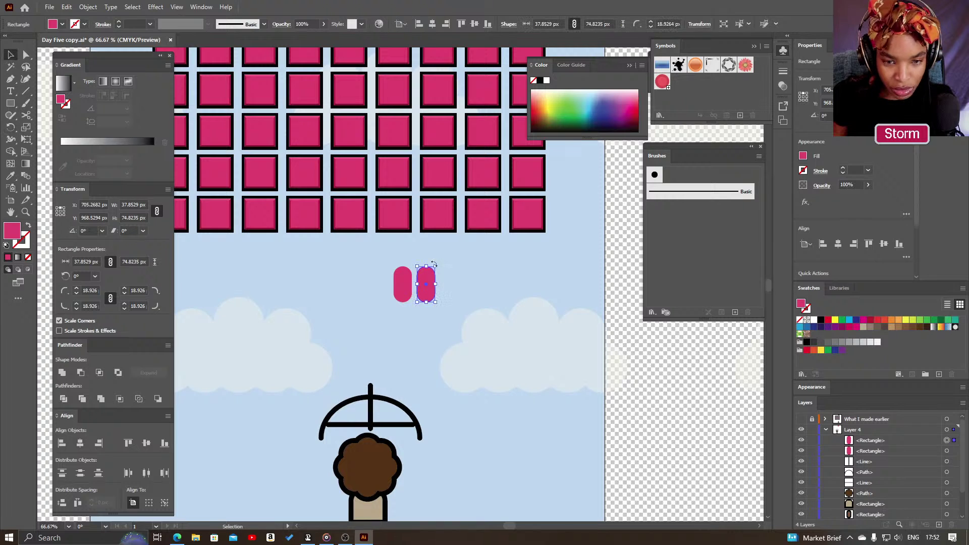
{"action": "left_click_drag", "start_coordinate": [438, 264], "coordinate": [460, 276]}
{"action": "key", "text": "v"}
{"action": "left_click", "coordinate": [401, 288]}
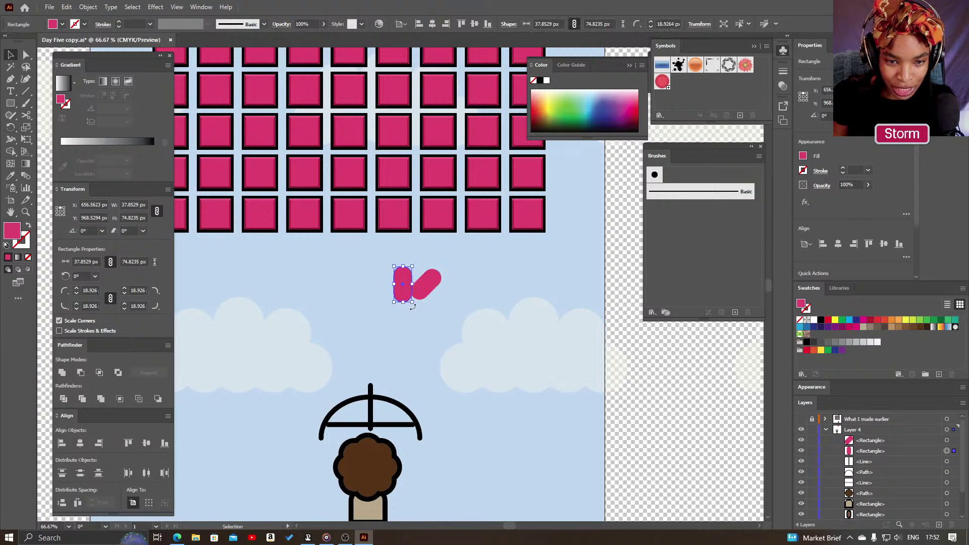
{"action": "left_click_drag", "start_coordinate": [414, 304], "coordinate": [392, 293]}
- Trim the two protruding lower ends of the crossed bars with Shape Builder and merge the remaining areas into a heart
{"action": "left_click", "coordinate": [392, 294], "text": "shift"}
{"action": "left_click", "coordinate": [10, 152]}
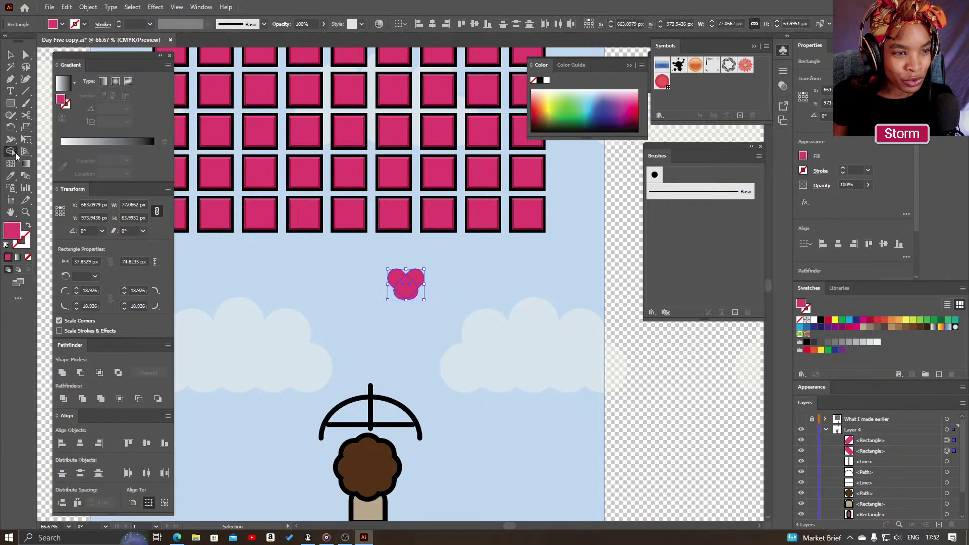
{"action": "left_click", "coordinate": [414, 295]}
{"action": "left_click", "coordinate": [396, 297]}
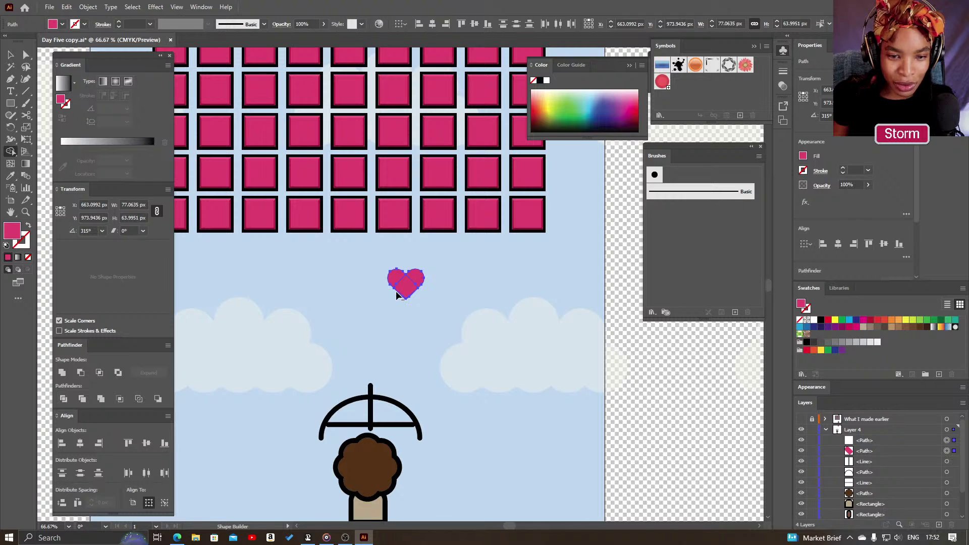
{"action": "left_click_drag", "start_coordinate": [421, 285], "coordinate": [436, 296]}
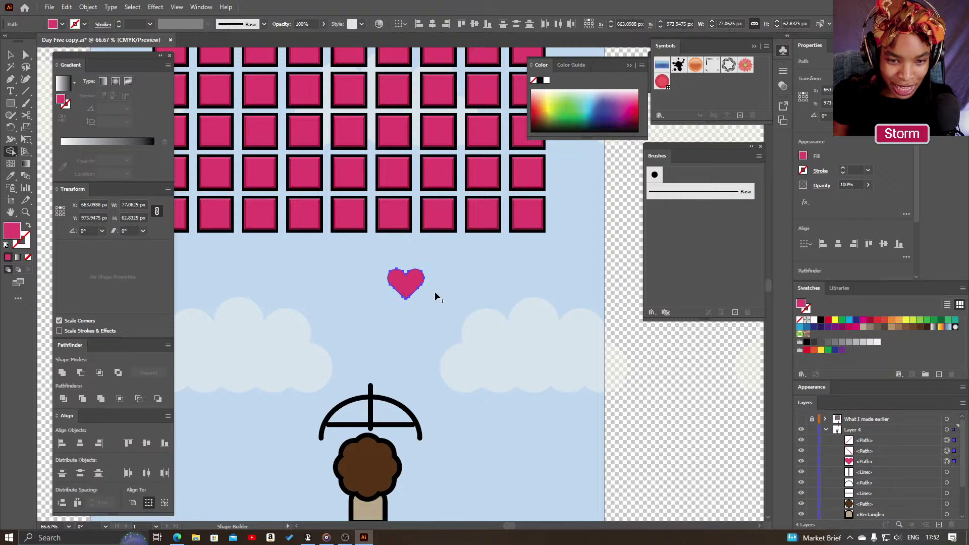
- Give the heart a black 10 pt outline
{"action": "key", "text": "v"}
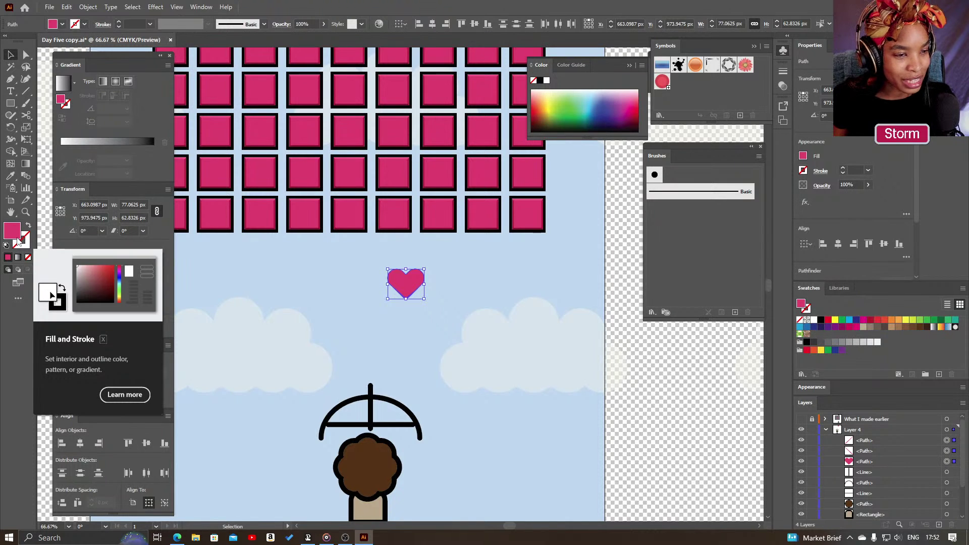
{"action": "left_click", "coordinate": [26, 242]}
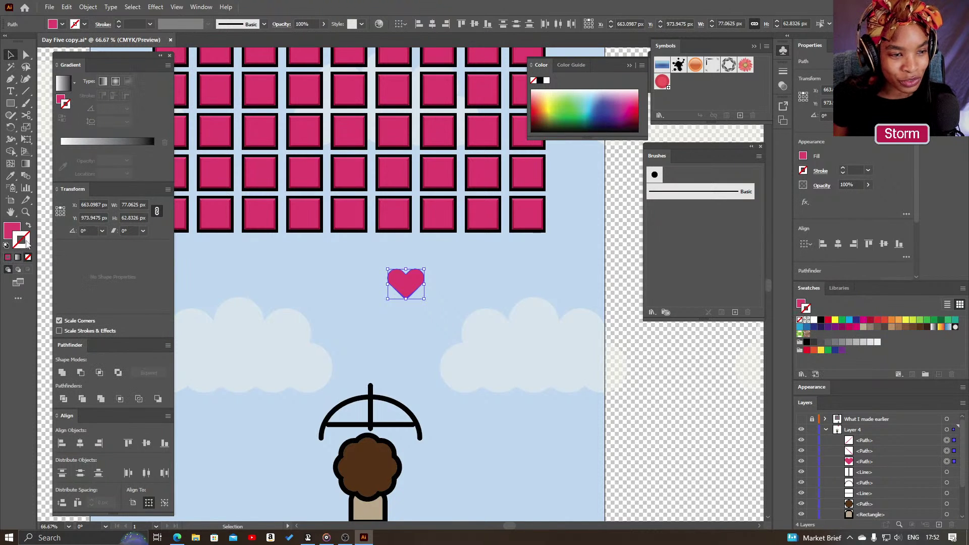
{"action": "left_click", "coordinate": [129, 24]}
{"action": "type", "text": "10"}
{"action": "key", "text": "Return"}
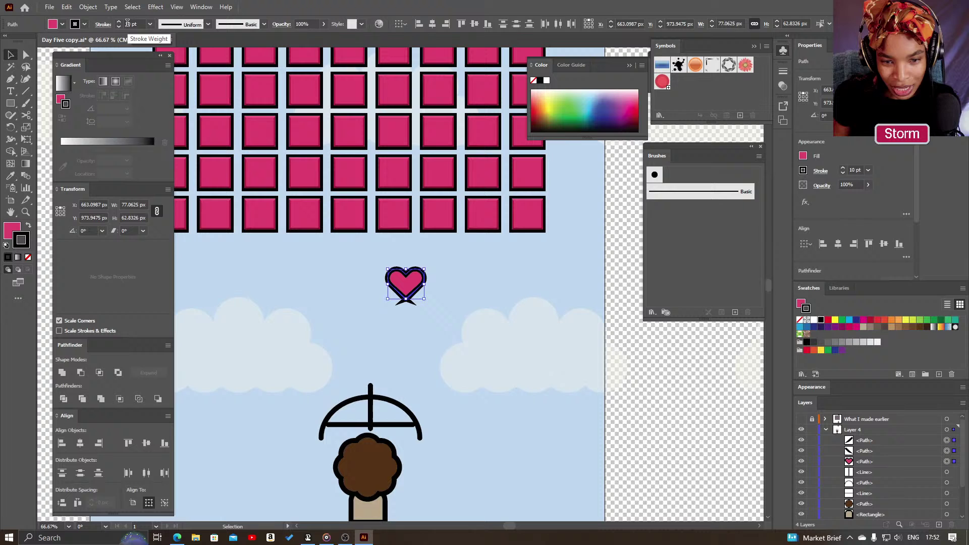
{"action": "left_click", "coordinate": [439, 317]}
- Delete the two stray sliver paths sticking out at the heart's lower tip
{"action": "key", "text": "z"}
{"action": "left_click_drag", "start_coordinate": [395, 276], "coordinate": [616, 359]}
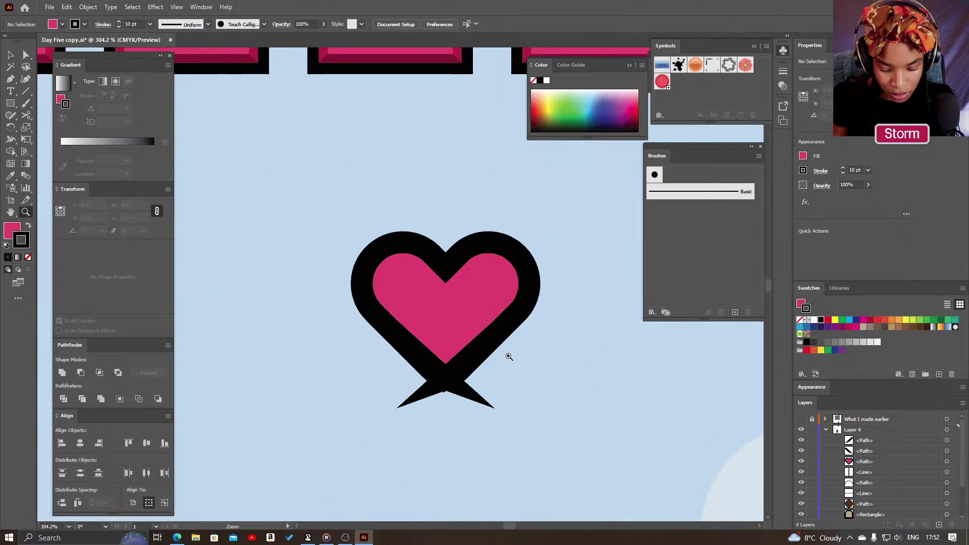
{"action": "key", "text": "p"}
{"action": "left_click", "coordinate": [455, 378]}
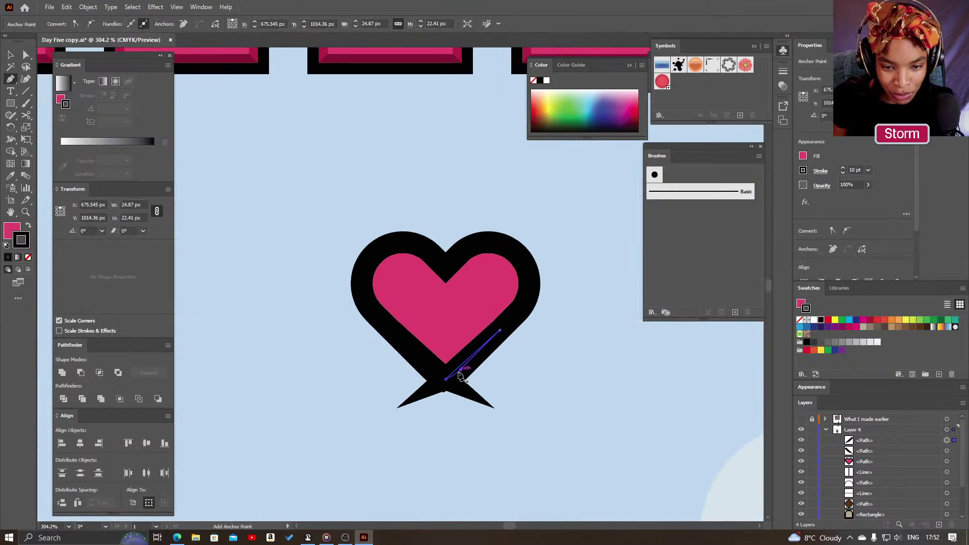
{"action": "key", "text": "v"}
{"action": "key", "text": "Delete"}
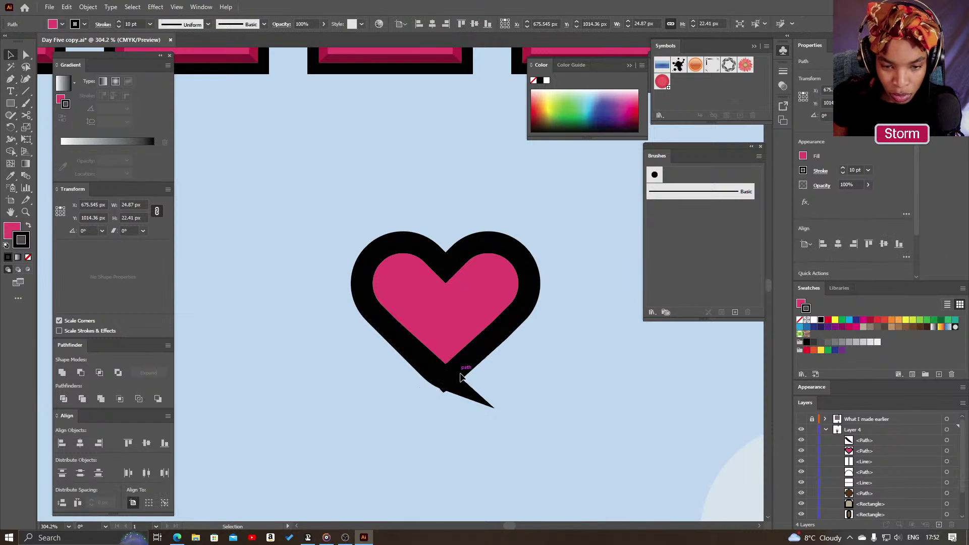
{"action": "left_click", "coordinate": [442, 379]}
{"action": "key", "text": "Delete"}
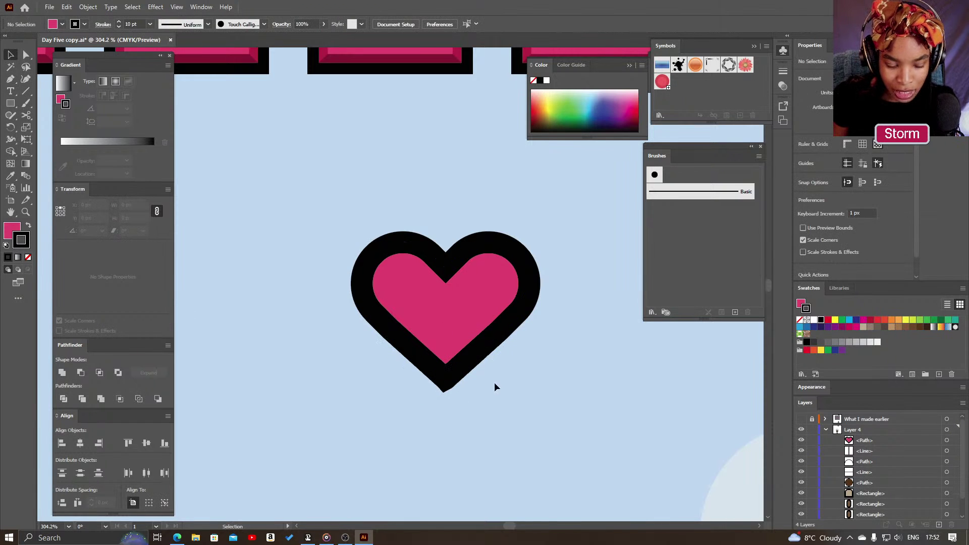
- Turn the heart upside down and place it centred on the upper end of the vertical line as an arrowhead
{"action": "left_click", "coordinate": [455, 374]}
{"action": "key", "text": "z"}
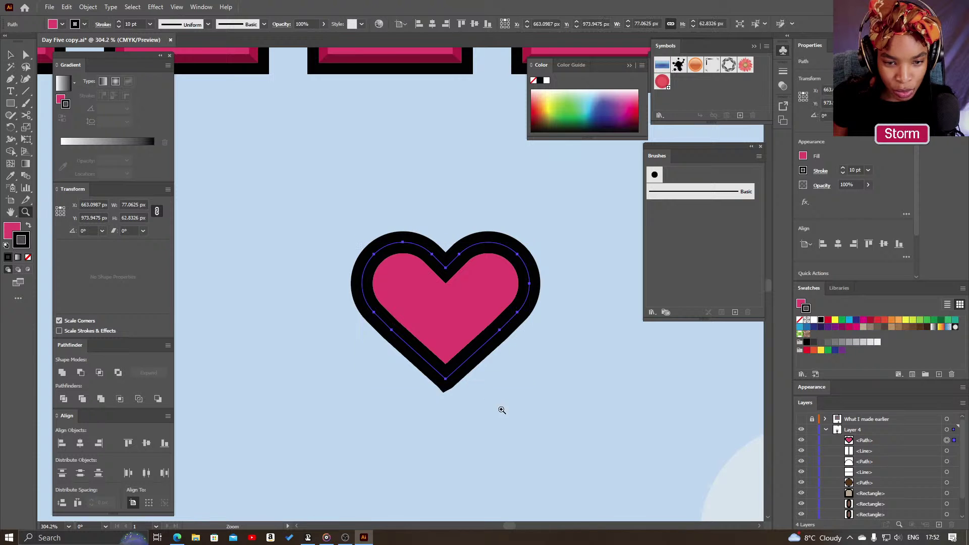
{"action": "left_click_drag", "start_coordinate": [499, 408], "coordinate": [467, 307]}
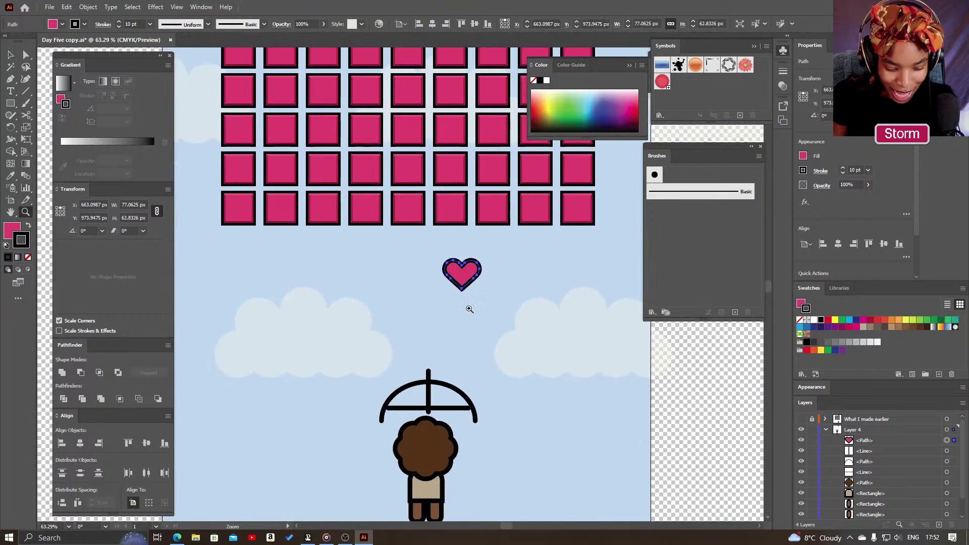
{"action": "key", "text": "v"}
{"action": "left_click_drag", "start_coordinate": [465, 274], "coordinate": [431, 355]}
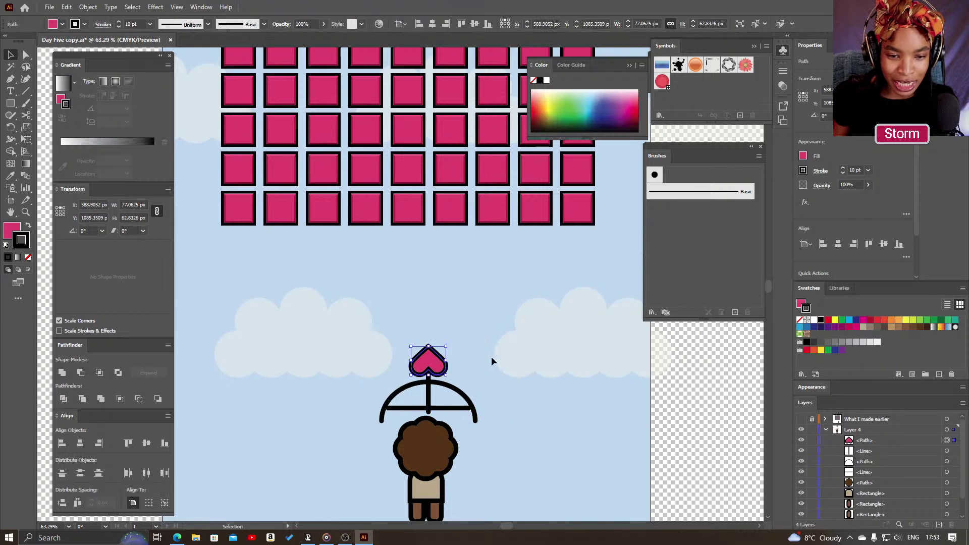
{"action": "left_click", "coordinate": [491, 356]}
- Draw an outlined rectangle about 125 by 40 px beside the figure and fill it with the tan of the figure's shirt
{"action": "key", "text": "ctrl+minus"}
{"action": "left_click_drag", "start_coordinate": [357, 324], "coordinate": [458, 389]}
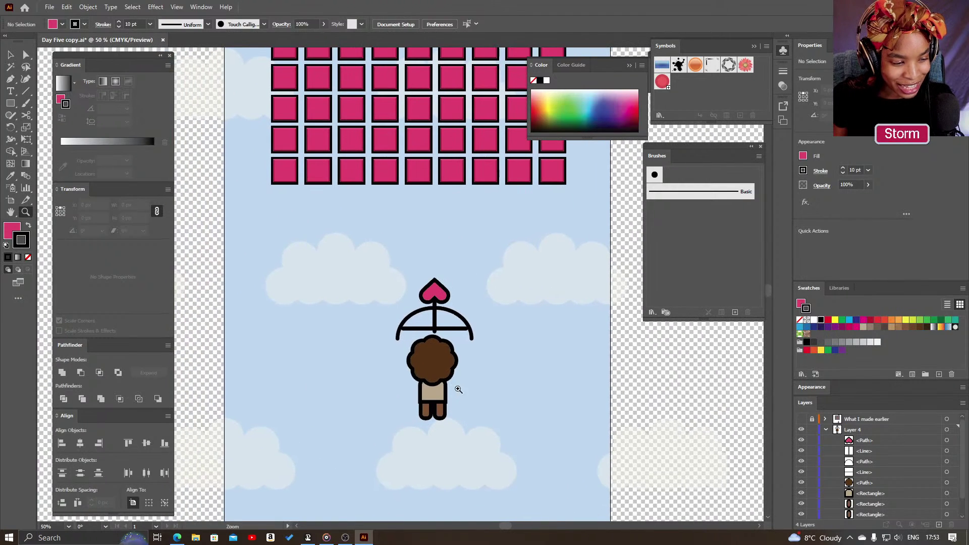
{"action": "left_click", "coordinate": [494, 378], "text": "alt"}
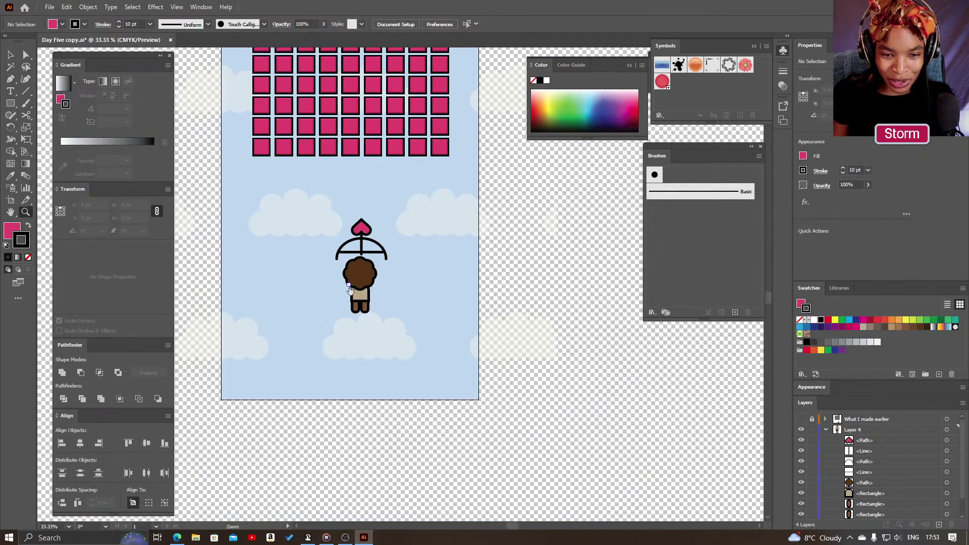
{"action": "left_click_drag", "start_coordinate": [351, 295], "coordinate": [390, 415]}
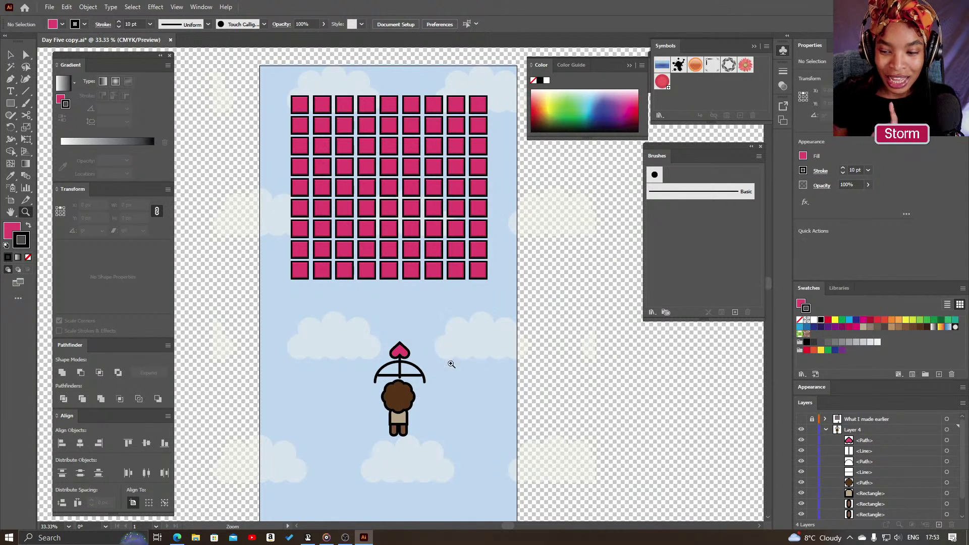
{"action": "left_click", "coordinate": [479, 419]}
{"action": "left_click", "coordinate": [11, 103]}
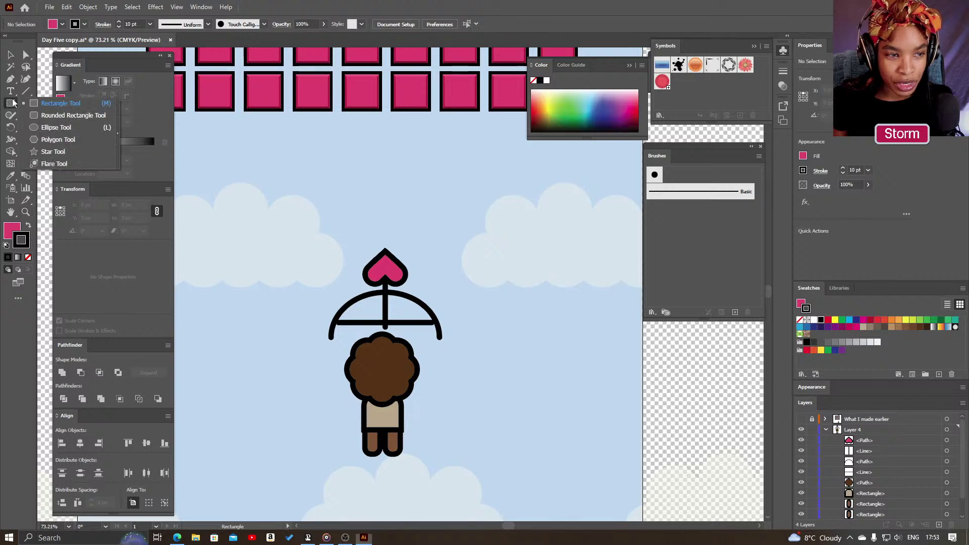
{"action": "left_click_drag", "start_coordinate": [477, 376], "coordinate": [545, 397]}
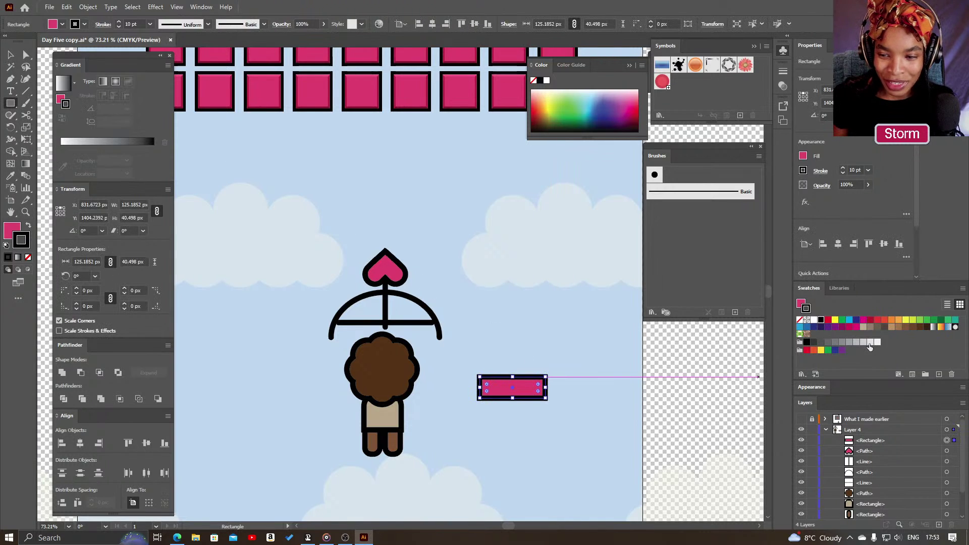
{"action": "left_click", "coordinate": [839, 288]}
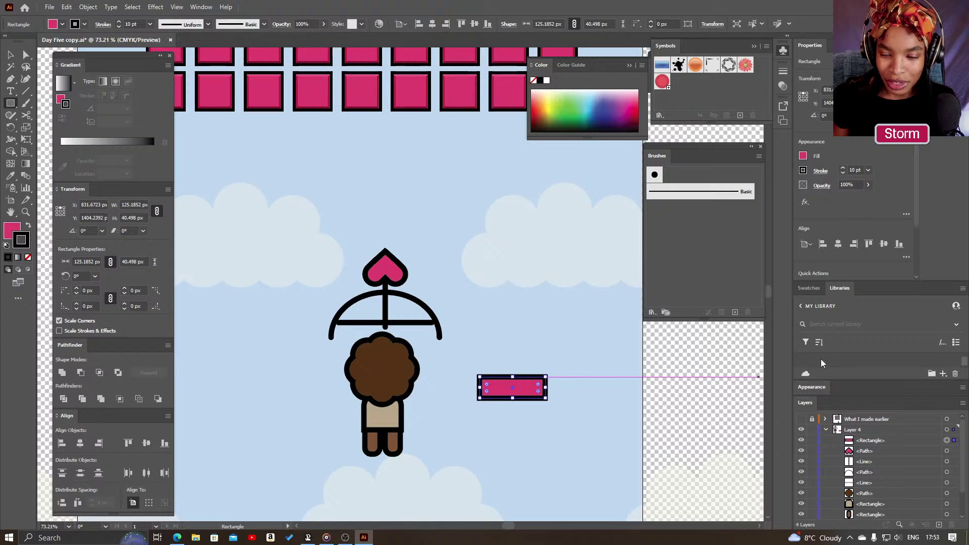
{"action": "key", "text": "i"}
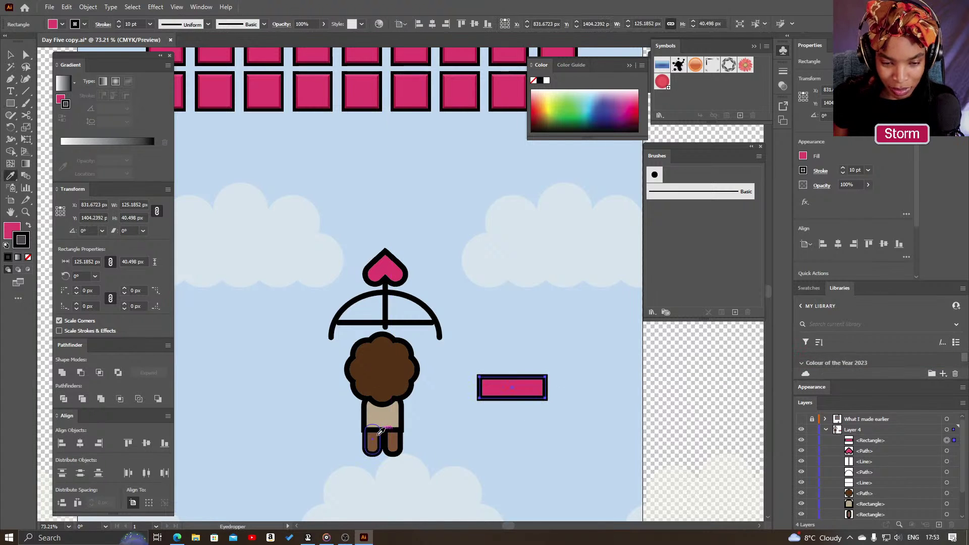
{"action": "left_click", "coordinate": [379, 432]}
{"action": "key", "text": "v"}
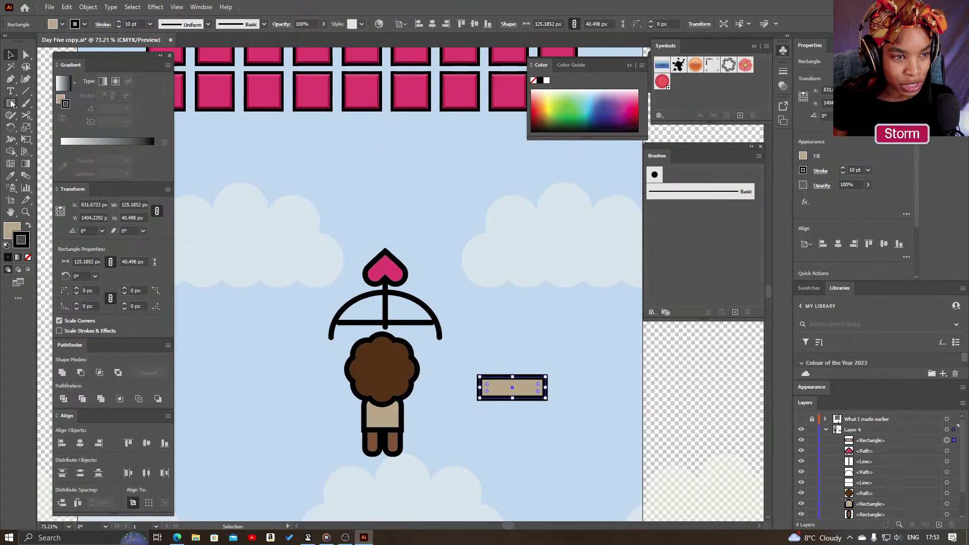
- Add three overlapping tan circles in a row along the rectangle's lower edge, with the outermost one larger
{"action": "left_click_drag", "start_coordinate": [11, 104], "coordinate": [51, 129]}
{"action": "mouse_move", "coordinate": [485, 399]}
{"action": "left_mouse_down"}
{"action": "mouse_move", "coordinate": [512, 423]}
{"action": "mouse_move", "coordinate": [494, 399]}
{"action": "left_mouse_up"}
{"action": "key", "text": "v"}
{"action": "left_click_drag", "start_coordinate": [494, 399], "coordinate": [554, 394]}
{"action": "left_click", "coordinate": [540, 402]}
- Unite the tan rectangle and the three circles into one scalloped wing shape
{"action": "left_click_drag", "start_coordinate": [585, 430], "coordinate": [449, 370]}
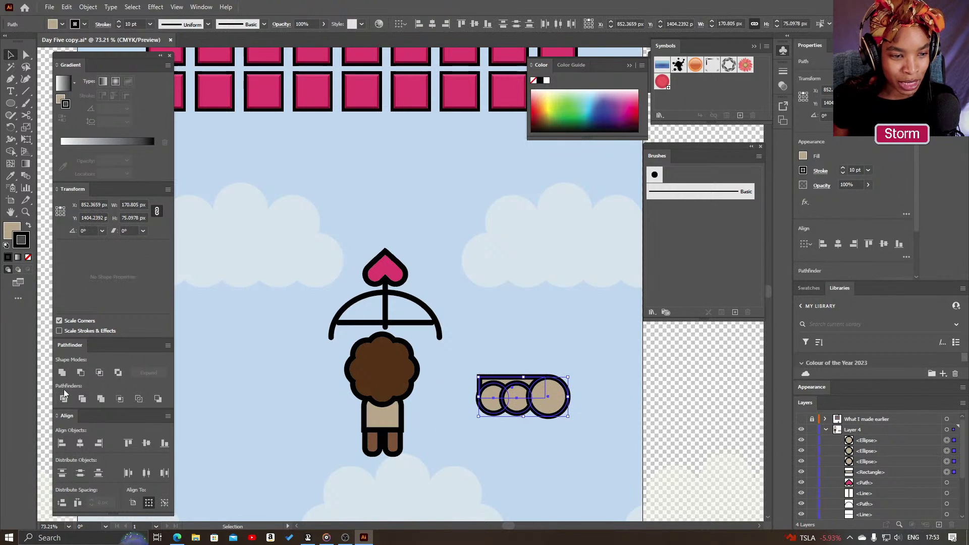
{"action": "left_click", "coordinate": [62, 372]}
{"action": "left_click", "coordinate": [534, 433]}
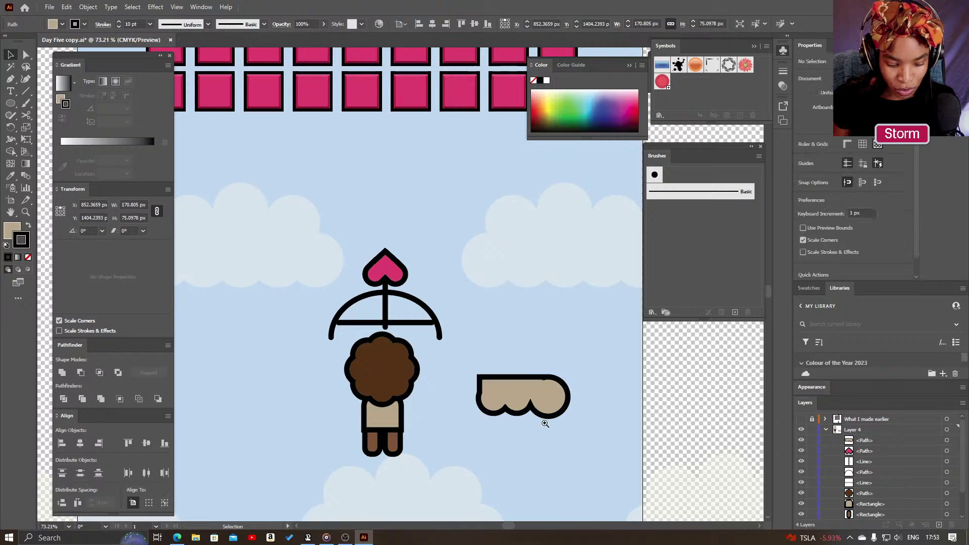
- Delete the surplus anchor point on the wing's short straight inner edge
{"action": "scroll", "coordinate": [539, 418], "scroll_direction": "up", "scroll_amount": 5}
{"action": "key", "text": "p"}
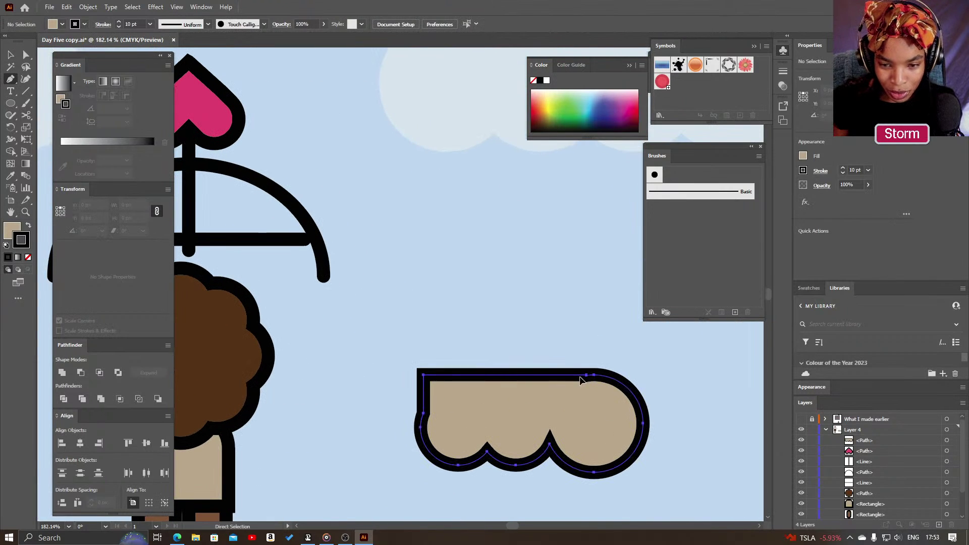
{"action": "left_click", "coordinate": [580, 380], "text": "ctrl"}
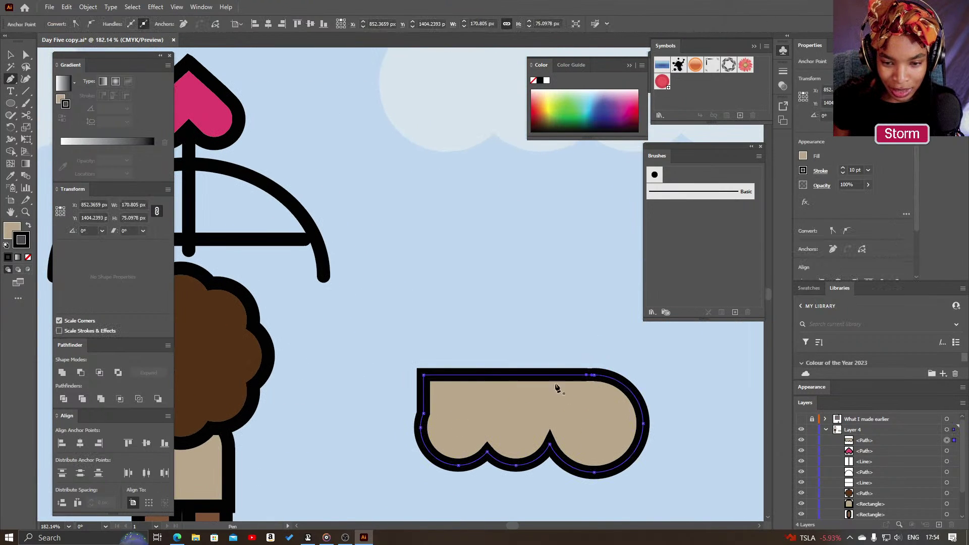
{"action": "left_click", "coordinate": [423, 412]}
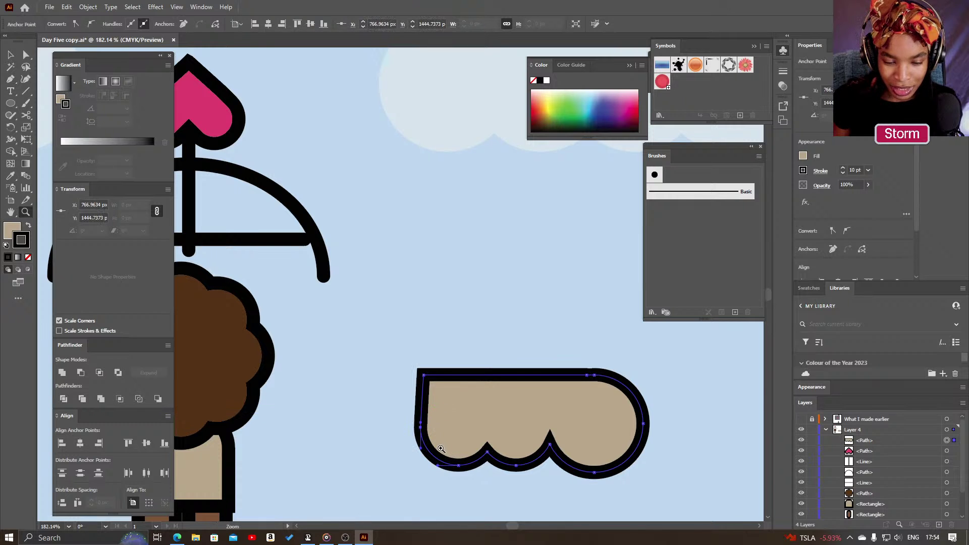
- Change the scalloped wing's fill to white, keeping its black outline
{"action": "key", "text": "ctrl+minus"}
{"action": "key", "text": "ctrl+minus"}
{"action": "left_click_drag", "start_coordinate": [356, 357], "coordinate": [418, 385]}
{"action": "key", "text": "v"}
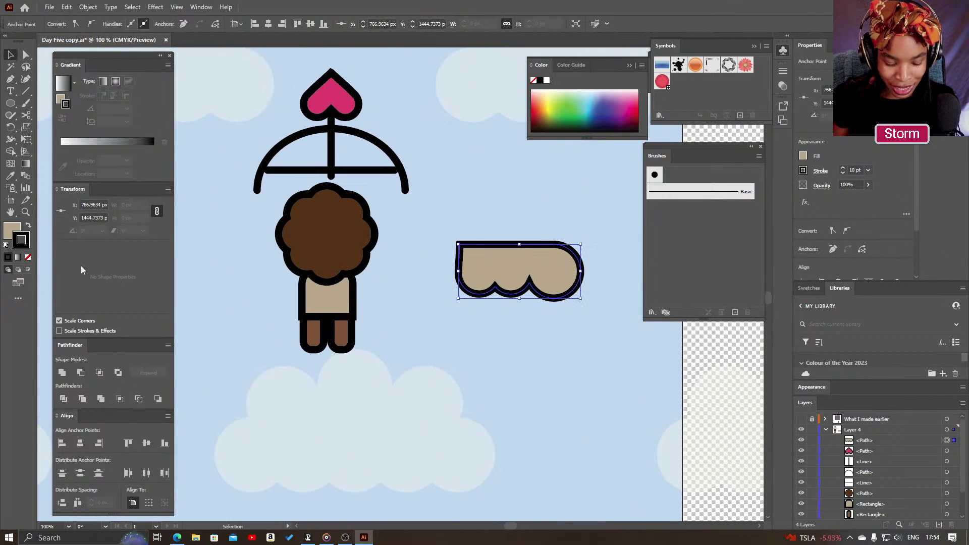
{"action": "left_click", "coordinate": [9, 231]}
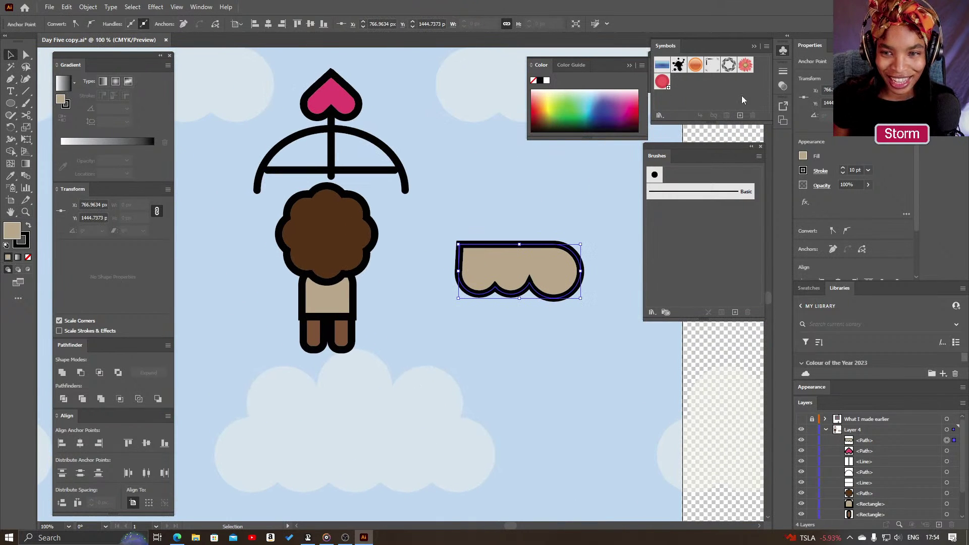
{"action": "left_click", "coordinate": [546, 81]}
- Shrink the wing to about 108 by 47 px, place it against the figure's right side and rotate it about 12° with its outer end raised
{"action": "left_click_drag", "start_coordinate": [581, 300], "coordinate": [385, 309]}
{"action": "key", "text": "r"}
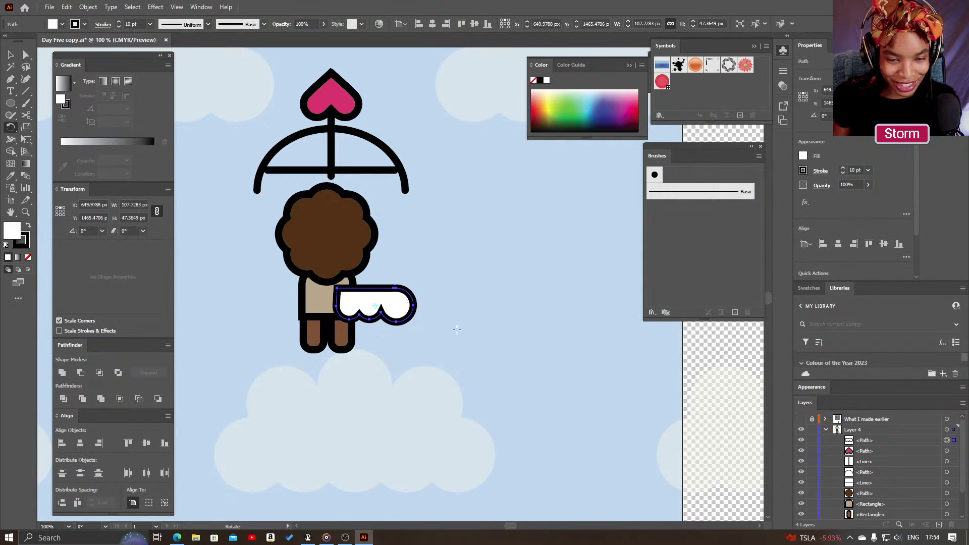
{"action": "left_click_drag", "start_coordinate": [456, 330], "coordinate": [403, 288]}
{"action": "key", "text": "v"}
{"action": "key", "text": "ctrl+shift+a"}
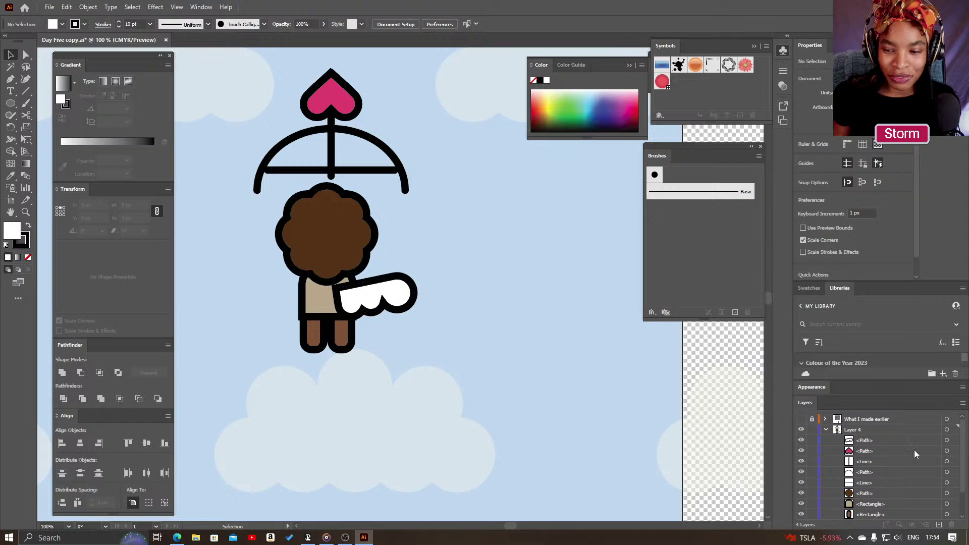
- Duplicate the wing, flip the copy horizontally and place it on the opposite side of the figure
{"action": "left_click", "coordinate": [892, 441]}
{"action": "key", "text": "ctrl+c"}
{"action": "key", "text": "ctrl+f"}
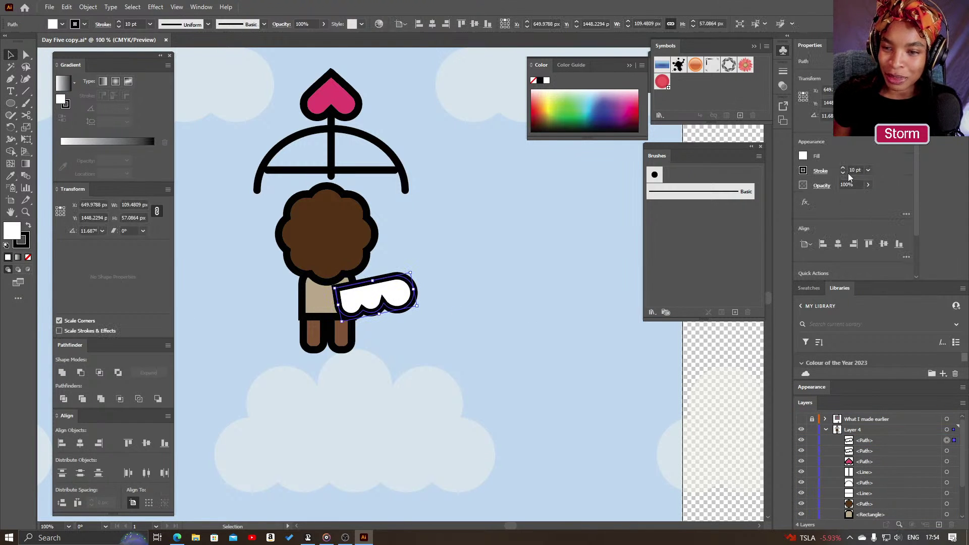
{"action": "left_click", "coordinate": [868, 117]}
{"action": "left_click_drag", "start_coordinate": [393, 305], "coordinate": [298, 303]}
- Examine the winged figure within the whole artboard, together with the crimson tile grid and clouds
{"action": "key", "text": "ctrl+minus"}
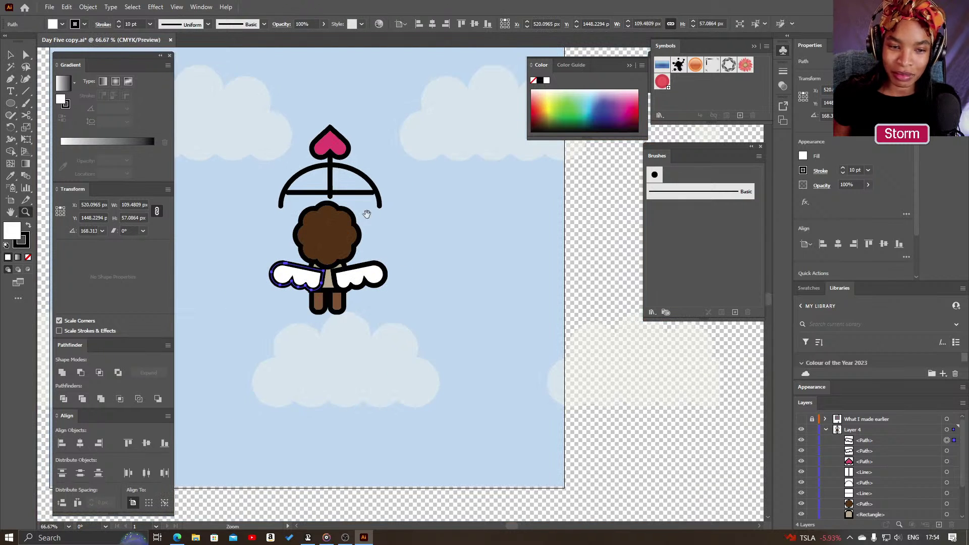
{"action": "left_click_drag", "start_coordinate": [363, 212], "coordinate": [479, 363]}
{"action": "key", "text": "ctrl+minus"}
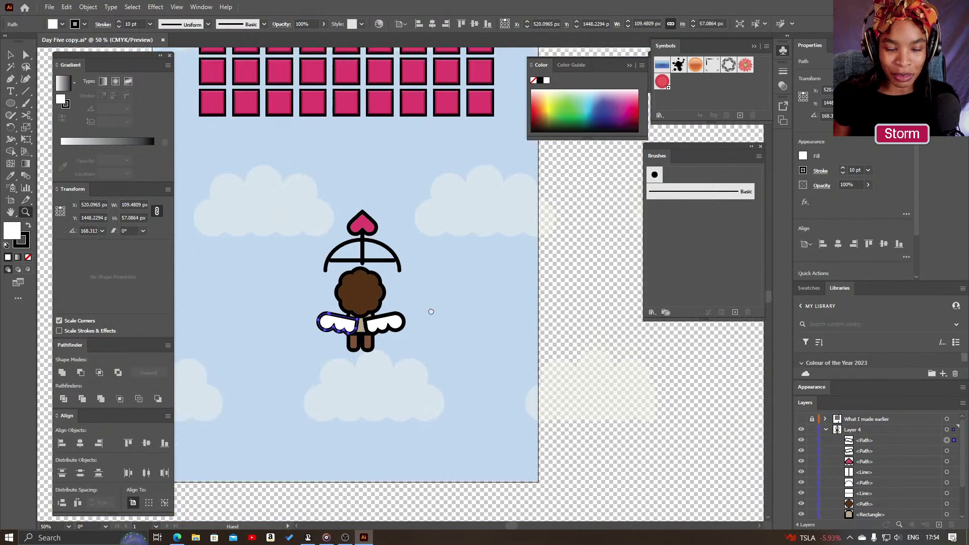
{"action": "key", "text": "ctrl+minus"}
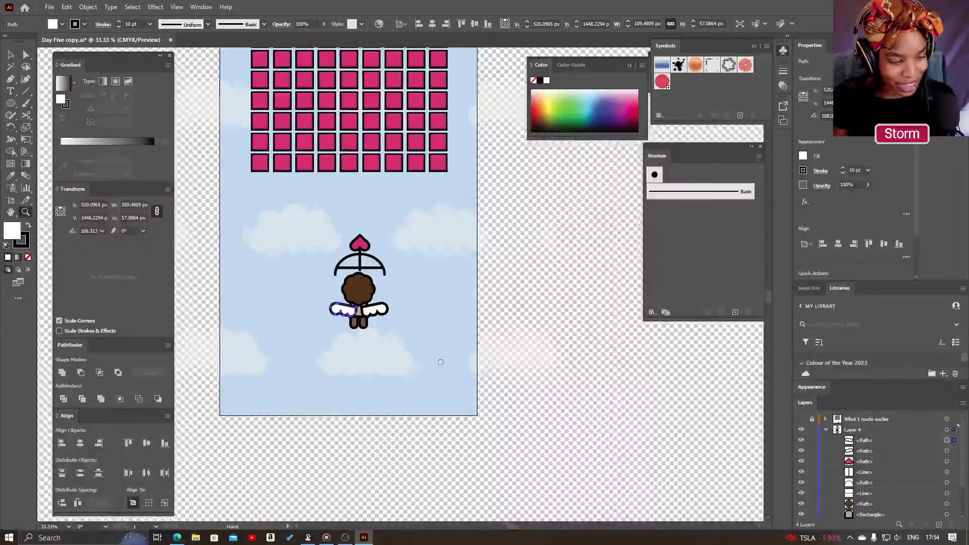
{"action": "left_click_drag", "start_coordinate": [439, 361], "coordinate": [472, 389]}
{"action": "key", "text": "ctrl+minus"}
{"action": "left_click_drag", "start_coordinate": [386, 255], "coordinate": [467, 371]}
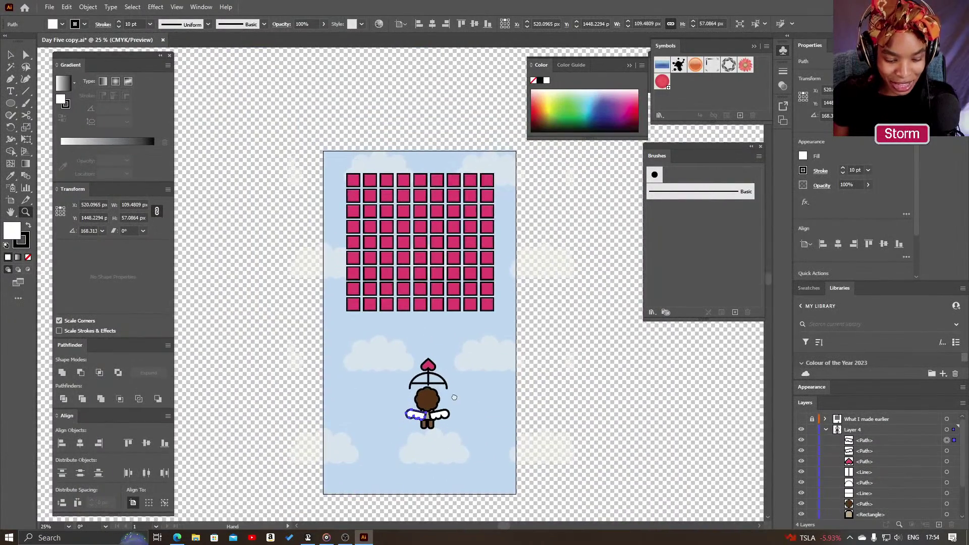
{"action": "key", "text": "v"}
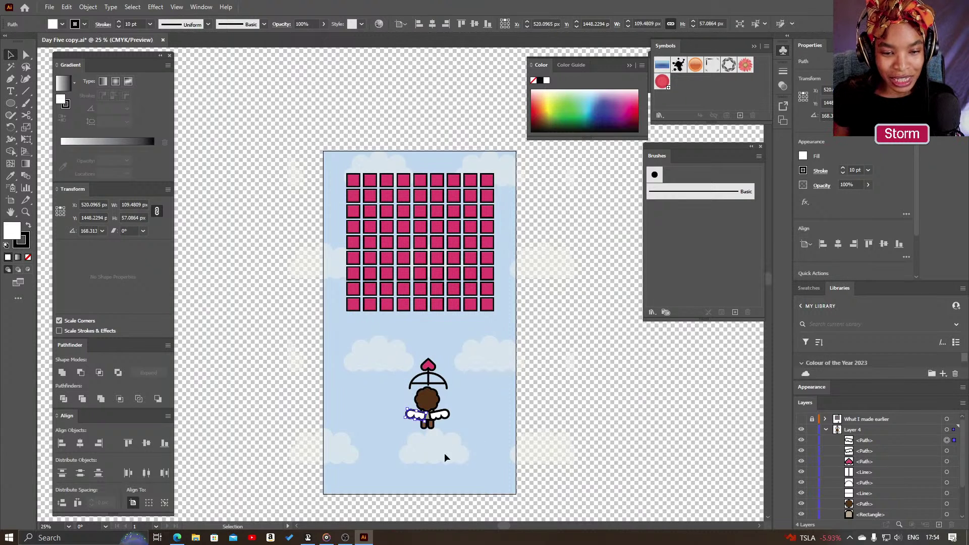
- Collapse and hide Layer 4, hide Layer 3 and show the What I made earlier layer
{"action": "left_click", "coordinate": [825, 430]}
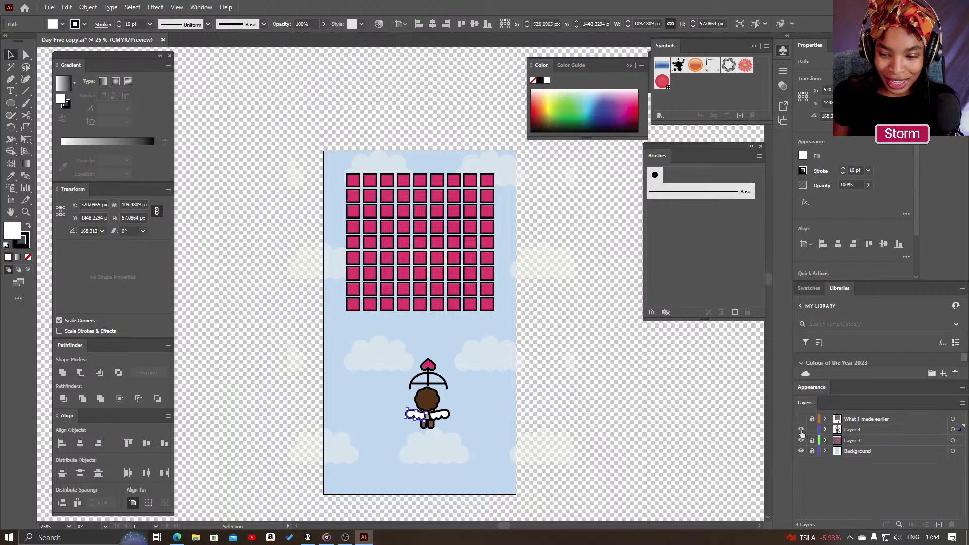
{"action": "left_click", "coordinate": [800, 430]}
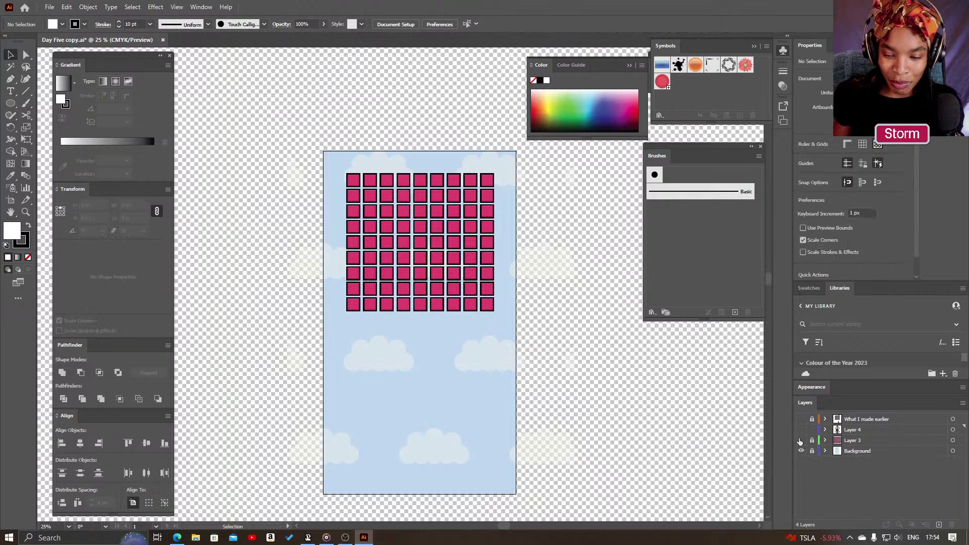
{"action": "left_click", "coordinate": [800, 440]}
{"action": "left_click", "coordinate": [801, 418]}
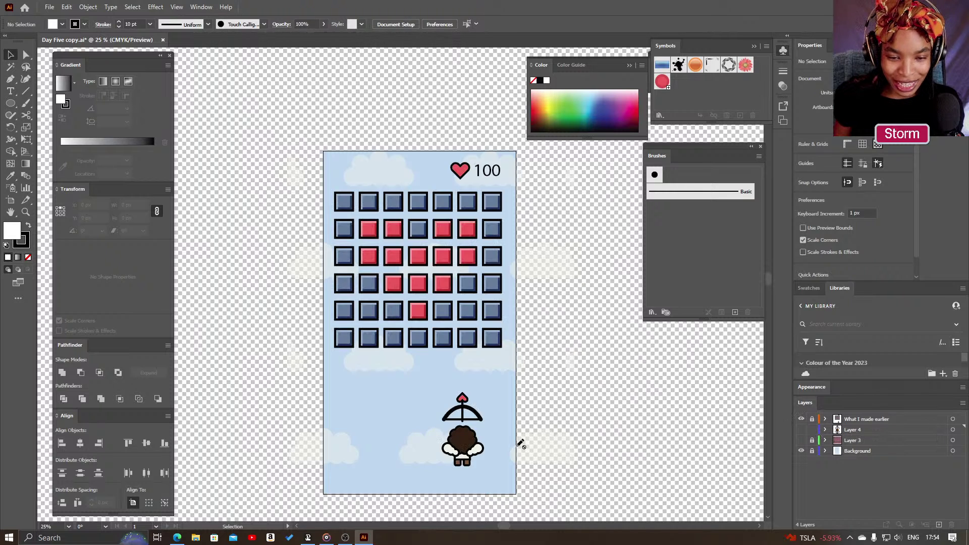
- Examine the earlier finished version, including its heart-pattern tile grid, heart score counter and winged archer
{"action": "key", "text": "z"}
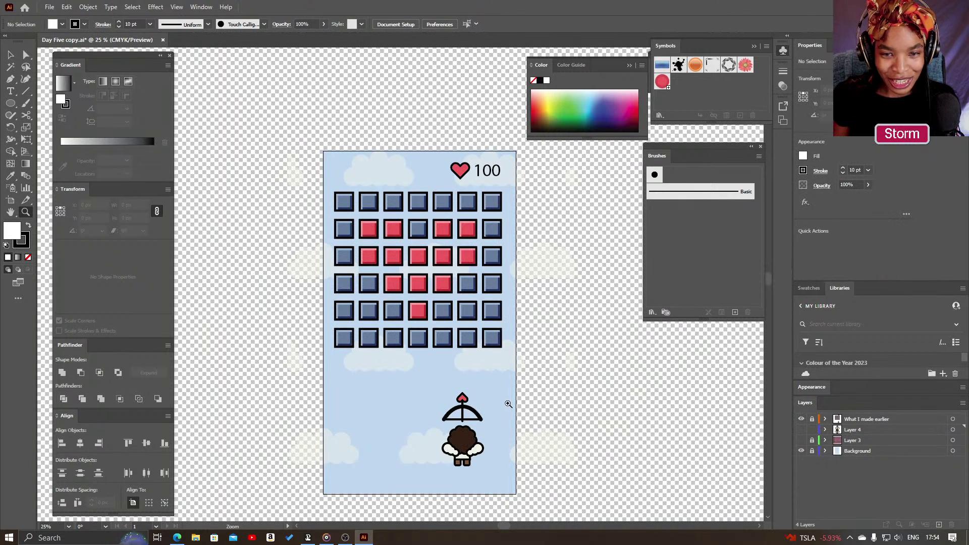
{"action": "left_click_drag", "start_coordinate": [513, 413], "coordinate": [477, 382]}
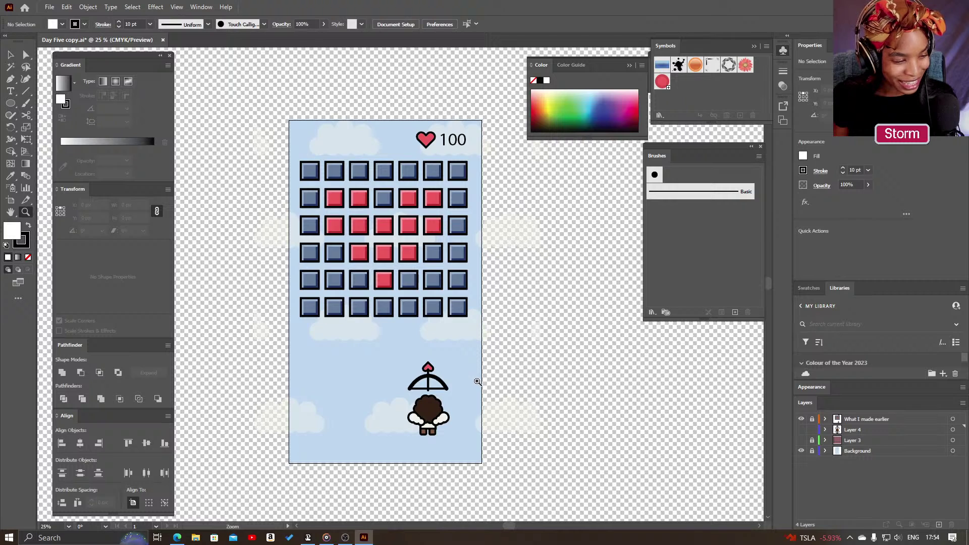
{"action": "left_click", "coordinate": [477, 382]}
{"action": "left_click_drag", "start_coordinate": [339, 321], "coordinate": [437, 417]}
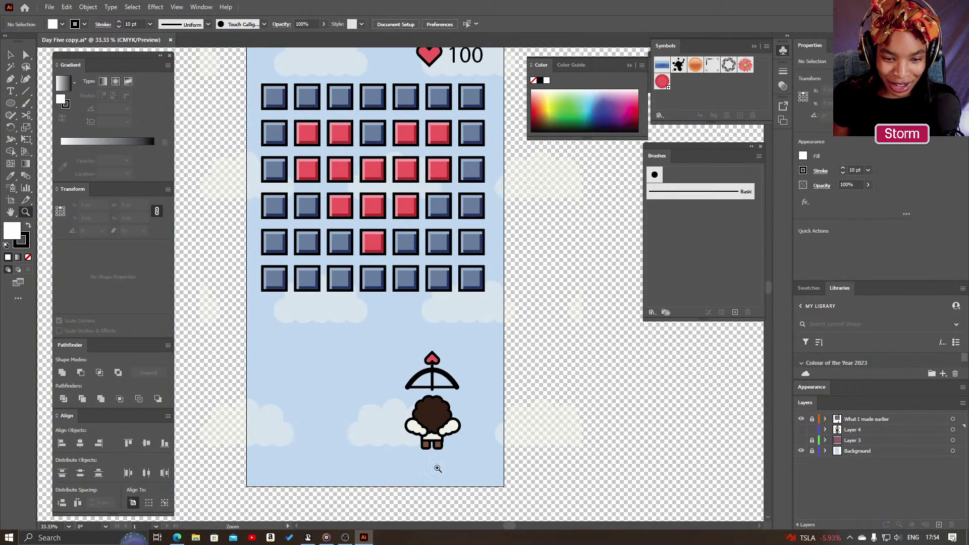
{"action": "scroll", "coordinate": [417, 387], "scroll_direction": "up", "scroll_amount": 4}
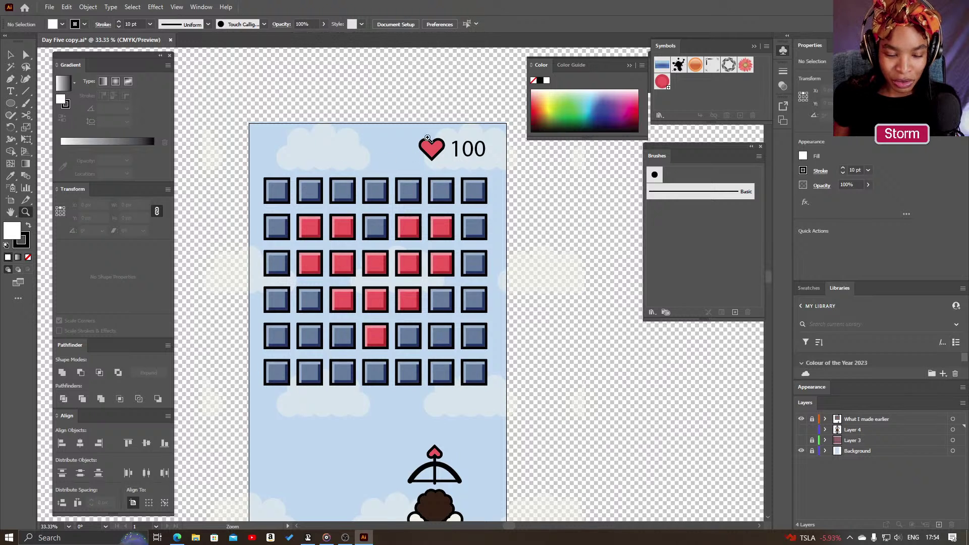
{"action": "left_click_drag", "start_coordinate": [429, 216], "coordinate": [432, 155]}
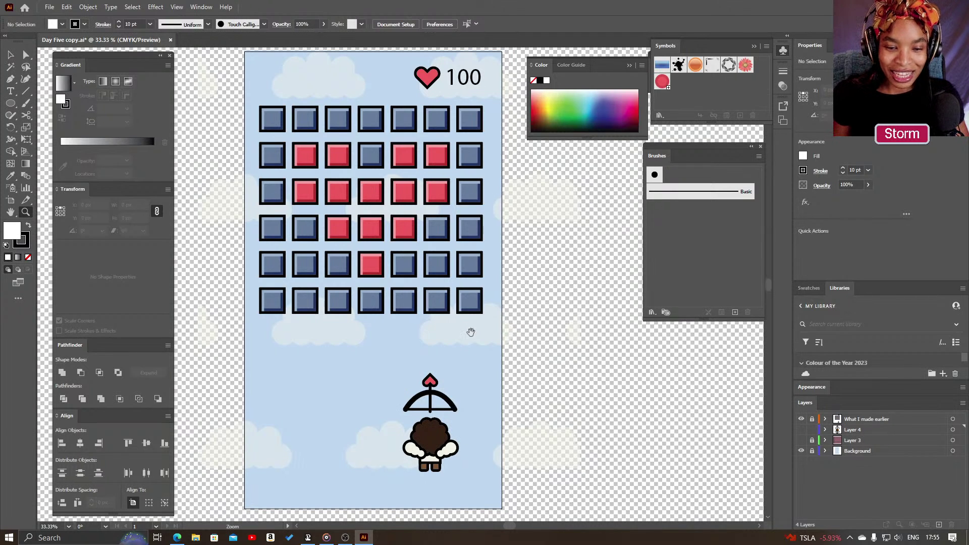
{"action": "left_click_drag", "start_coordinate": [471, 332], "coordinate": [480, 325]}
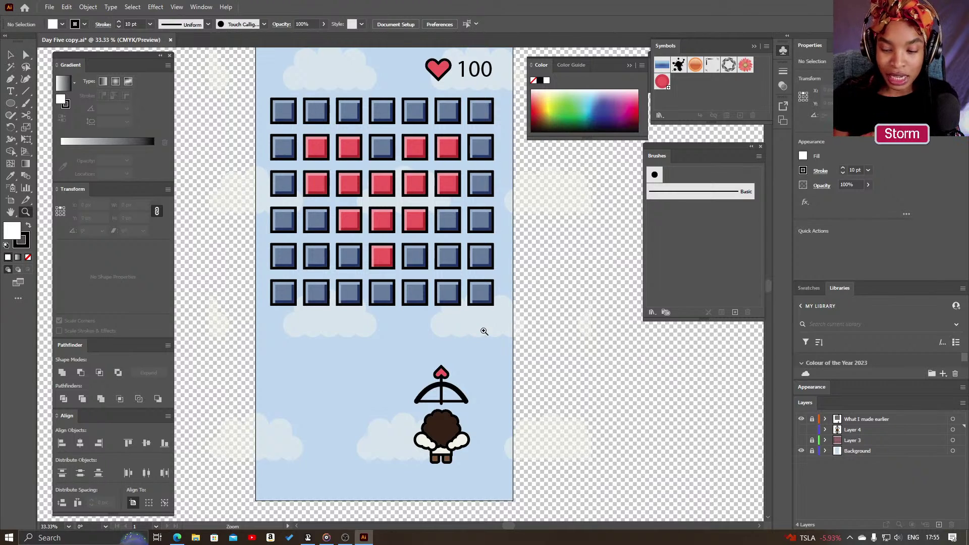